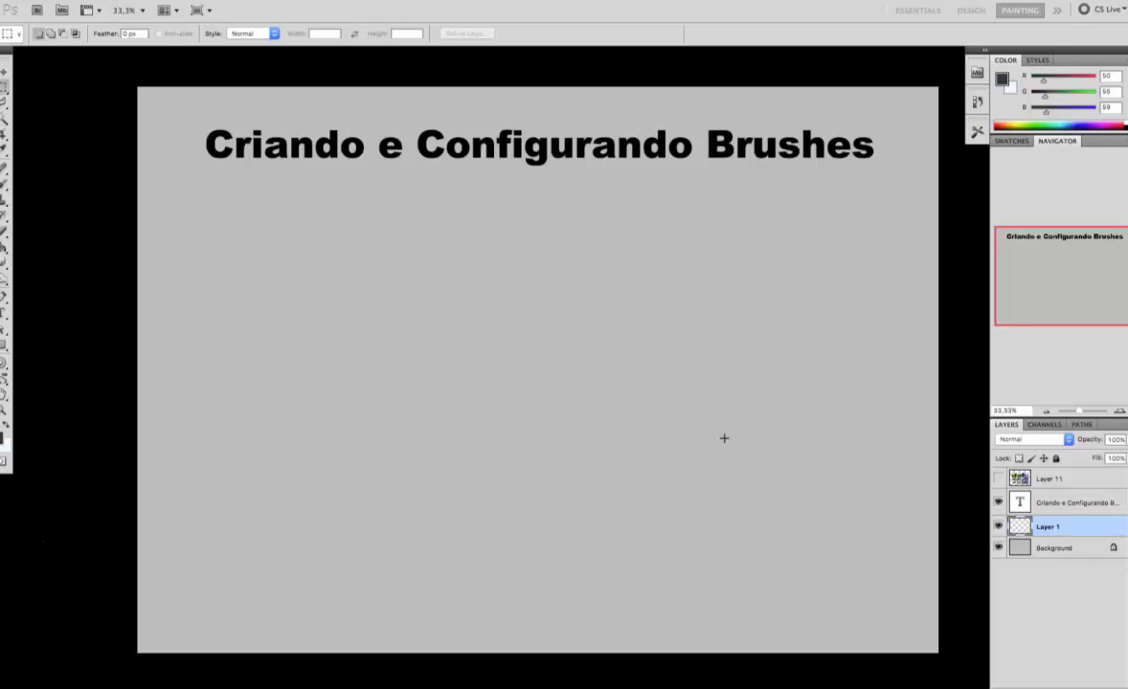
- Activate the Brush tool and set its hard round tip to 114 px
key(b)
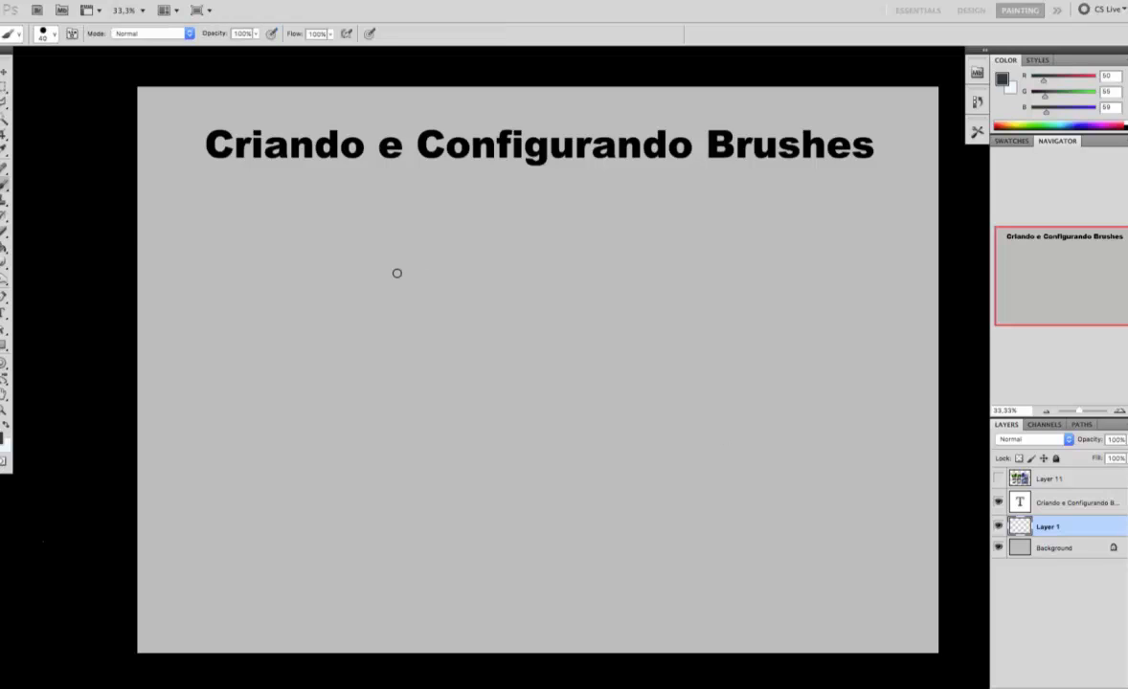
right_click(173, 203)
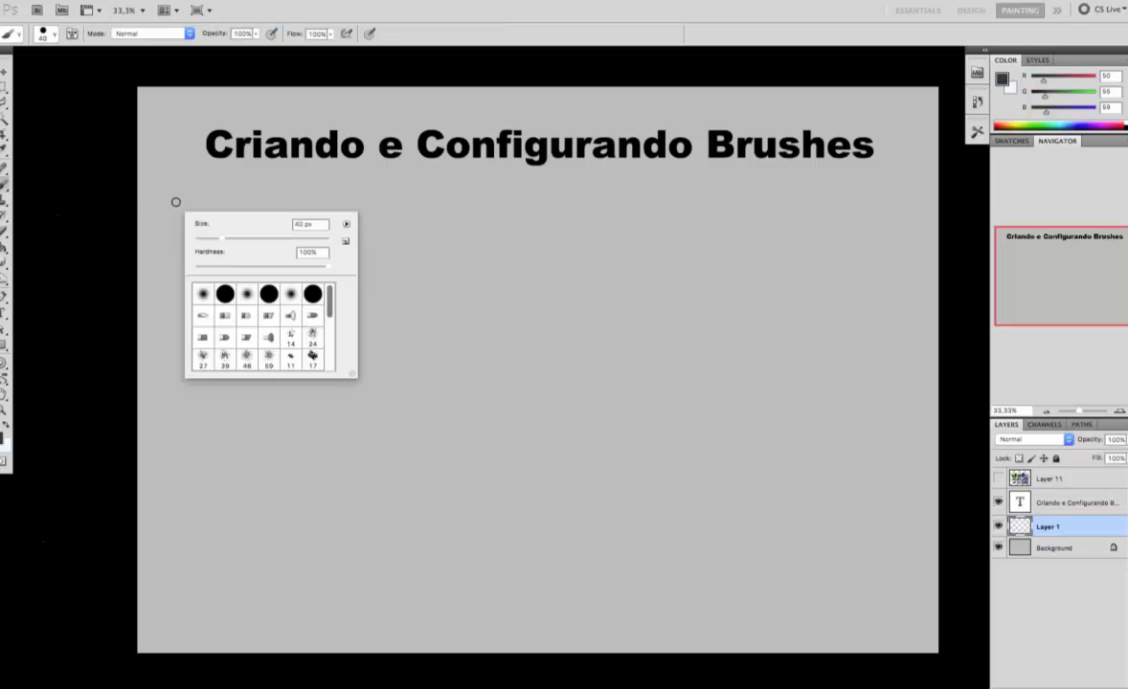
right_click(473, 258)
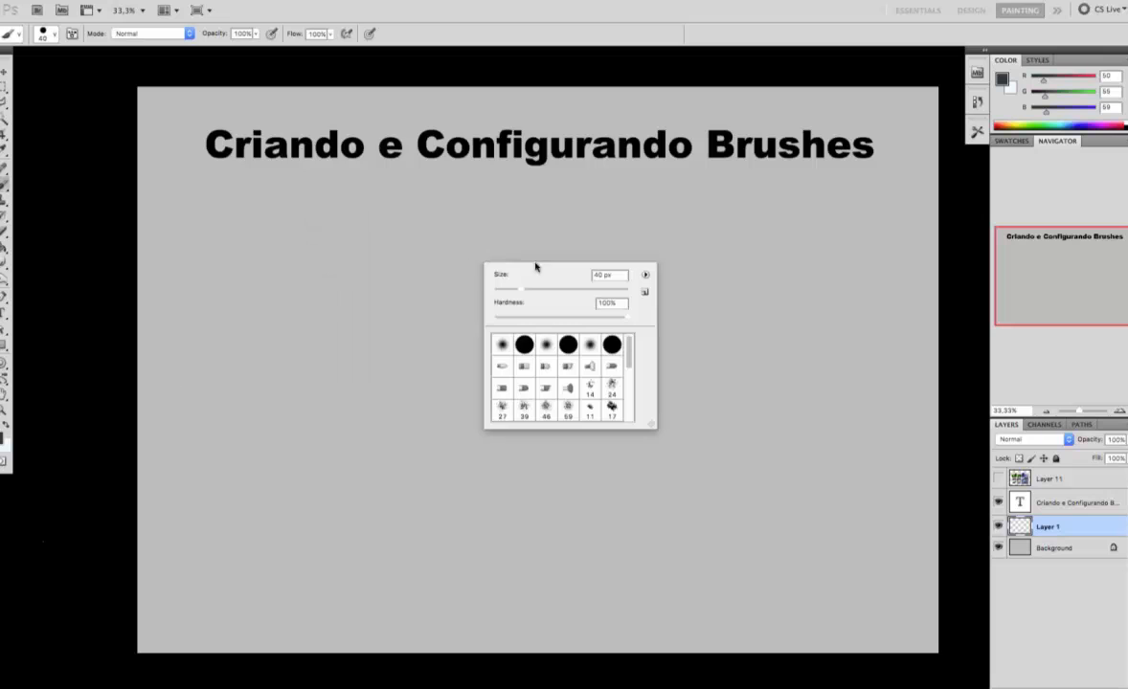
mouse_move(627, 346)
mouse_down()
mouse_move(625, 413)
mouse_move(627, 360)
mouse_up()
click(567, 288)
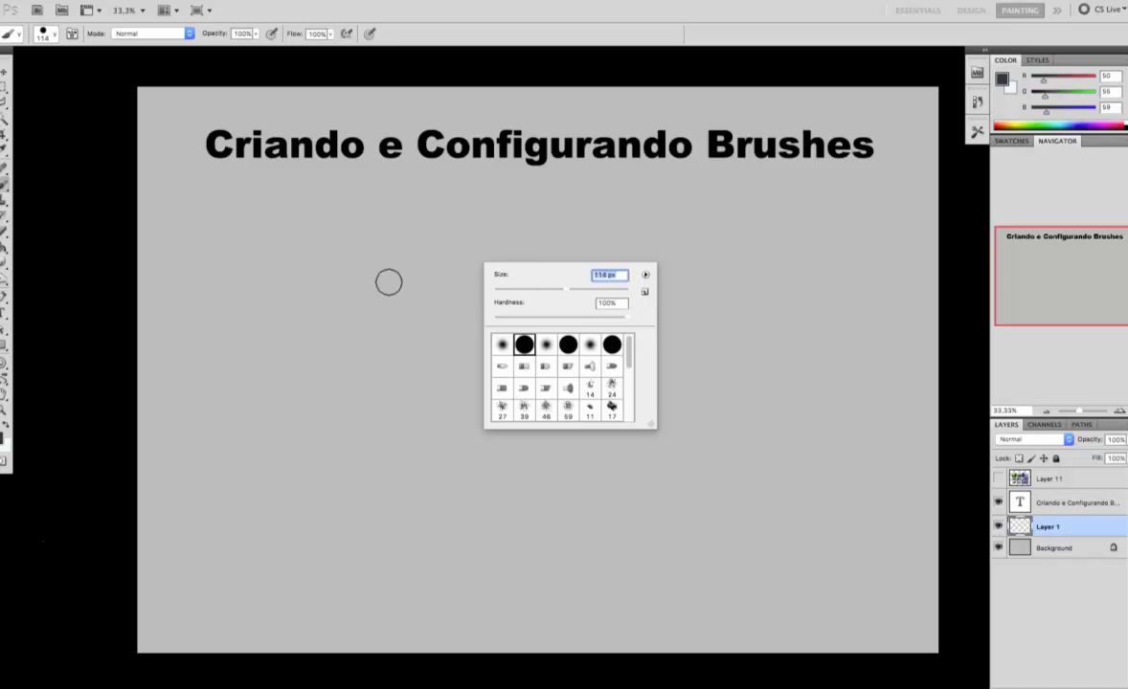
- Paint several solid test strokes and dots across the middle of Layer 1, and erase them all
drag(388, 274, 398, 490)
drag(418, 216, 446, 511)
drag(438, 262, 471, 487)
mouse_move(517, 285)
mouse_down()
mouse_move(523, 359)
mouse_move(510, 436)
mouse_up()
drag(577, 354, 515, 452)
drag(637, 322, 597, 414)
drag(601, 339, 580, 384)
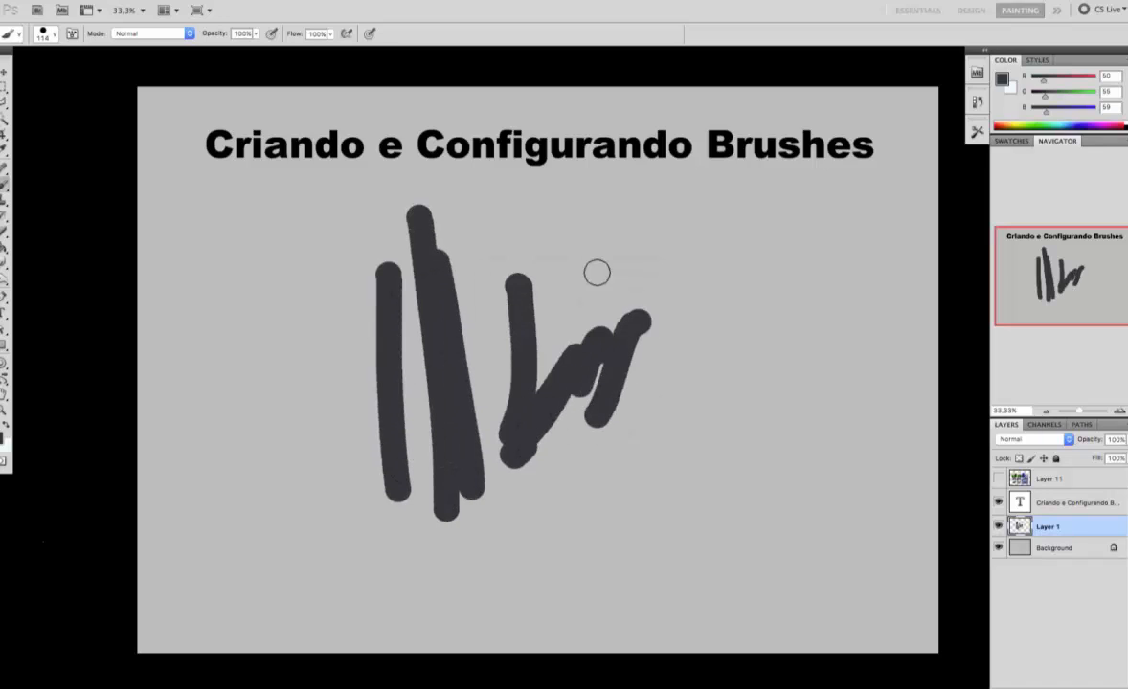
click(598, 272)
click(643, 305)
key(e)
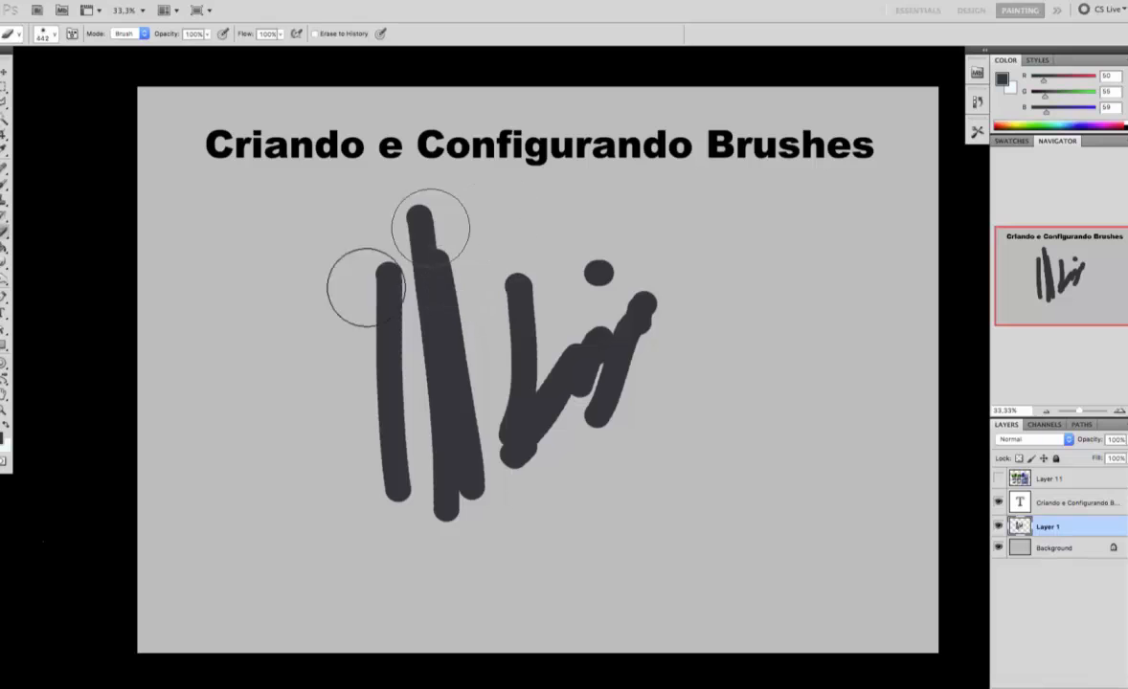
mouse_move(428, 232)
mouse_down()
mouse_move(405, 431)
mouse_move(660, 285)
mouse_move(433, 357)
mouse_move(448, 289)
mouse_up()
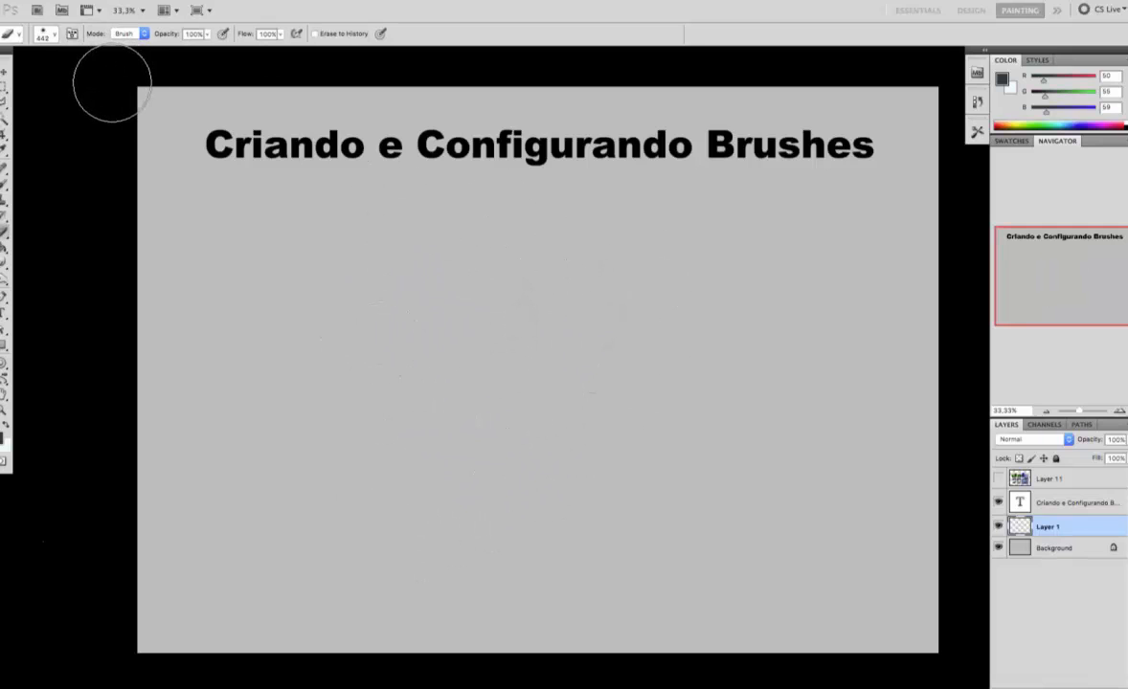
- Enable Transfer in the Brush tool's brush settings
click(71, 33)
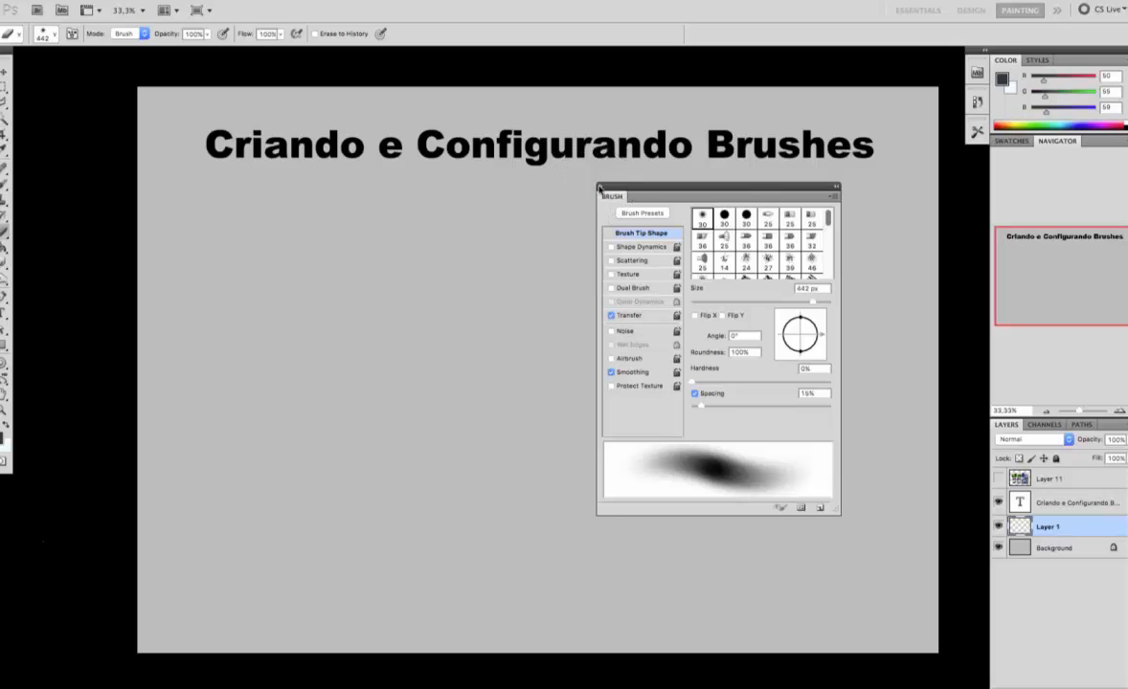
key(F5)
key(b)
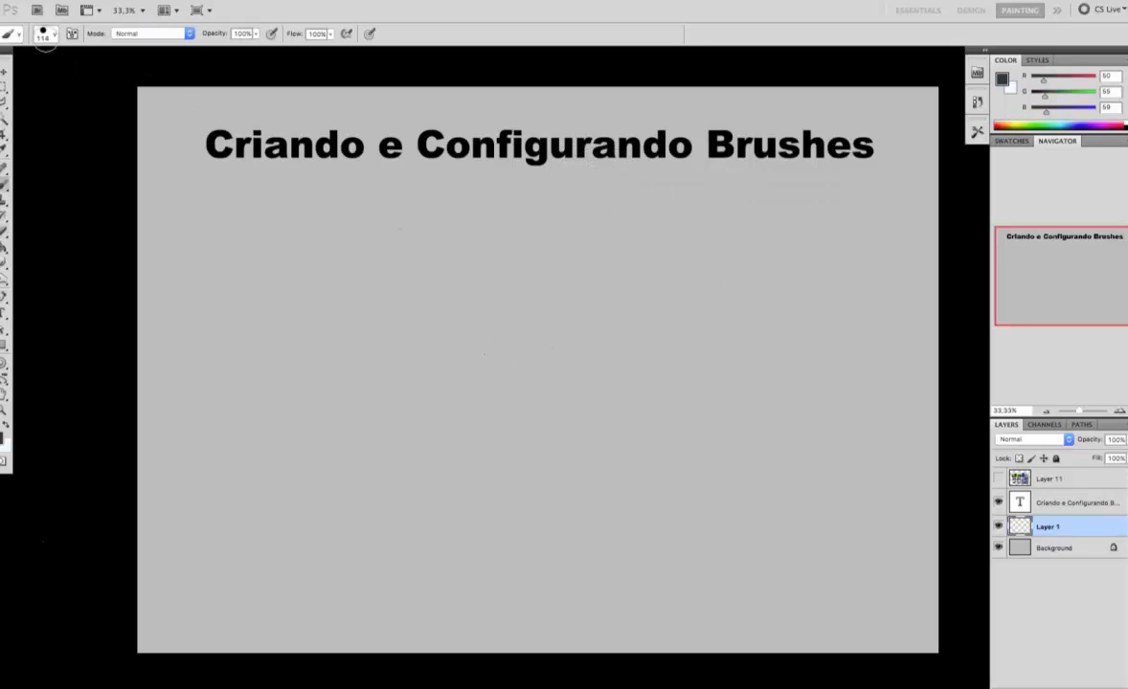
click(70, 34)
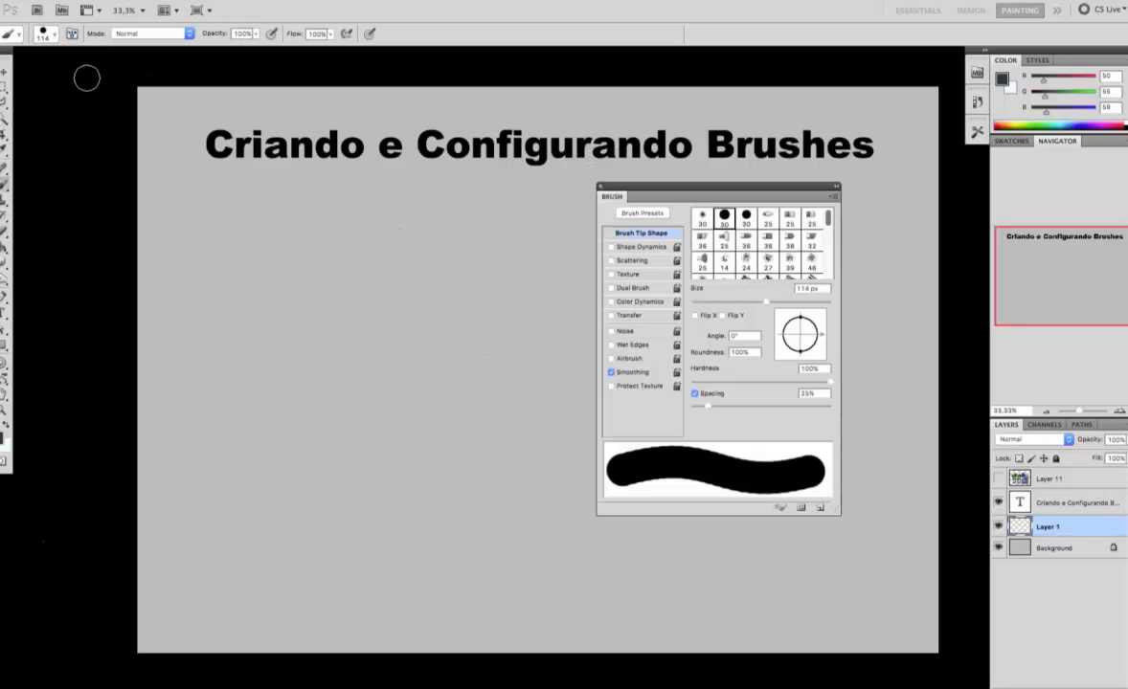
click(632, 316)
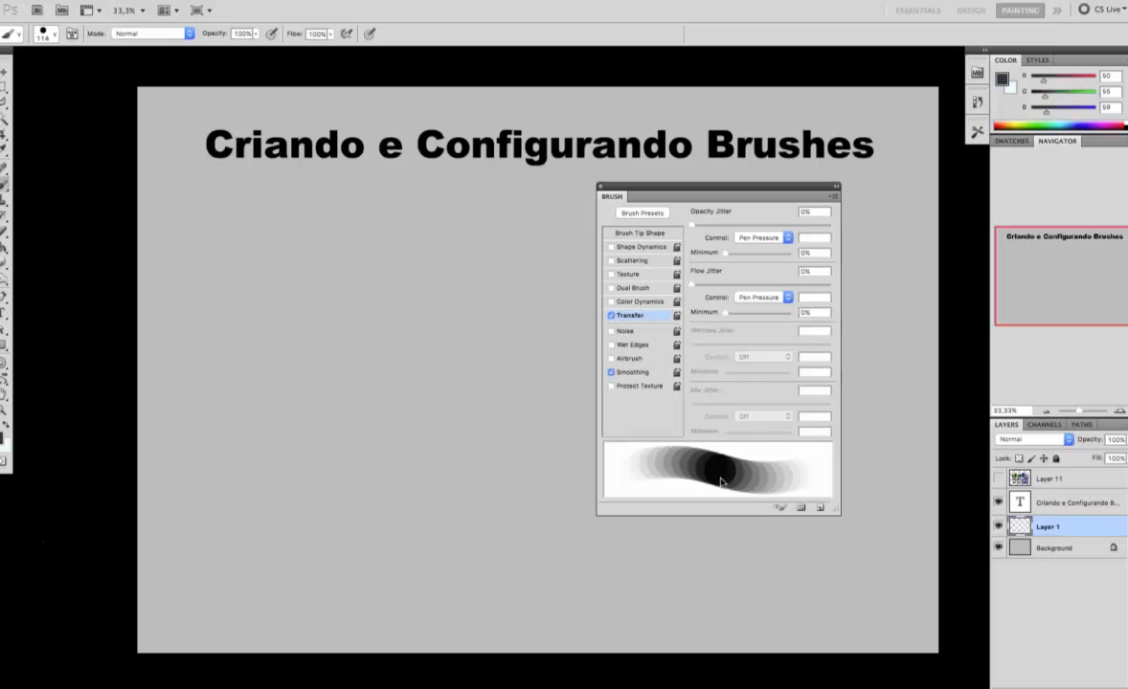
- Paint two pressure-sensitive test strokes on Layer 1 beside the brush settings, and erase them
drag(324, 273, 388, 526)
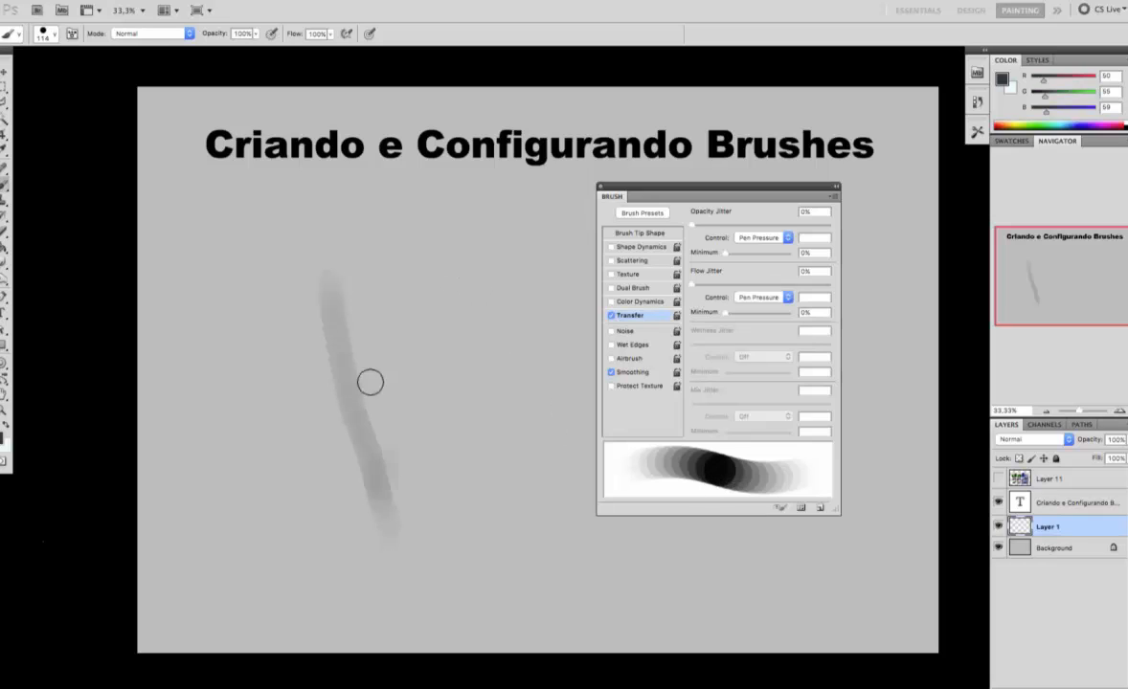
drag(357, 324, 404, 489)
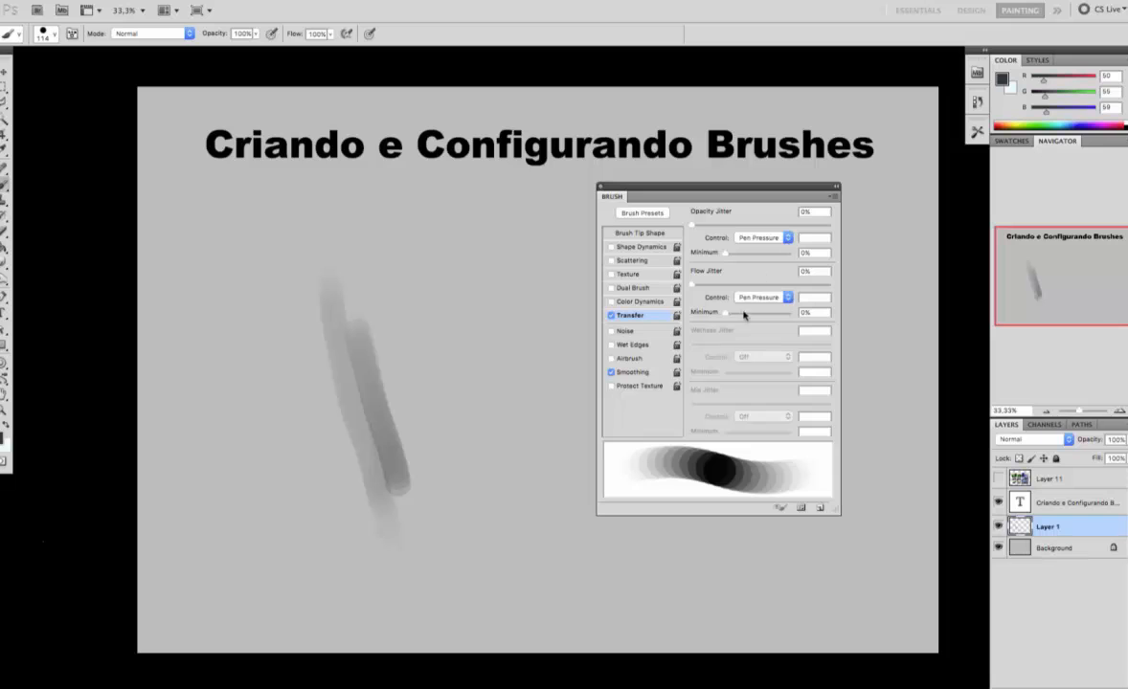
key(e)
mouse_move(383, 365)
mouse_down()
mouse_move(357, 331)
mouse_move(375, 355)
mouse_move(365, 478)
mouse_up()
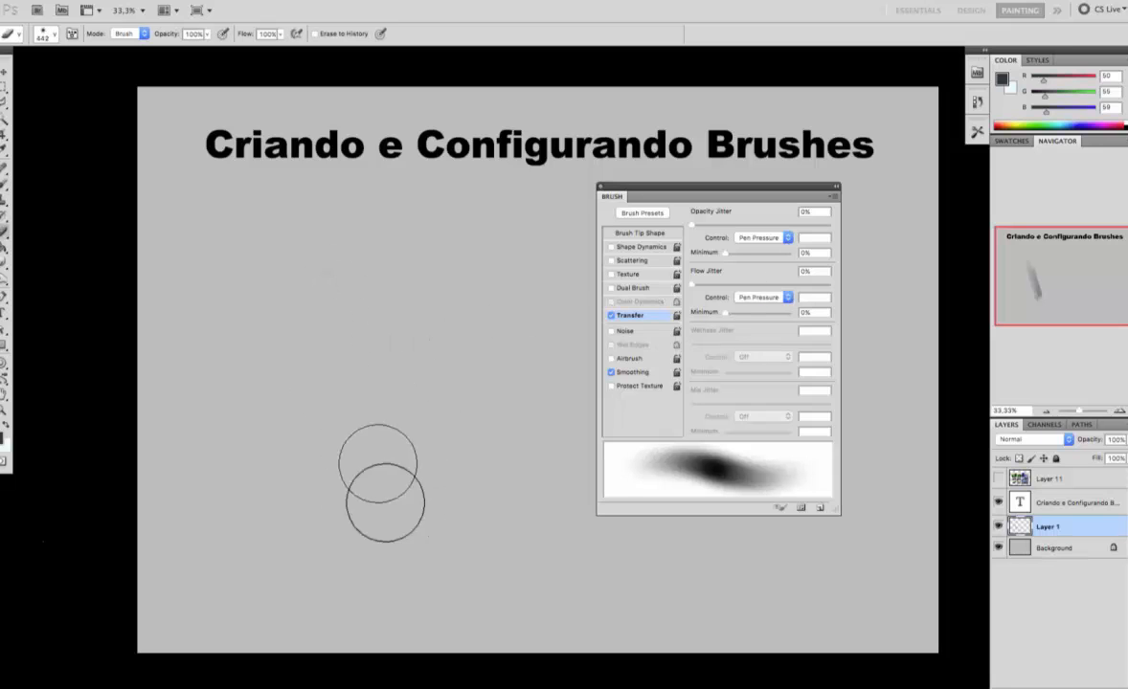
- Set the Eraser's Opacity Jitter and Flow Jitter controls to Off in its Transfer settings
click(761, 238)
click(744, 220)
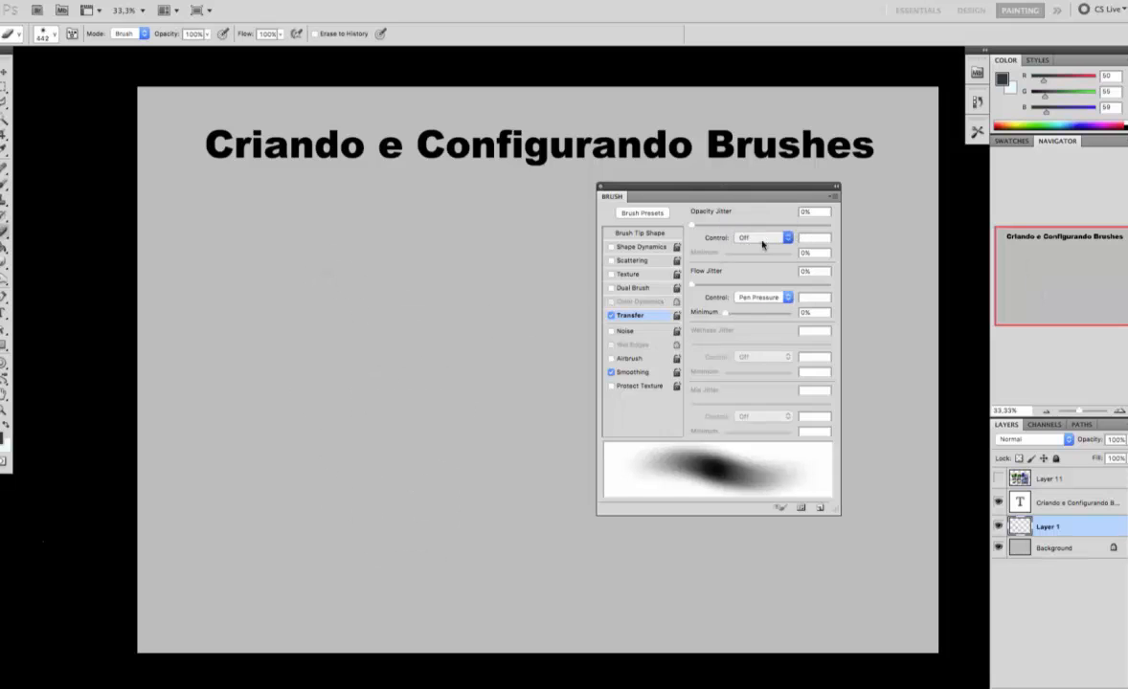
click(761, 297)
click(757, 298)
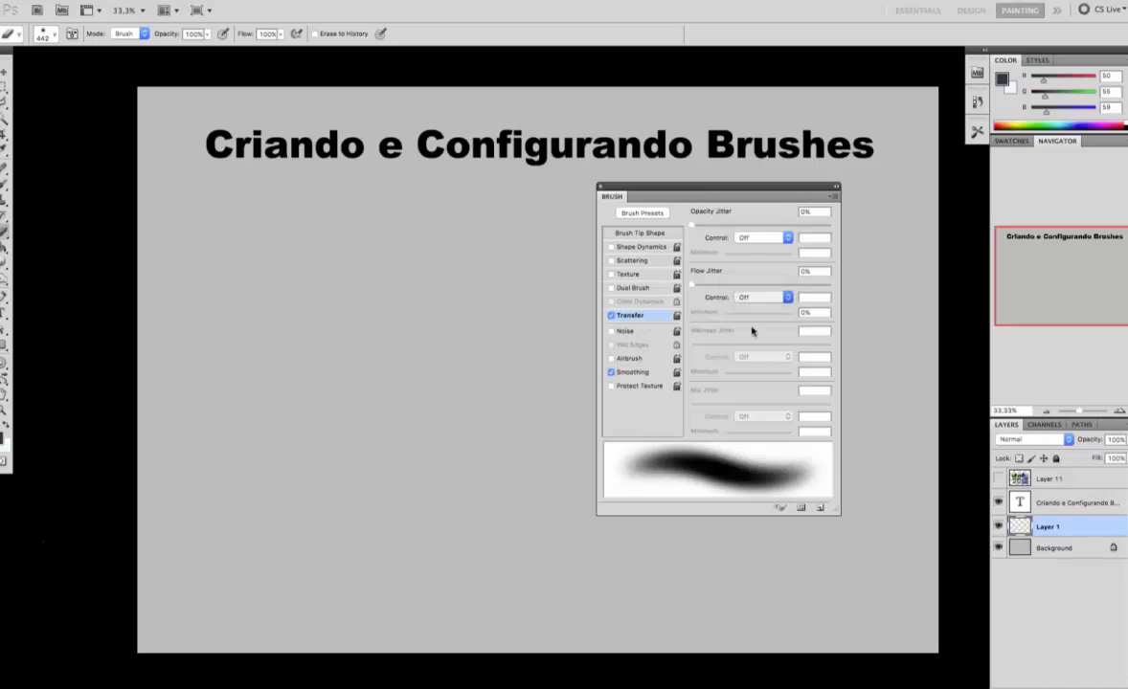
- Switch the Brush tool's Flow Jitter and Opacity Jitter controls to Off, and return both to Pen Pressure
key(b)
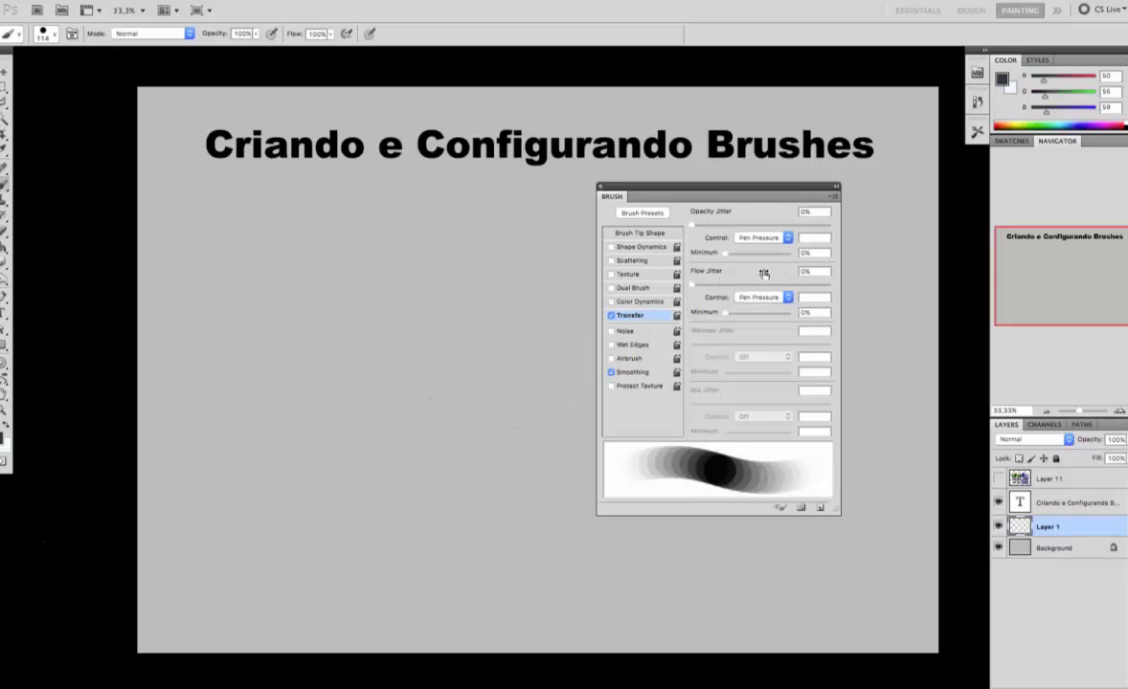
click(761, 297)
click(752, 272)
click(759, 237)
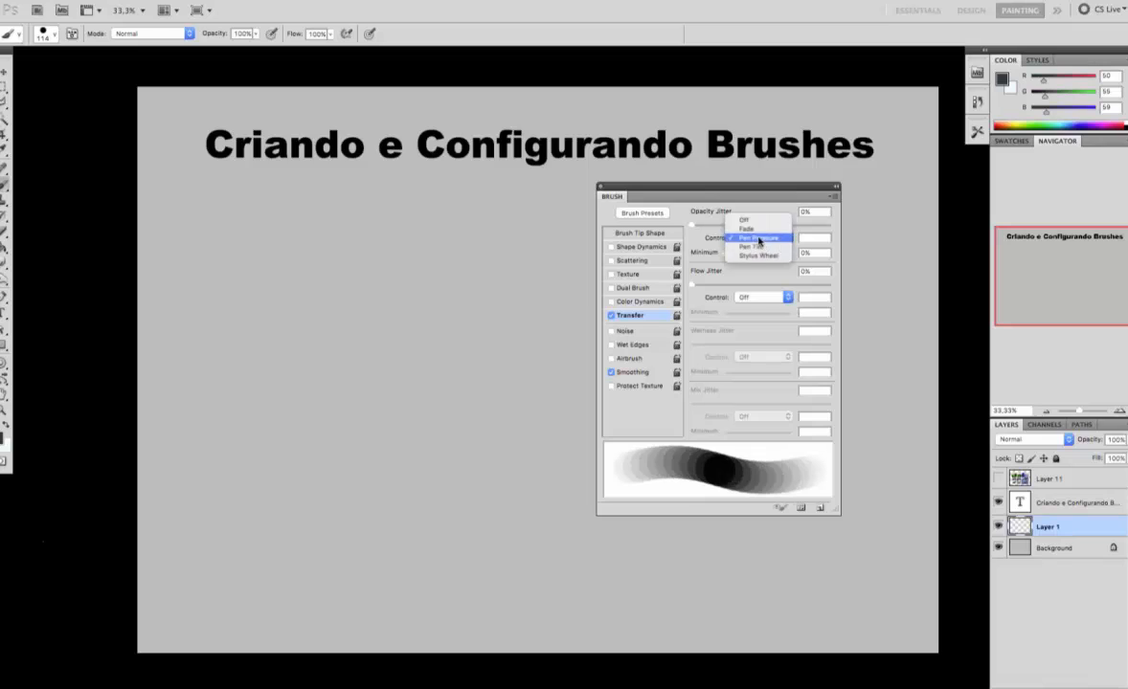
click(745, 220)
click(761, 238)
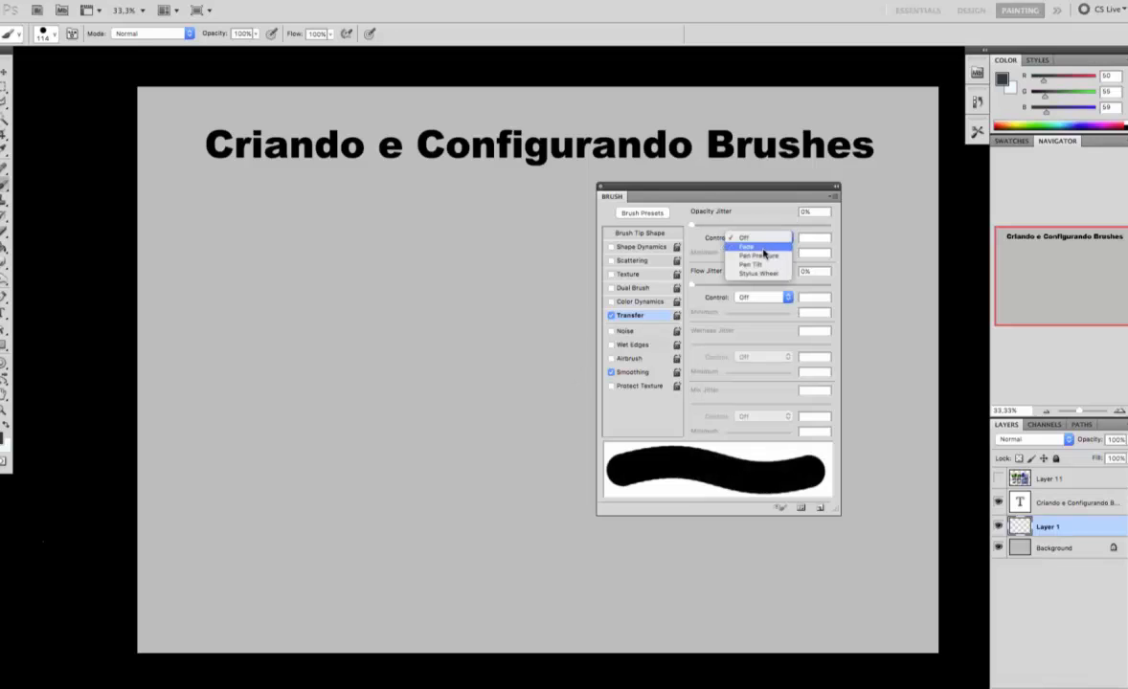
click(757, 254)
click(757, 298)
click(756, 321)
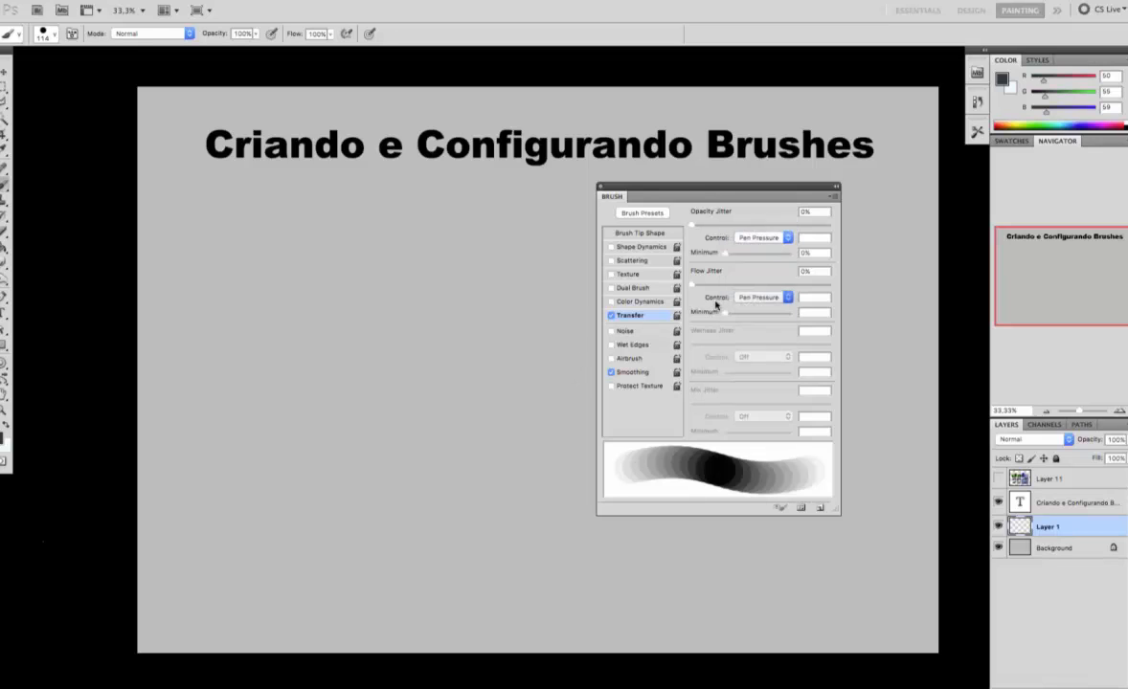
- Set the brush tip's Spacing to 10%
click(637, 234)
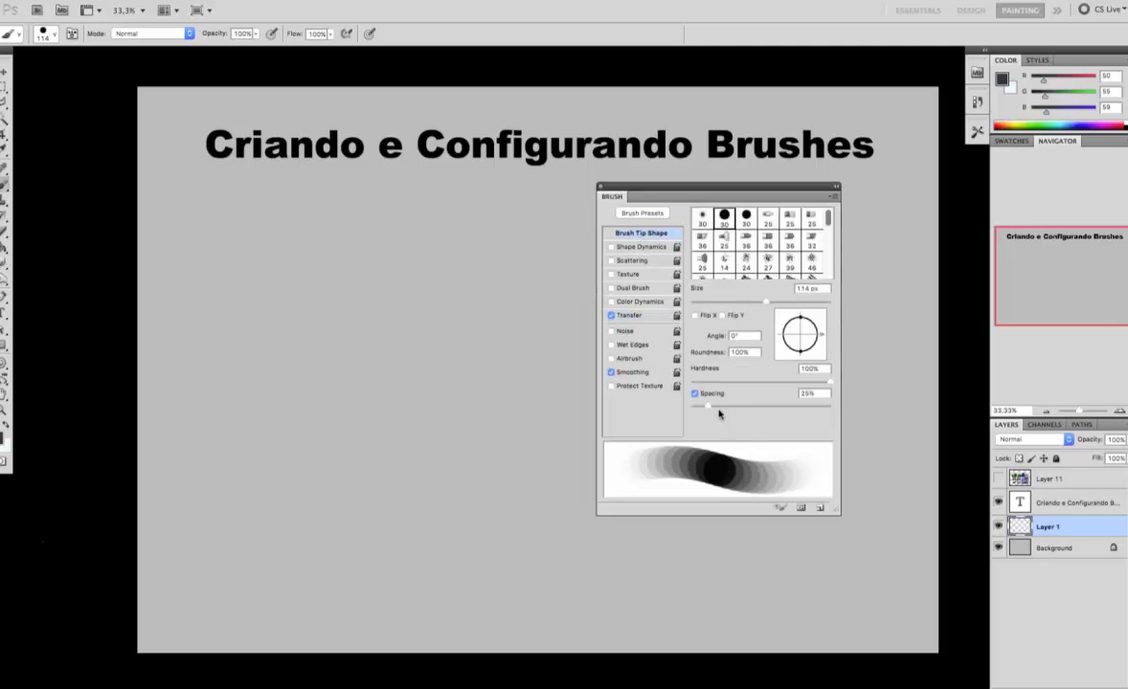
click(813, 394)
text(10)
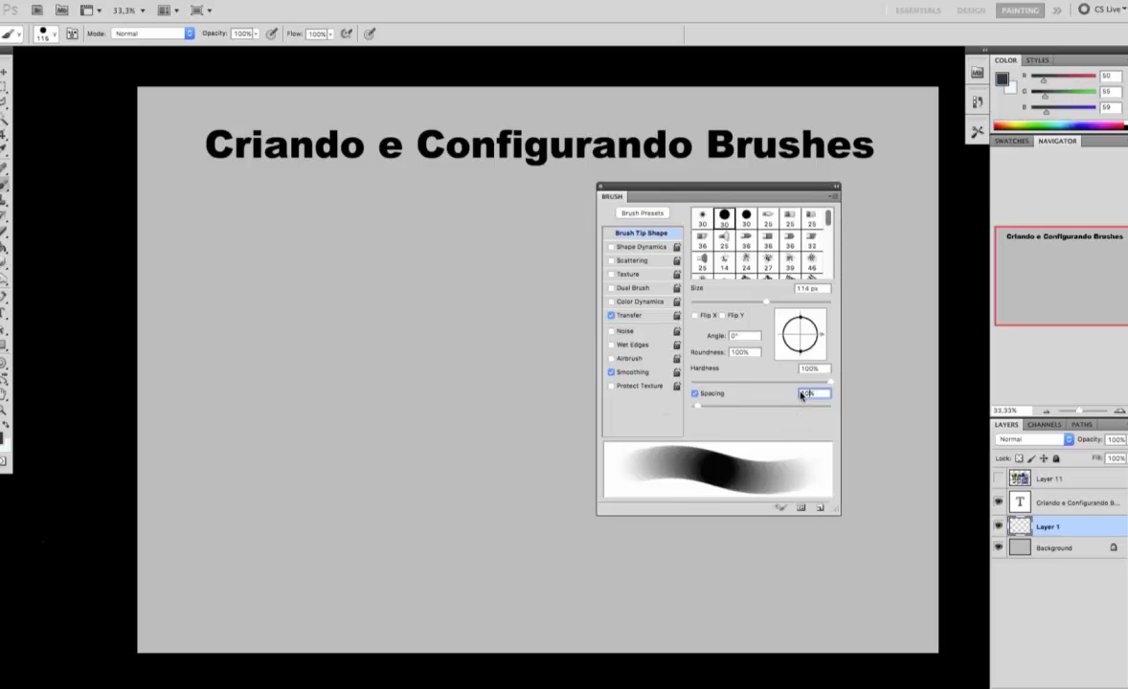
- Raise the brush tip's Spacing to 49%, and try it with a test stroke that is undone
drag(707, 408, 723, 408)
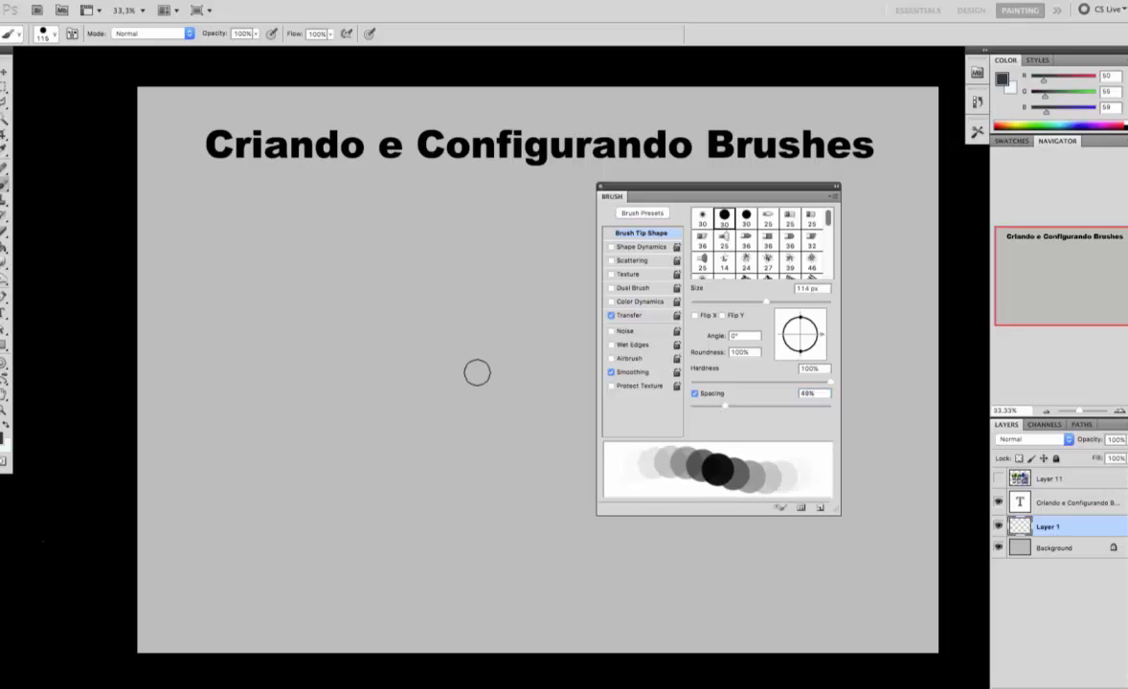
mouse_move(398, 264)
mouse_down()
mouse_move(347, 461)
mouse_move(532, 309)
mouse_up()
key(ctrl+z)
- Reduce the brush tip's Spacing to 10% again
drag(719, 406, 703, 406)
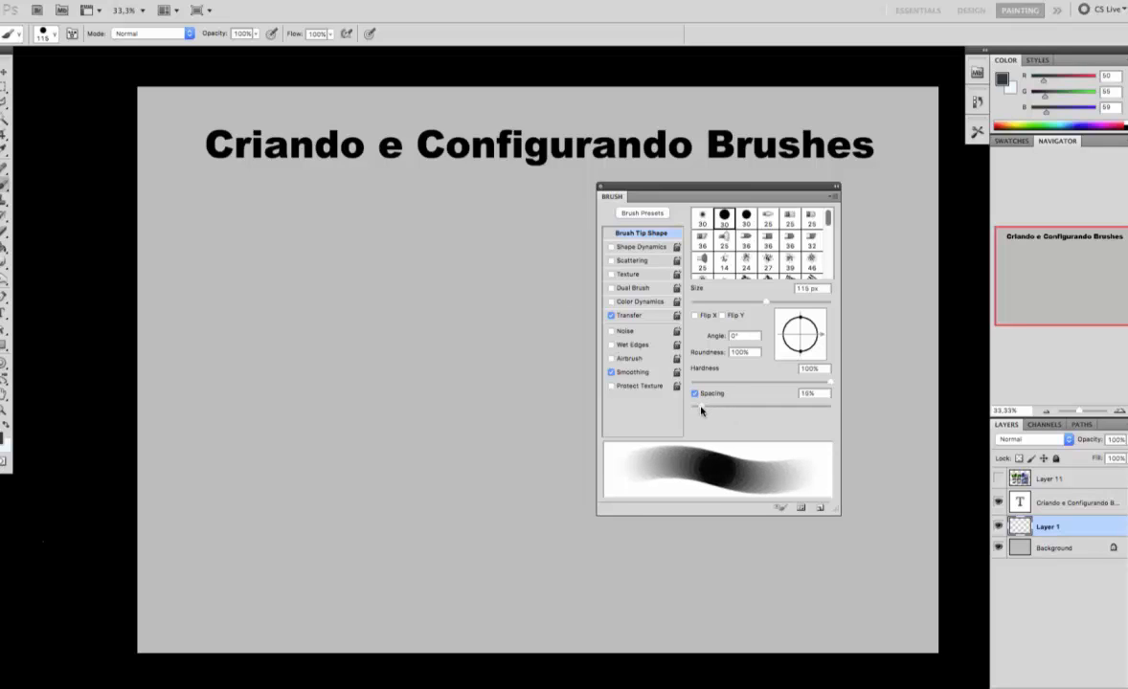
drag(809, 392, 771, 405)
text(10)
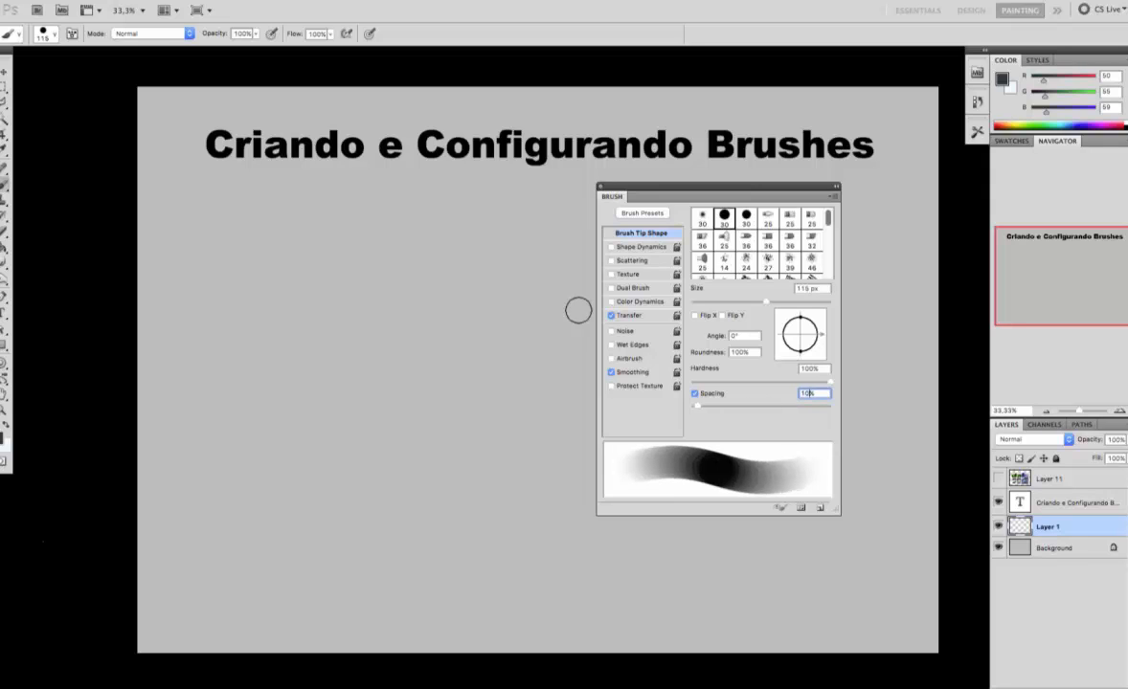
- Enlarge the brush to 174 px and paint long curved test strokes with varying pen pressure on Layer 1
right_click(450, 294)
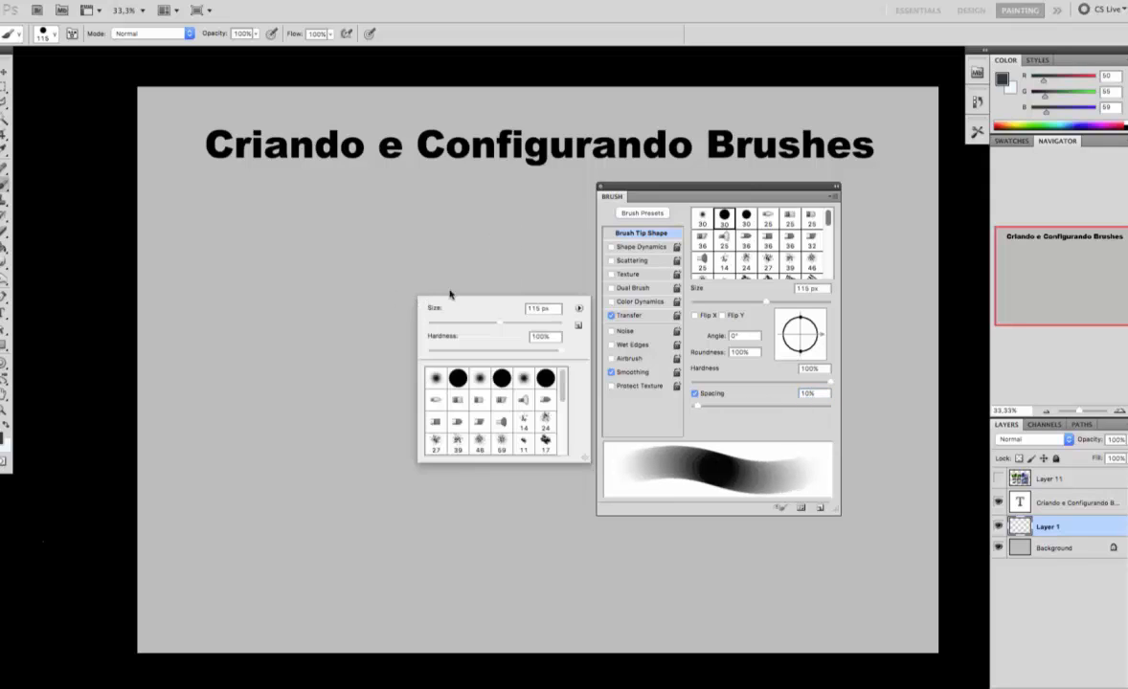
click(519, 324)
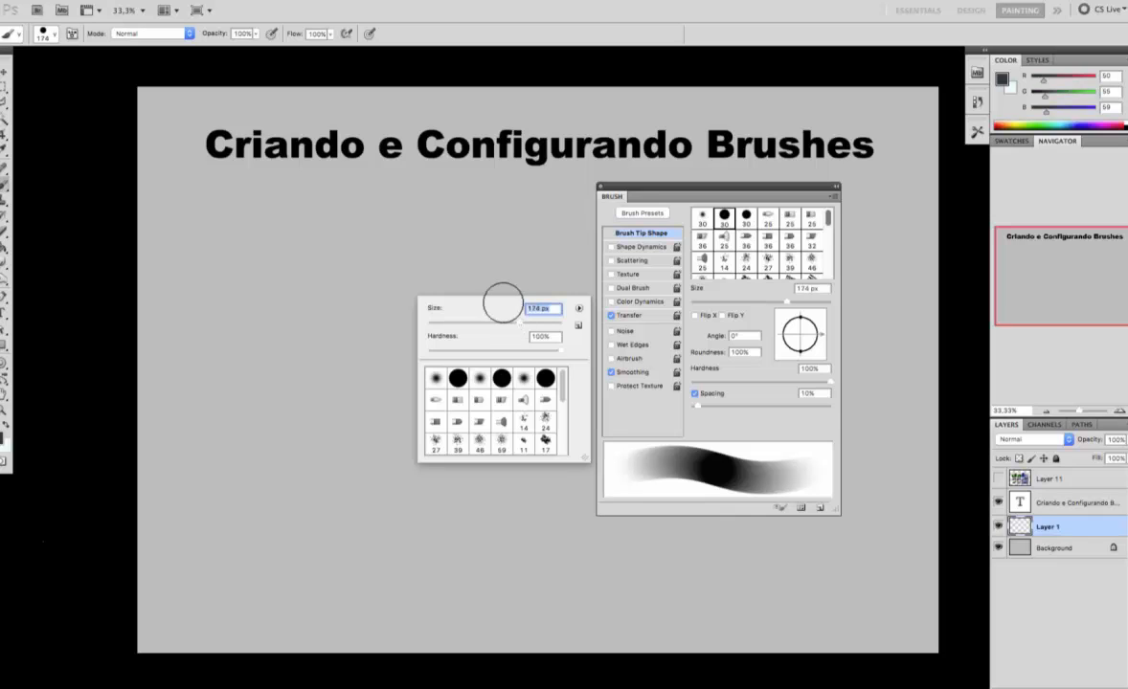
drag(393, 222, 326, 508)
drag(389, 487, 417, 292)
drag(444, 253, 410, 496)
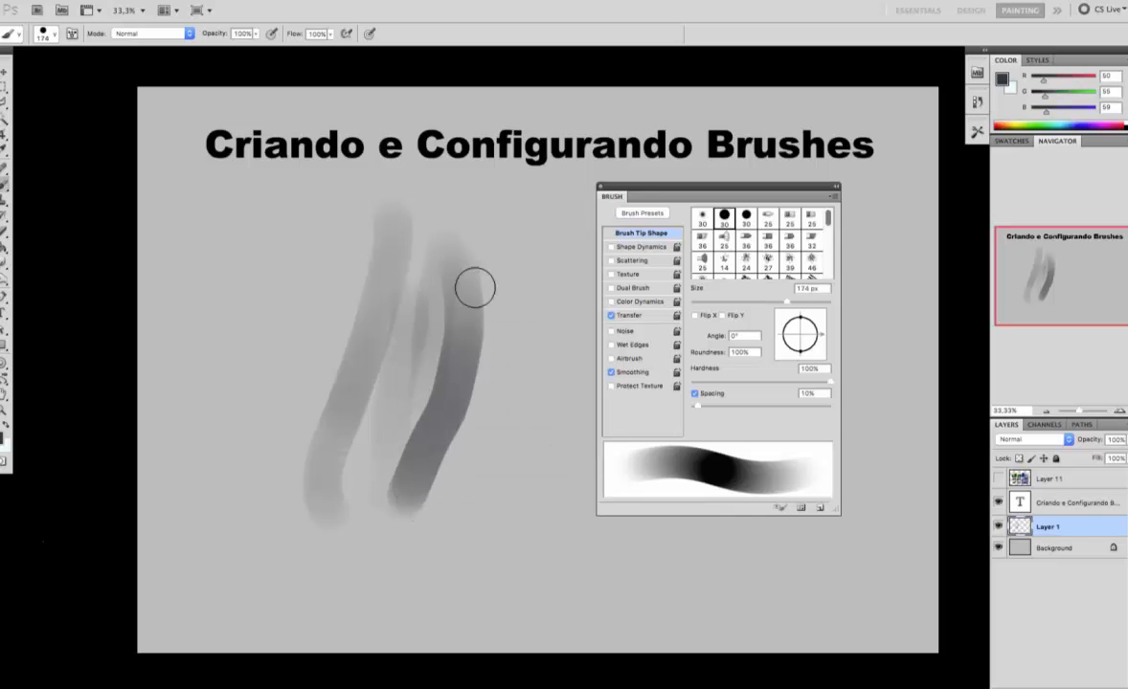
drag(492, 263, 434, 515)
mouse_move(512, 247)
mouse_down()
mouse_move(513, 412)
mouse_move(437, 520)
mouse_move(461, 519)
mouse_up()
mouse_move(535, 263)
mouse_down()
mouse_move(547, 375)
mouse_move(479, 525)
mouse_up()
drag(565, 287, 498, 503)
drag(577, 312, 506, 535)
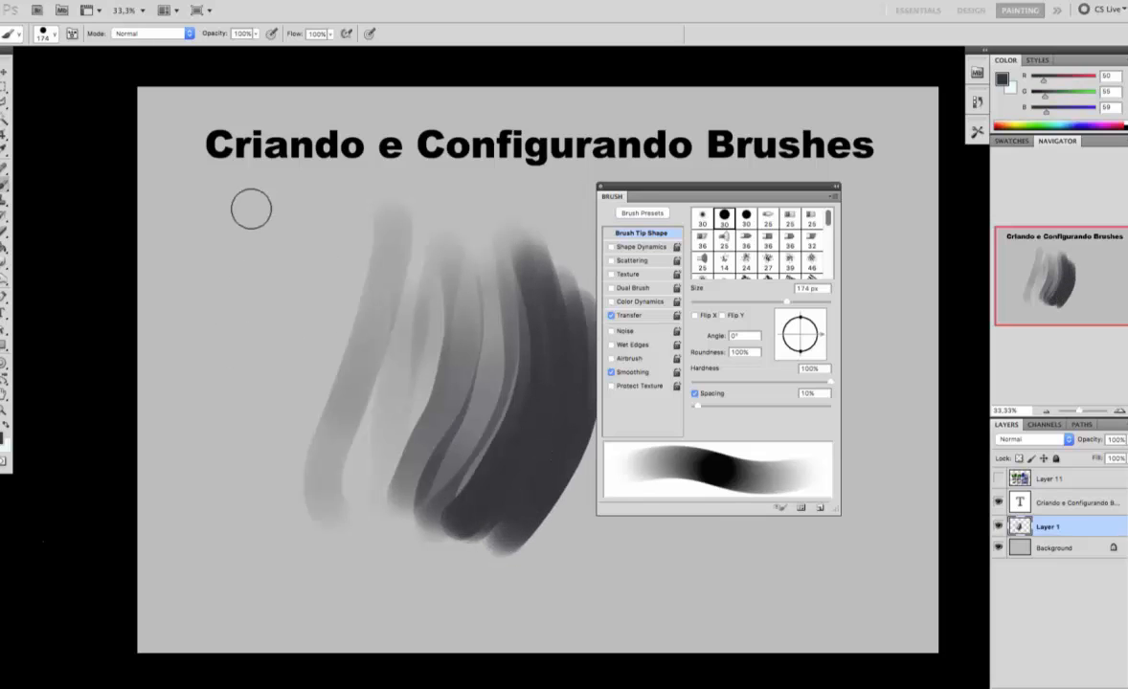
mouse_move(249, 207)
mouse_down()
mouse_move(254, 285)
mouse_move(218, 341)
mouse_move(192, 450)
mouse_move(273, 622)
mouse_up()
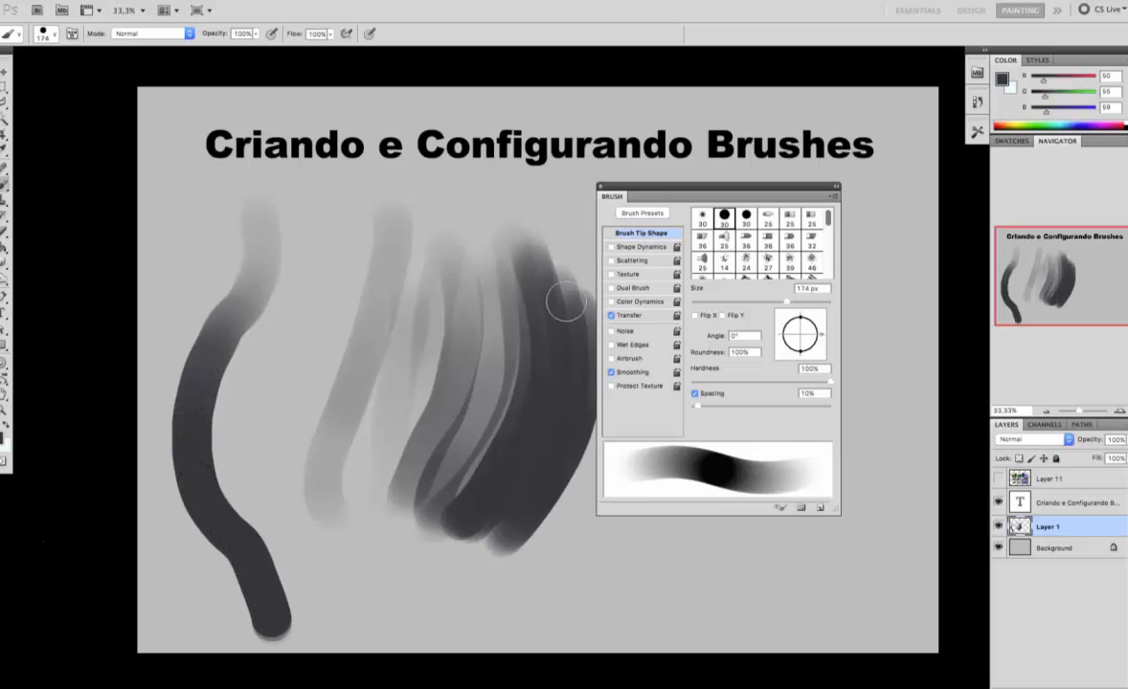
- Undo the most recent test strokes and erase the remaining ones from Layer 1
key(ctrl+alt+z)
key(ctrl+alt+z)
key(ctrl+alt+z)
key(alt+super+z)
key(alt+super+z)
key(alt+super+z)
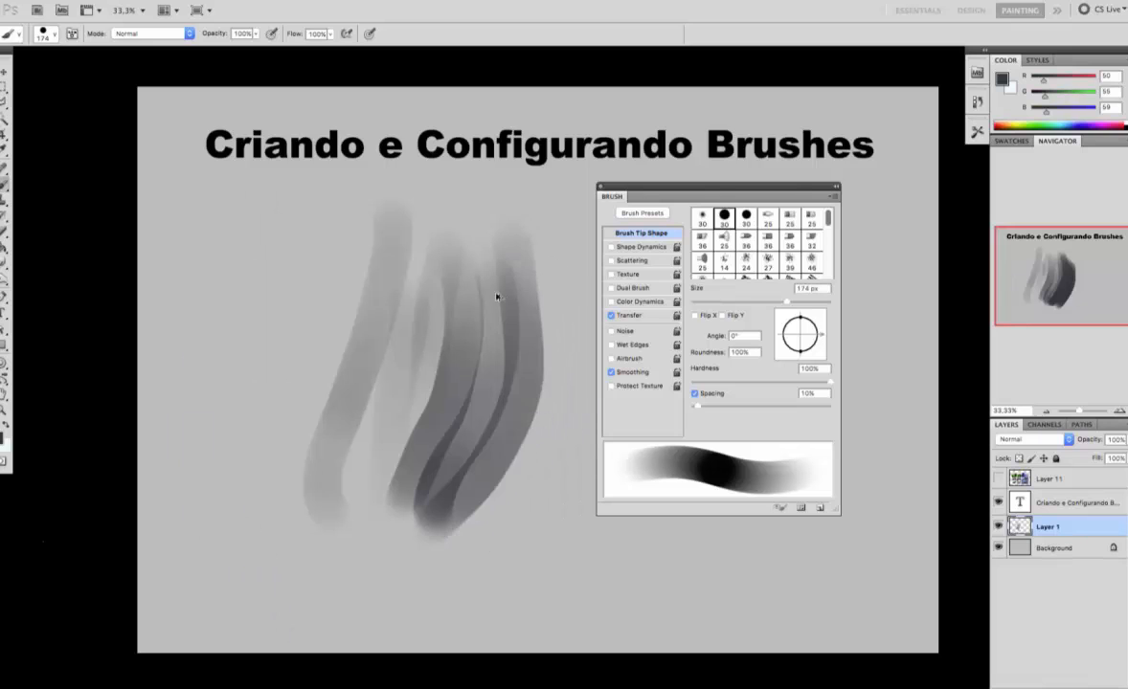
key(e)
mouse_move(421, 207)
mouse_down()
mouse_move(415, 272)
mouse_move(461, 456)
mouse_move(641, 125)
mouse_up()
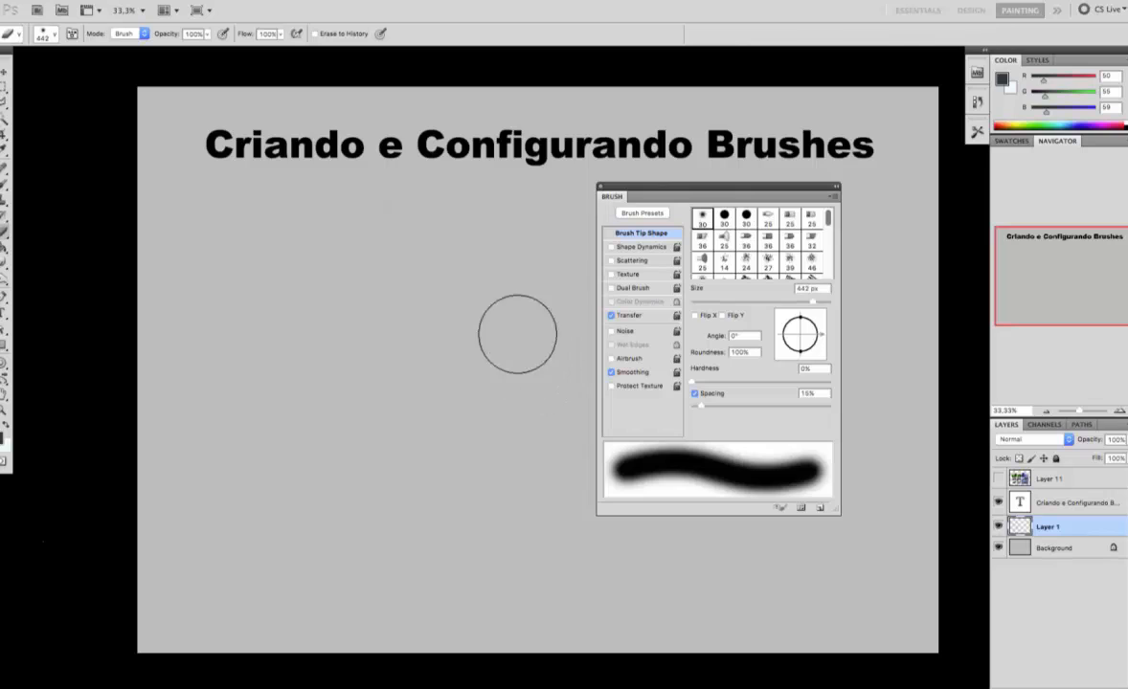
- Close the brush settings and set the Brush tool's size to 298 px
click(600, 189)
key(b)
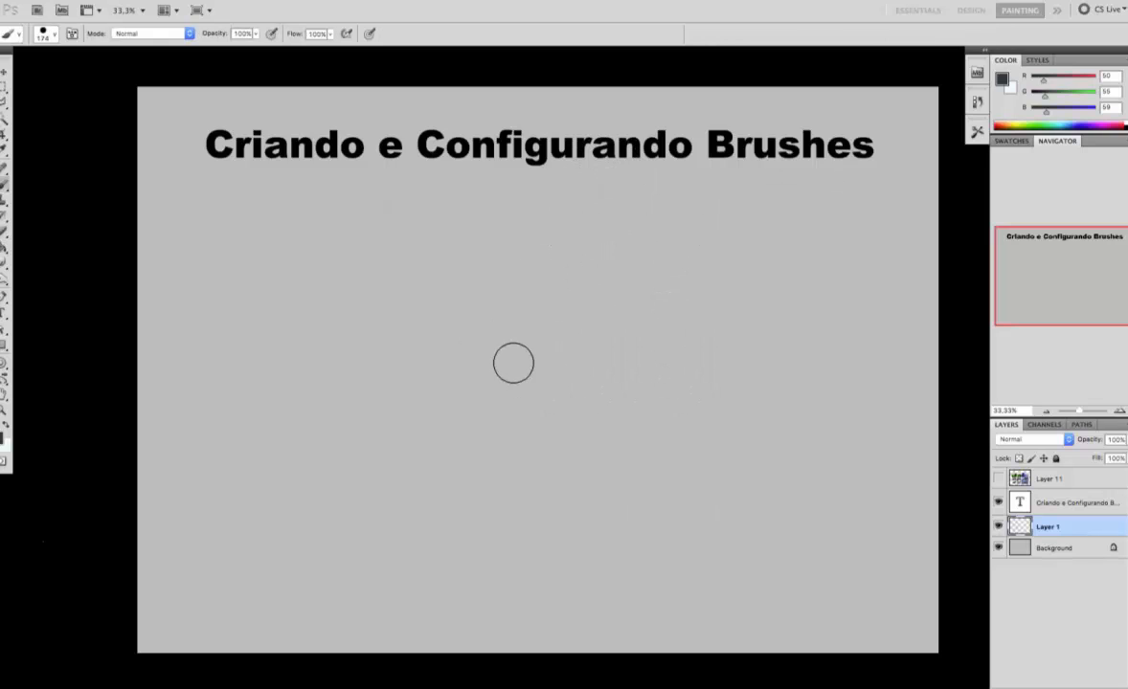
right_click(519, 314)
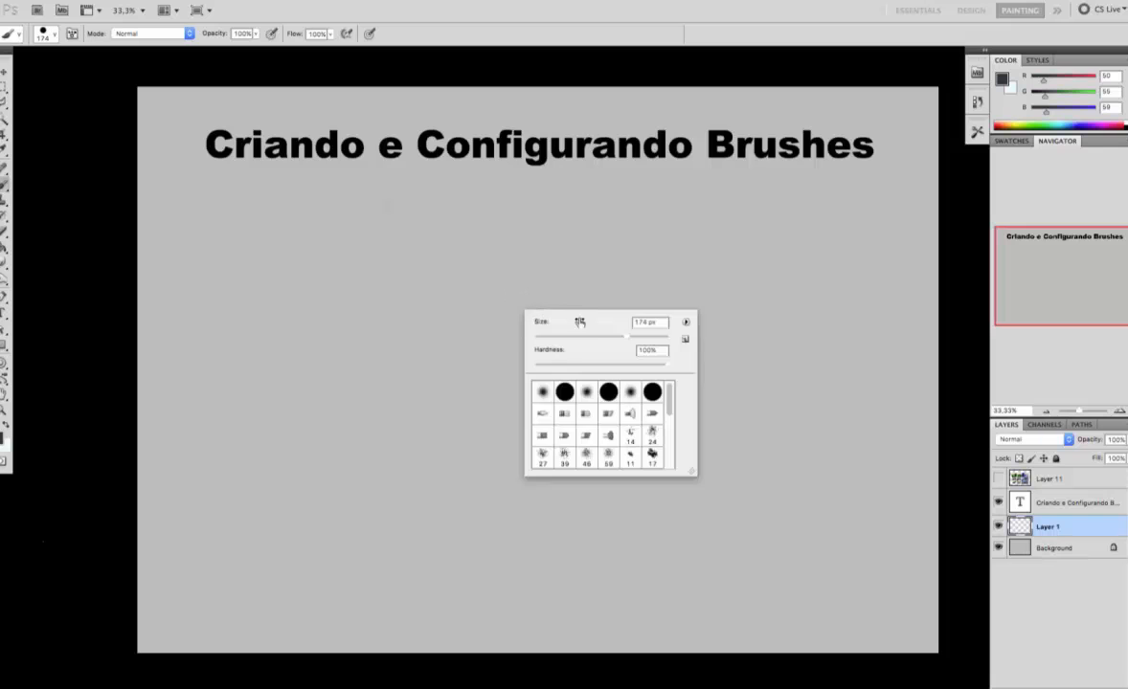
click(640, 336)
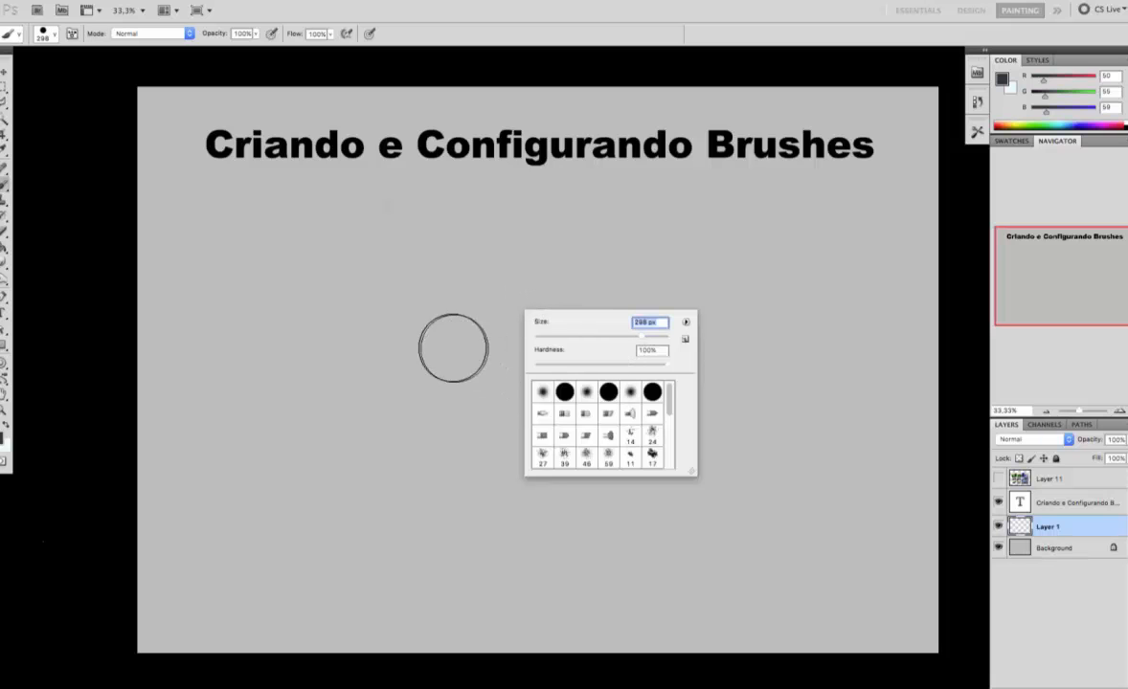
- Reduce the brush size to 23 px and sketch a slanted eyebrow and an eye near the canvas centre on Layer 1
click(99, 318)
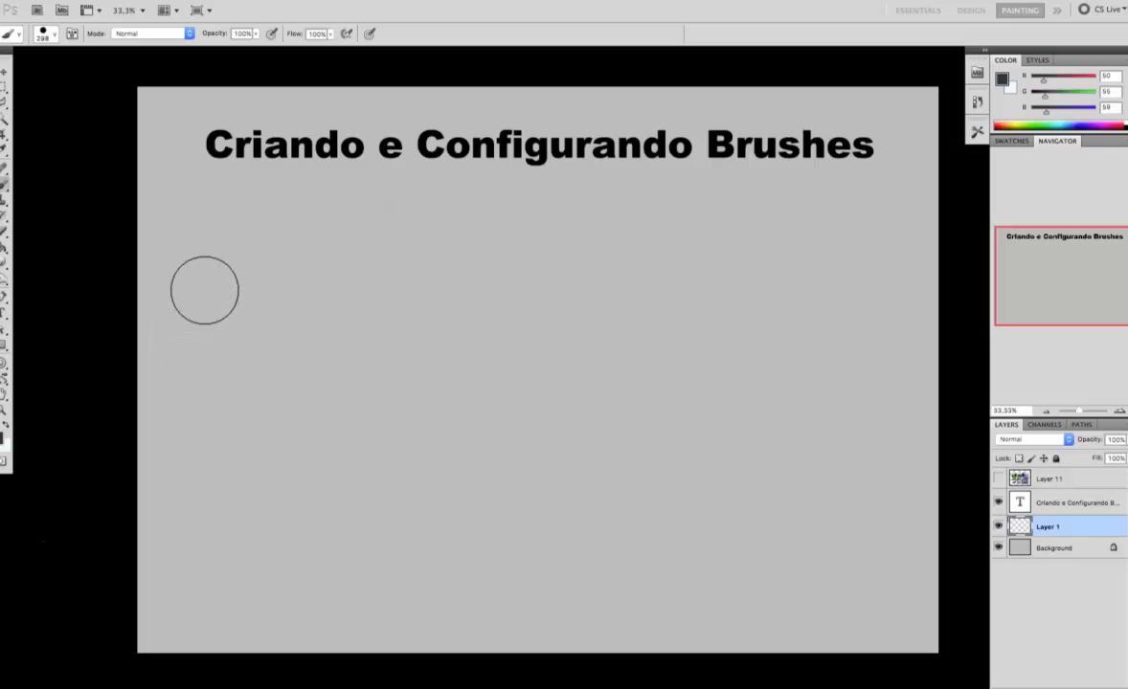
right_click(518, 267)
mouse_move(567, 298)
mouse_down()
mouse_move(483, 299)
mouse_move(559, 292)
mouse_up()
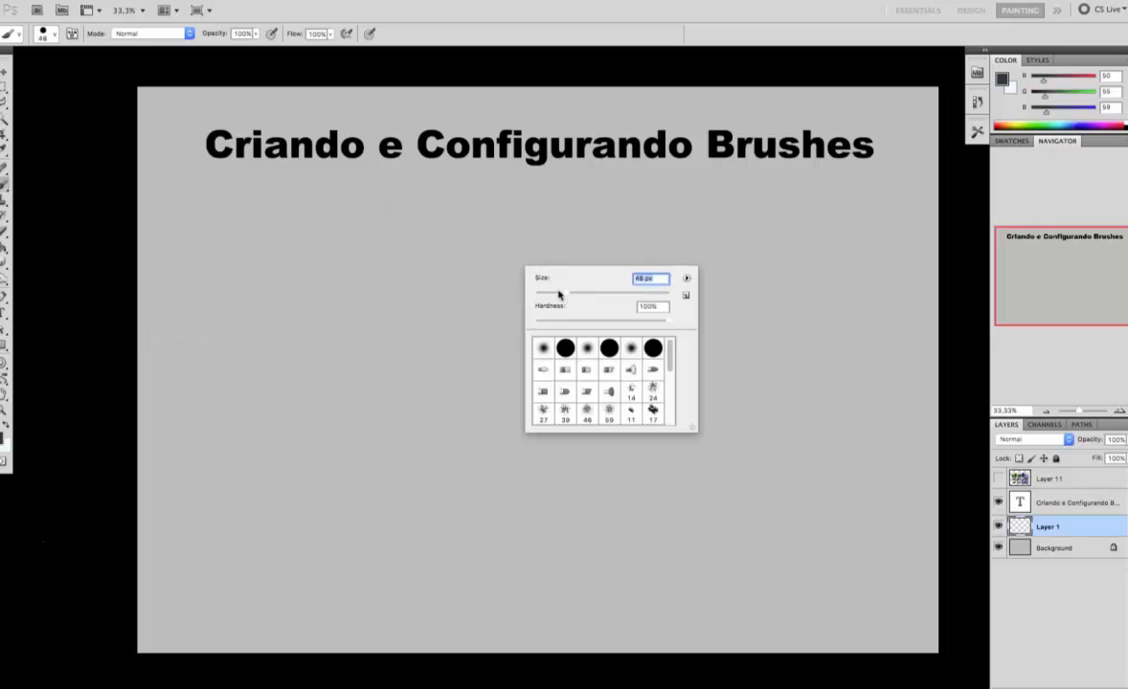
click(458, 286)
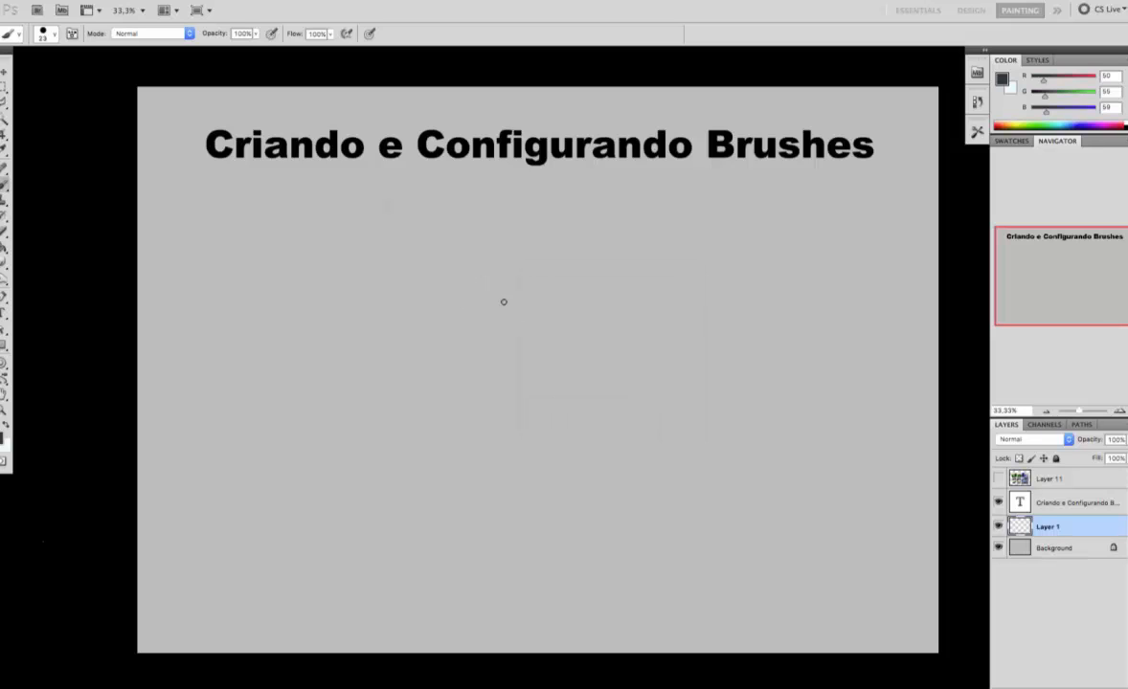
mouse_move(495, 337)
mouse_down()
mouse_move(591, 302)
mouse_move(506, 336)
mouse_move(505, 322)
mouse_move(554, 322)
mouse_move(520, 333)
mouse_move(538, 374)
mouse_up()
mouse_move(594, 334)
mouse_down()
mouse_move(547, 343)
mouse_move(563, 356)
mouse_up()
mouse_move(573, 335)
mouse_down()
mouse_move(580, 356)
mouse_move(550, 381)
mouse_up()
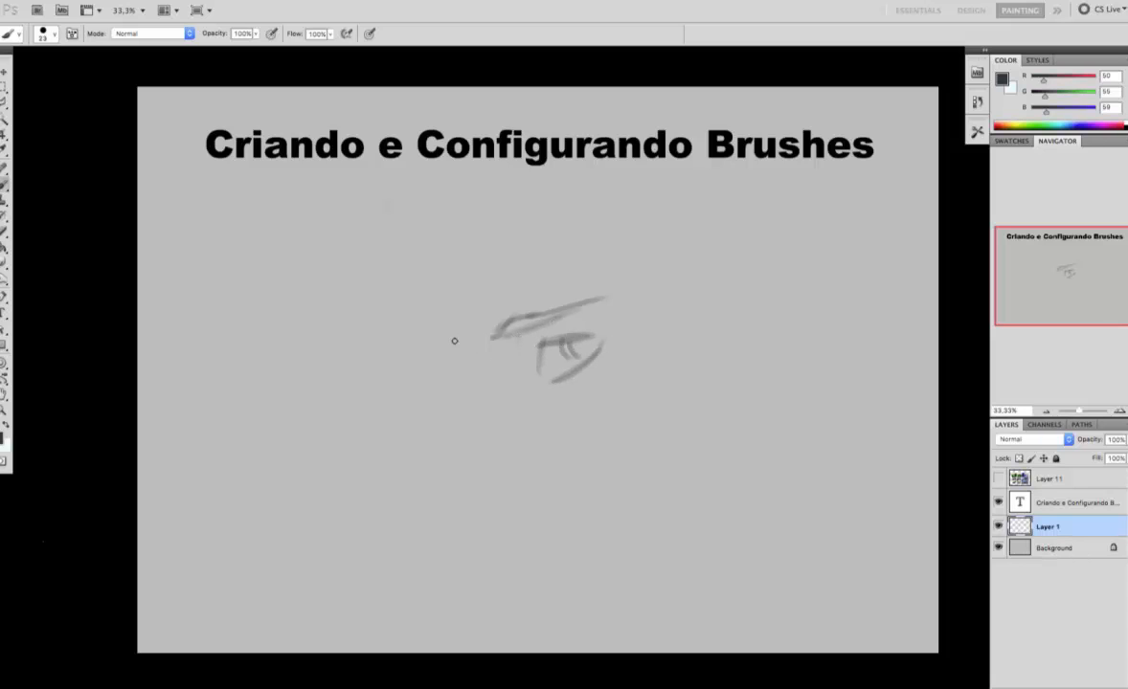
- Sketch the second eye with its eyebrow, the nose and the mouth to complete the face on Layer 1
drag(455, 341, 476, 351)
mouse_move(412, 329)
mouse_down()
mouse_move(484, 383)
mouse_move(476, 375)
mouse_up()
mouse_move(436, 362)
mouse_down()
mouse_move(464, 353)
mouse_move(463, 386)
mouse_move(485, 381)
mouse_up()
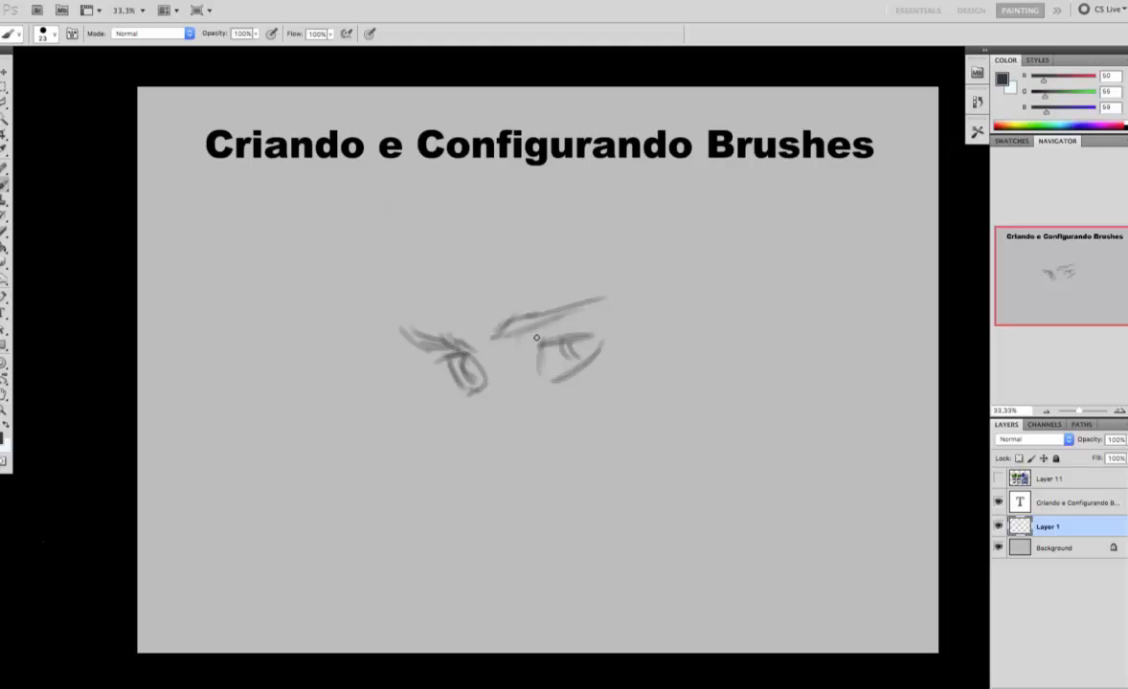
mouse_move(448, 316)
mouse_down()
mouse_move(454, 341)
mouse_move(490, 337)
mouse_move(504, 400)
mouse_move(494, 442)
mouse_move(509, 459)
mouse_move(532, 441)
mouse_move(593, 476)
mouse_up()
drag(526, 484, 563, 495)
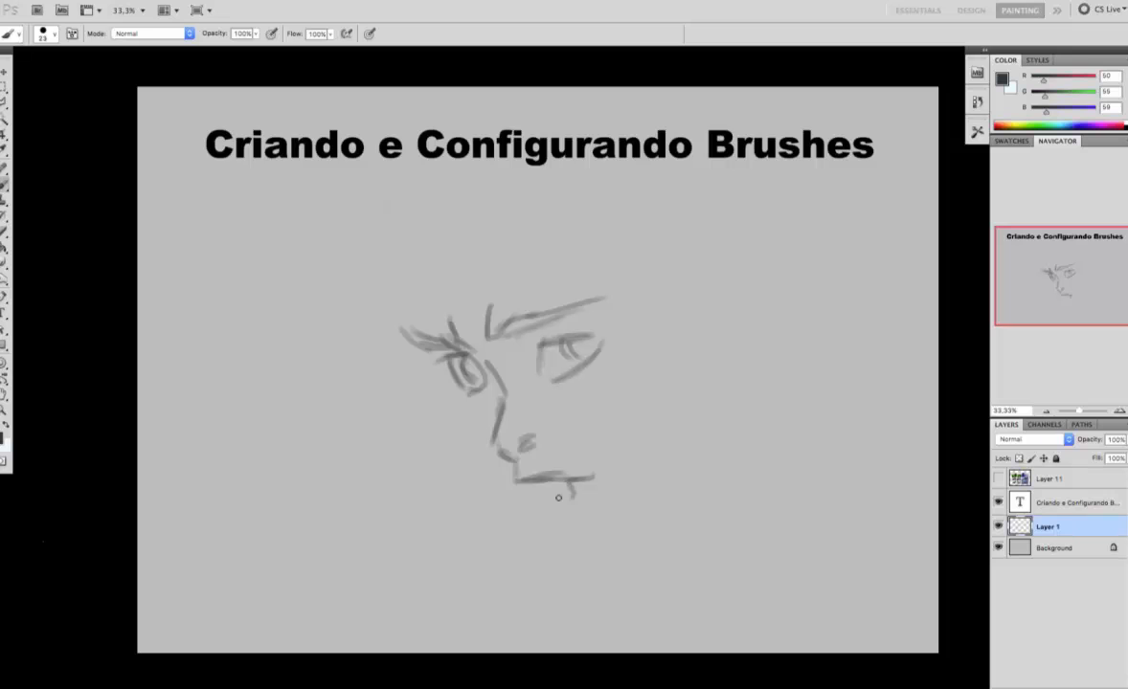
- Erase the face sketch from Layer 1 and make Layer 11 with the reference photos visible
key(e)
mouse_move(515, 330)
mouse_down()
mouse_move(471, 465)
mouse_move(538, 435)
mouse_move(608, 371)
mouse_move(547, 521)
mouse_move(572, 492)
mouse_move(510, 392)
mouse_move(377, 360)
mouse_move(554, 390)
mouse_up()
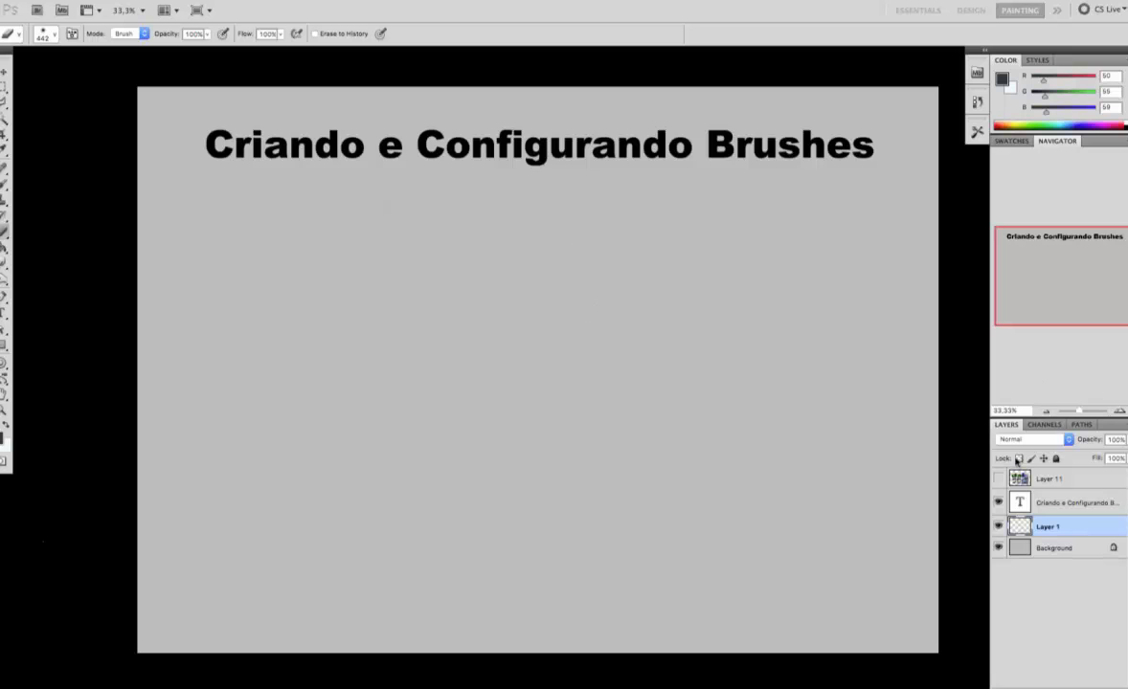
click(999, 478)
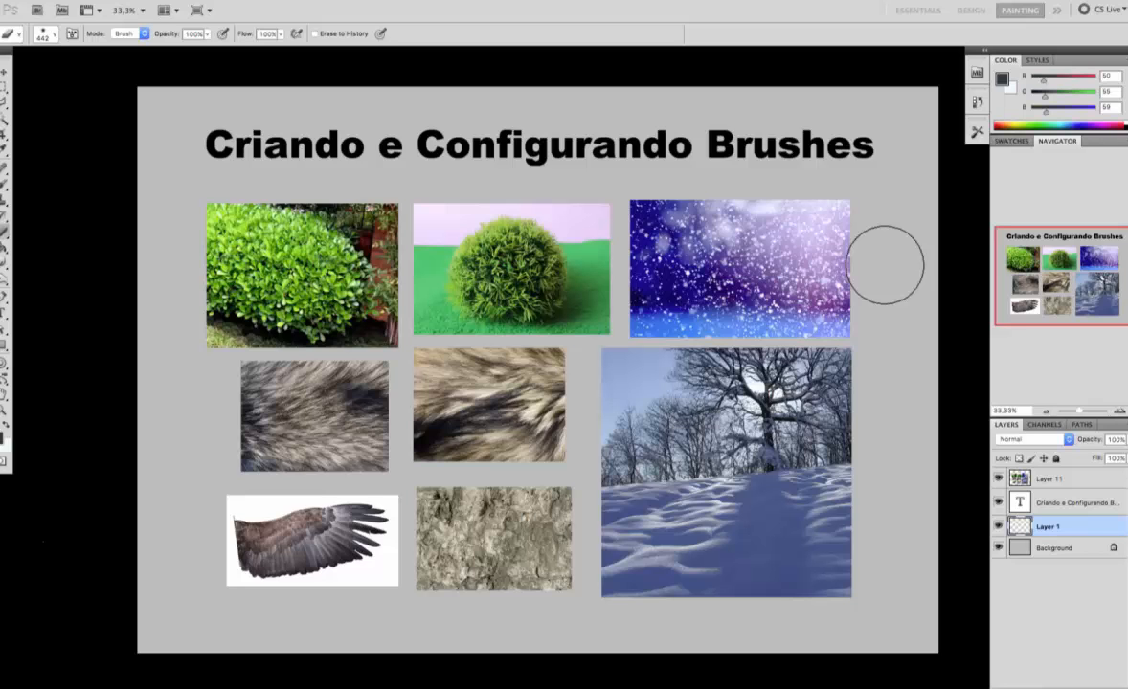
- Examine the leafy bush, the round spiky bush and the falling-snow photos up close at 100%
super+click(460, 309)
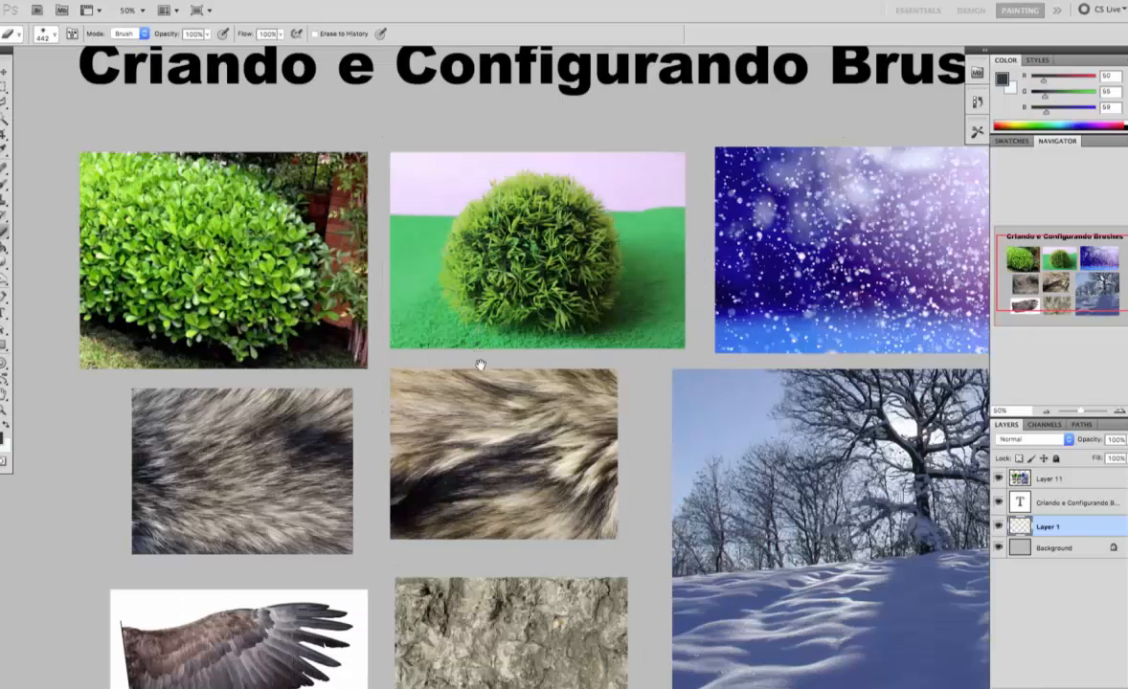
drag(532, 421, 486, 327)
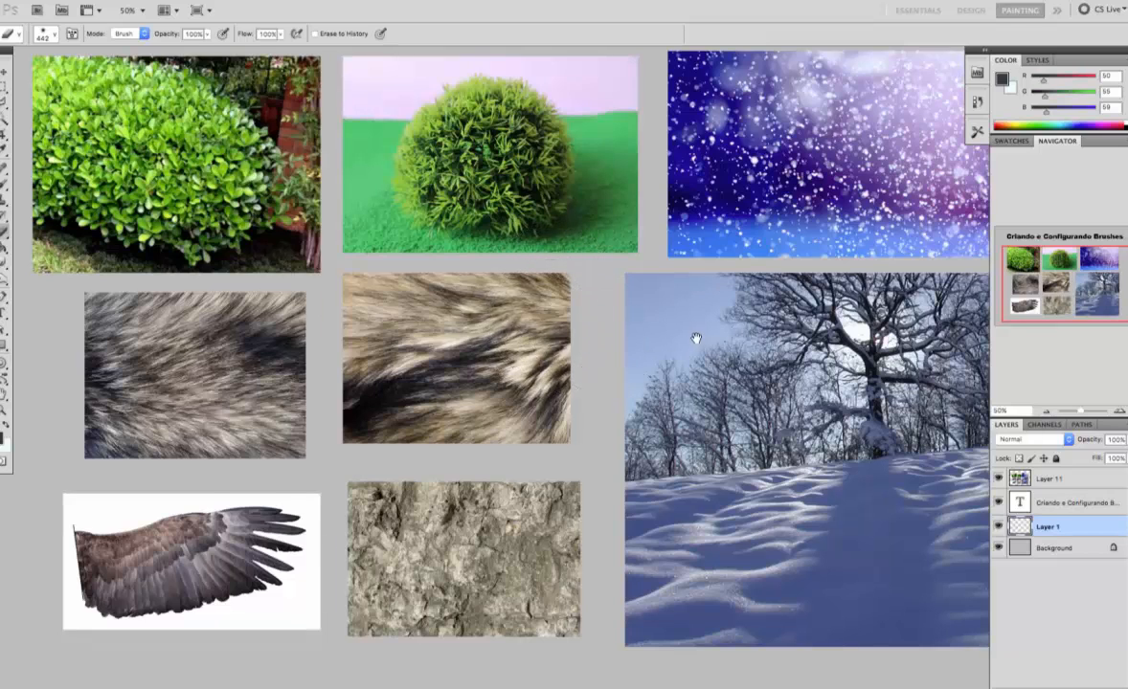
drag(748, 321, 553, 346)
drag(486, 299, 803, 384)
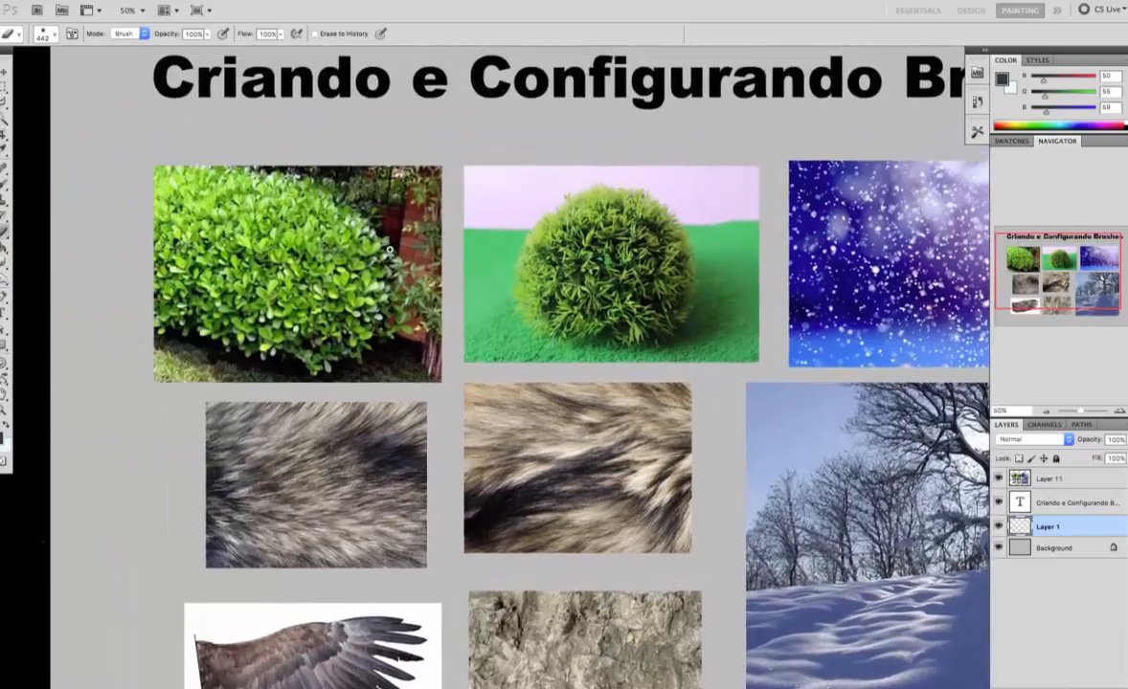
super+click(390, 263)
super+click(412, 279)
drag(387, 240, 561, 280)
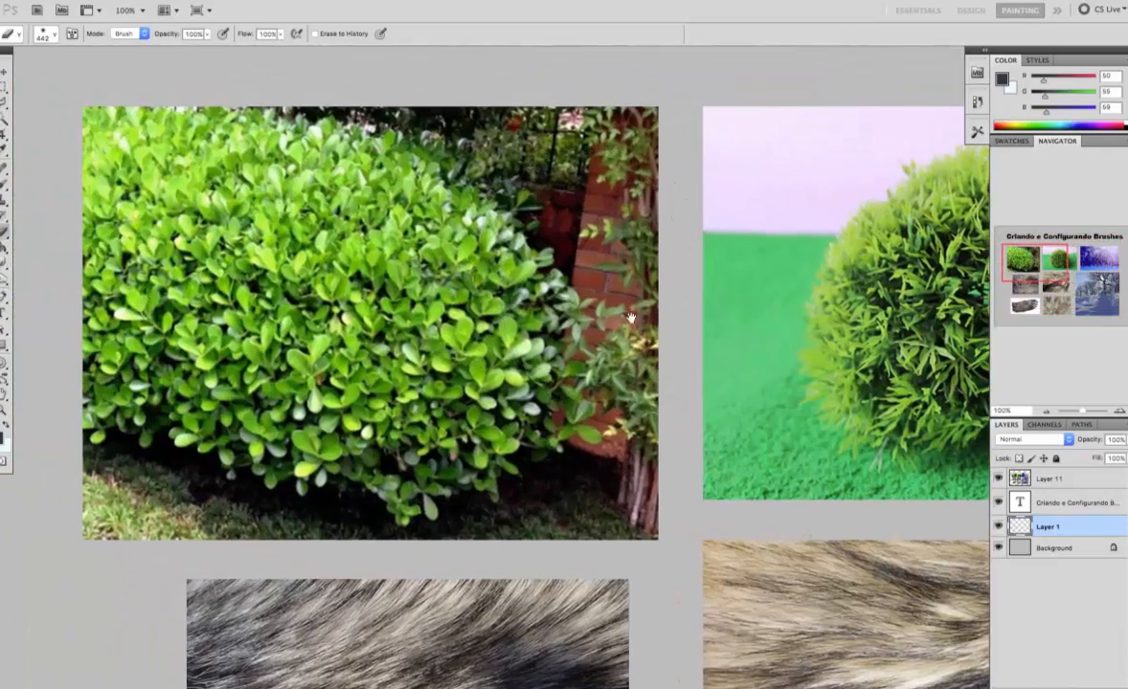
drag(816, 314, 403, 293)
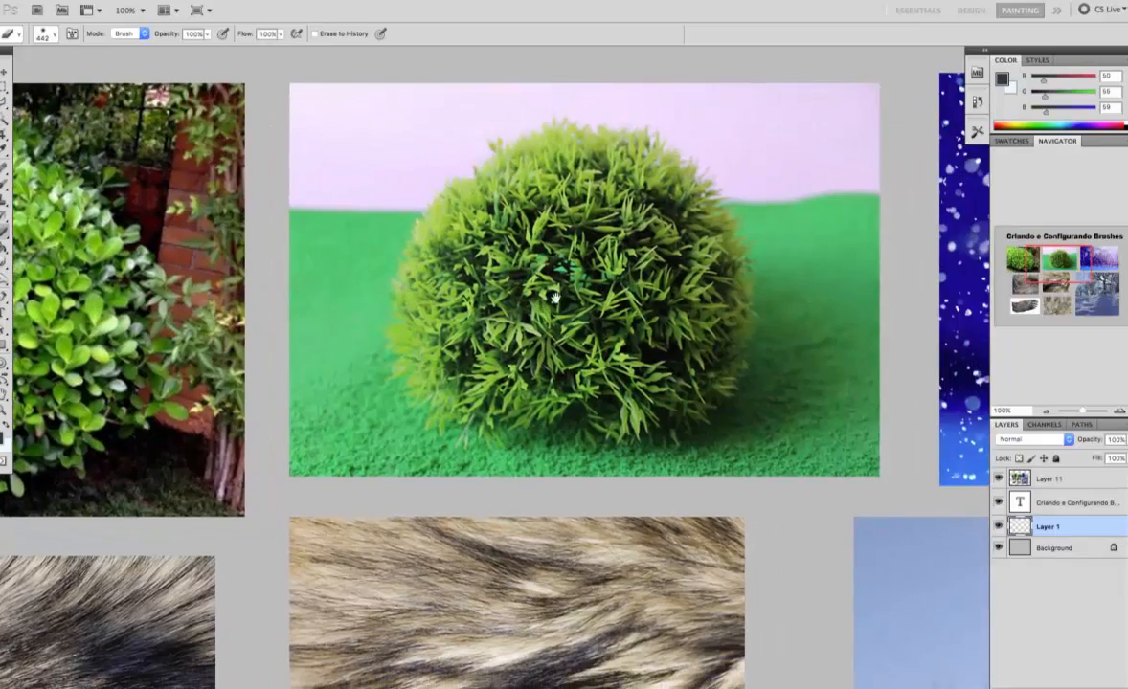
drag(359, 332, 645, 301)
drag(719, 293, 19, 364)
drag(643, 308, 500, 303)
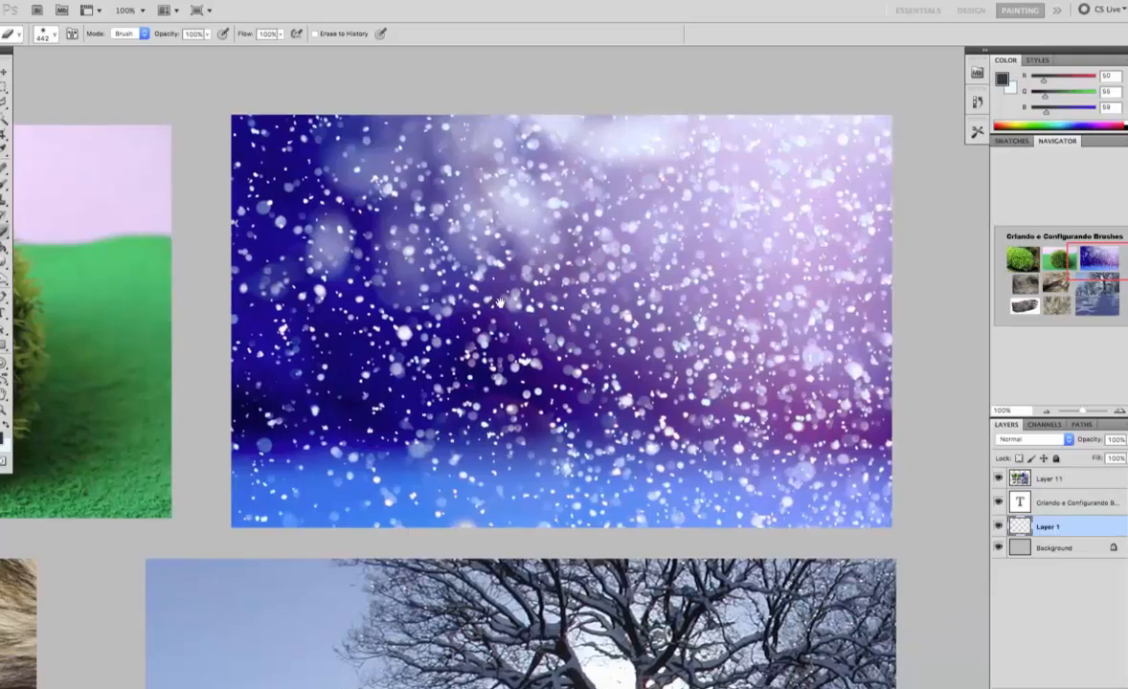
- Examine the textures of the fur, snowy landscape, bark and wing photos, and compare the whole photo collection
drag(364, 358, 862, 144)
drag(177, 435, 639, 264)
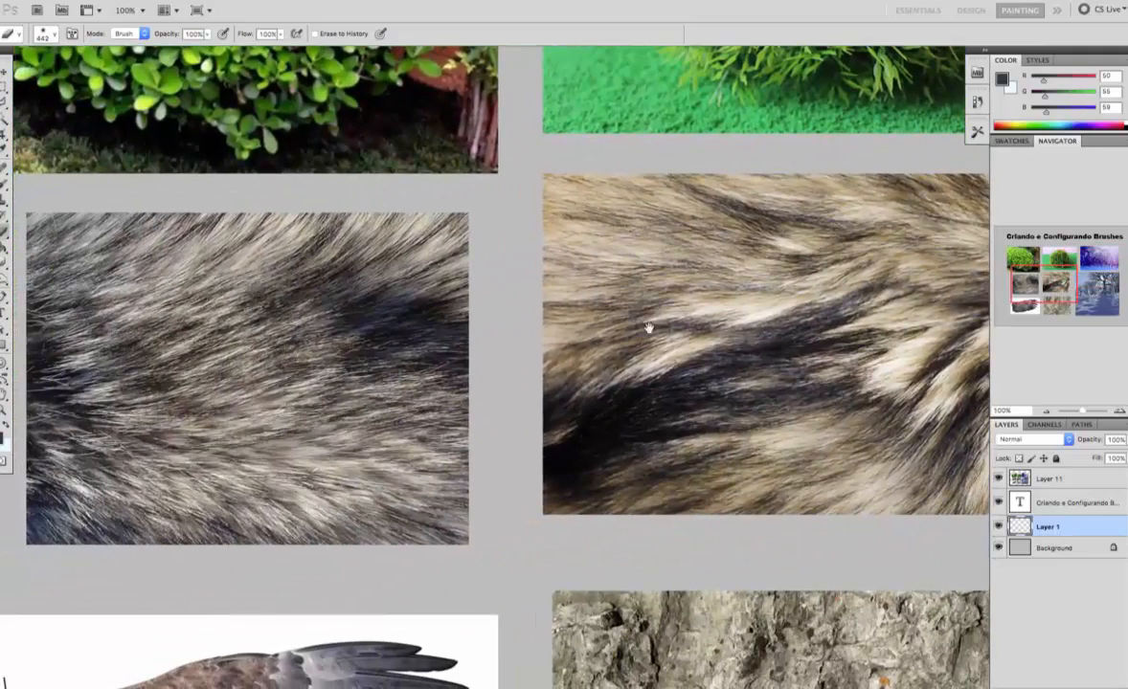
drag(630, 355, 19, 339)
drag(647, 589, 559, 394)
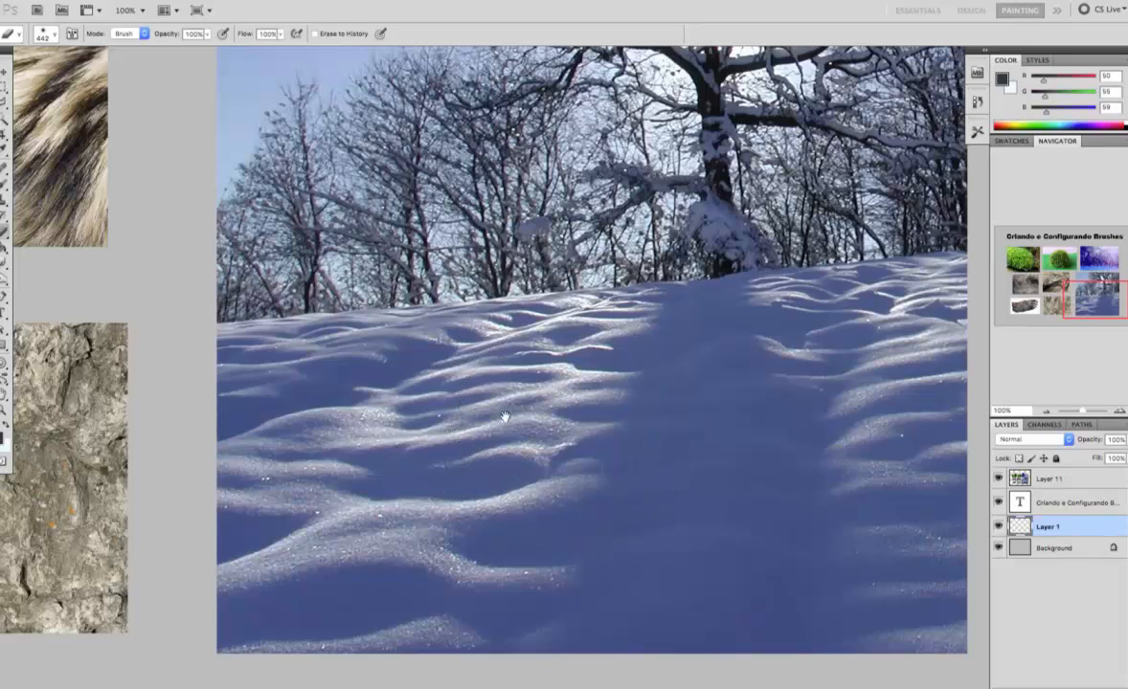
drag(378, 378, 783, 282)
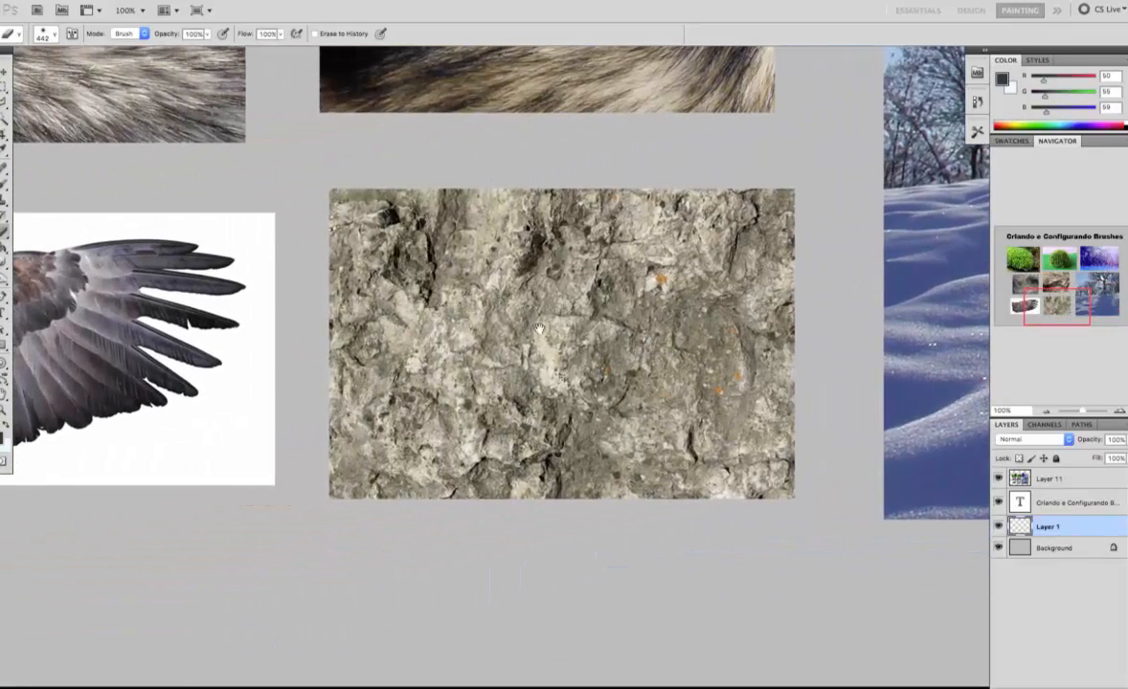
drag(195, 374, 604, 360)
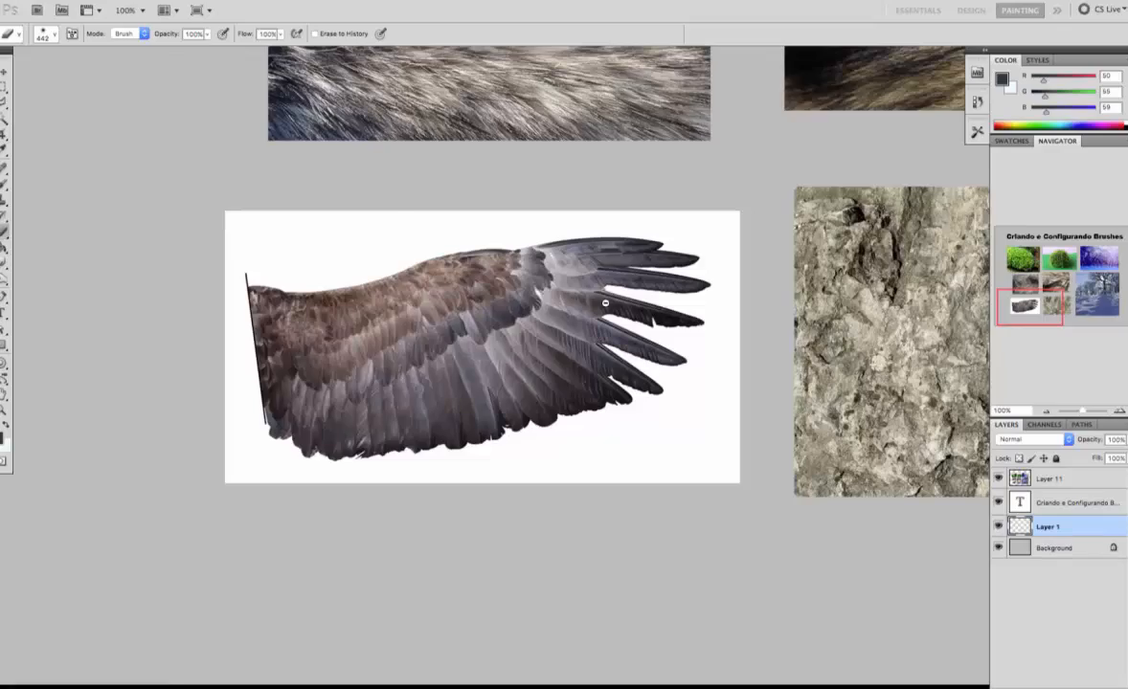
alt+click(605, 302)
drag(605, 302, 538, 357)
alt+click(507, 372)
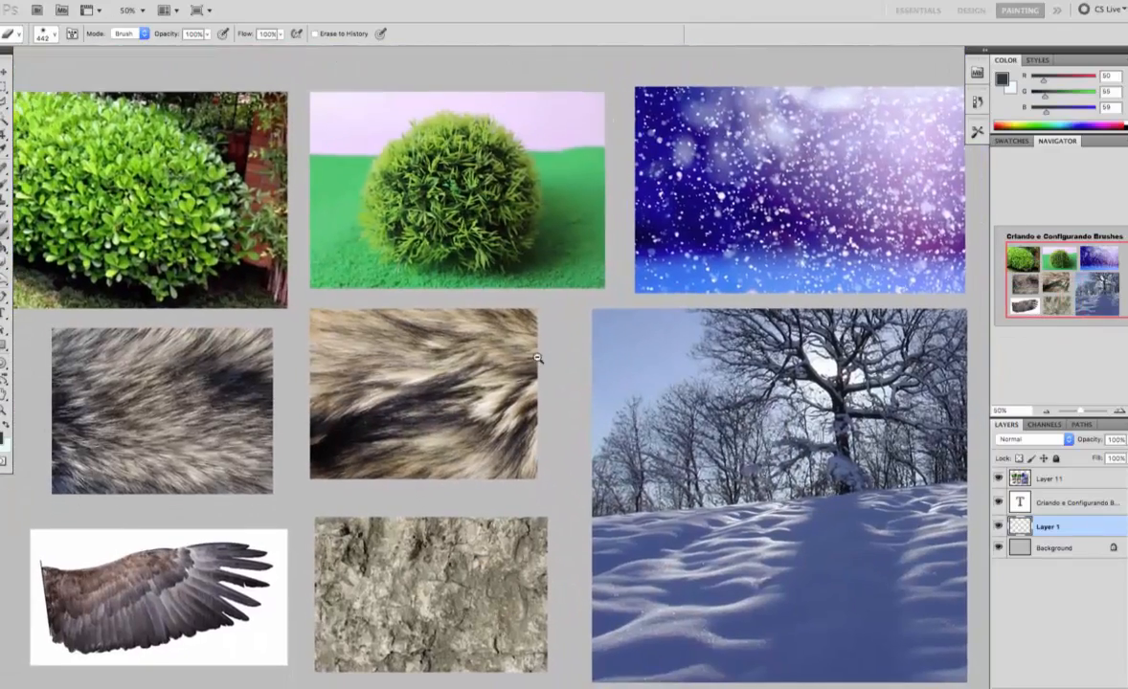
alt+click(538, 365)
super+click(557, 364)
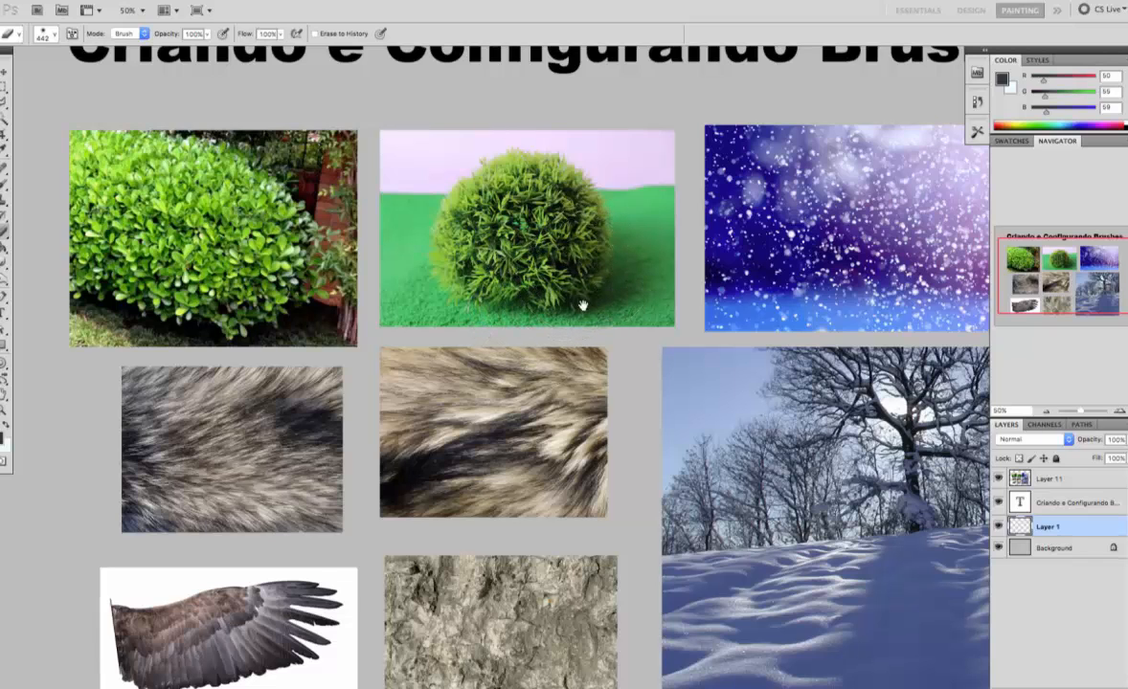
drag(582, 306, 529, 288)
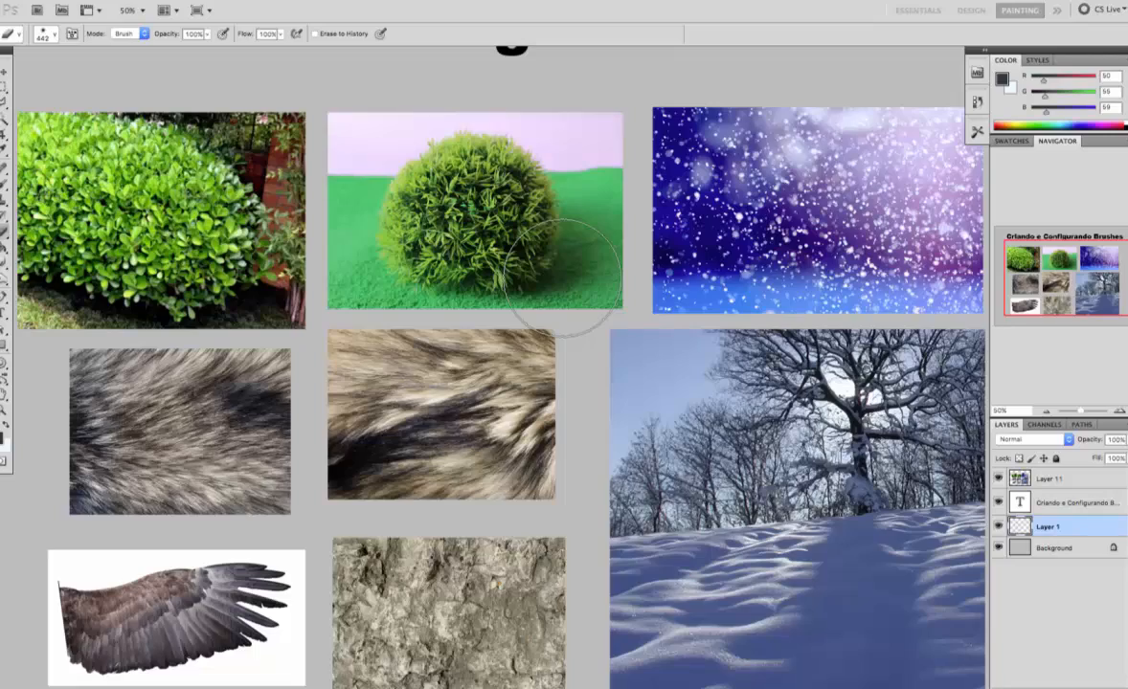
- Inspect the leaves of the first bush photo again and review the full page of reference photos
super+click(306, 261)
super+click(306, 261)
drag(177, 235, 335, 268)
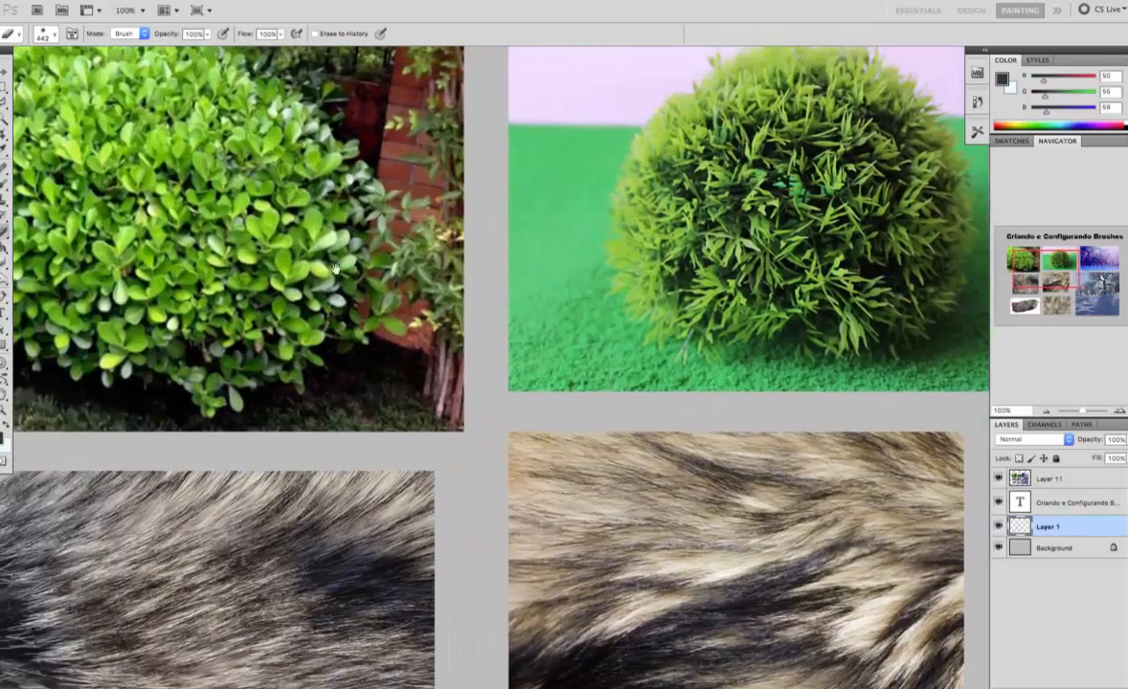
alt+super+click(357, 274)
alt+super+click(357, 274)
drag(518, 332, 400, 268)
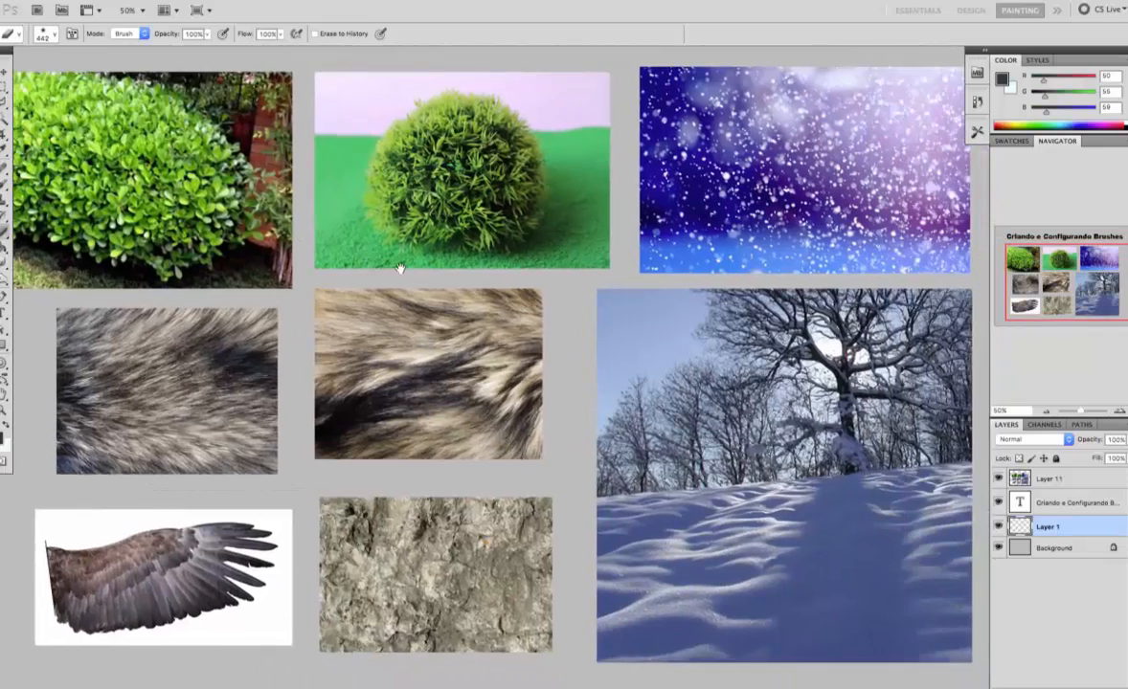
alt+super+click(420, 282)
super+click(481, 270)
alt+super+click(483, 298)
drag(493, 326, 463, 322)
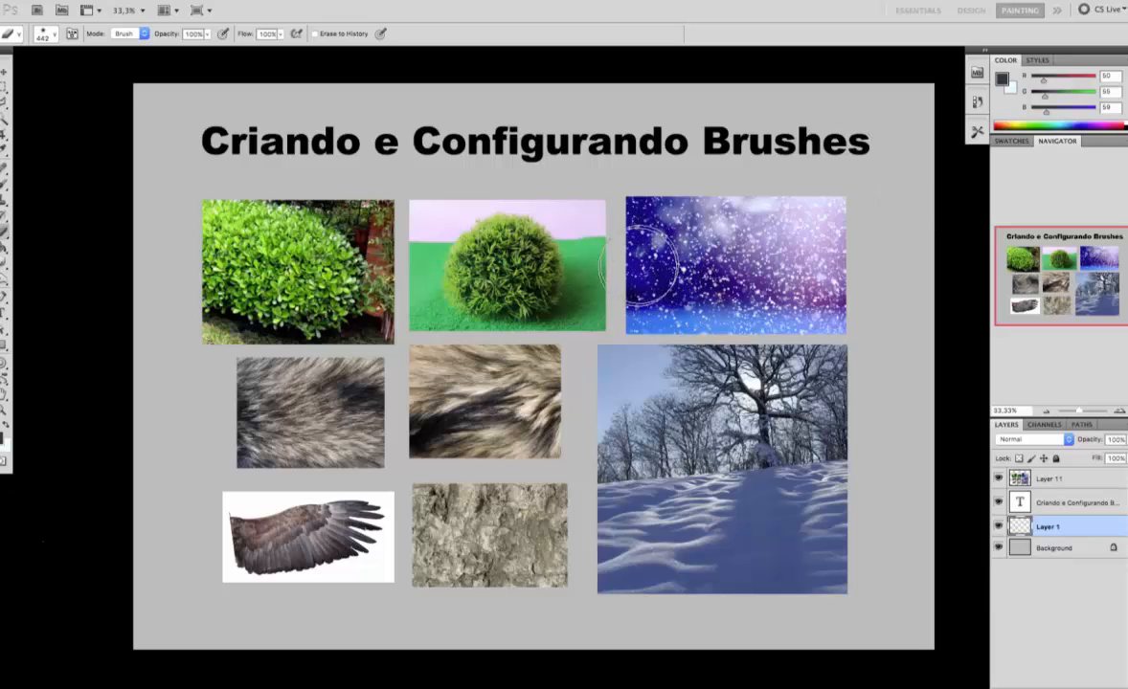
- Reduce the Eraser size to 56 px
right_click(825, 253)
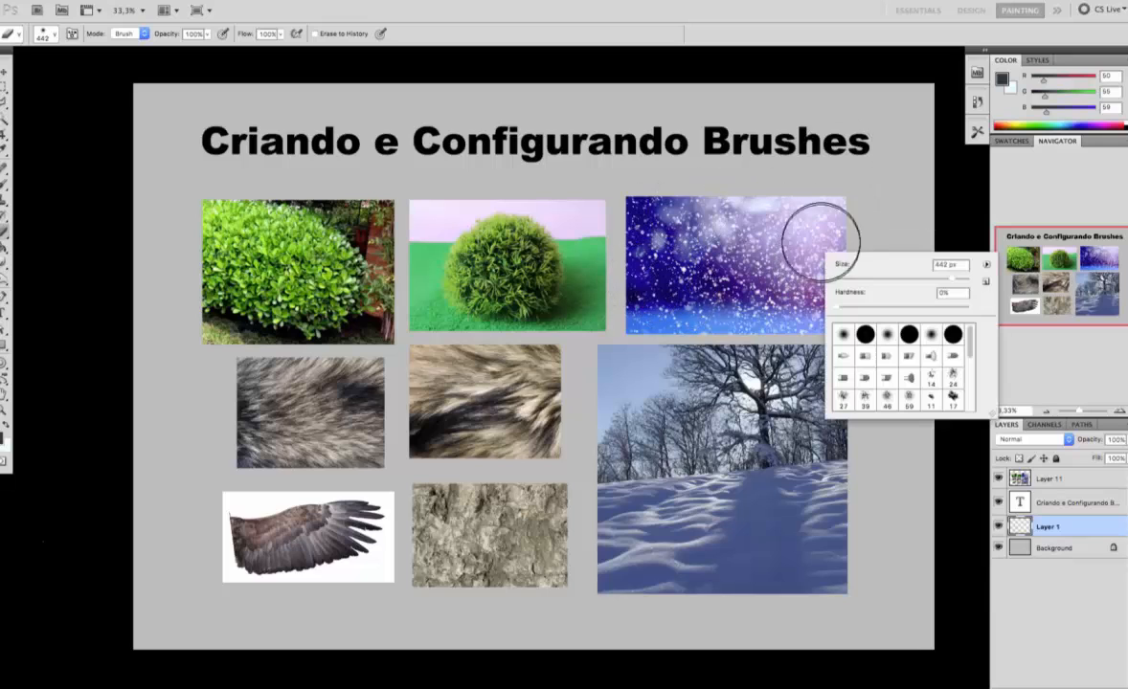
click(871, 278)
click(886, 188)
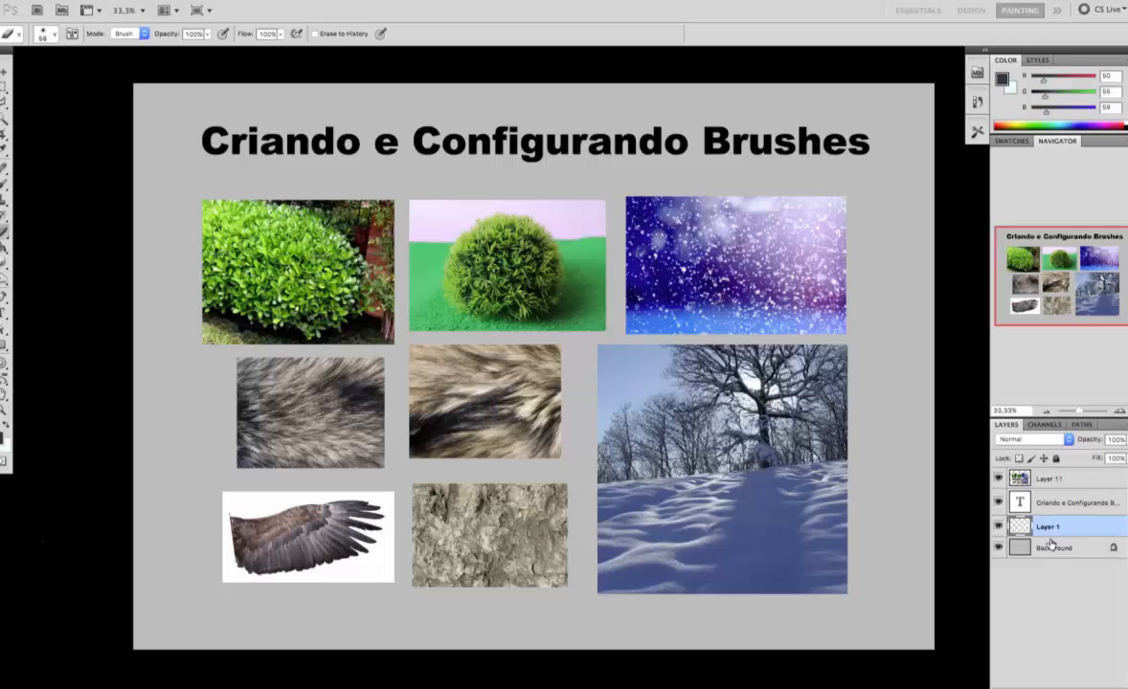
- Paint a dark zigzag test stroke with the 49 px Brush beside the snow photos and erase it from Layer 1
key(b)
mouse_move(883, 260)
mouse_down()
mouse_move(885, 317)
mouse_move(904, 272)
mouse_move(910, 392)
mouse_up()
right_click(893, 251)
click(937, 267)
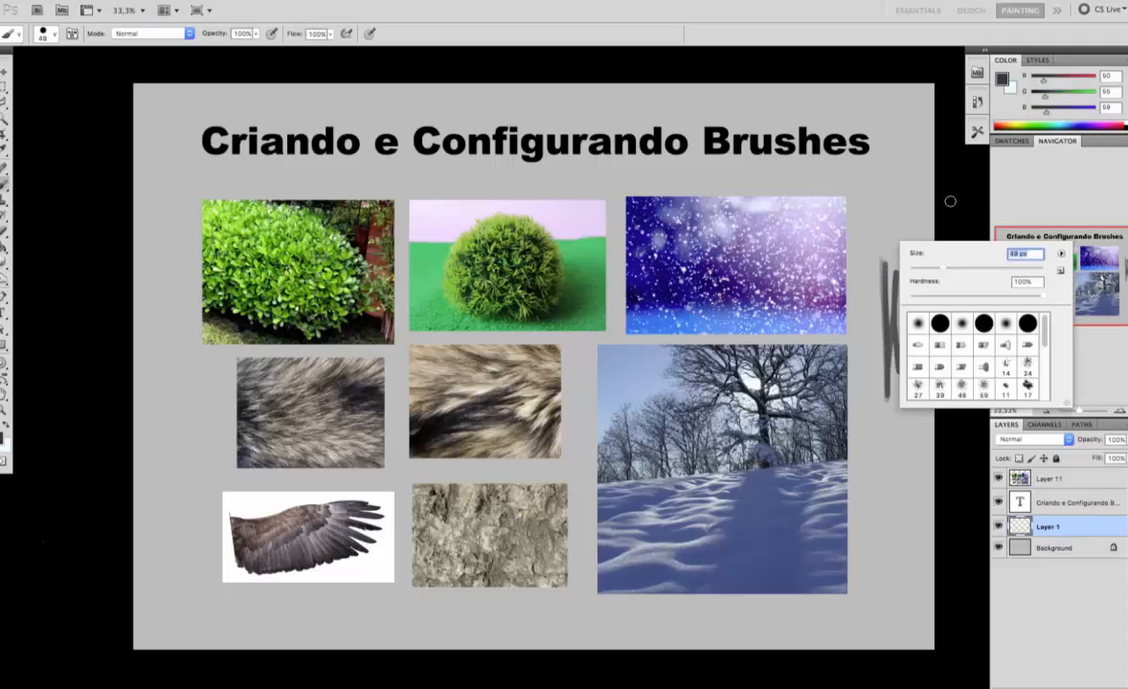
click(948, 201)
key(e)
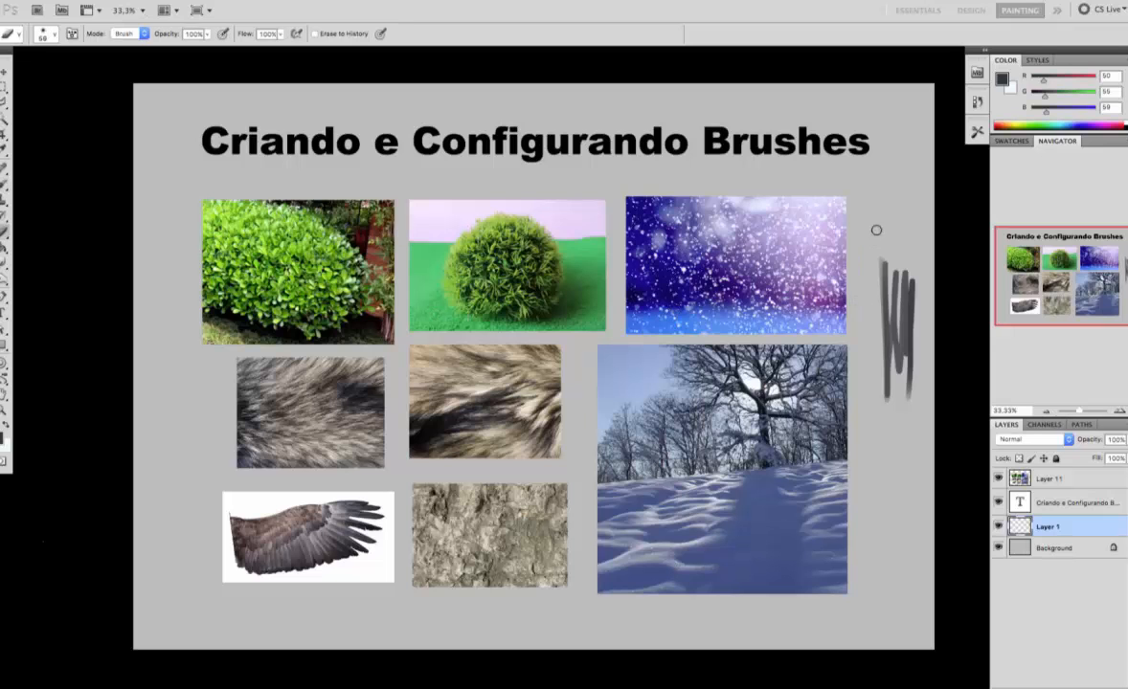
mouse_move(876, 228)
mouse_down()
mouse_move(894, 341)
mouse_move(891, 243)
mouse_move(902, 411)
mouse_move(906, 335)
mouse_move(904, 379)
mouse_up()
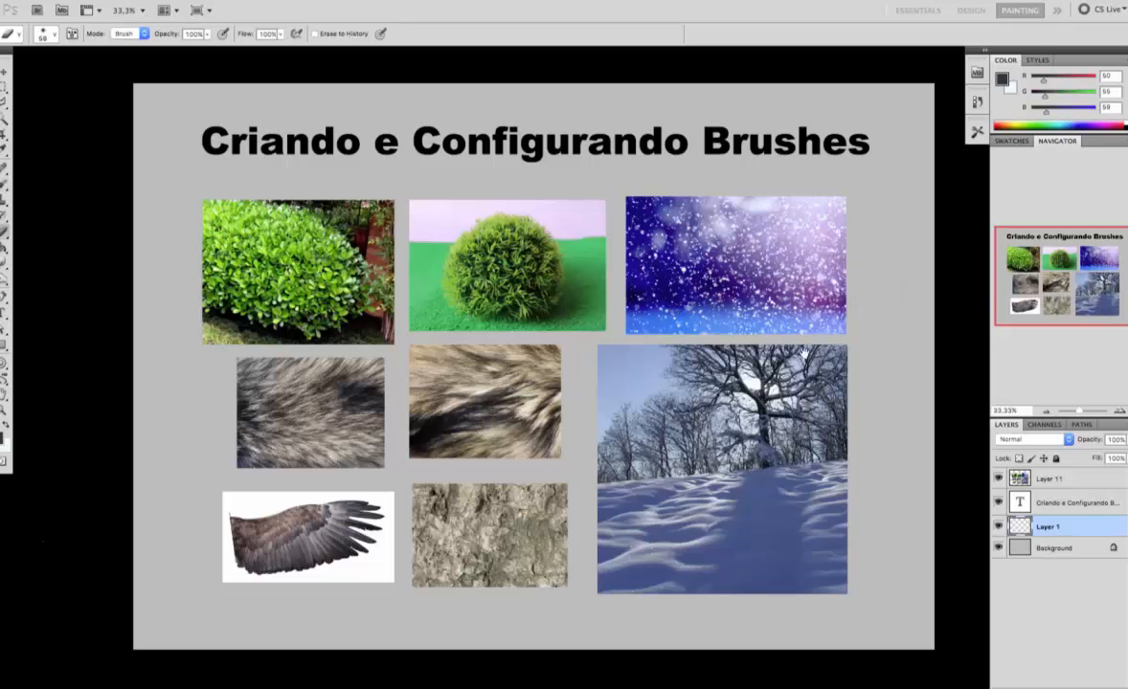
- Examine the falling-snow and snowy tree photos at 50% and view the available brush presets
key(super+plus)
drag(579, 341, 677, 371)
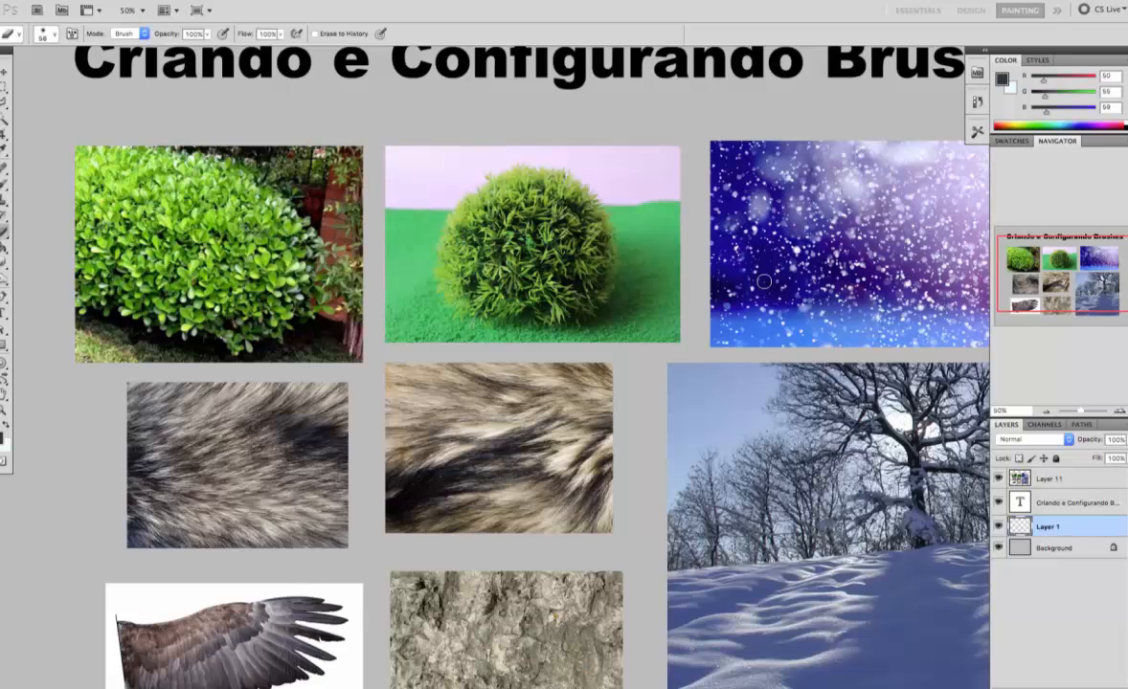
drag(634, 549, 345, 516)
right_click(601, 237)
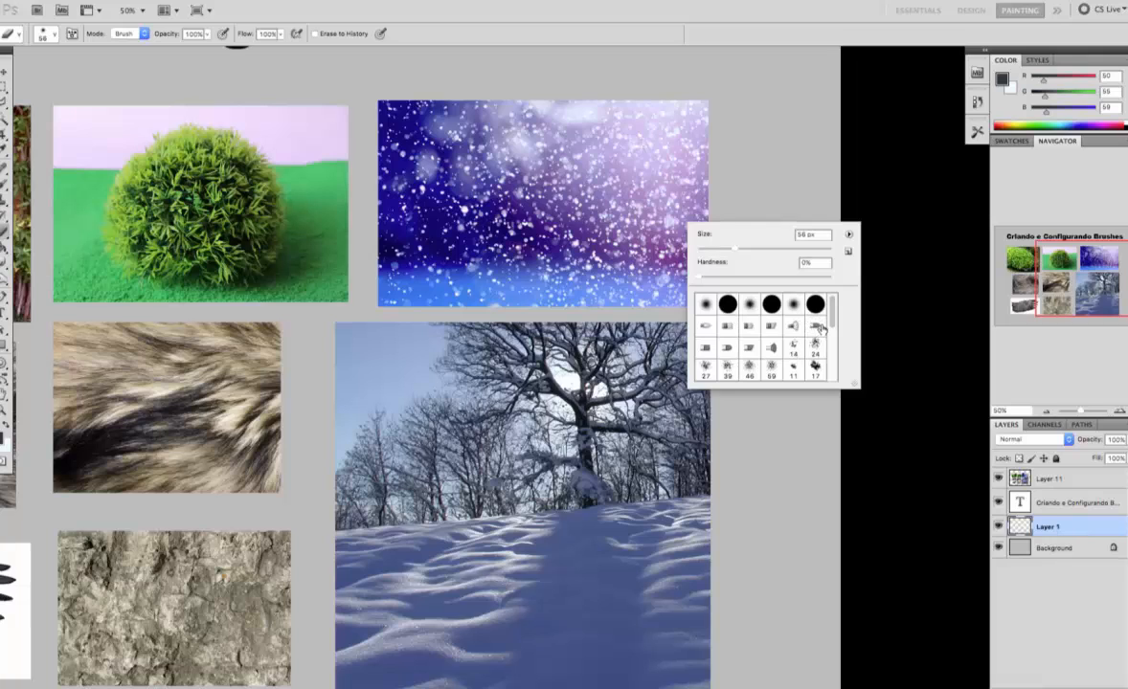
click(885, 297)
key(space)
key(super+minus)
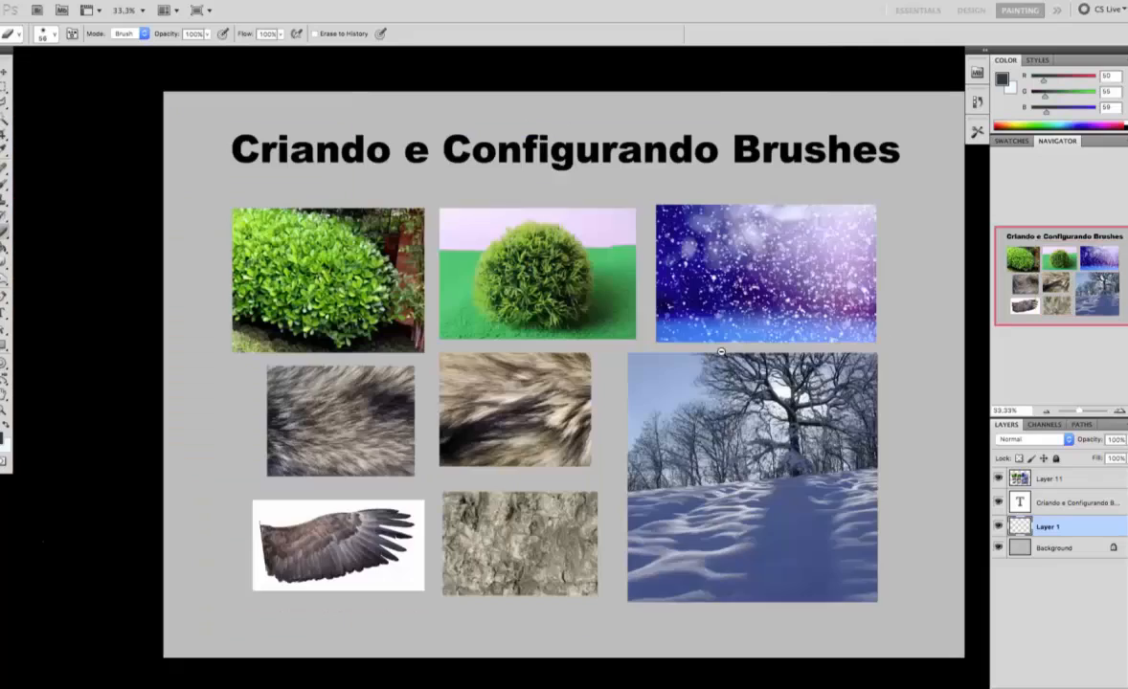
drag(657, 320, 592, 328)
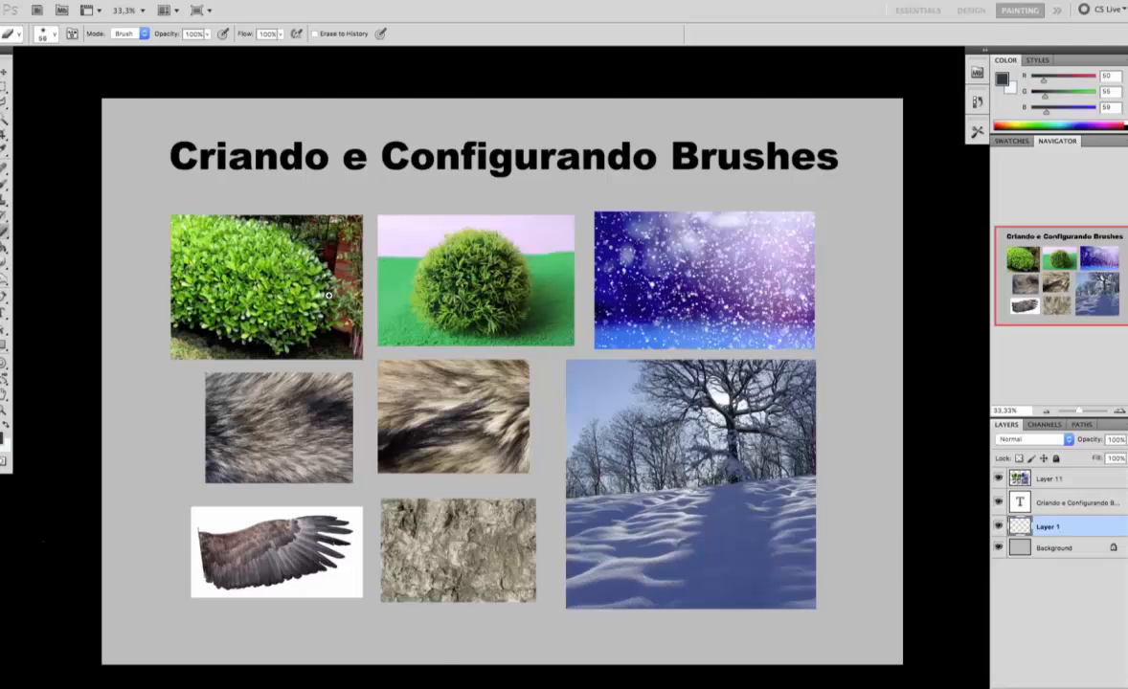
- Select the area around the leafy bush photo with the Rectangular Marquee tool
key(super+plus)
click(5, 85)
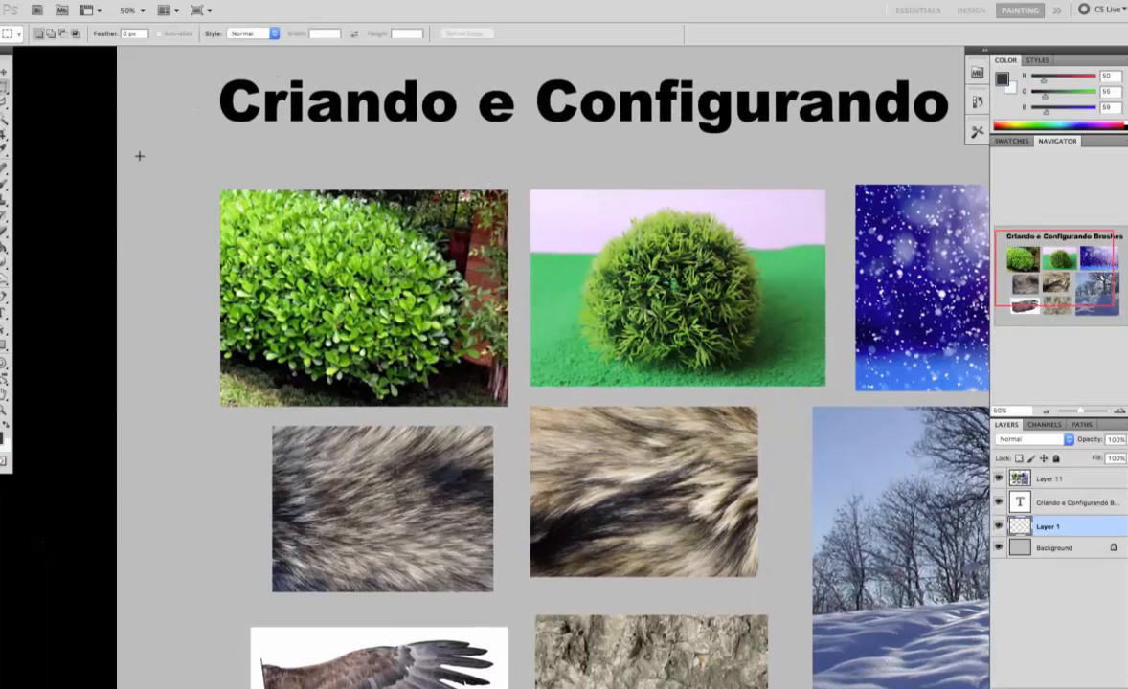
drag(317, 247, 517, 408)
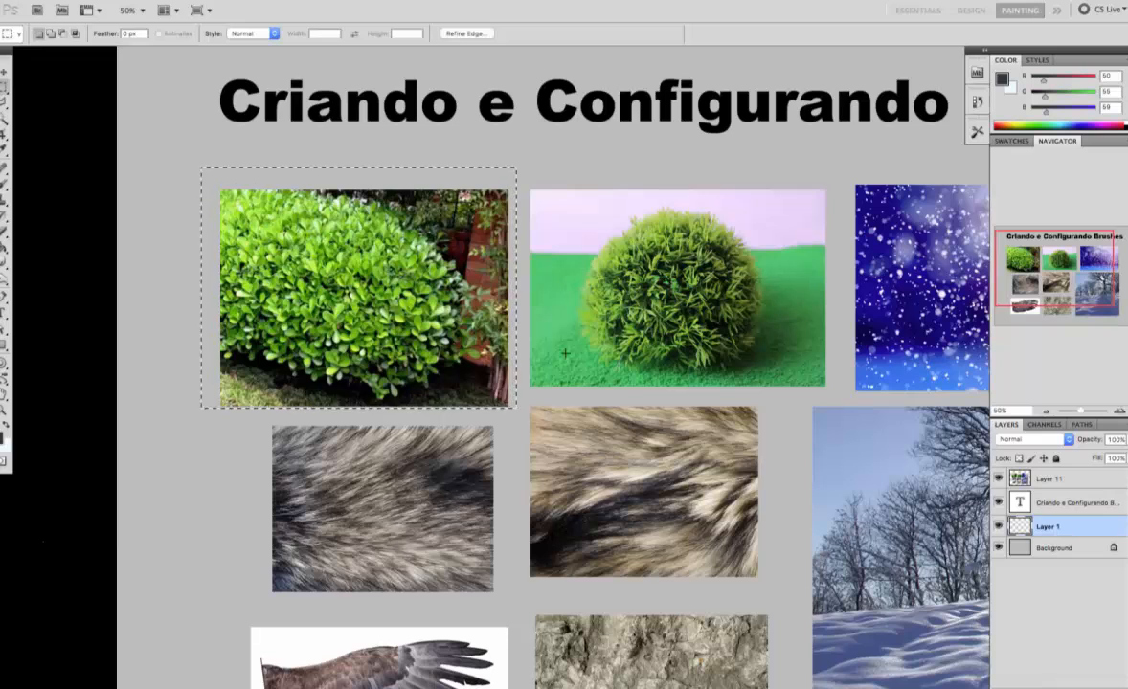
- Clear the marquee selection around the leafy bush photo
click(481, 271)
drag(739, 347, 412, 297)
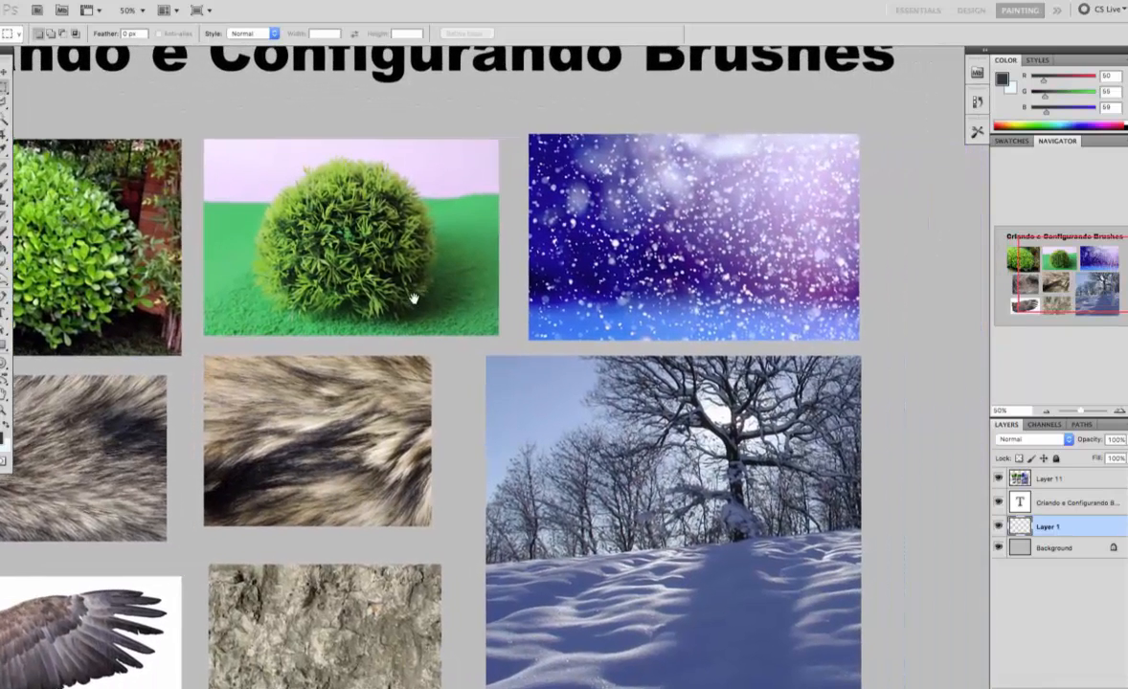
drag(424, 138, 503, 175)
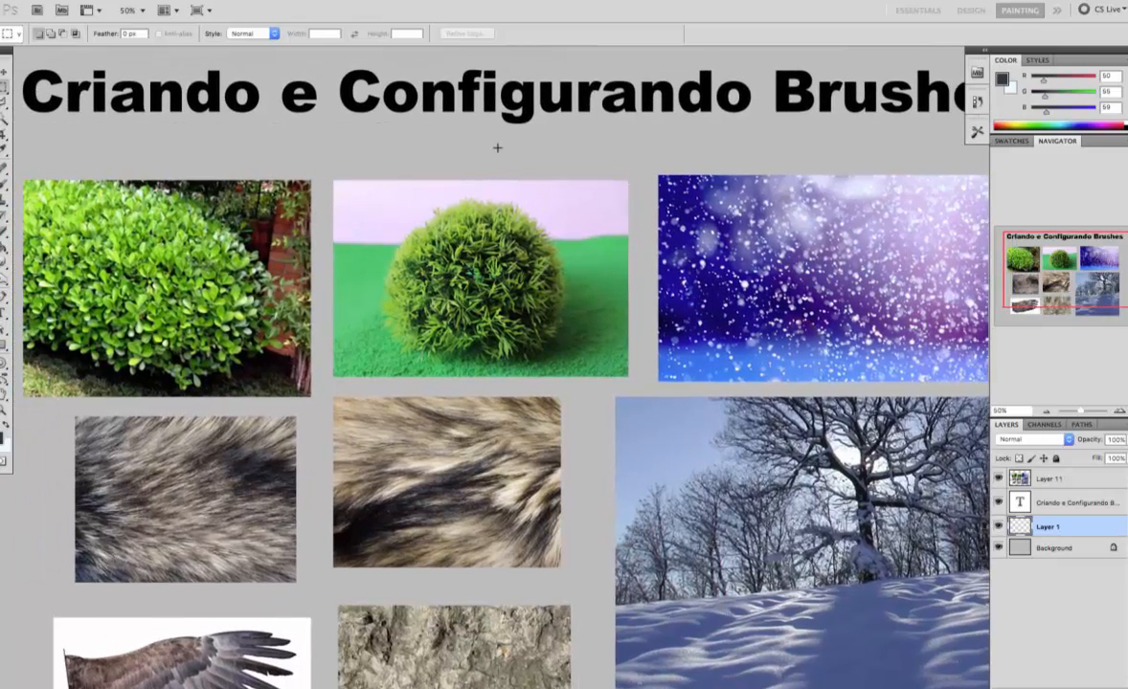
- Create a new 383 × 333 px RGB document at 300 pixels/inch with a white background
key(ctrl+n)
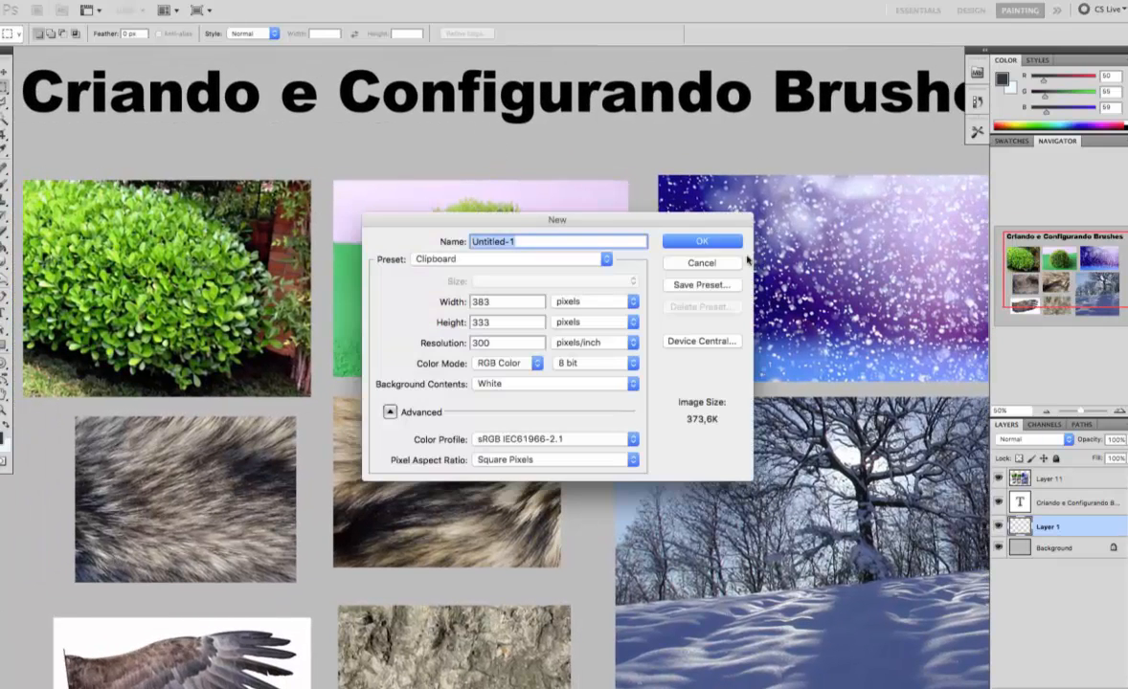
click(718, 266)
key(super+minus)
drag(664, 355, 575, 346)
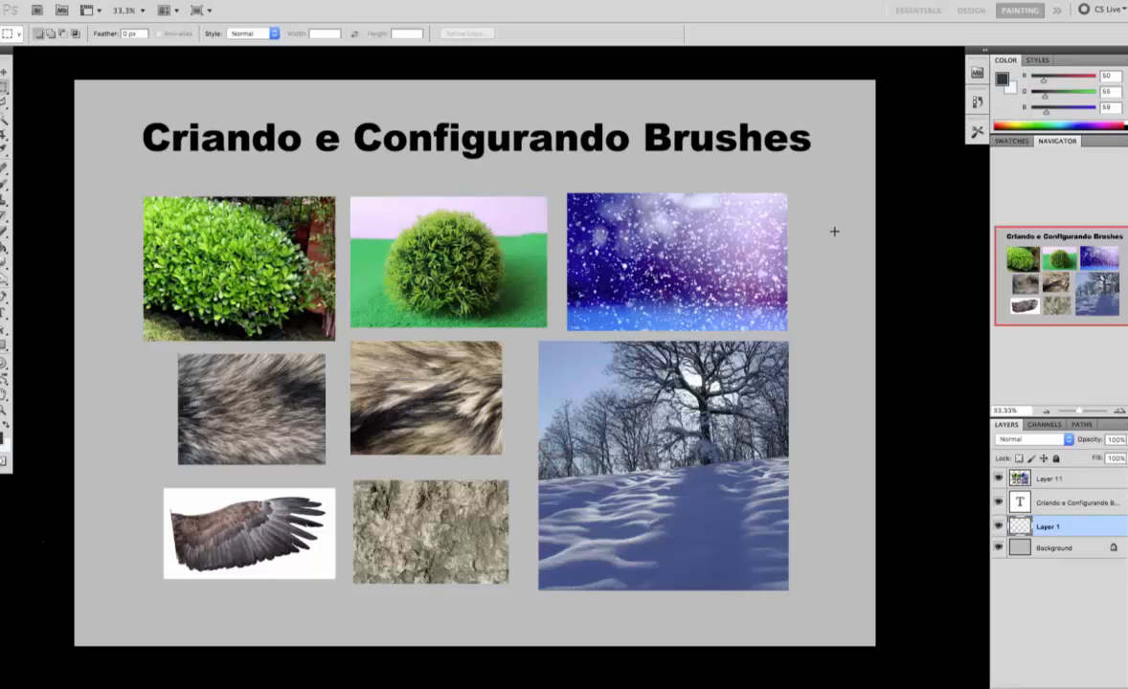
key(super+n)
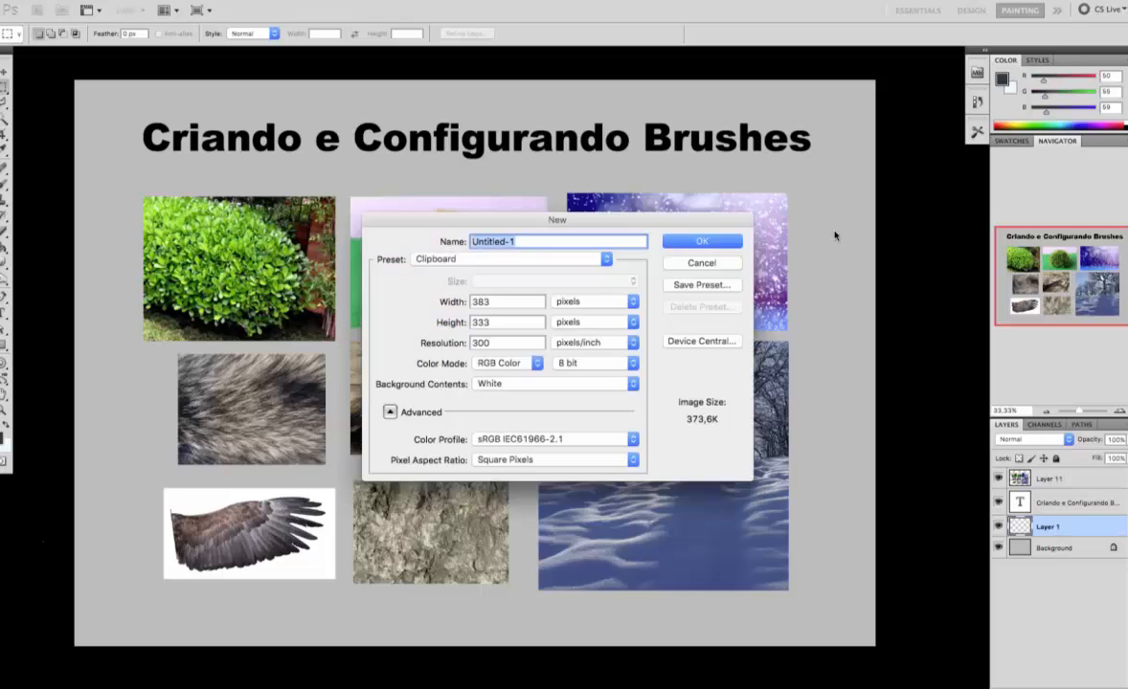
key(Return)
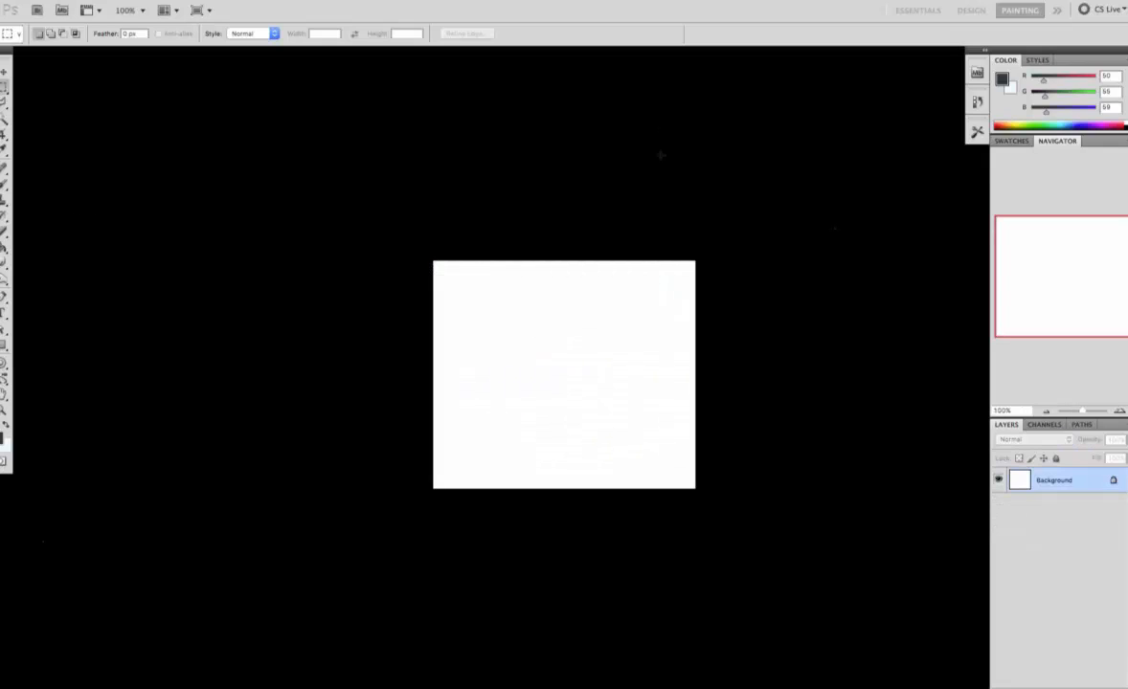
- Extend the blank canvas upward and to the right with the Crop tool to about 2.7 times its width and height
key(c)
key(super+minus)
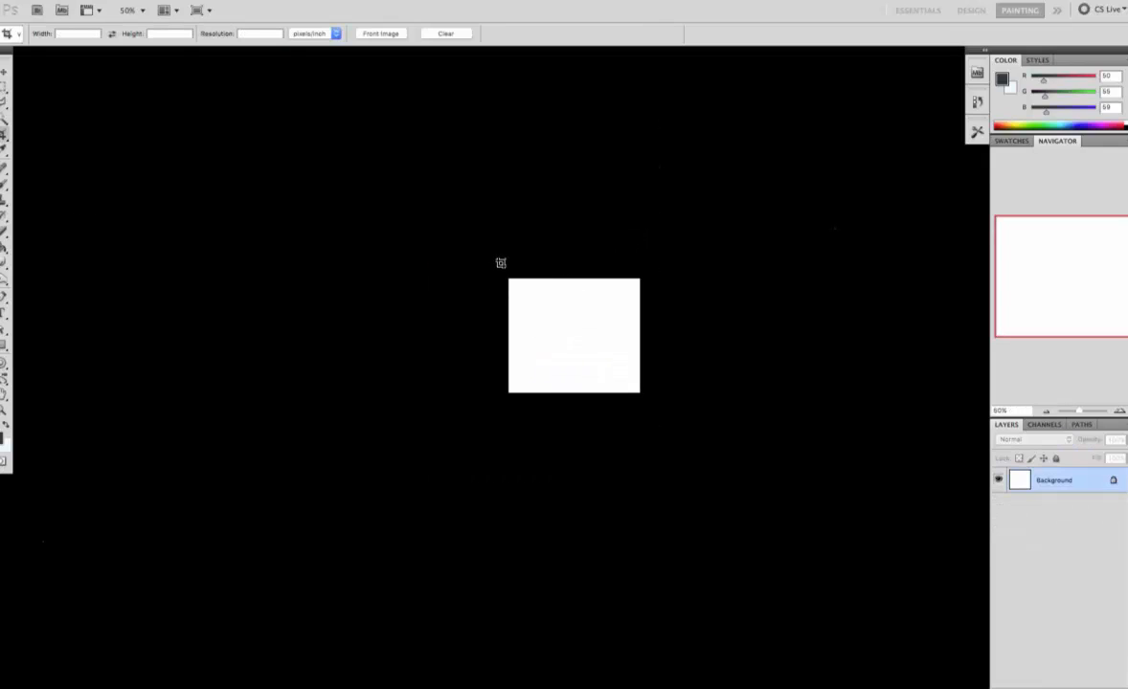
drag(501, 262, 641, 394)
drag(637, 278, 888, 143)
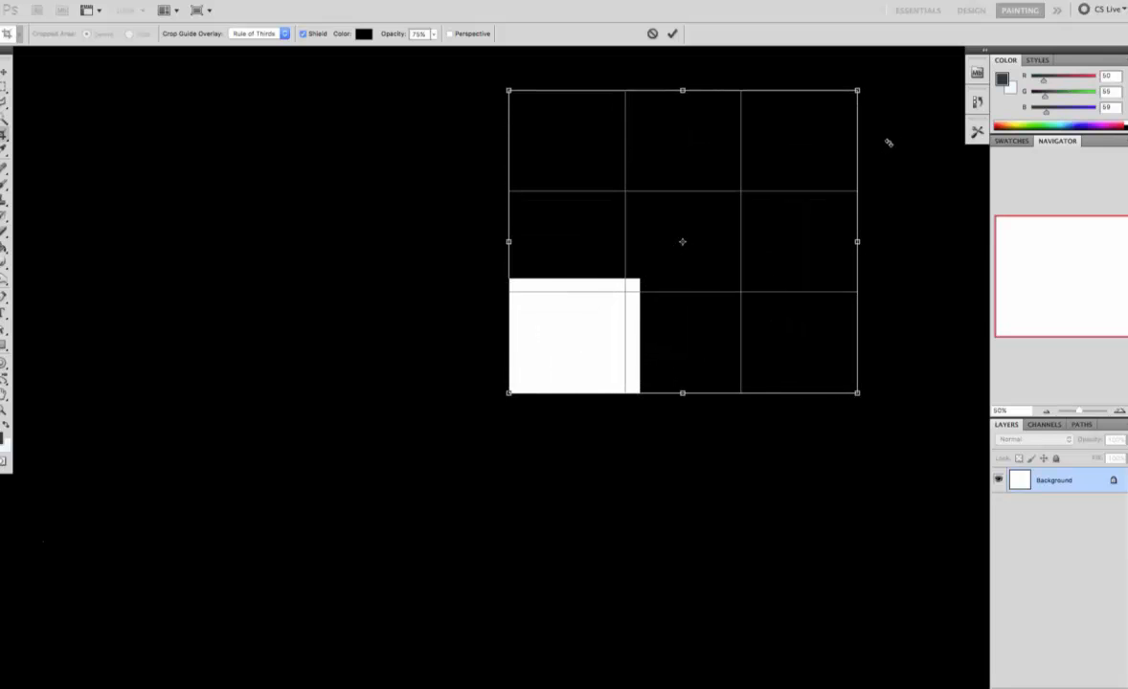
key(Return)
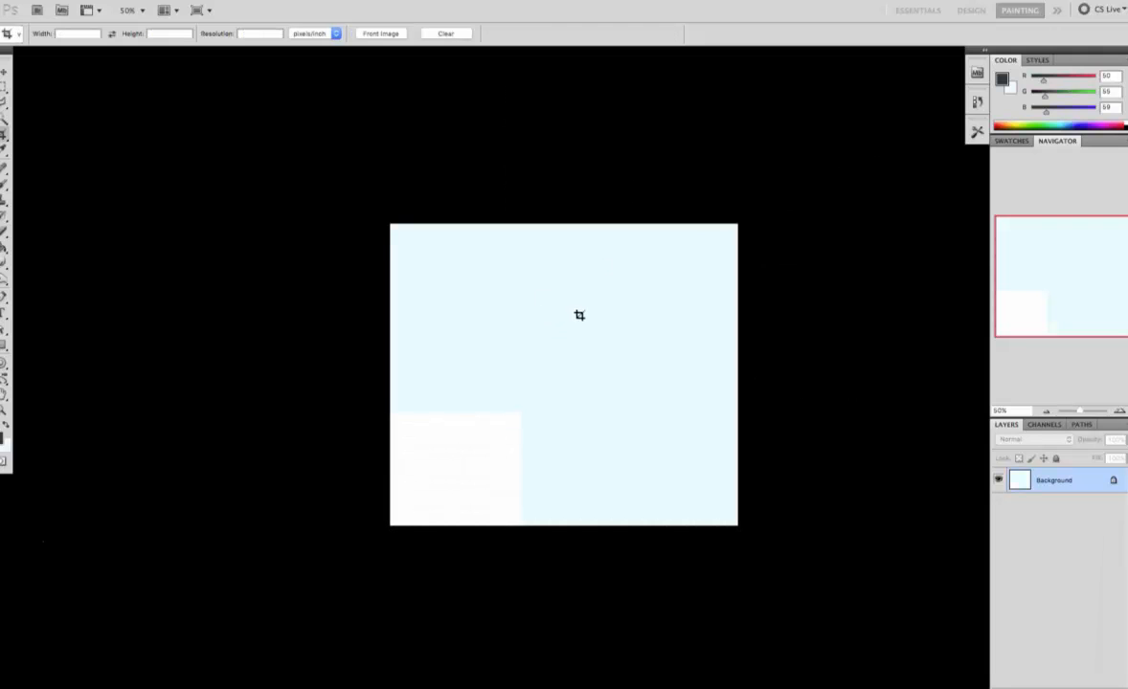
- Raise the Background's lightness to the maximum with Hue/Saturation so the extended canvas is entirely white
key(ctrl+u)
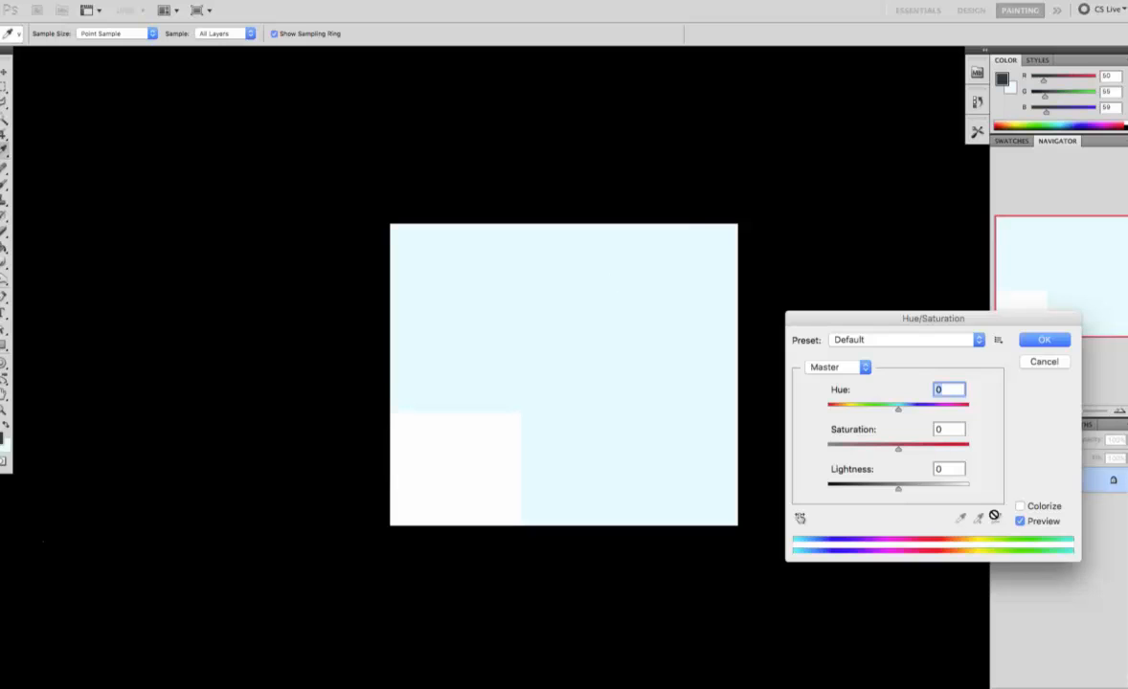
drag(898, 487, 1007, 481)
click(1038, 340)
- Add a new empty layer named Layer 1 above the Background, with Normal mode and 100% opacity
super+click(618, 358)
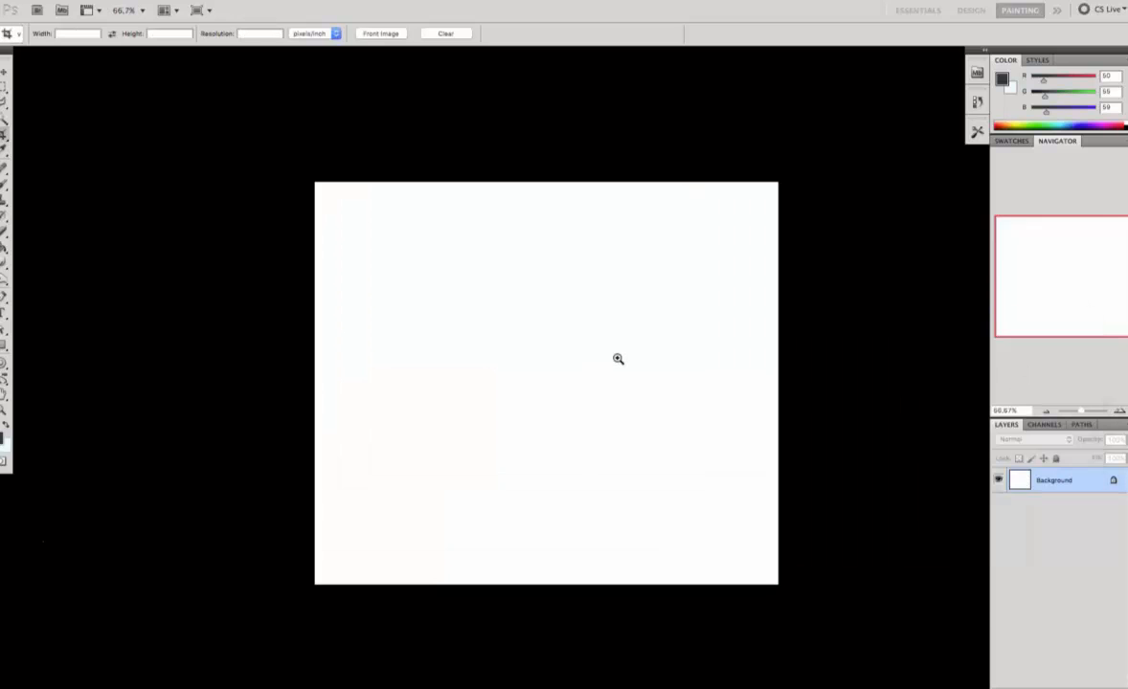
key(super+shift+n)
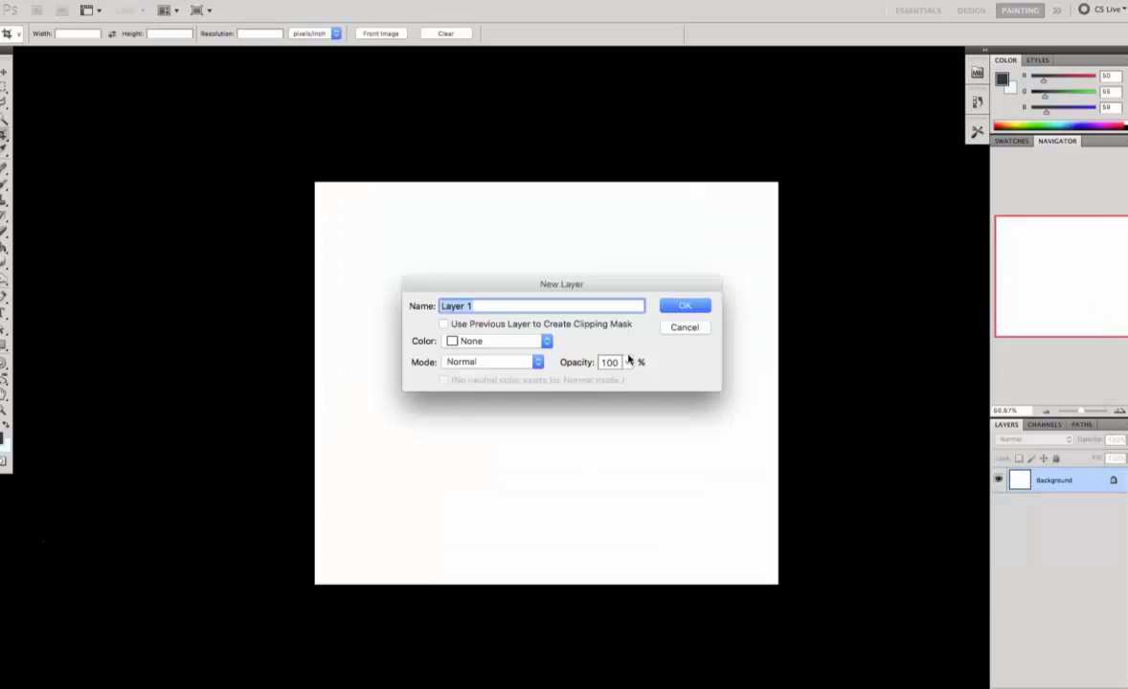
key(Return)
super+click(617, 397)
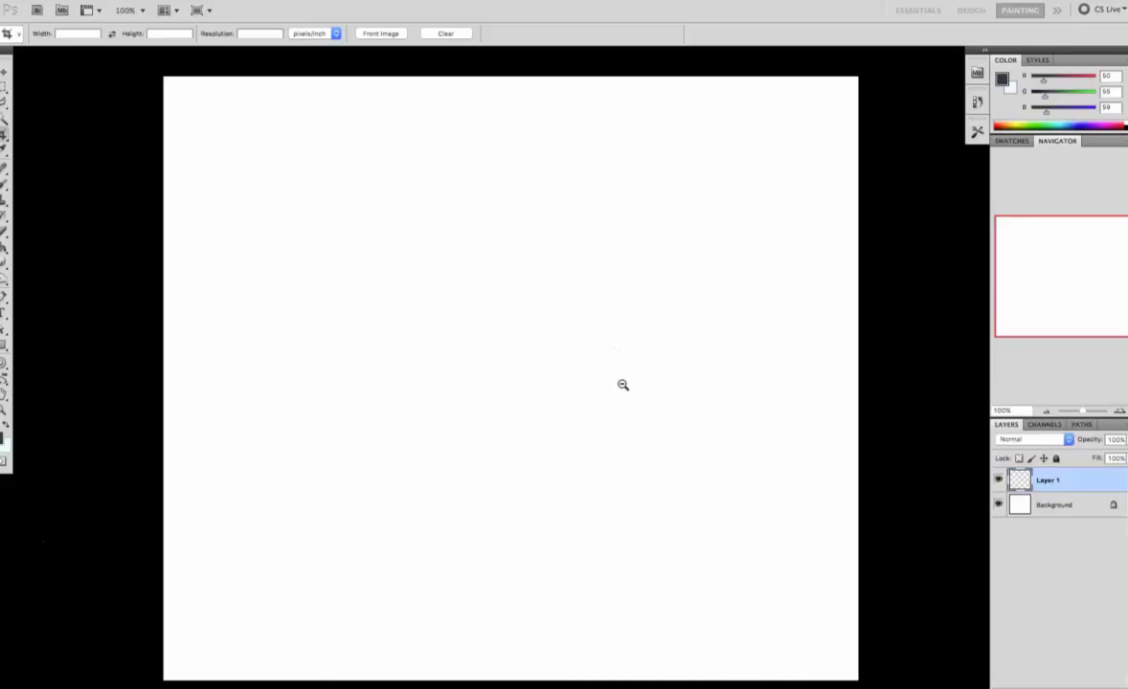
alt+click(623, 385)
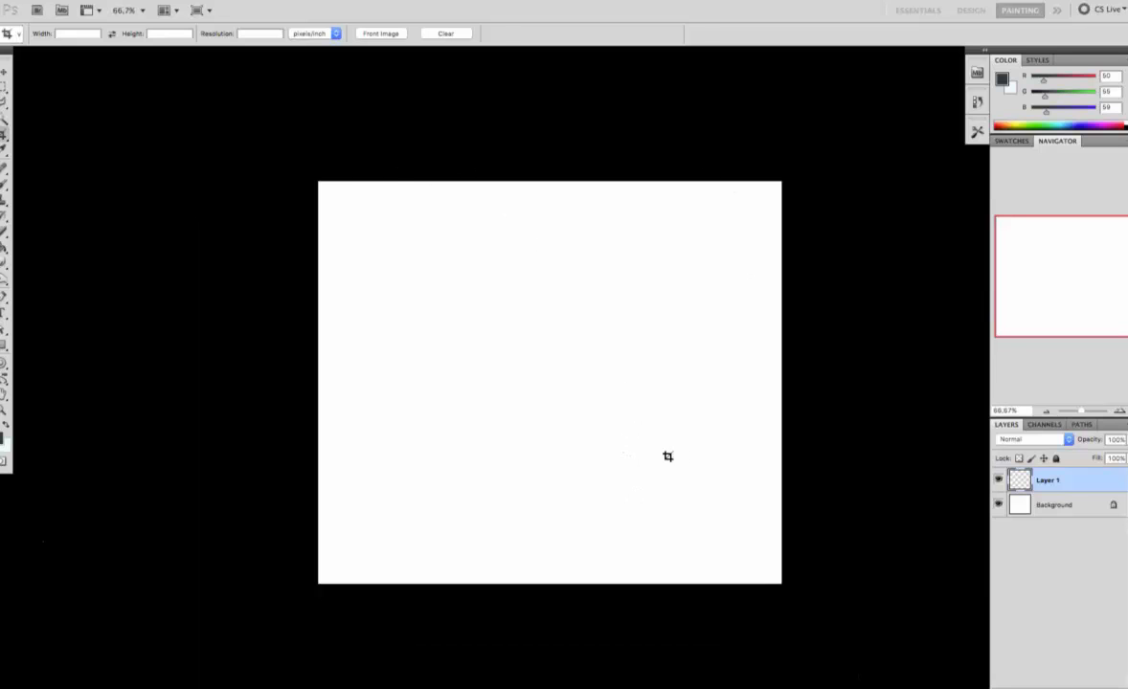
drag(638, 384, 581, 337)
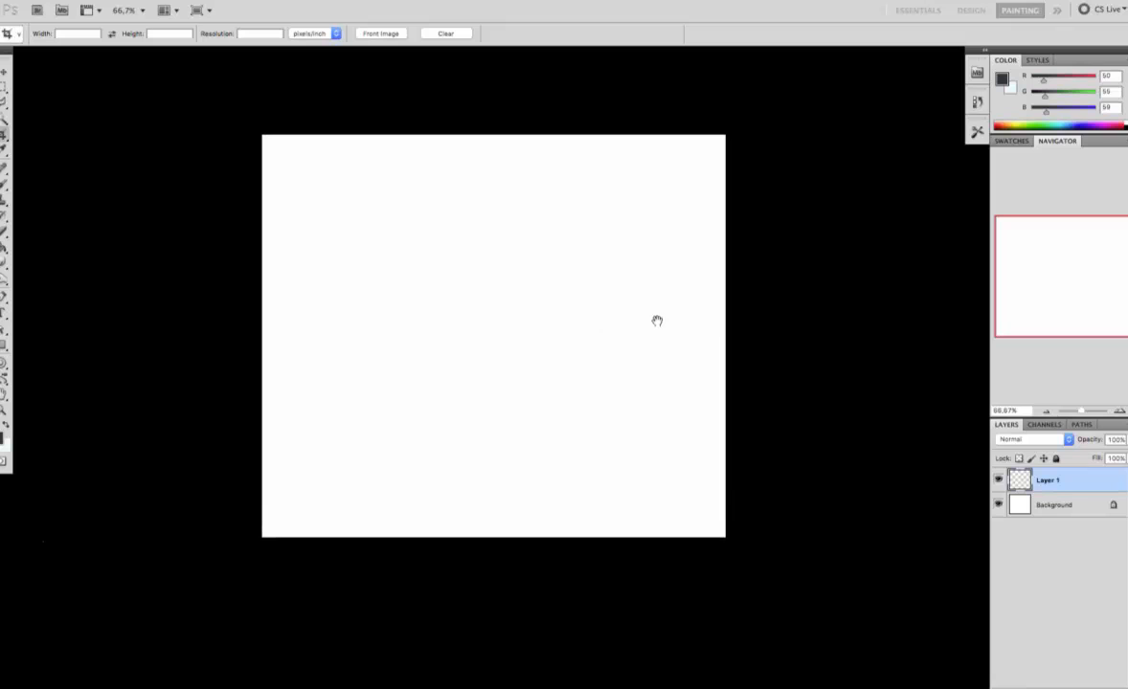
- Restore the default black foreground colour and paint curved zigzag test strokes on Layer 1 with the 49 px Brush
key(v)
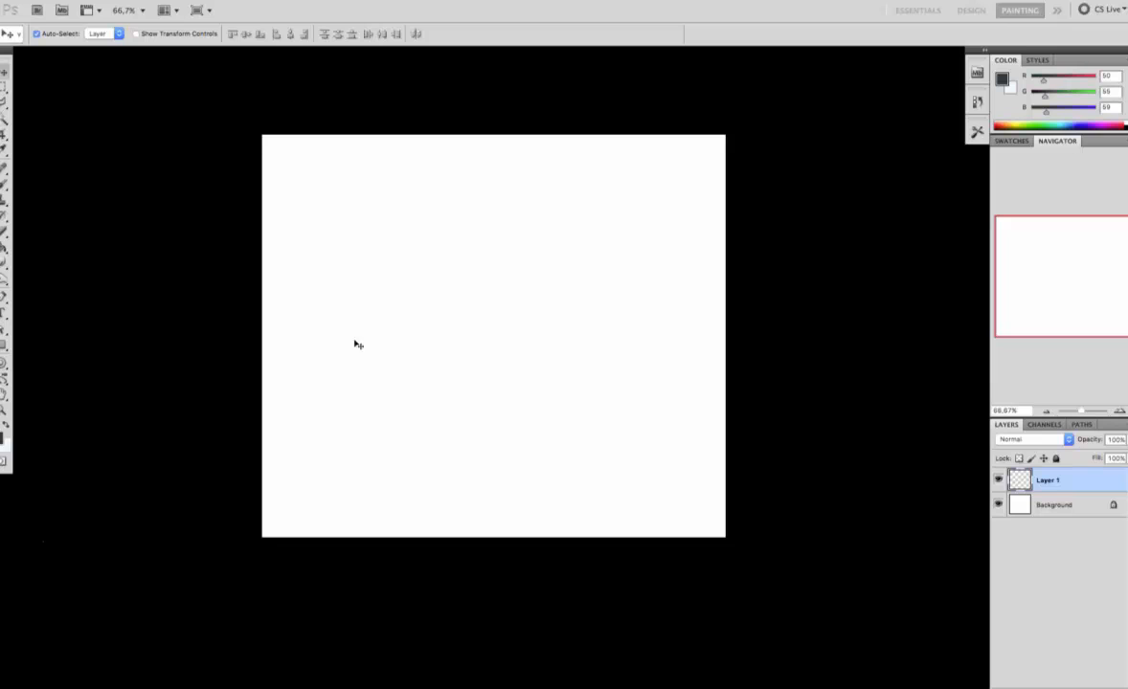
key(b)
key(d)
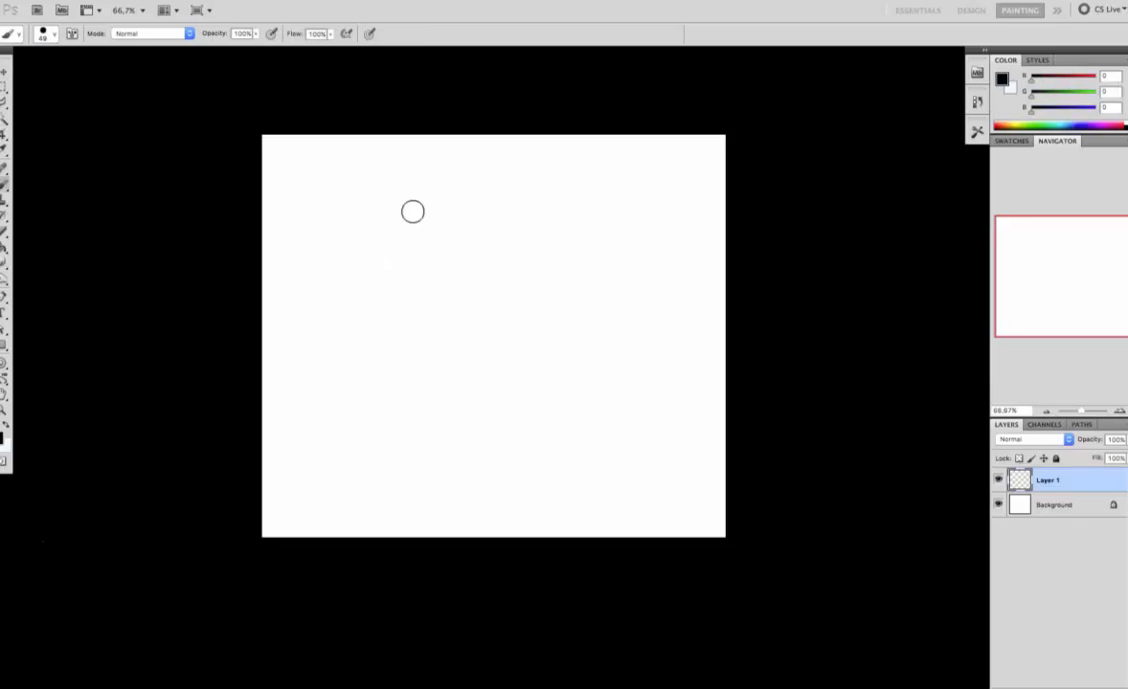
mouse_move(413, 212)
mouse_down()
mouse_move(460, 327)
mouse_move(508, 260)
mouse_move(546, 318)
mouse_move(554, 243)
mouse_move(579, 313)
mouse_move(603, 270)
mouse_move(604, 235)
mouse_move(595, 422)
mouse_move(626, 398)
mouse_move(569, 264)
mouse_up()
- Enlarge the Eraser to 349 px and erase the zigzag test strokes from Layer 1
key(e)
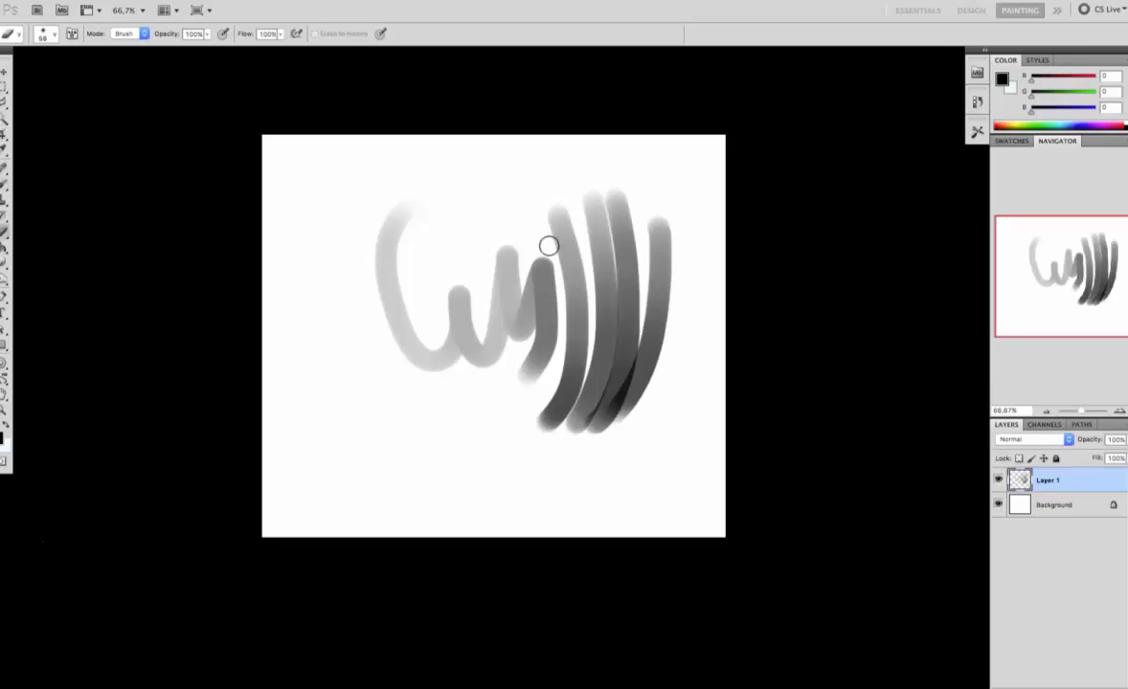
right_click(513, 182)
click(610, 207)
mouse_move(450, 202)
mouse_down()
mouse_move(674, 244)
mouse_move(583, 333)
mouse_move(622, 267)
mouse_up()
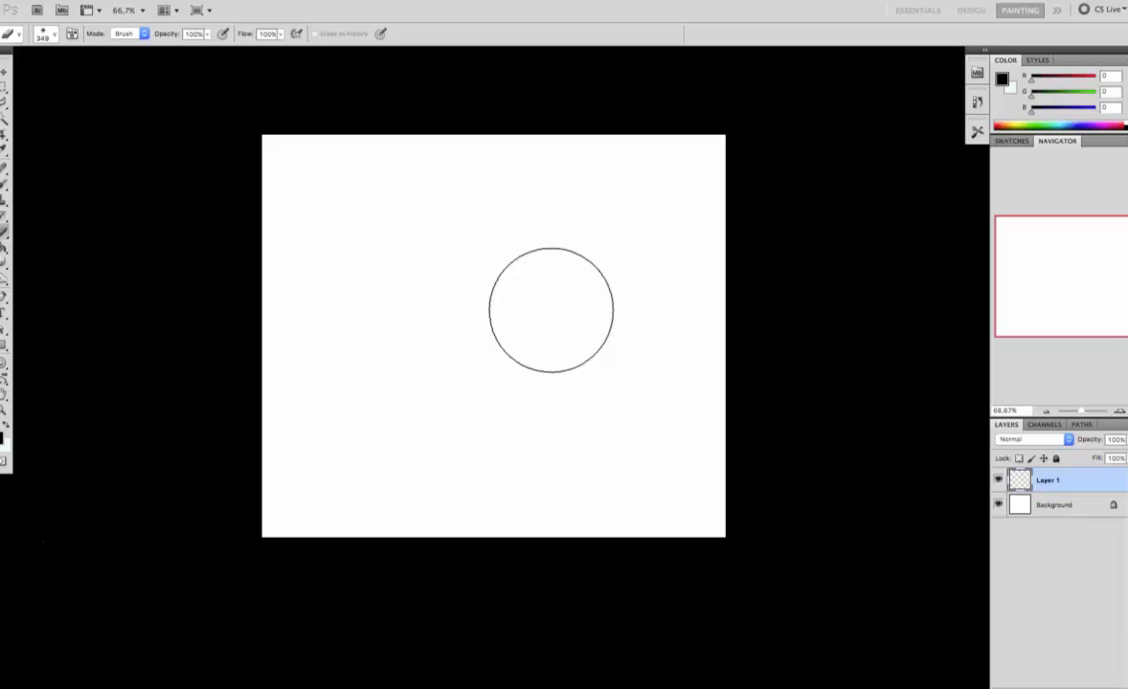
- Paint three separate solid black round blobs on Layer 1 with the 49 px Brush
key(b)
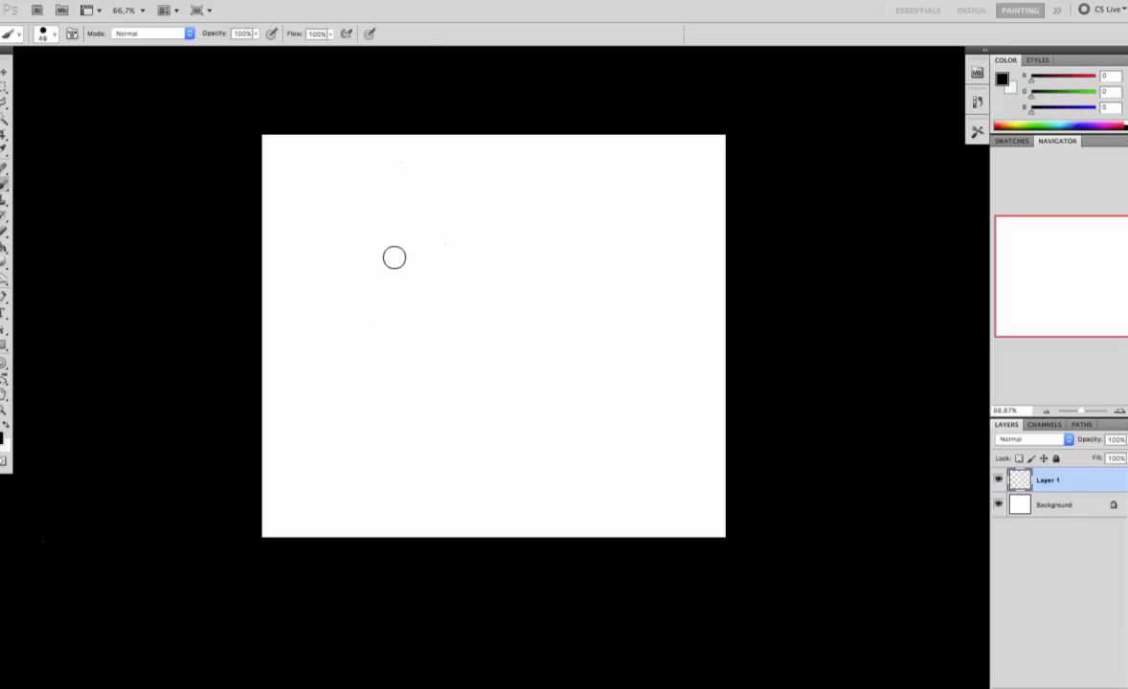
mouse_move(394, 257)
mouse_down()
mouse_move(404, 259)
mouse_move(381, 262)
mouse_up()
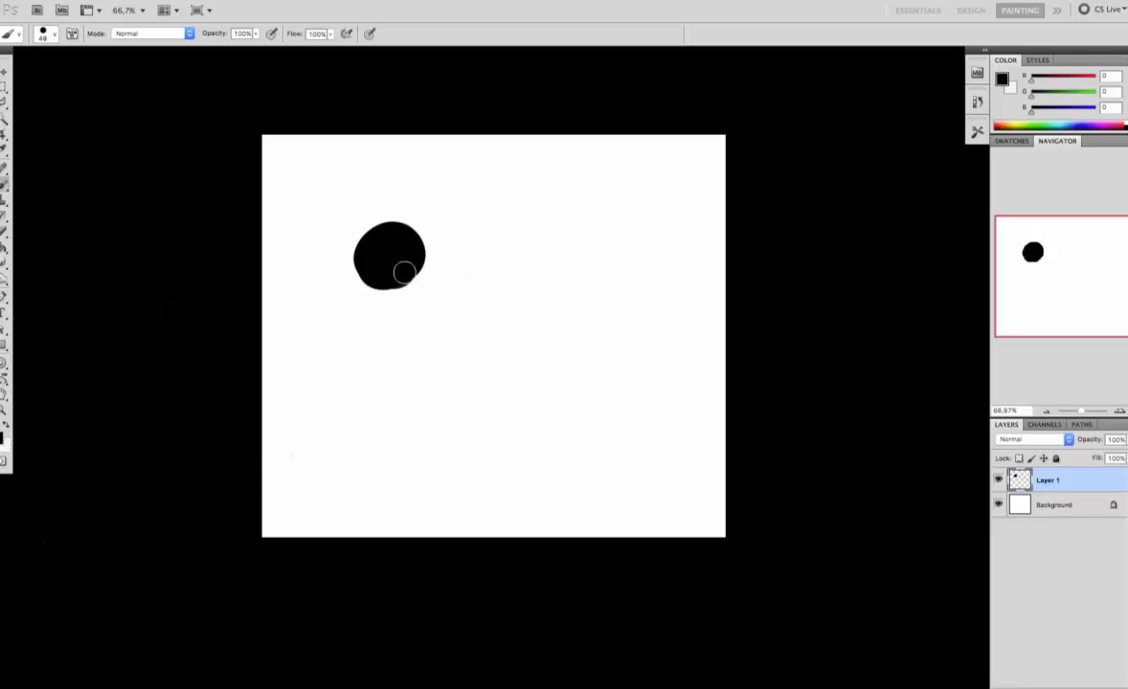
mouse_move(366, 248)
mouse_down()
mouse_move(380, 277)
mouse_move(415, 264)
mouse_move(397, 283)
mouse_up()
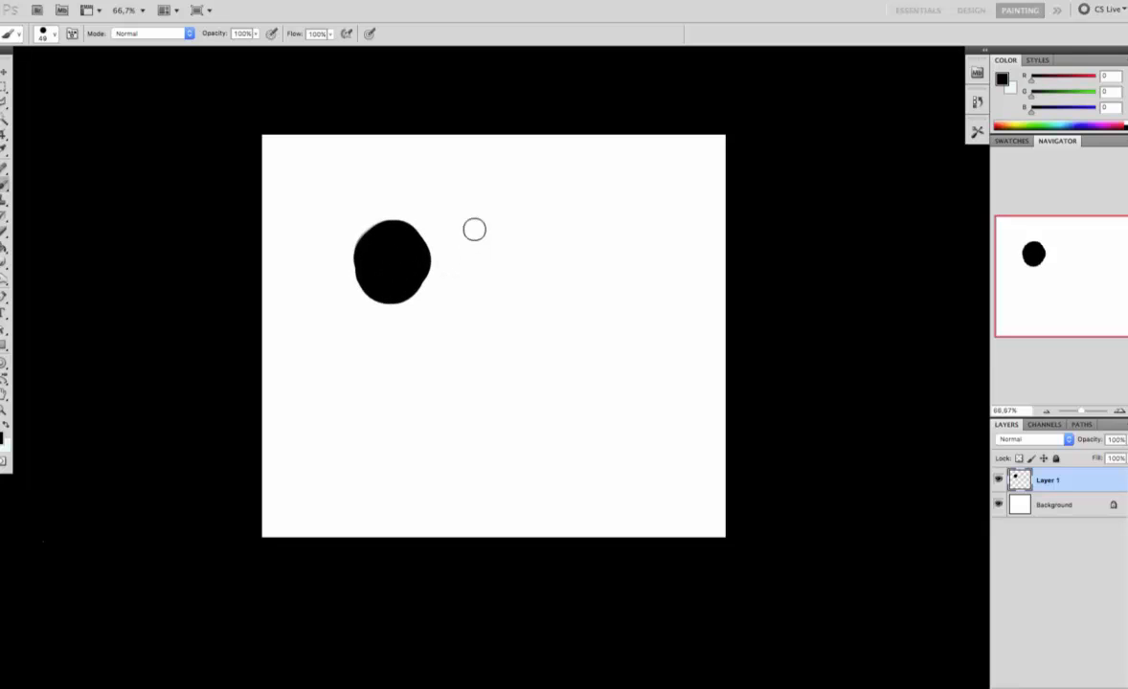
drag(473, 229, 483, 246)
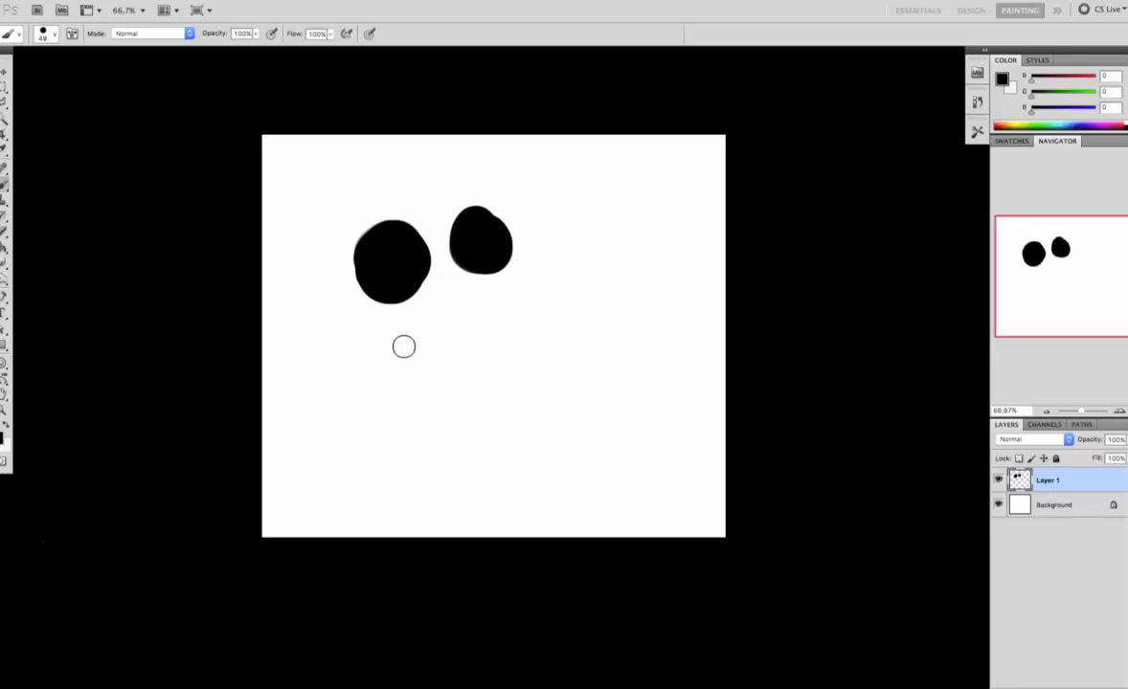
drag(403, 345, 417, 356)
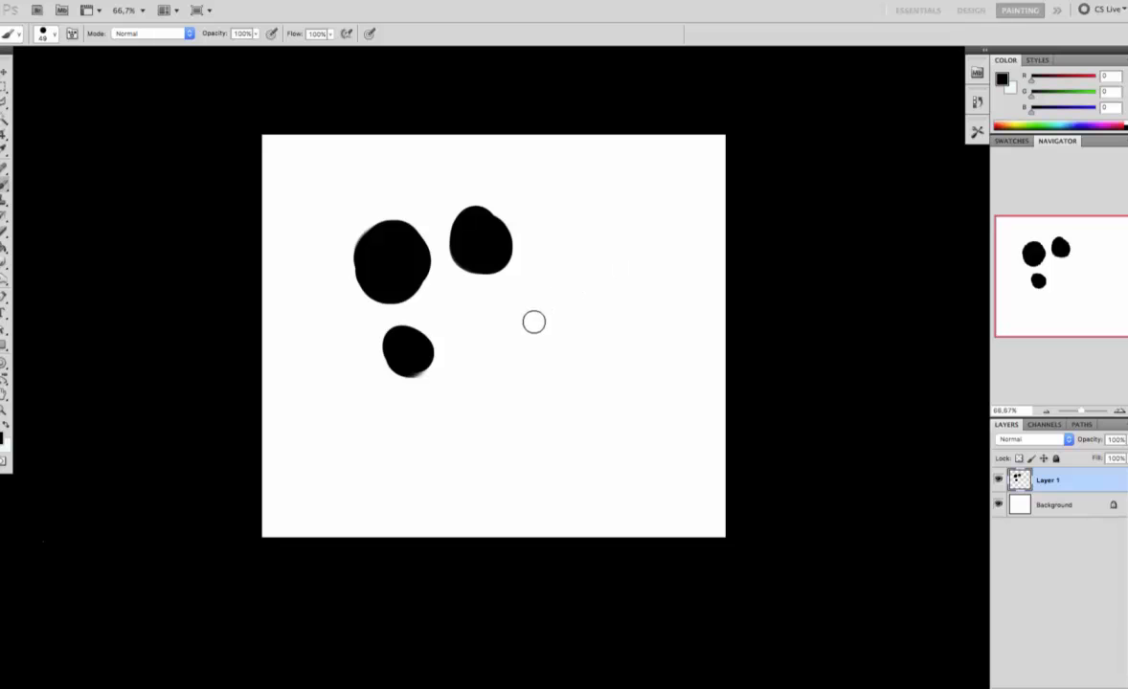
- Paint broad shaded strokes below the blobs with the Brush enlarged to 110 px, and erase everything from Layer 1
mouse_move(423, 355)
mouse_down()
mouse_move(481, 364)
mouse_move(467, 364)
mouse_move(493, 360)
mouse_move(455, 355)
mouse_move(609, 332)
mouse_move(624, 307)
mouse_up()
right_click(543, 280)
mouse_move(509, 342)
mouse_down()
mouse_move(574, 340)
mouse_move(383, 362)
mouse_move(546, 346)
mouse_move(522, 352)
mouse_move(466, 348)
mouse_move(573, 331)
mouse_move(620, 228)
mouse_move(536, 340)
mouse_move(586, 275)
mouse_move(507, 337)
mouse_move(578, 271)
mouse_move(560, 342)
mouse_move(587, 230)
mouse_move(619, 419)
mouse_move(608, 450)
mouse_move(564, 488)
mouse_move(567, 454)
mouse_move(531, 436)
mouse_move(527, 480)
mouse_move(525, 457)
mouse_move(439, 433)
mouse_move(424, 467)
mouse_move(474, 449)
mouse_move(469, 407)
mouse_move(517, 429)
mouse_move(483, 412)
mouse_move(507, 347)
mouse_move(486, 392)
mouse_move(524, 403)
mouse_up()
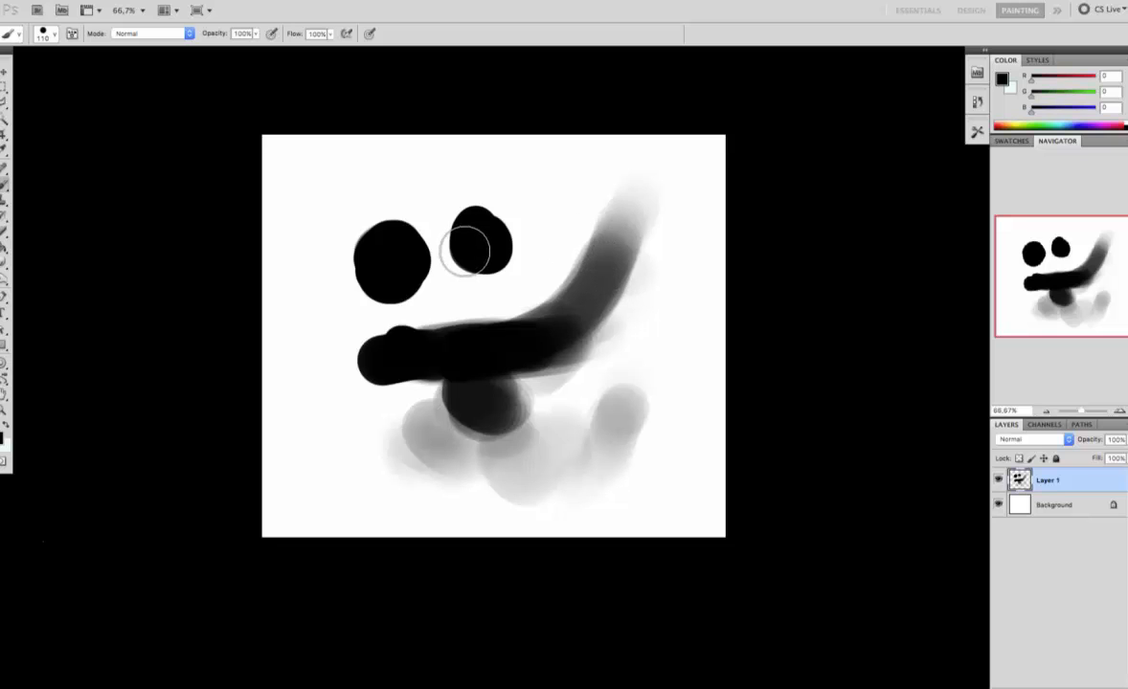
key(e)
mouse_move(483, 240)
mouse_down()
mouse_move(405, 388)
mouse_move(438, 401)
mouse_move(500, 386)
mouse_move(513, 322)
mouse_move(538, 440)
mouse_move(479, 379)
mouse_move(415, 395)
mouse_move(425, 440)
mouse_move(518, 399)
mouse_move(586, 278)
mouse_up()
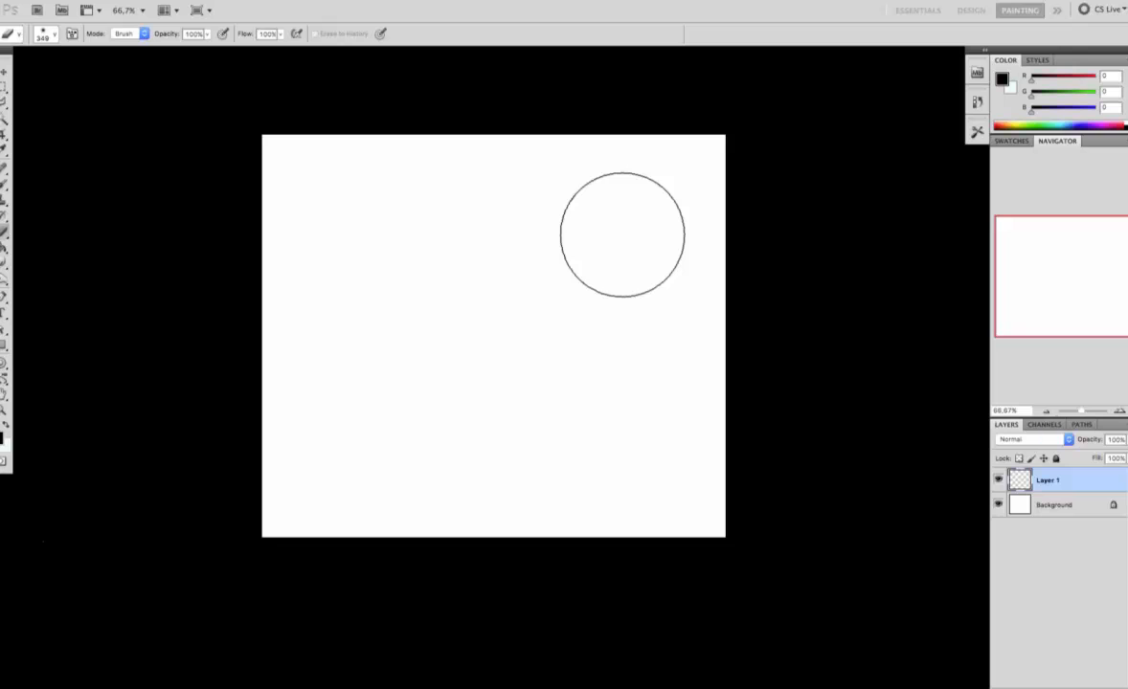
key(super+shift+alt+n)
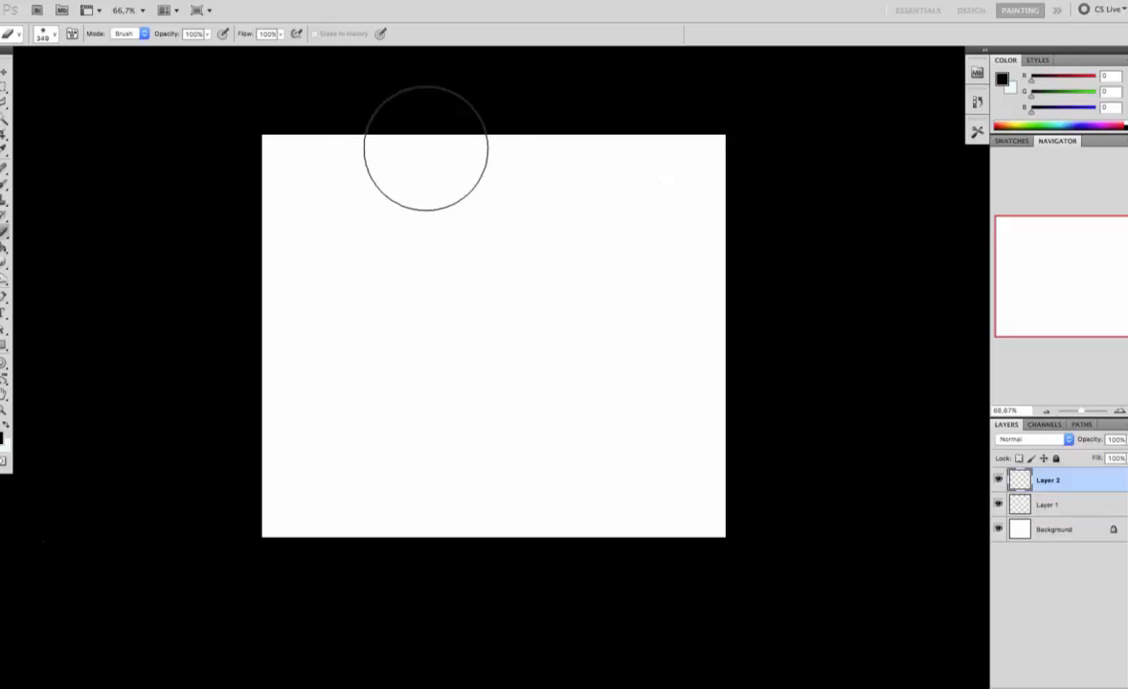
key(super+z)
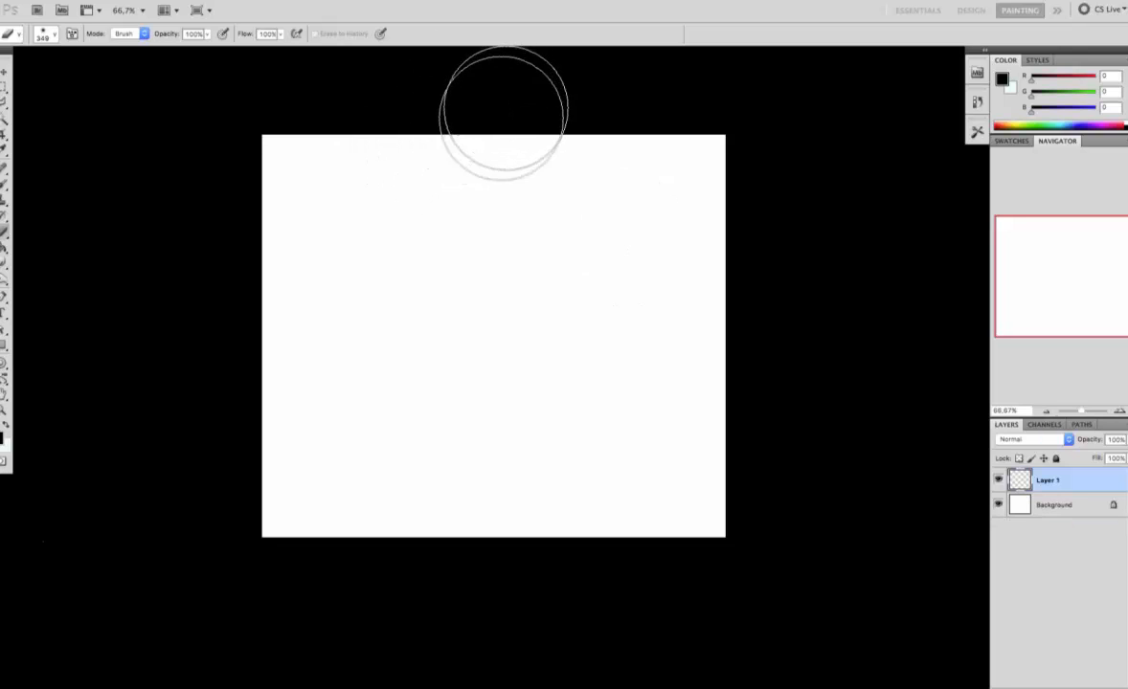
key(f)
key(f)
key(f)
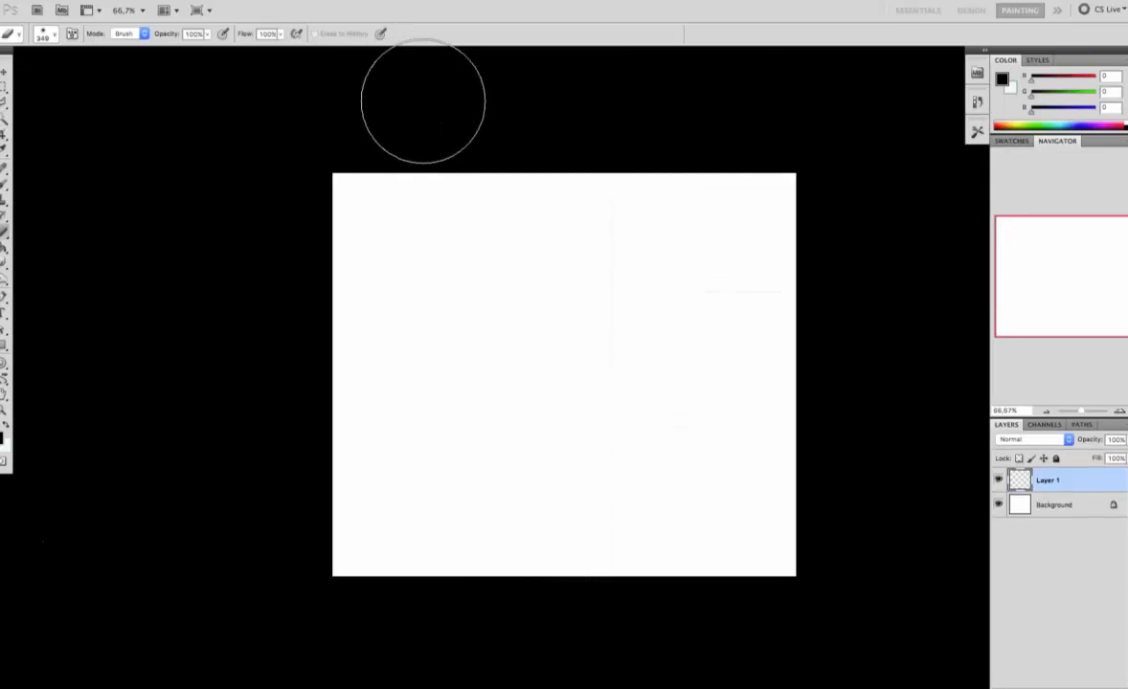
key(Tab)
key(Tab)
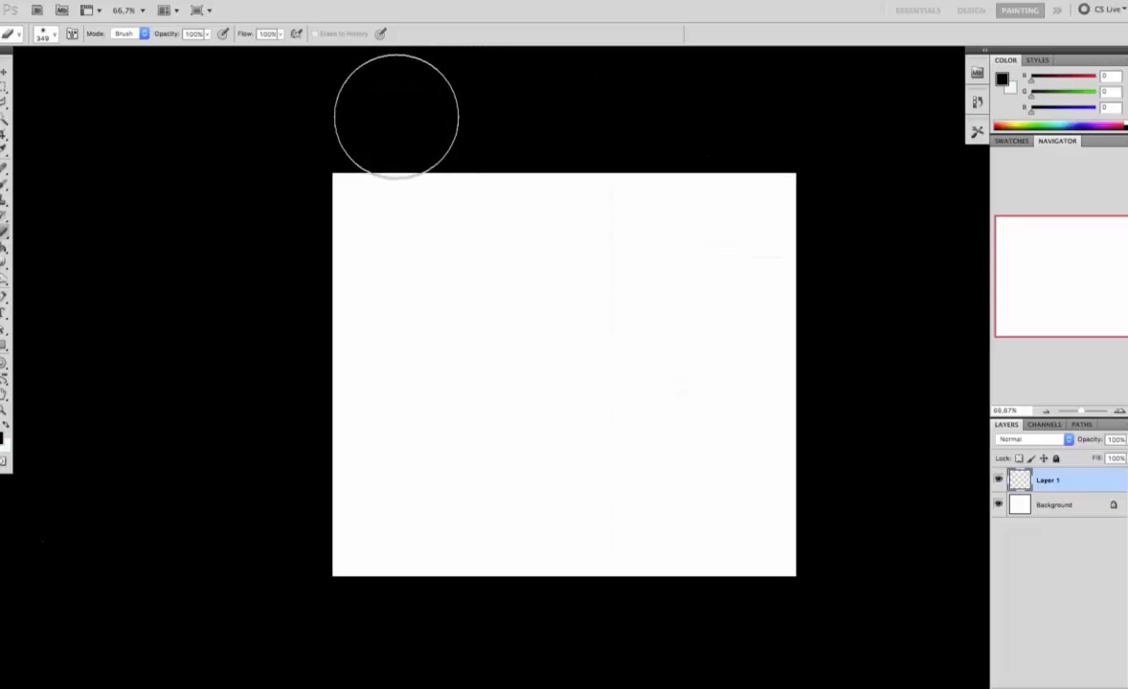
- Paste the copied leafy bush photo as a new layer and position it near the middle of the canvas
key(v)
key(super+v)
drag(628, 299, 617, 297)
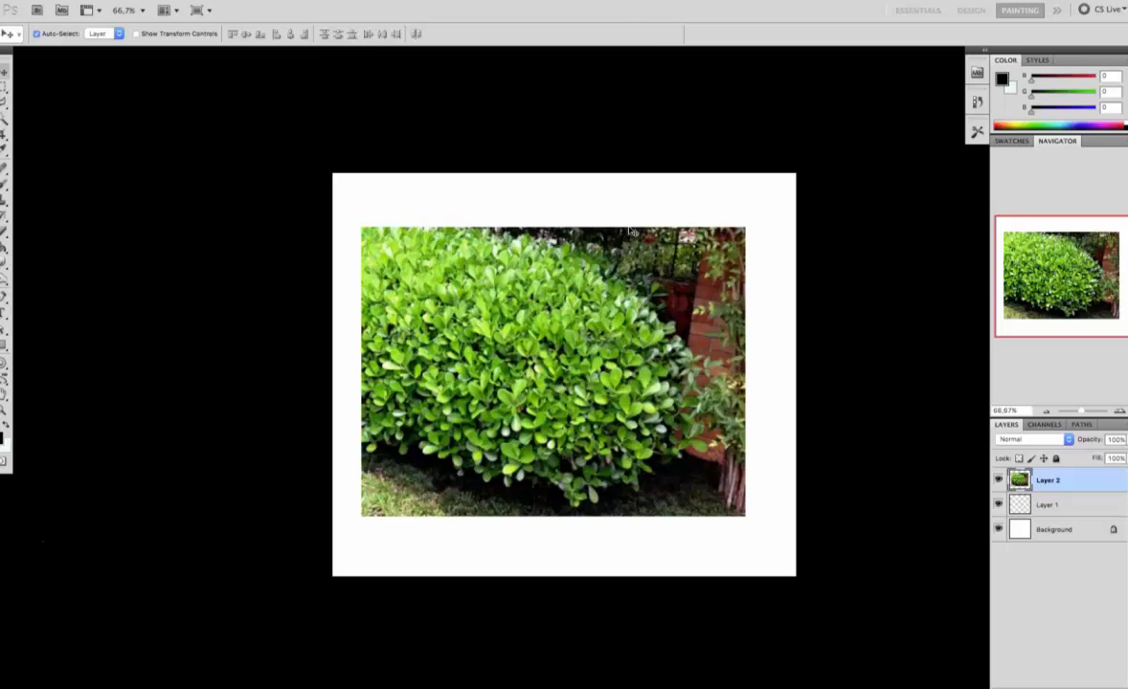
- Scale the pasted bush photo to about 58.5% with Free Transform and place it in the canvas's upper-left corner
key(super+t)
drag(745, 519, 547, 326)
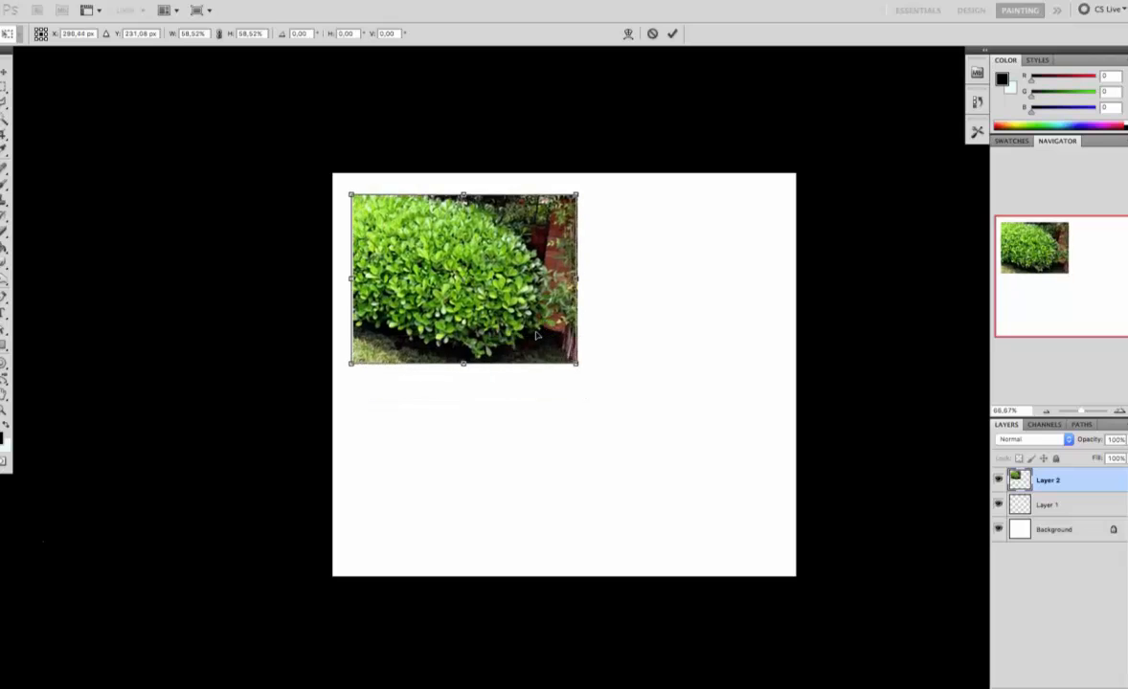
key(Return)
- On Layer 1, draw freehand Lasso selections of four radiating leaves and one small leaf beside the bush photo
super+click(572, 349)
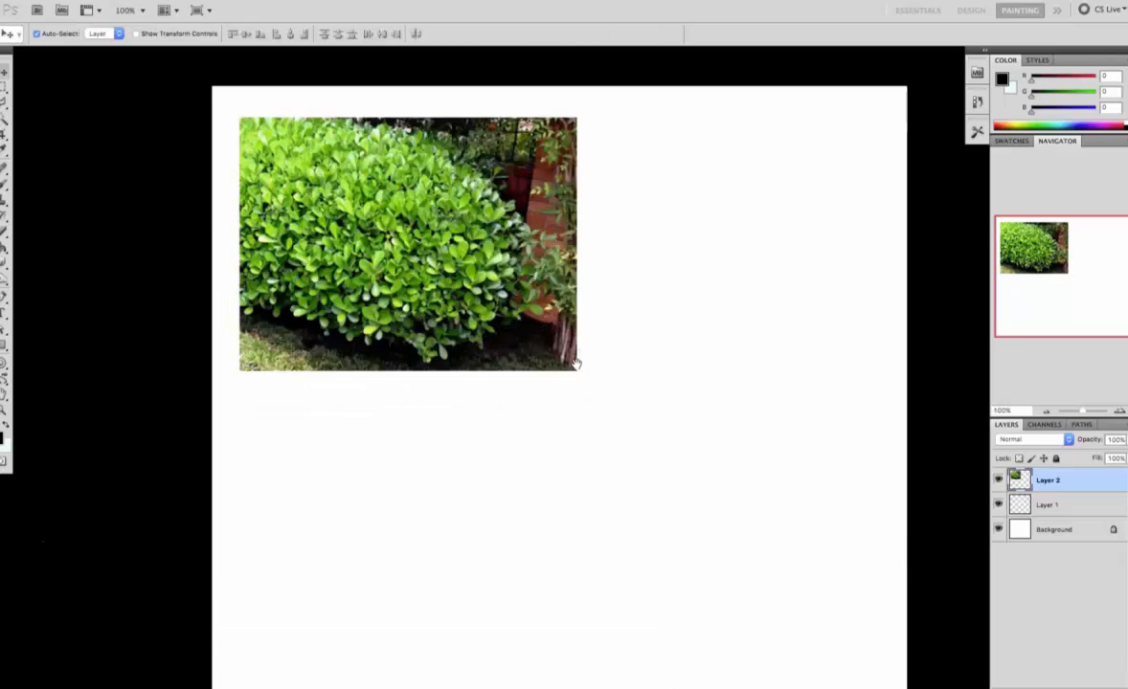
drag(590, 362, 544, 346)
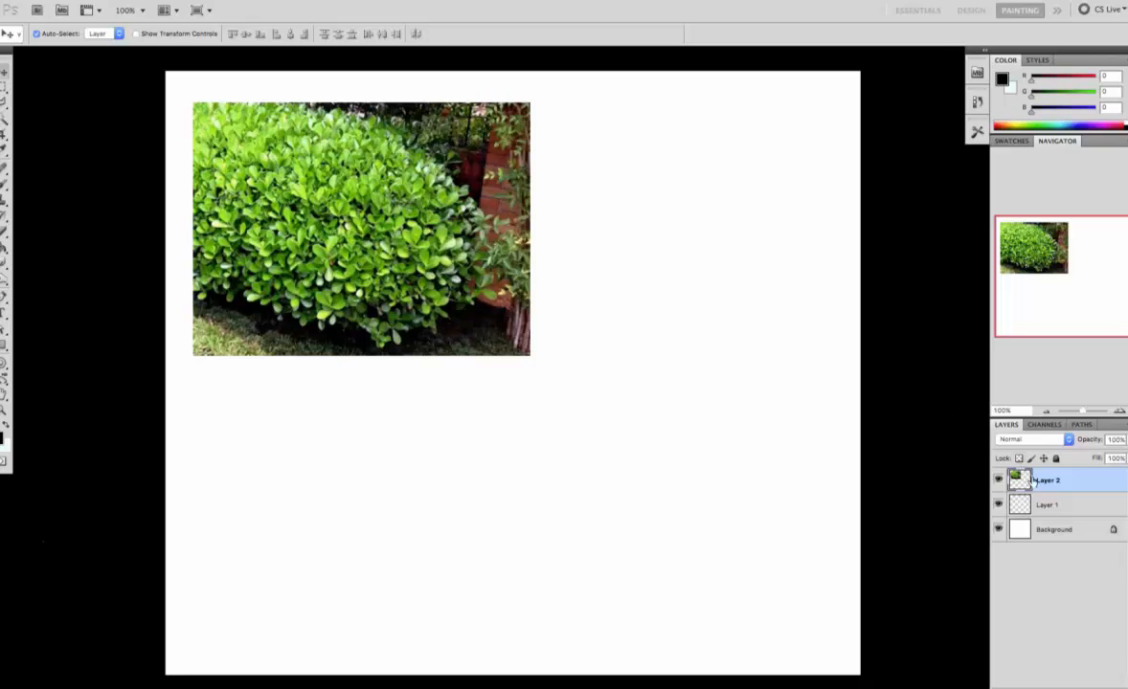
click(1045, 507)
super+click(566, 387)
drag(550, 398, 534, 500)
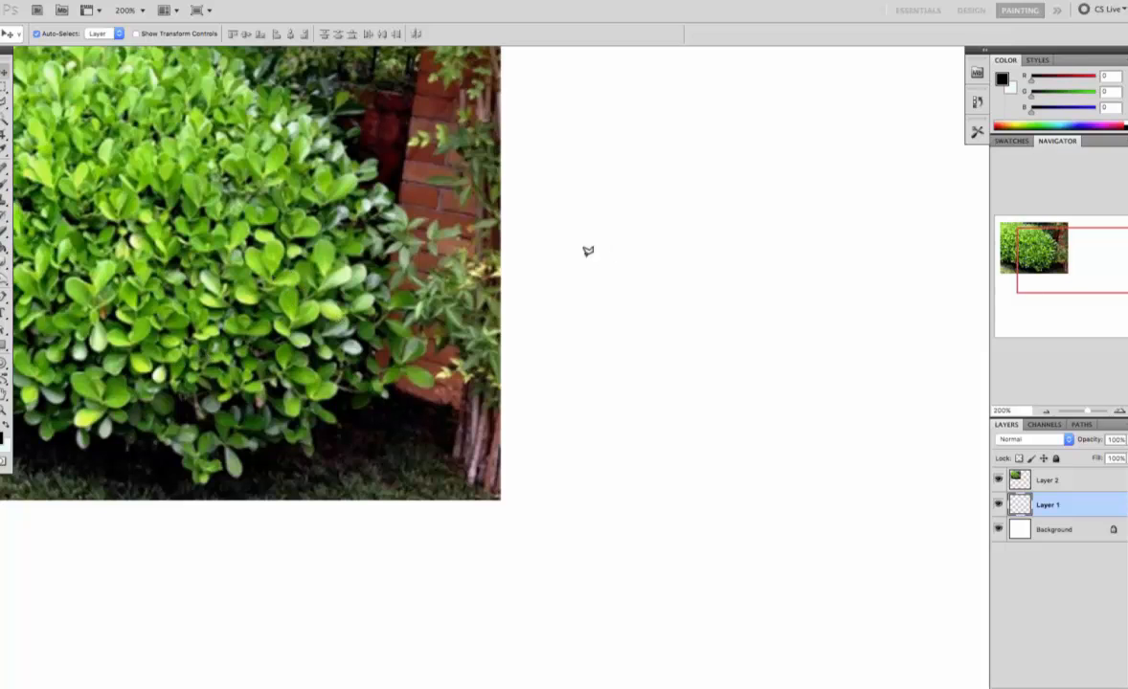
key(l)
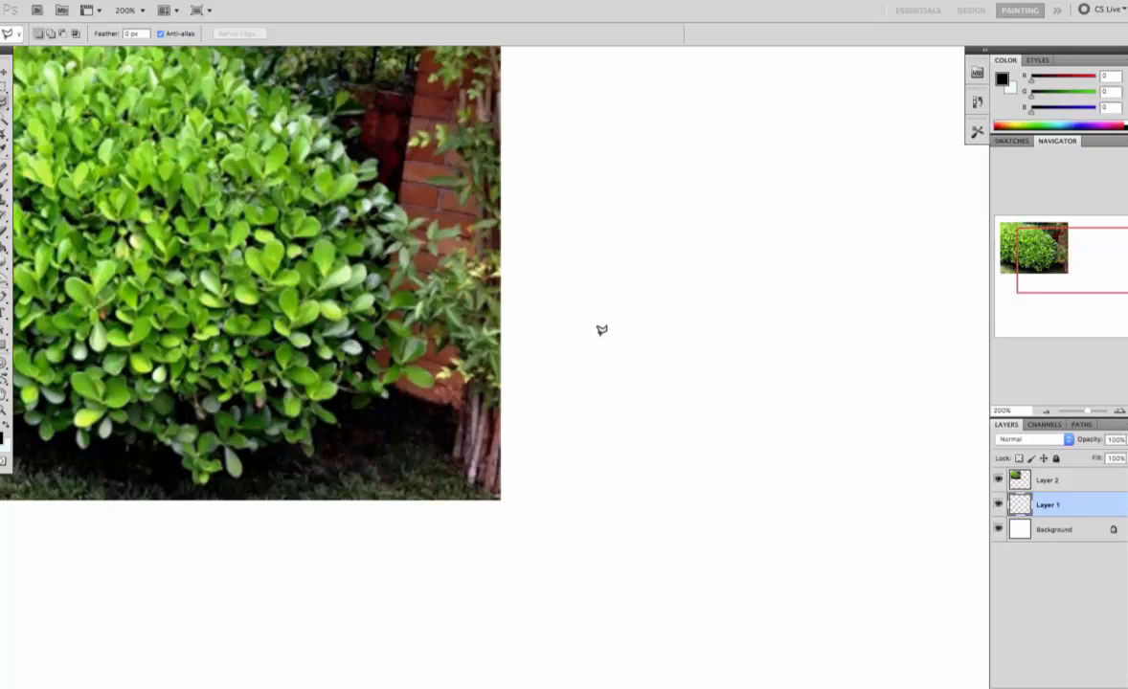
key(shift+l)
key(shift+l)
drag(621, 259, 670, 340)
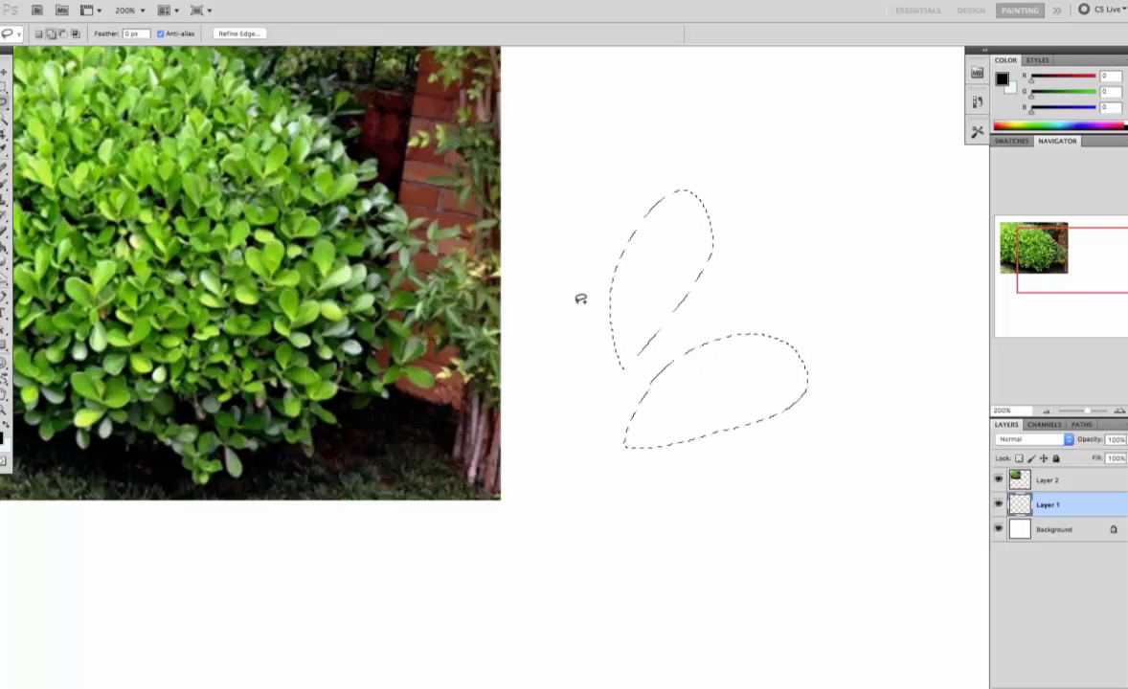
mouse_move(555, 212)
mouse_down()
mouse_move(581, 385)
mouse_move(581, 335)
mouse_move(594, 391)
mouse_move(532, 452)
mouse_move(539, 462)
mouse_up()
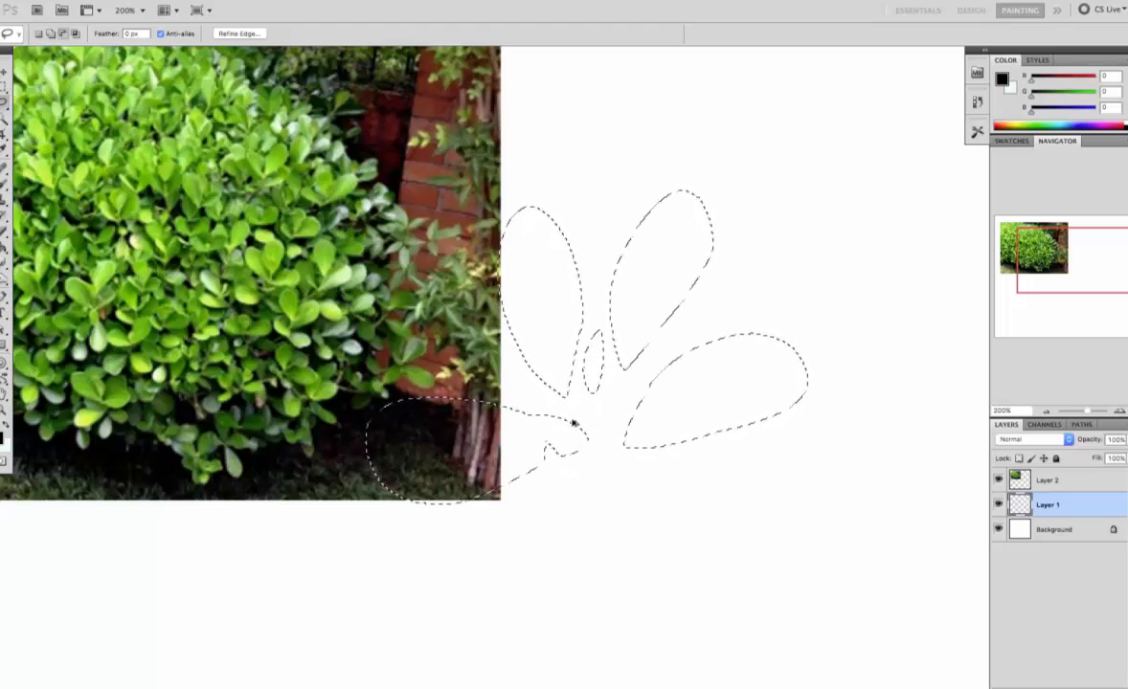
mouse_move(541, 423)
mouse_down()
mouse_move(592, 445)
mouse_move(504, 453)
mouse_up()
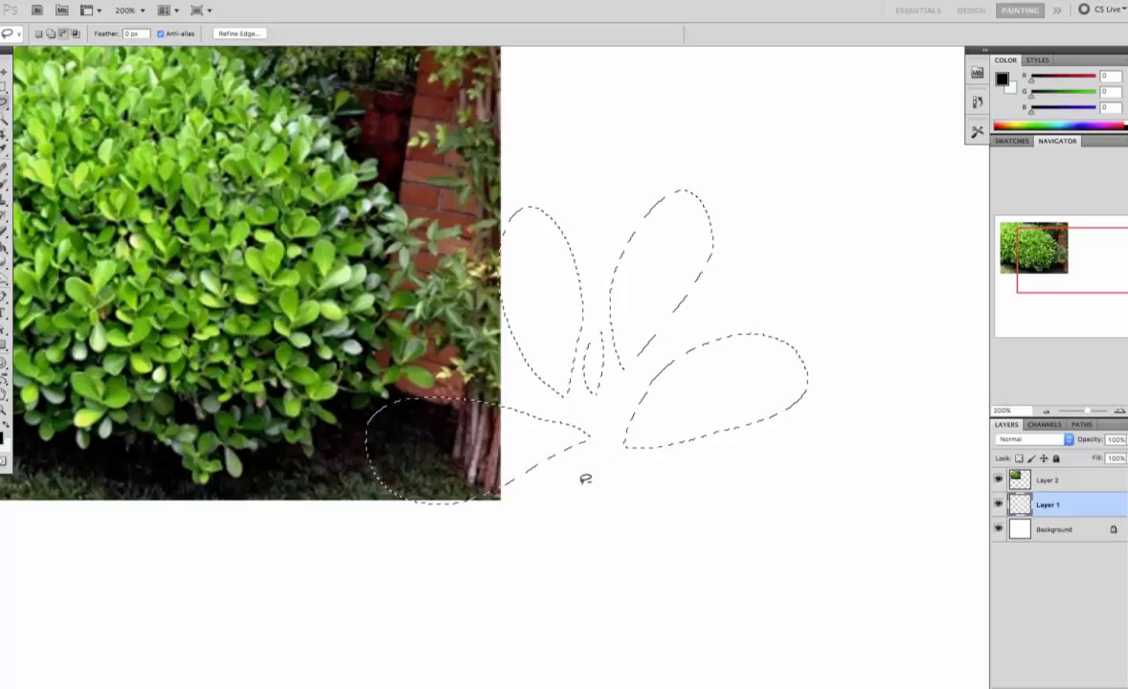
- Add two lower leaf outlines to the Lasso selection to complete the radial leaf cluster
key(ctrl+minus)
ctrl+click(671, 365)
drag(671, 365, 604, 428)
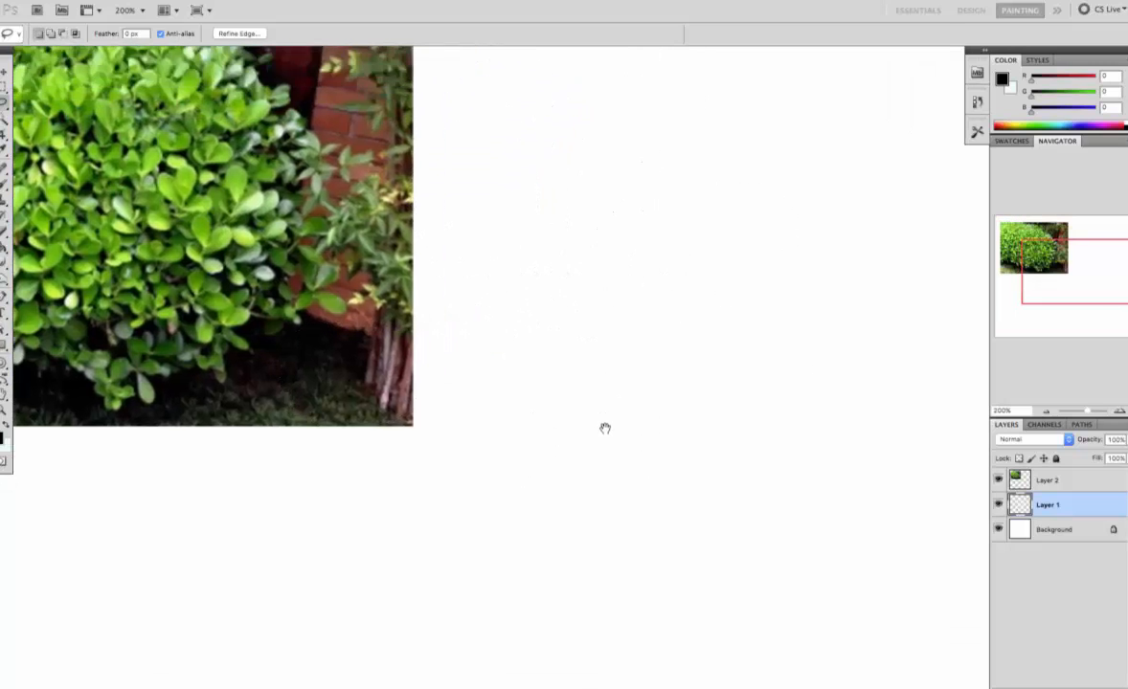
key(ctrl+minus)
key(shift)
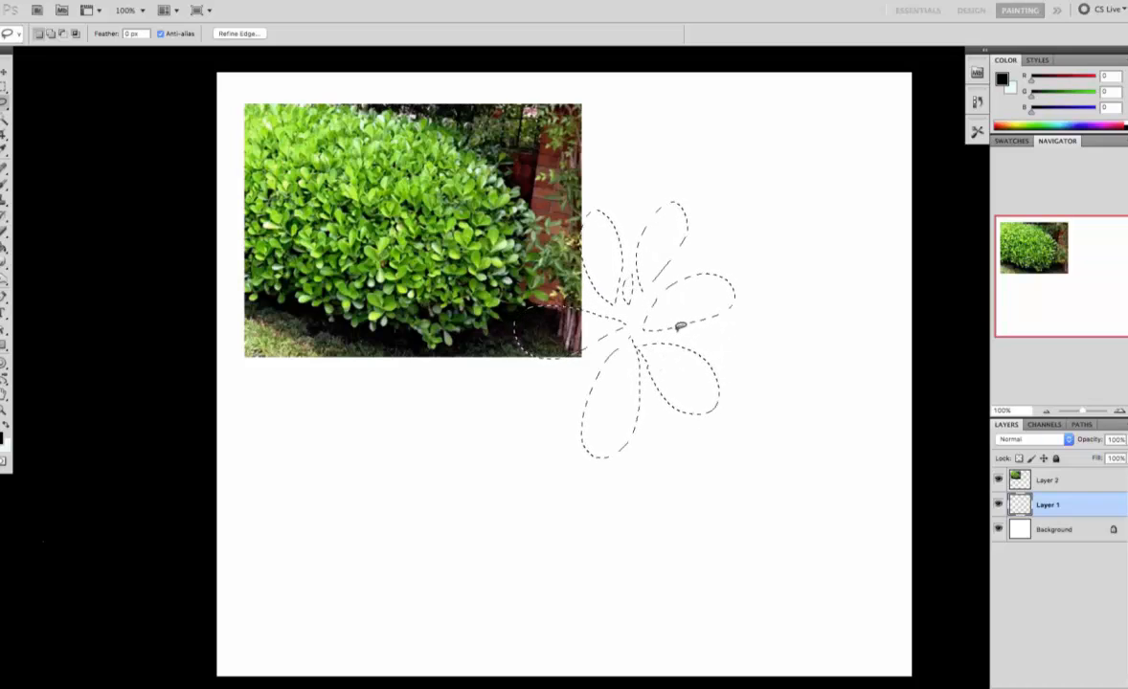
- Fill the selected leaf shapes with black using the Paint Bucket and deselect them
key(g)
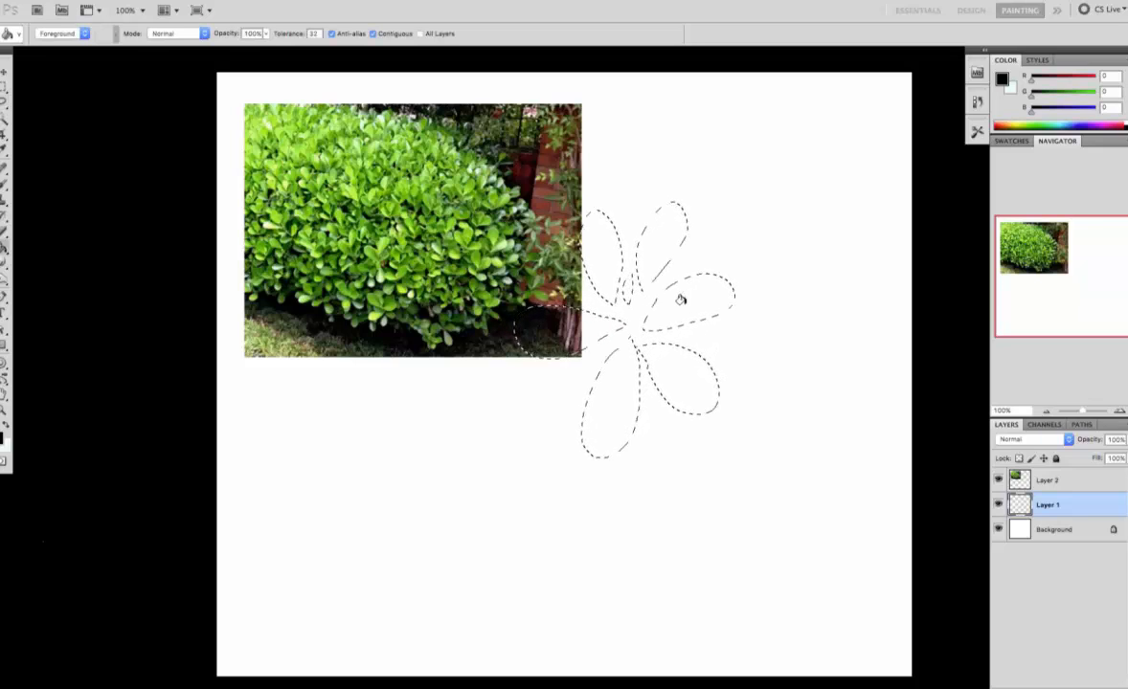
click(699, 360)
key(ctrl+d)
- Move the black leaf cluster below the bush photo and shift the photo up to the canvas's top edge
key(v)
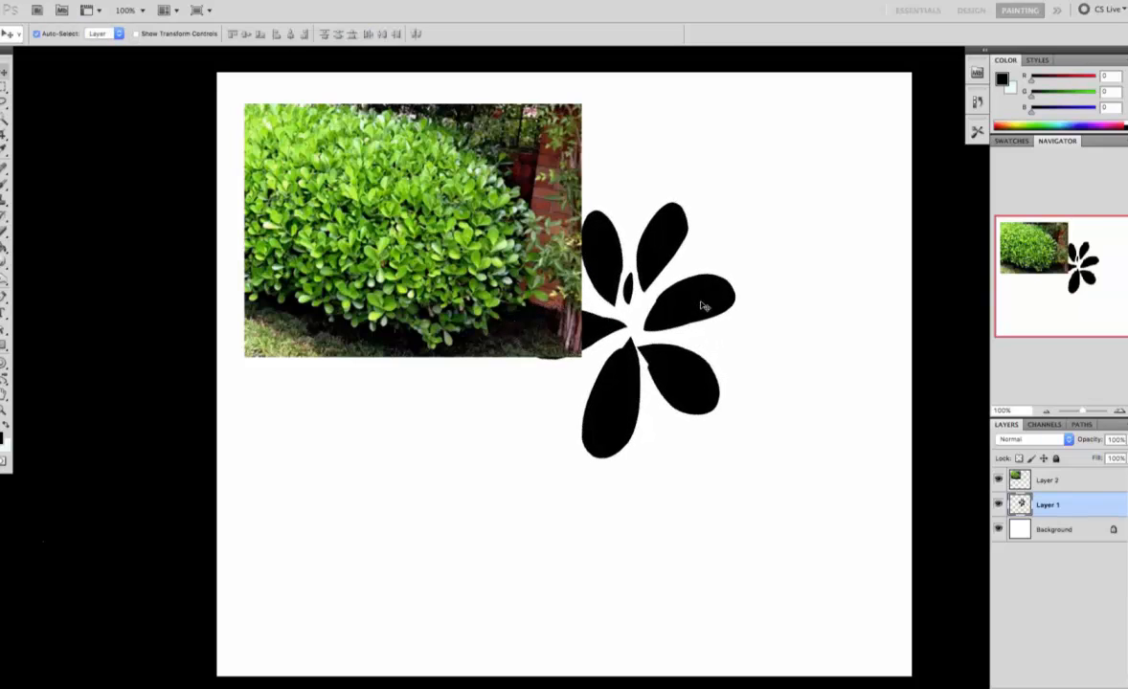
drag(701, 305, 626, 466)
drag(517, 288, 510, 228)
drag(597, 413, 569, 362)
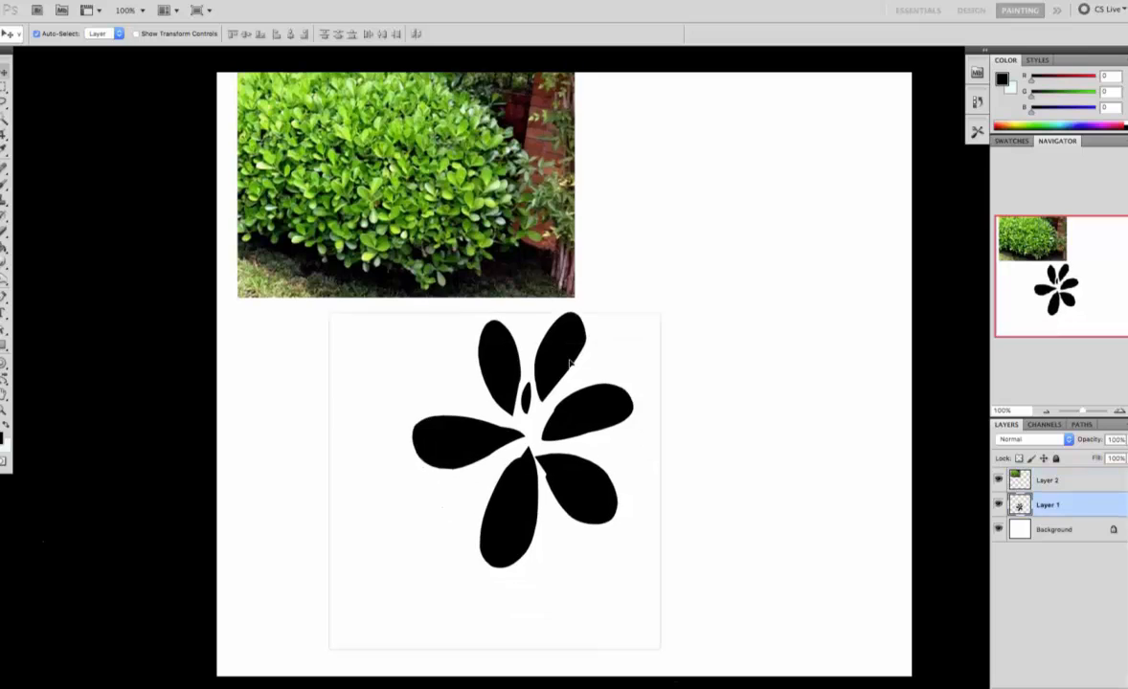
- Set the Eraser to a 23 px round tip with 100% hardness
key(ctrl+plus)
key(b)
right_click(510, 260)
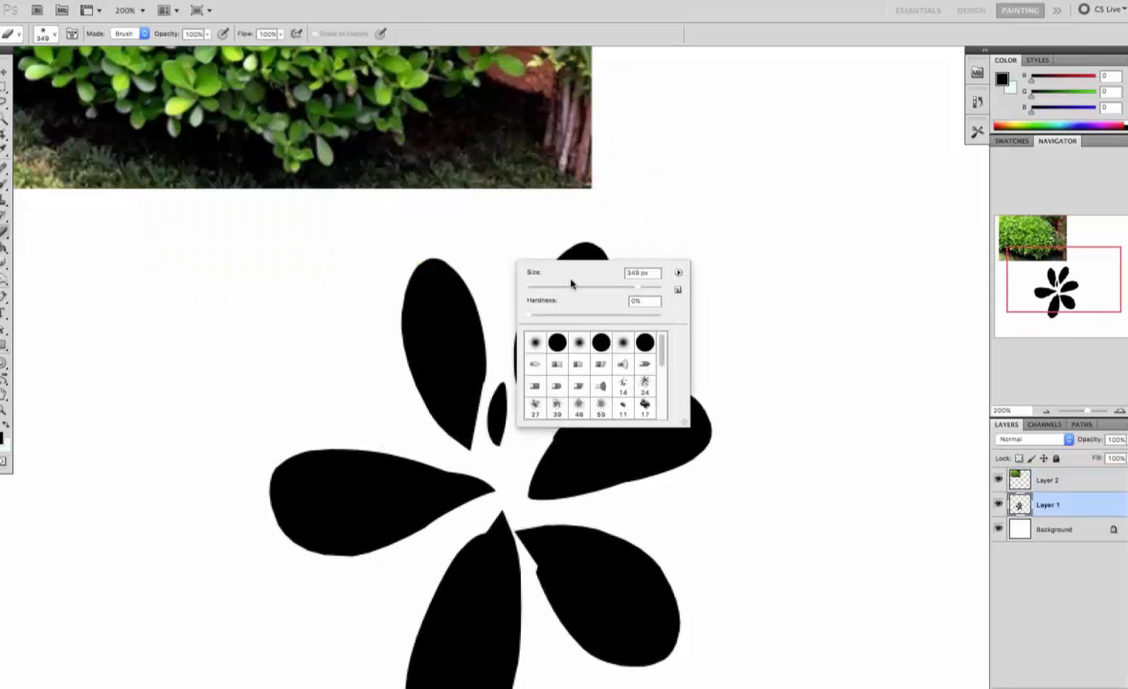
click(546, 287)
drag(532, 316, 662, 316)
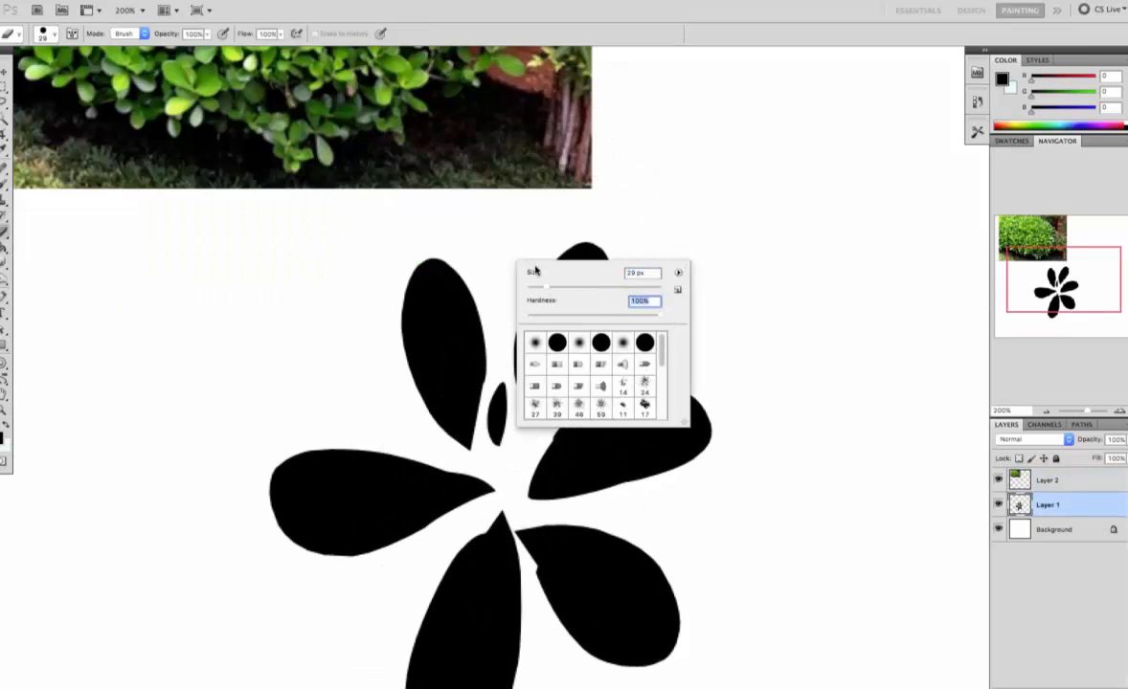
click(541, 287)
key(Return)
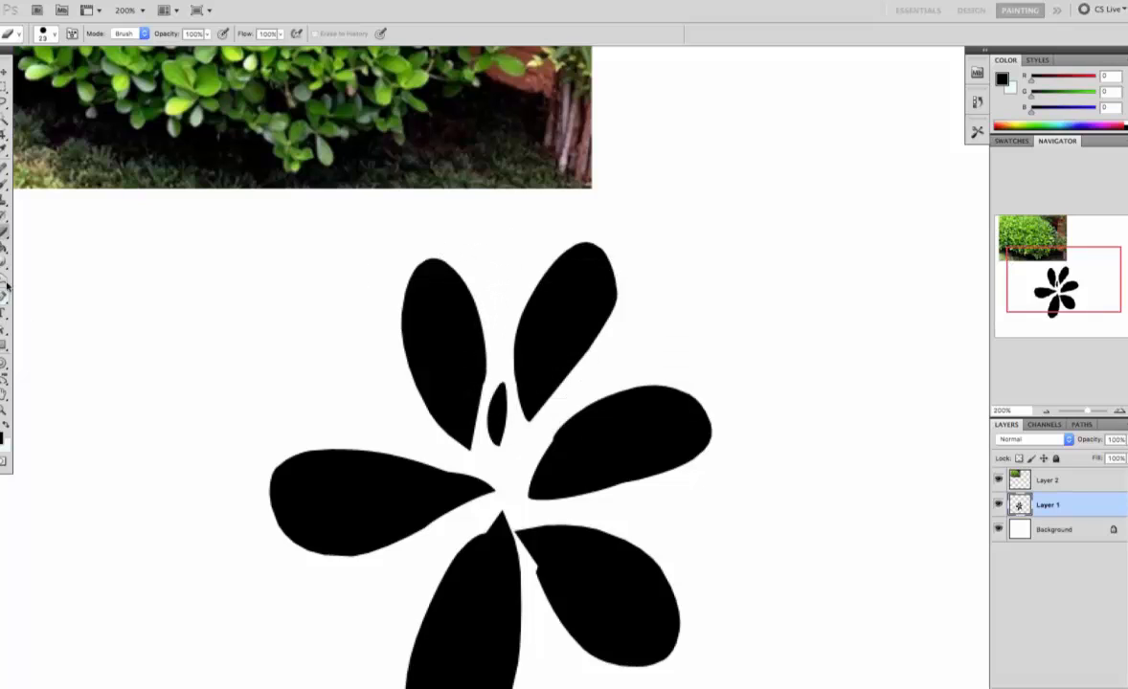
- Set the Eraser's Transfer opacity and flow controls to Pen Pressure in the brush settings
click(72, 33)
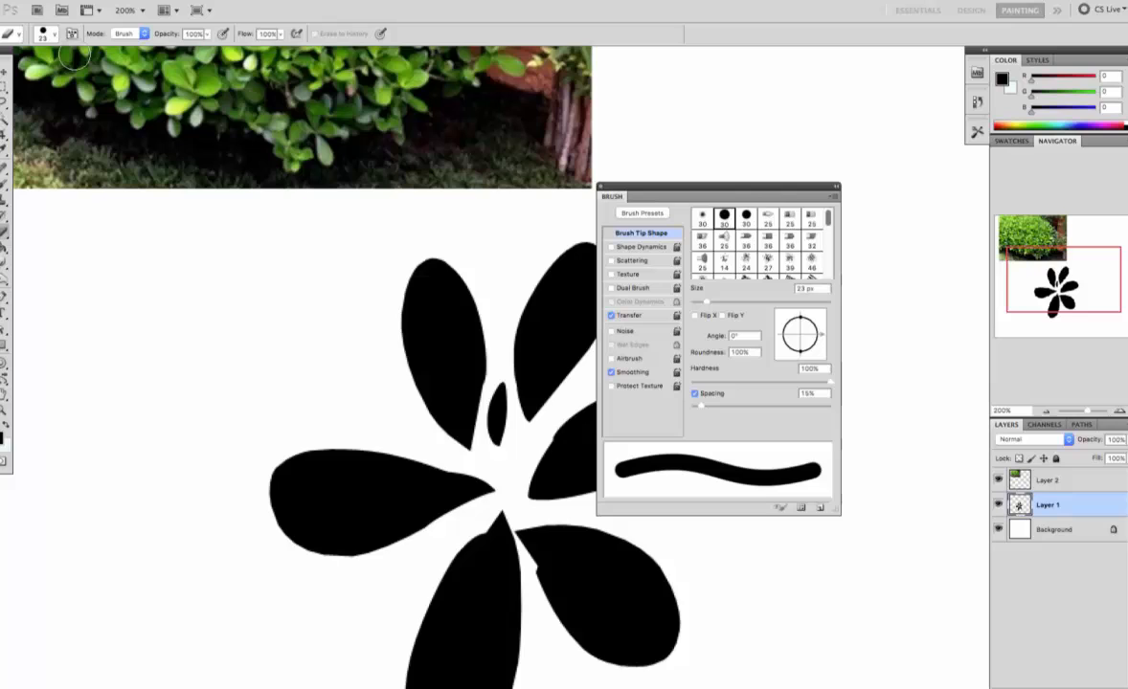
click(632, 315)
click(758, 237)
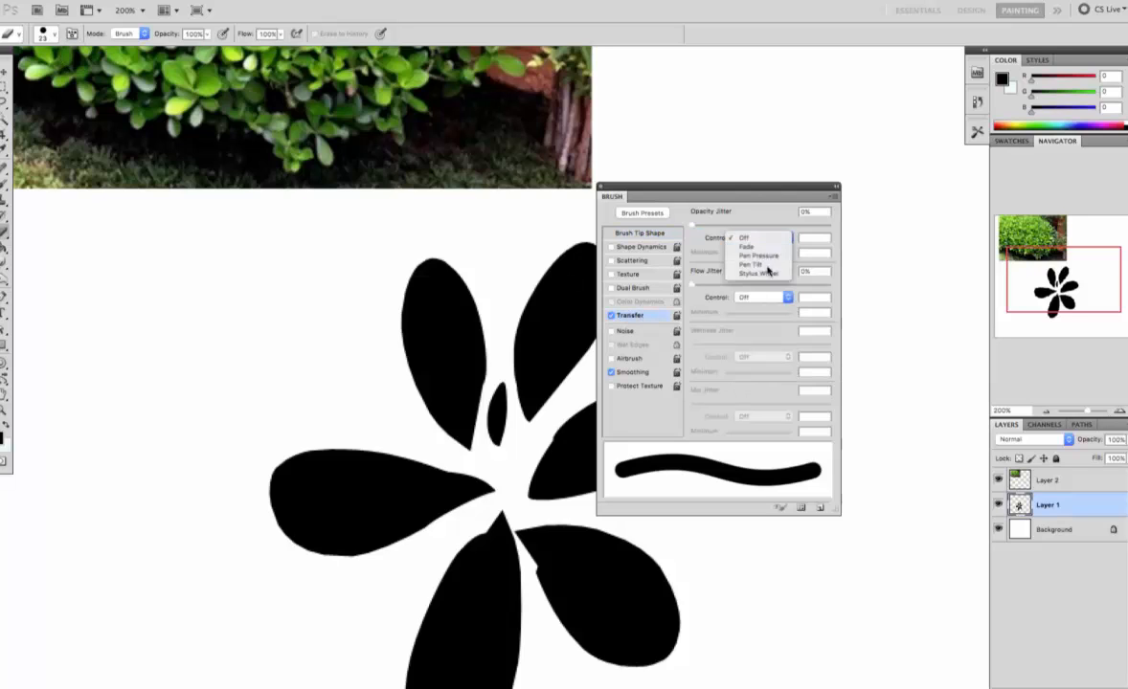
click(764, 257)
click(758, 297)
click(754, 317)
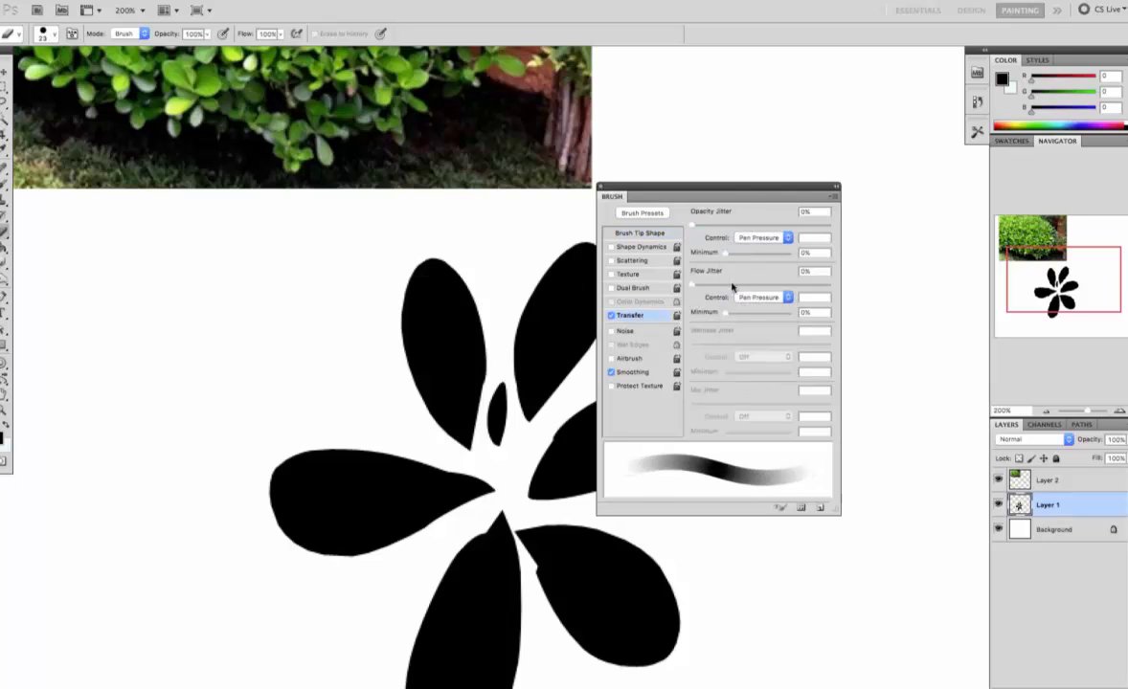
key(F5)
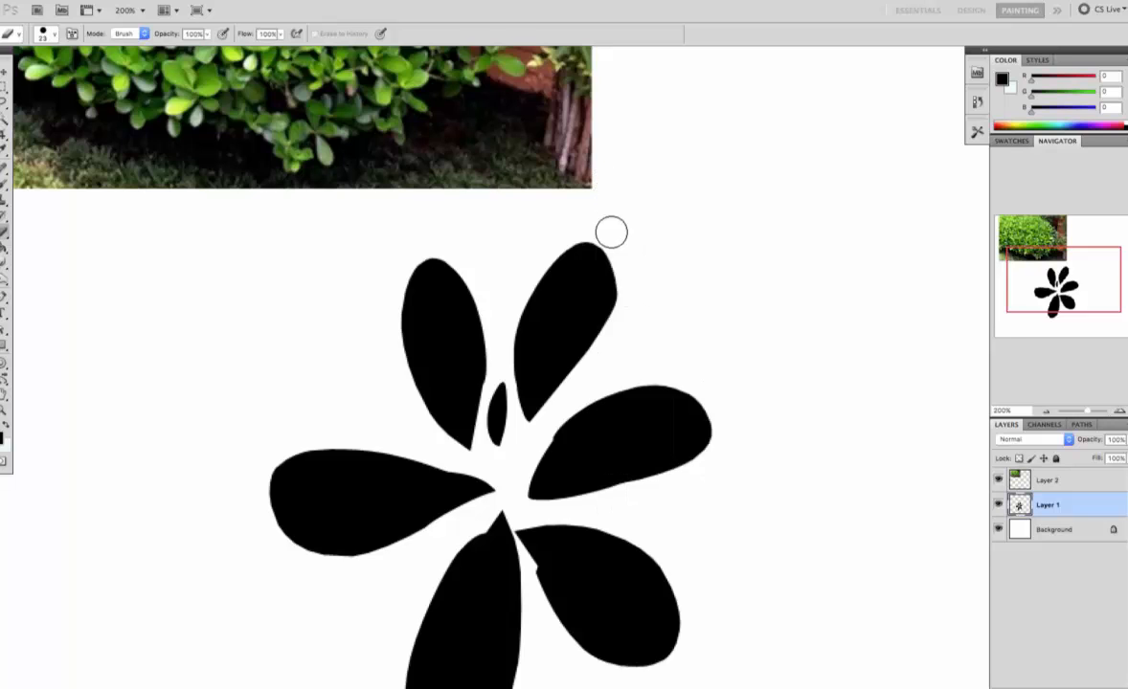
- Lightly erase along the edges of the cluster's upper-right leaf and undo the last stroke
drag(621, 253, 614, 324)
drag(632, 281, 513, 440)
mouse_move(626, 304)
mouse_down()
mouse_move(564, 311)
mouse_move(550, 392)
mouse_up()
mouse_move(541, 273)
mouse_down()
mouse_move(519, 335)
mouse_move(516, 323)
mouse_move(504, 398)
mouse_up()
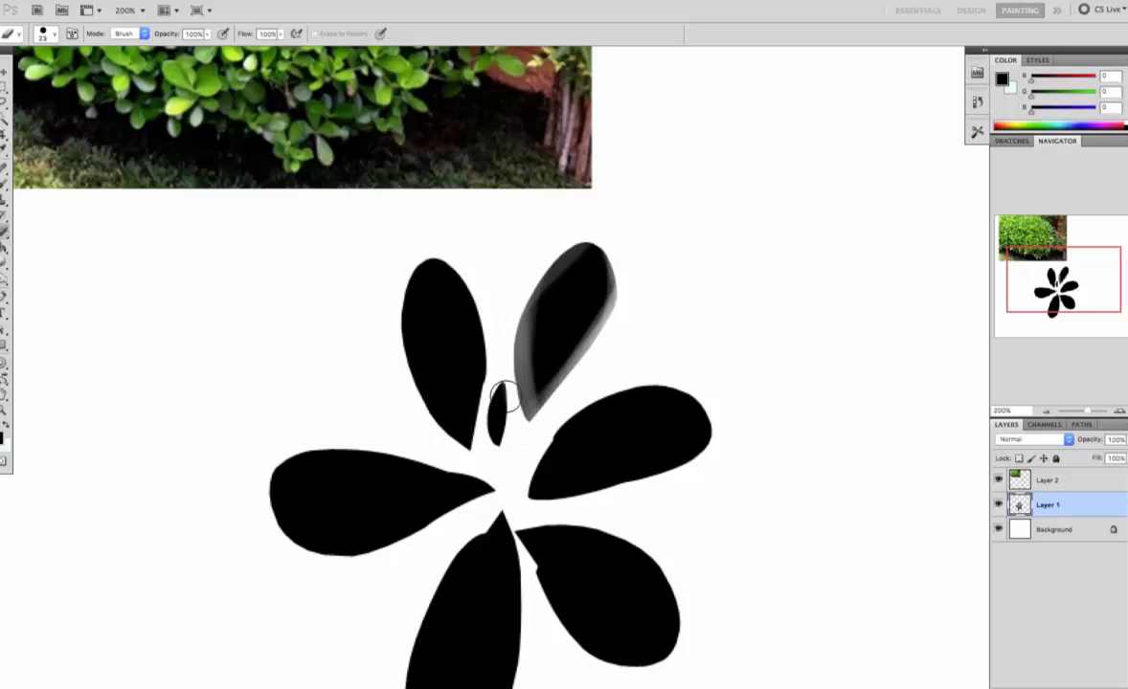
key(super+z)
- Reduce the Eraser to 19 px and fade the outer edges of the leaves all around the cluster
right_click(557, 274)
click(581, 303)
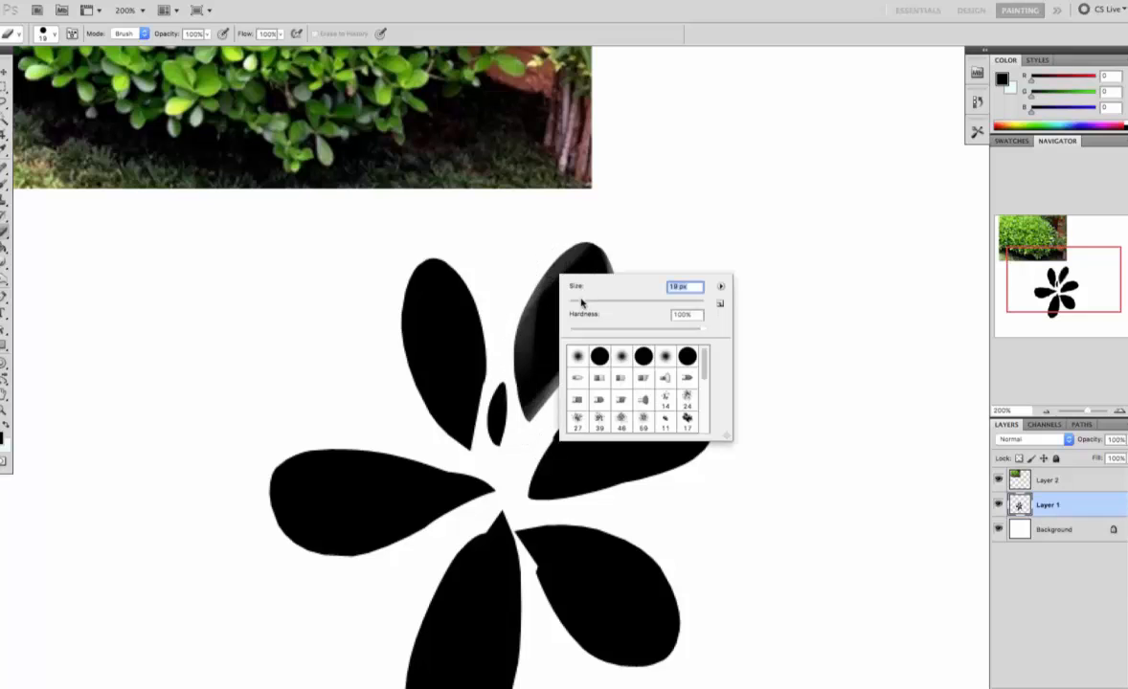
key(Return)
drag(506, 316, 517, 427)
mouse_move(463, 236)
mouse_down()
mouse_move(493, 400)
mouse_move(498, 364)
mouse_move(481, 281)
mouse_move(465, 431)
mouse_up()
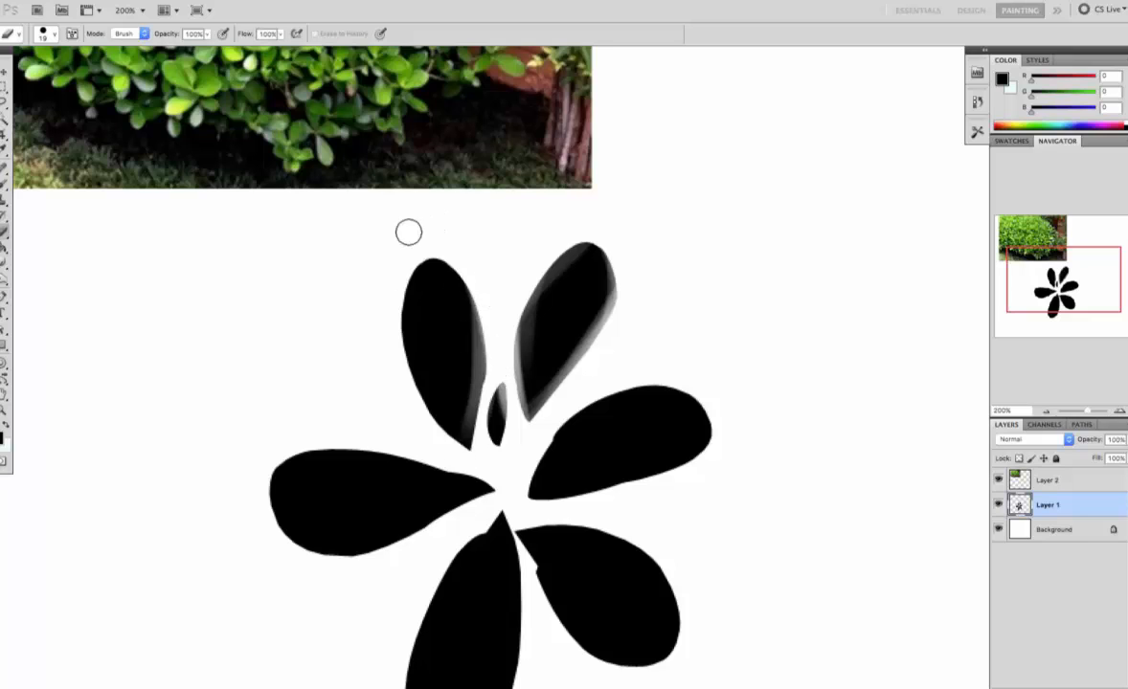
mouse_move(408, 232)
mouse_down()
mouse_move(444, 462)
mouse_move(393, 349)
mouse_up()
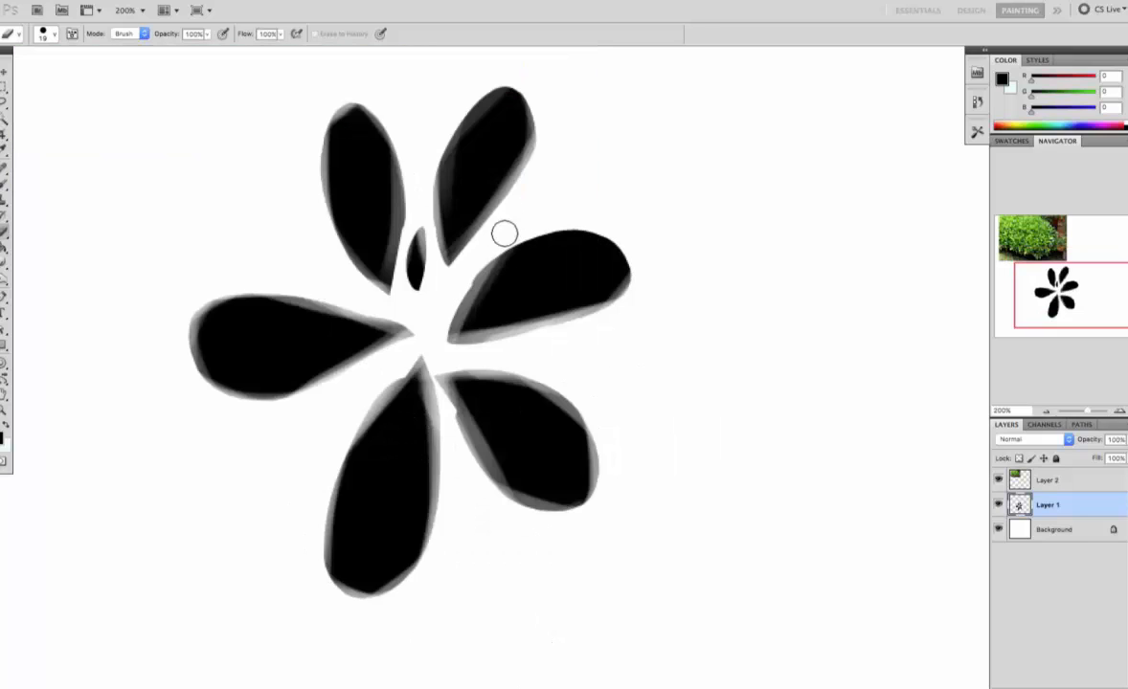
mouse_move(461, 222)
mouse_down()
mouse_move(428, 302)
mouse_move(516, 245)
mouse_move(670, 237)
mouse_move(633, 297)
mouse_up()
- Draw a Lasso selection of a midrib with thin side veins inside the upper-right leaf
alt+super+click(632, 291)
alt+super+click(631, 291)
alt+super+click(632, 291)
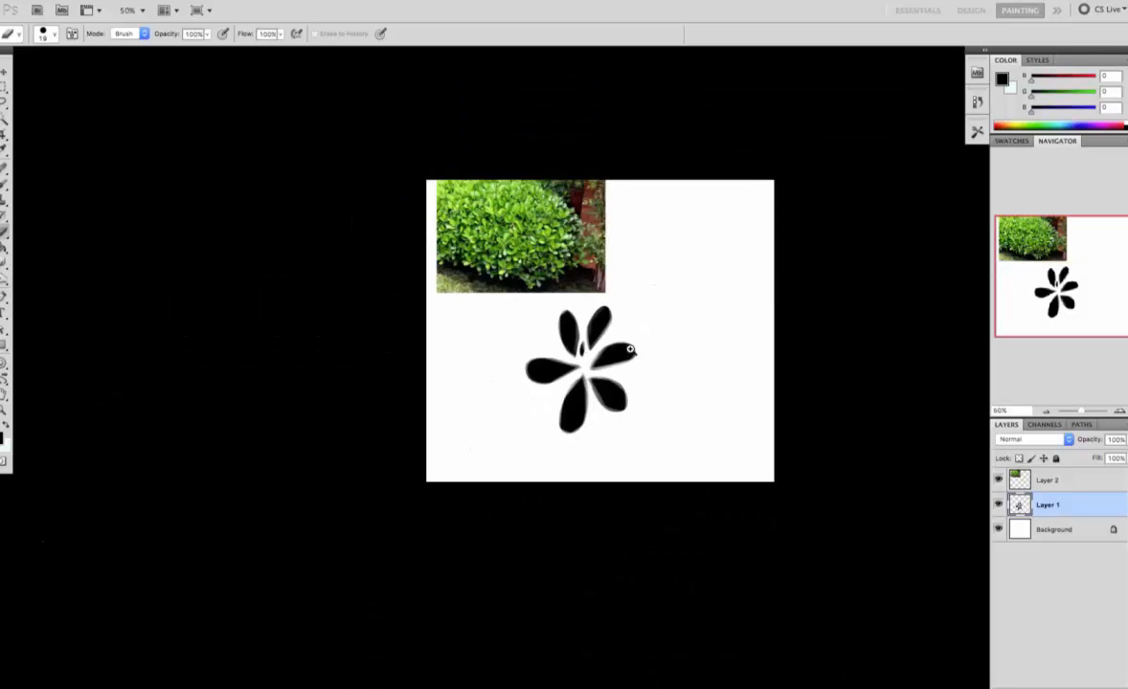
super+click(630, 349)
super+click(630, 349)
super+click(589, 328)
drag(539, 267, 498, 316)
drag(420, 171, 421, 216)
drag(491, 541, 467, 315)
key(l)
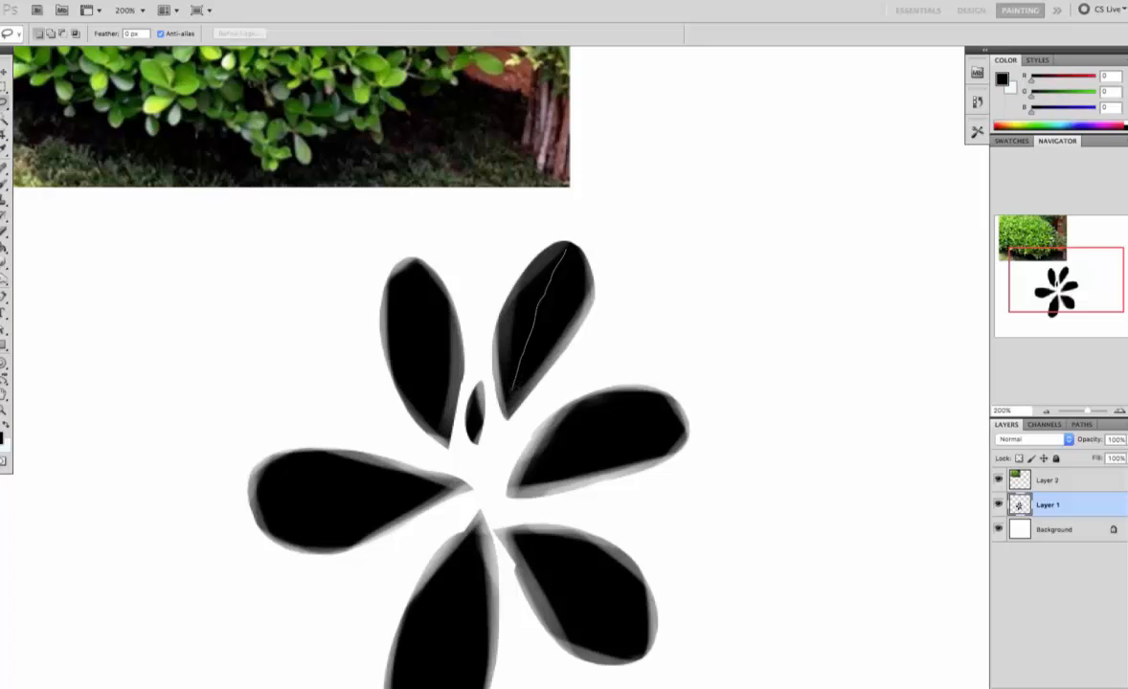
drag(511, 396, 514, 393)
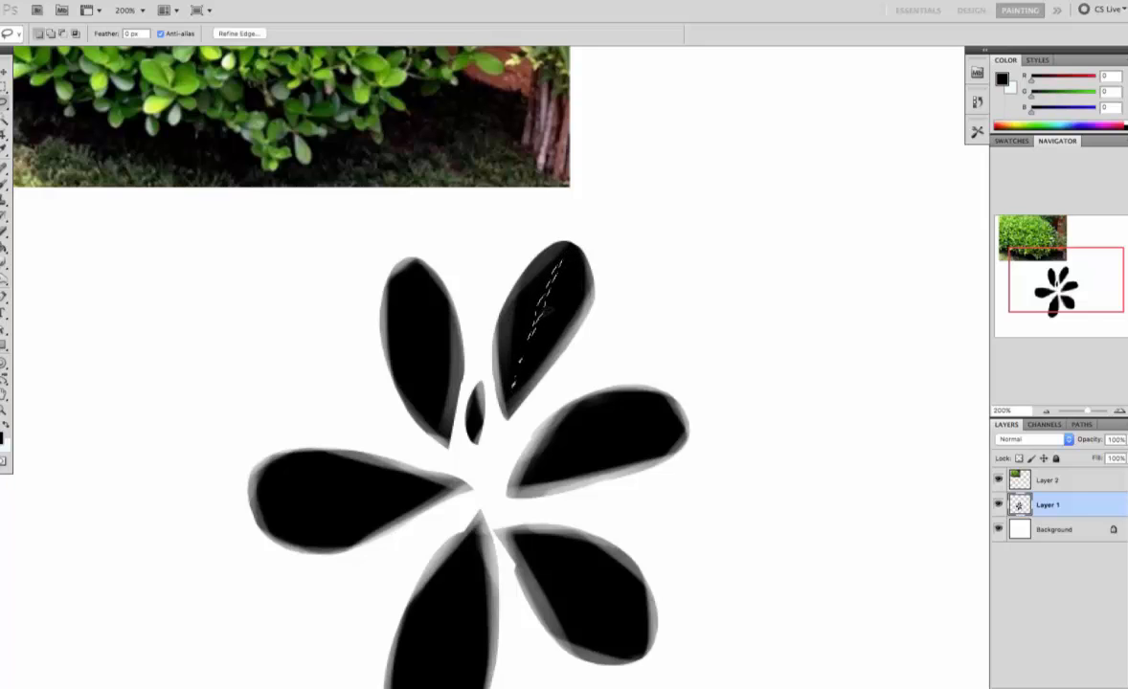
key(shift)
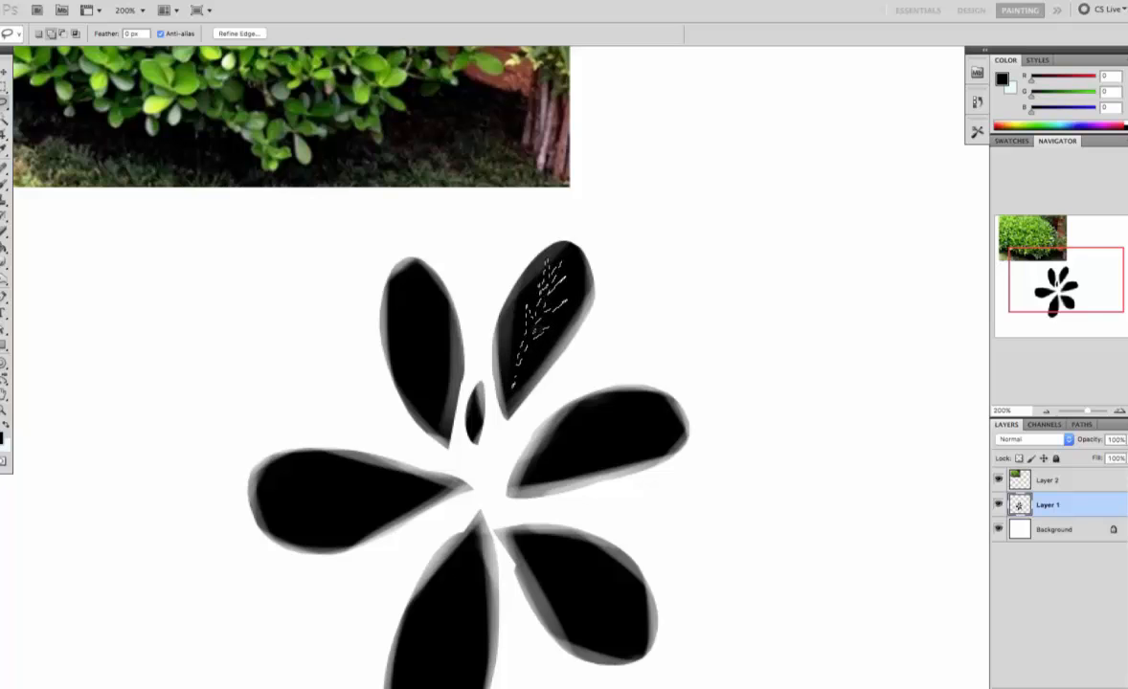
- Lightly erase inside the vein selection on the upper-right leaf to make grey veins, and deselect it
key(b)
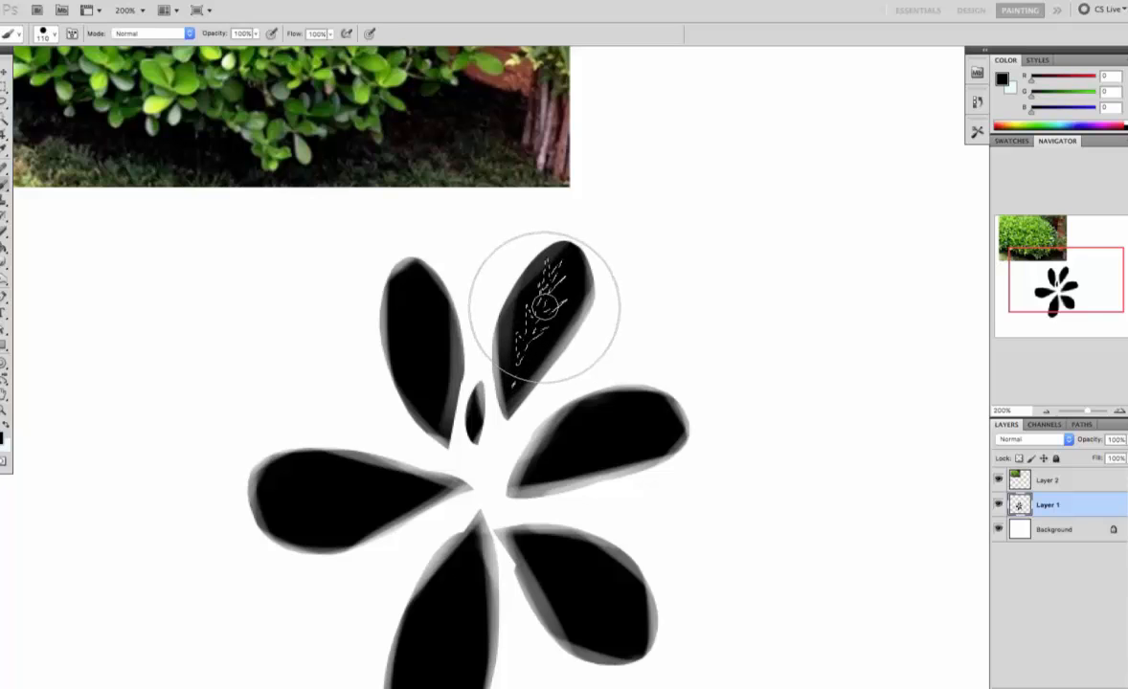
key(e)
drag(510, 381, 549, 335)
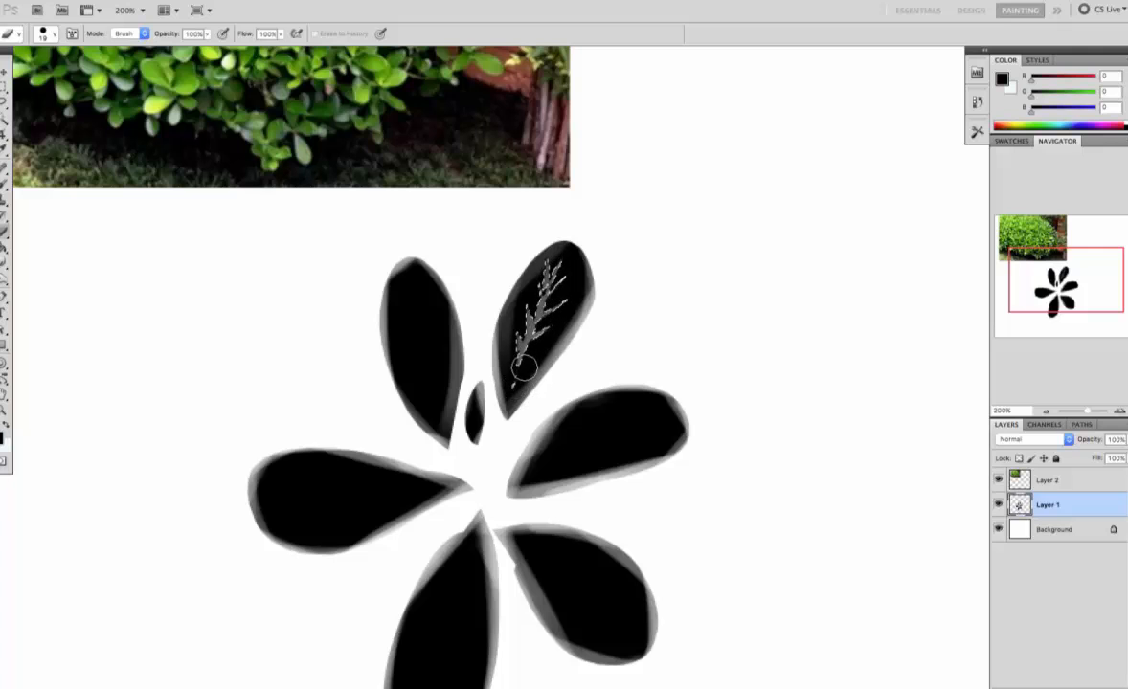
key(super+minus)
key(super+minus)
key(super+minus)
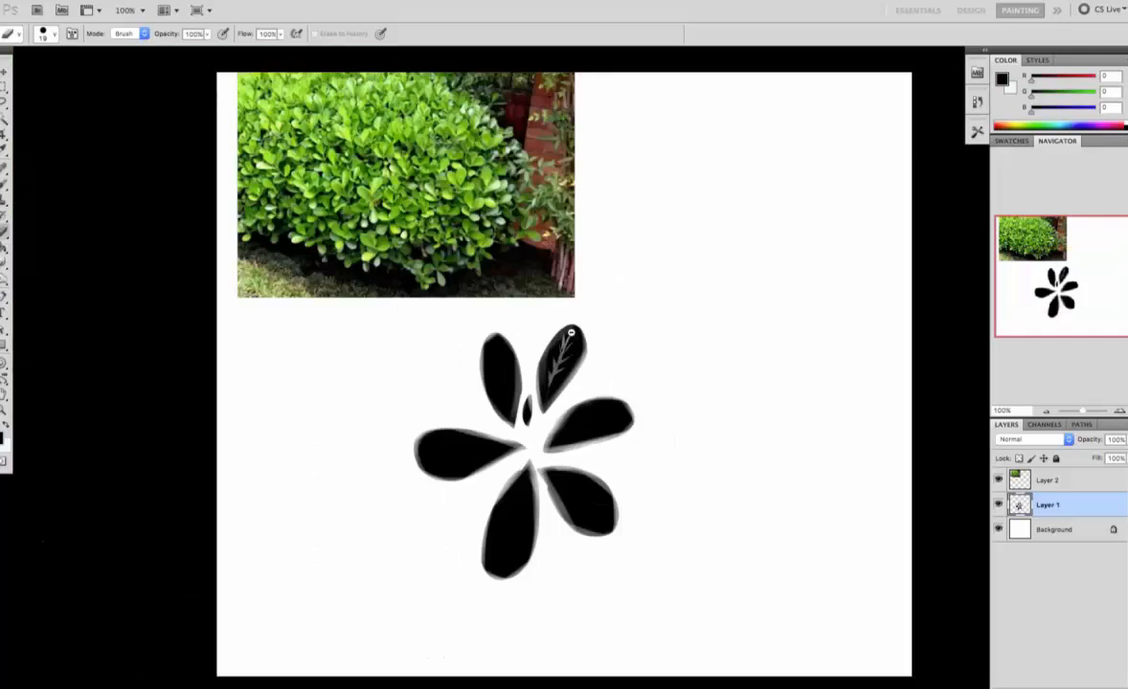
- Lasso a branching vein pattern in the upper-left leaf, lightly erase inside it, and deselect it
key(super+plus)
key(super+plus)
key(super+plus)
mouse_move(468, 319)
mouse_down()
mouse_move(498, 356)
mouse_move(519, 356)
mouse_up()
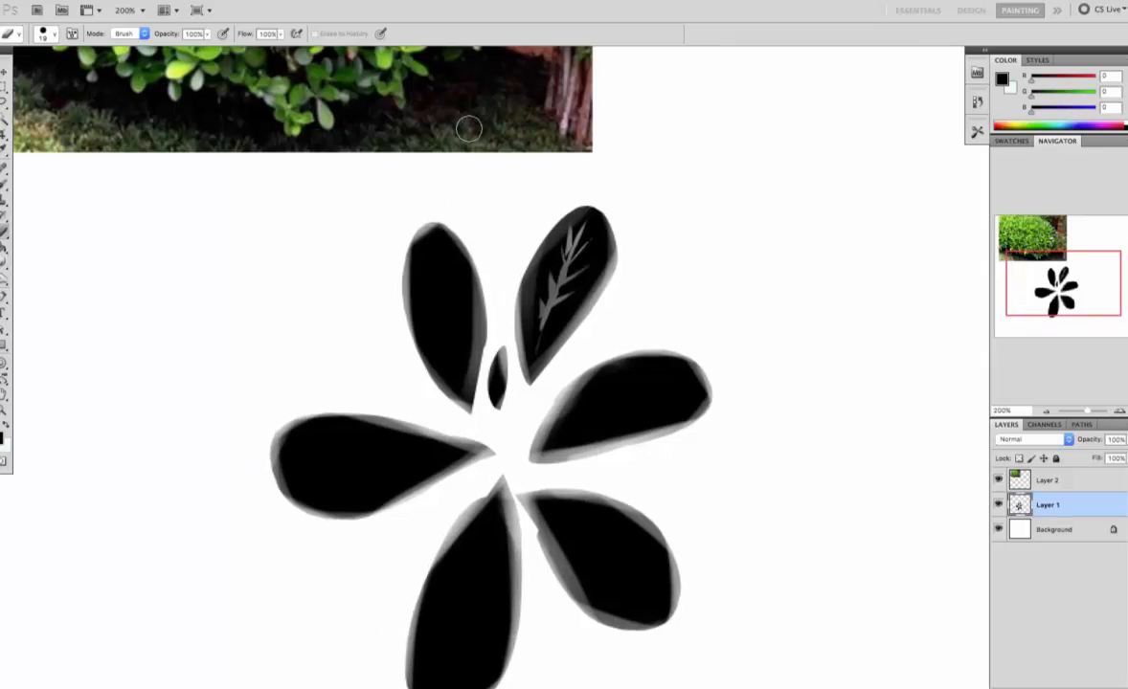
key(l)
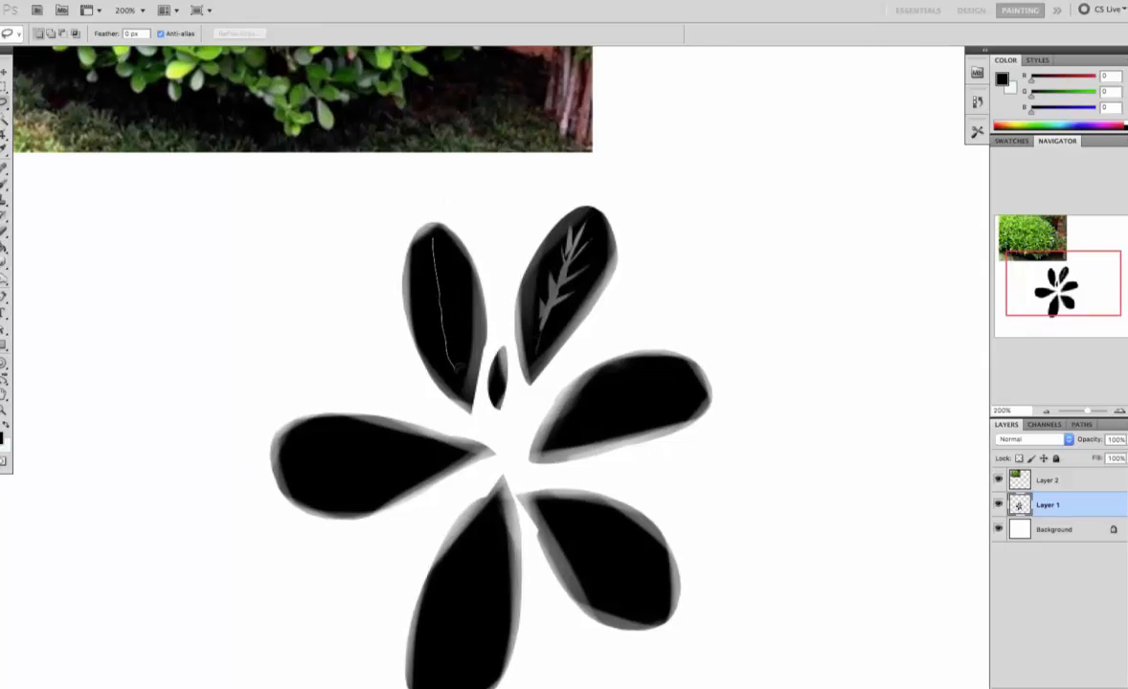
drag(447, 290, 449, 293)
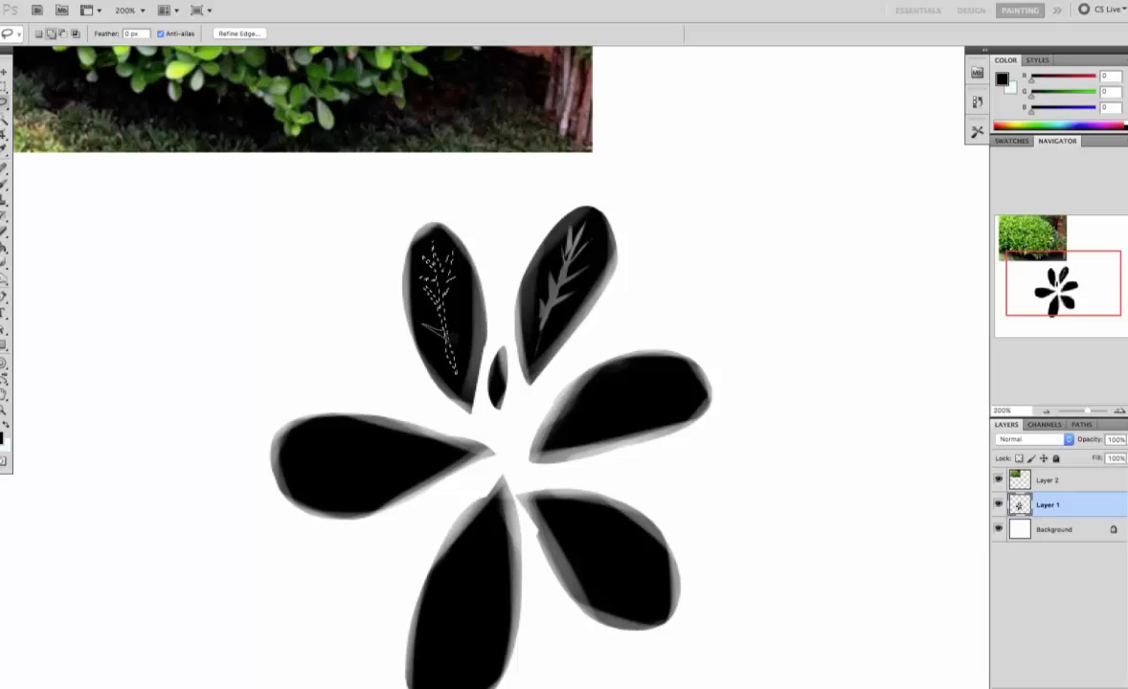
mouse_move(445, 328)
mouse_down()
mouse_move(461, 294)
mouse_move(454, 334)
mouse_up()
key(e)
mouse_move(442, 277)
mouse_down()
mouse_move(452, 352)
mouse_move(461, 321)
mouse_up()
key(ctrl+d)
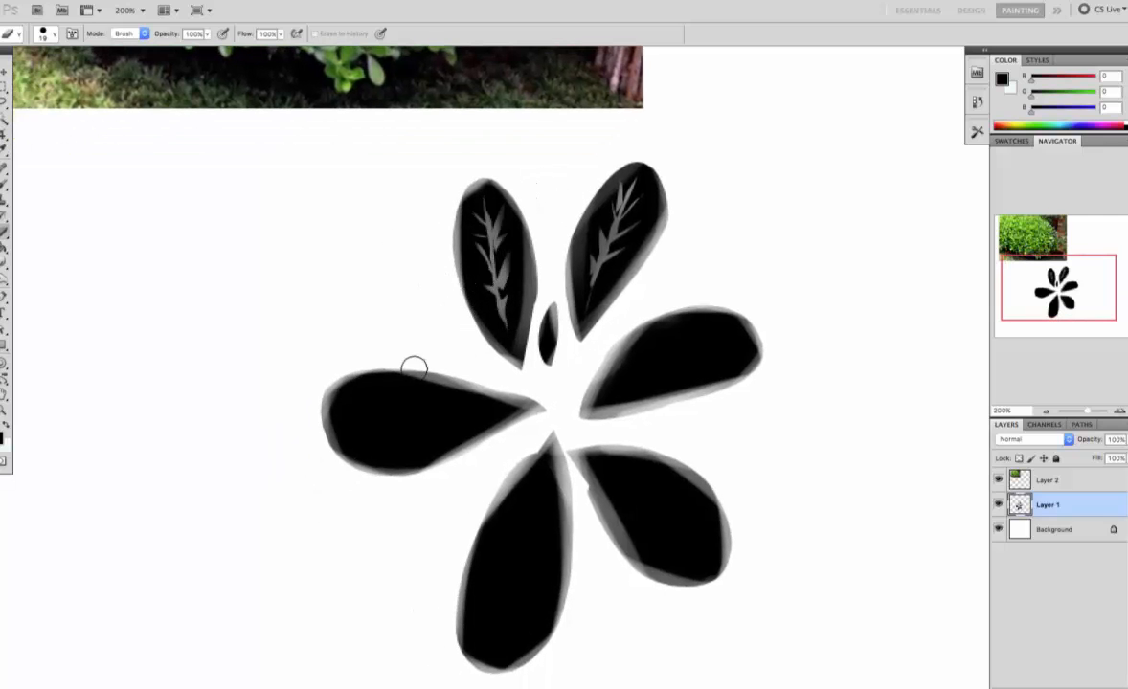
- Lasso a branching vein pattern along the cluster's left leaf, lightly erase inside it, and deselect it
key(l)
mouse_move(364, 410)
mouse_down()
mouse_move(469, 404)
mouse_move(352, 418)
mouse_move(419, 387)
mouse_move(439, 408)
mouse_move(485, 402)
mouse_move(400, 450)
mouse_move(455, 410)
mouse_move(377, 443)
mouse_move(435, 443)
mouse_move(471, 404)
mouse_up()
key(e)
key(super+d)
- Lasso branching vein patterns inside the bottom, lower-right and right leaves of the cluster as one combined selection
mouse_move(532, 527)
mouse_down()
mouse_move(460, 463)
mouse_move(492, 403)
mouse_move(450, 416)
mouse_up()
key(l)
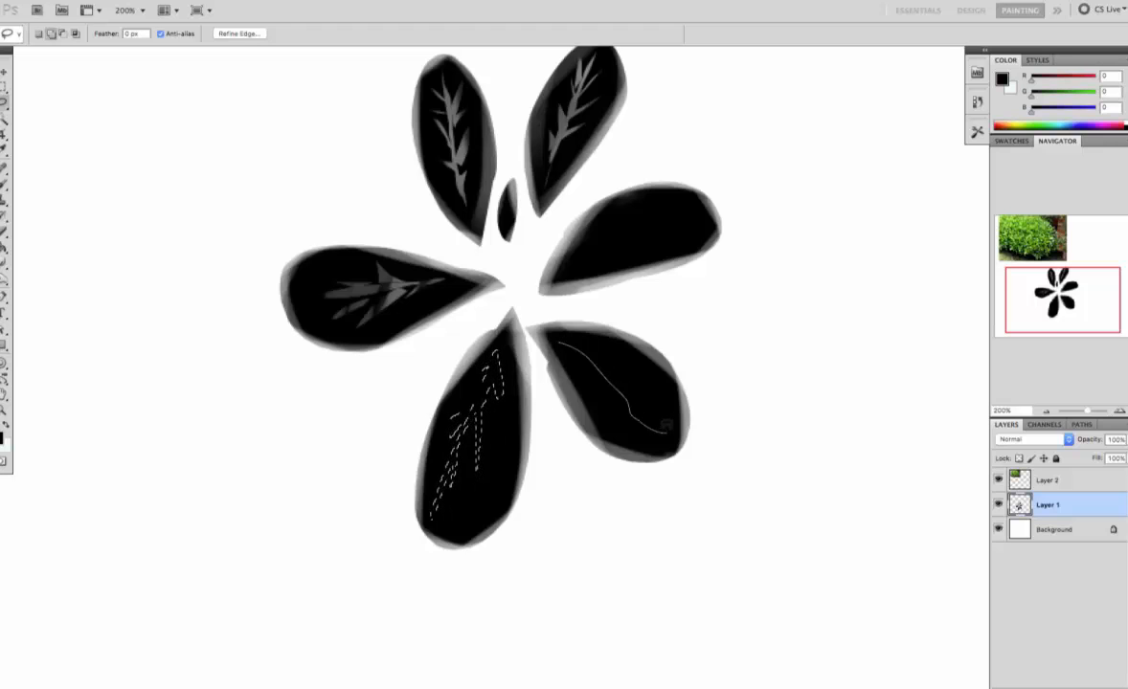
drag(606, 353, 563, 343)
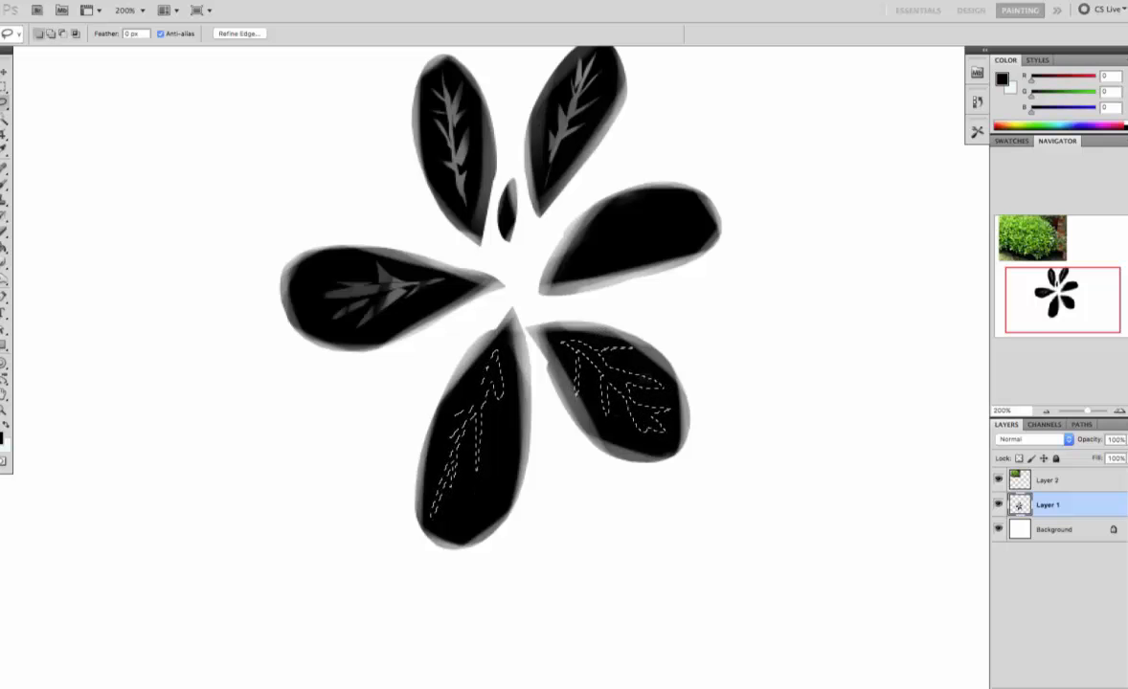
mouse_move(585, 255)
mouse_down()
mouse_move(648, 204)
mouse_move(585, 255)
mouse_move(686, 226)
mouse_move(634, 201)
mouse_up()
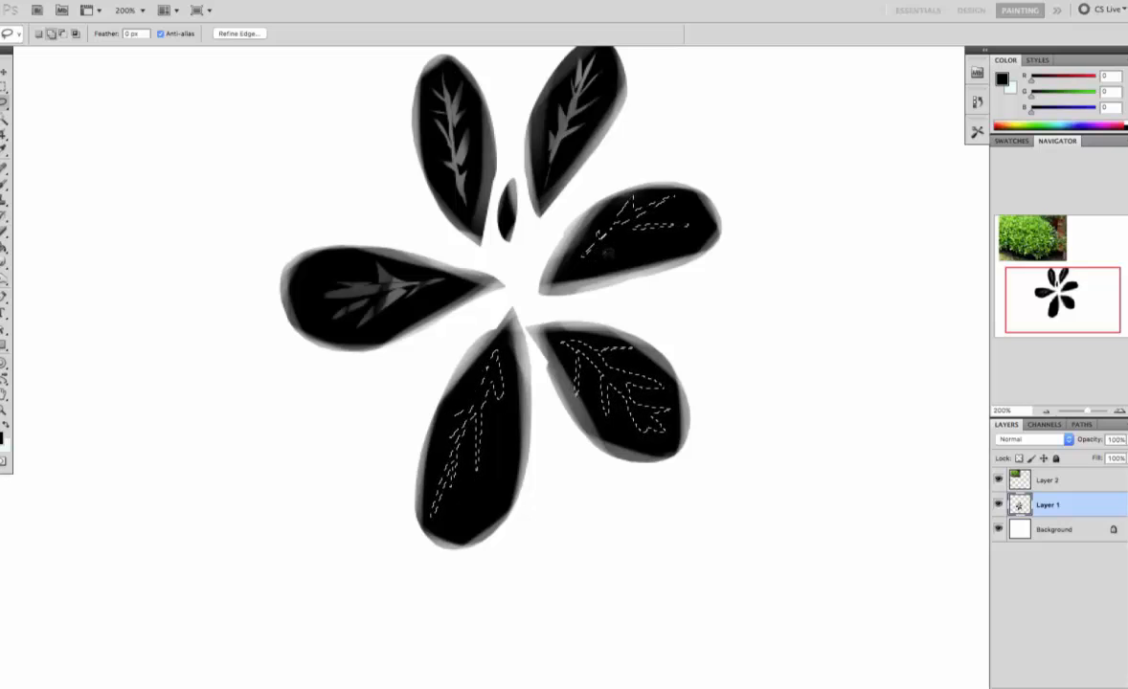
- Lightly erase inside the vein selections on the three remaining leaves to make grey veins, and deselect them
key(b)
mouse_move(600, 242)
mouse_down()
mouse_move(497, 357)
mouse_move(489, 440)
mouse_move(627, 428)
mouse_move(656, 374)
mouse_move(592, 365)
mouse_move(650, 183)
mouse_move(576, 271)
mouse_move(640, 288)
mouse_move(645, 225)
mouse_move(676, 299)
mouse_move(697, 231)
mouse_up()
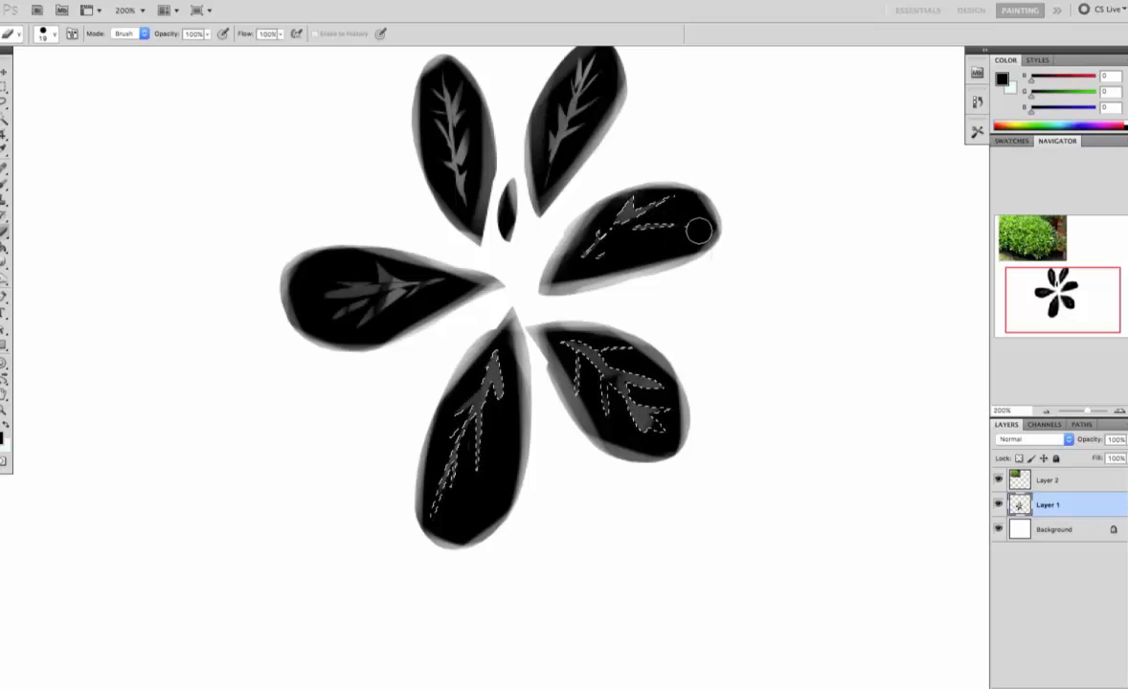
key(ctrl+d)
- Enlarge the eraser to 99 px and softly fade the outer parts of all the leaves around the cluster
alt+click(623, 320)
alt+click(623, 320)
drag(635, 370, 570, 364)
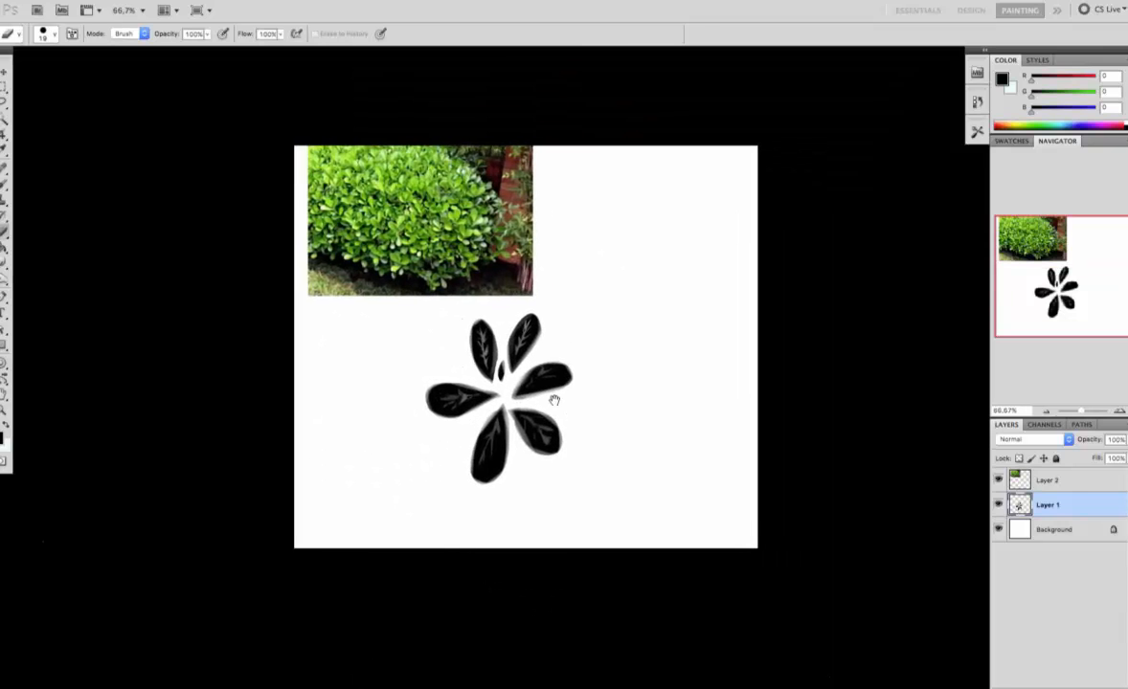
right_click(544, 268)
drag(586, 293, 609, 293)
click(607, 217)
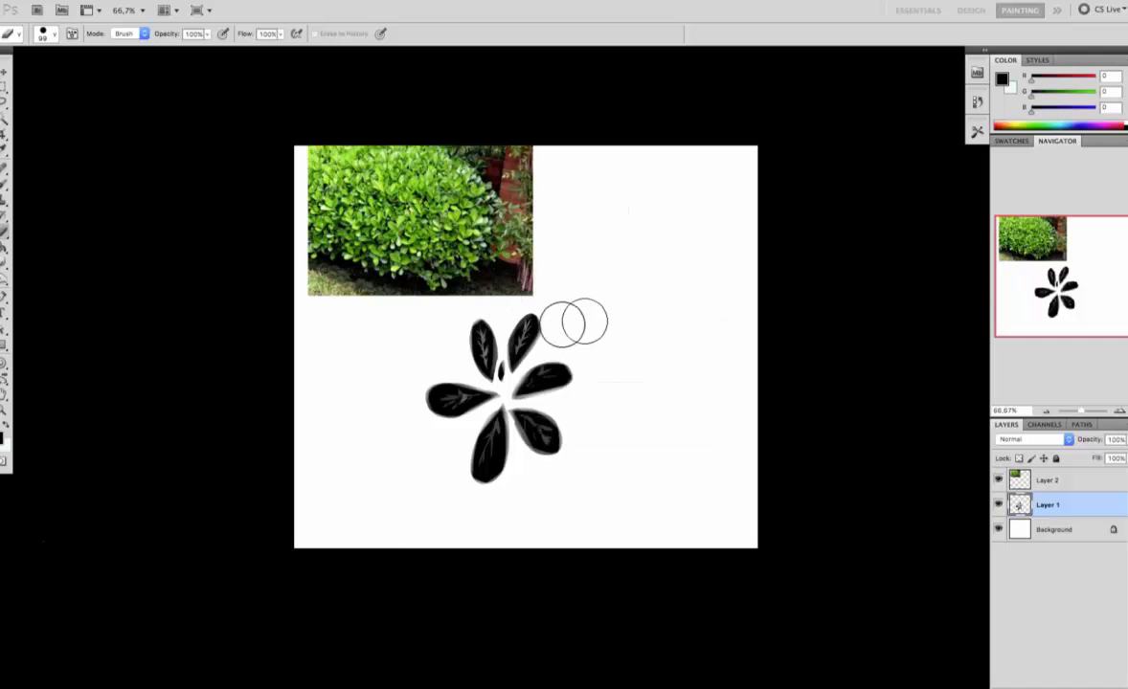
mouse_move(418, 428)
mouse_down()
mouse_move(435, 480)
mouse_move(431, 410)
mouse_move(462, 488)
mouse_up()
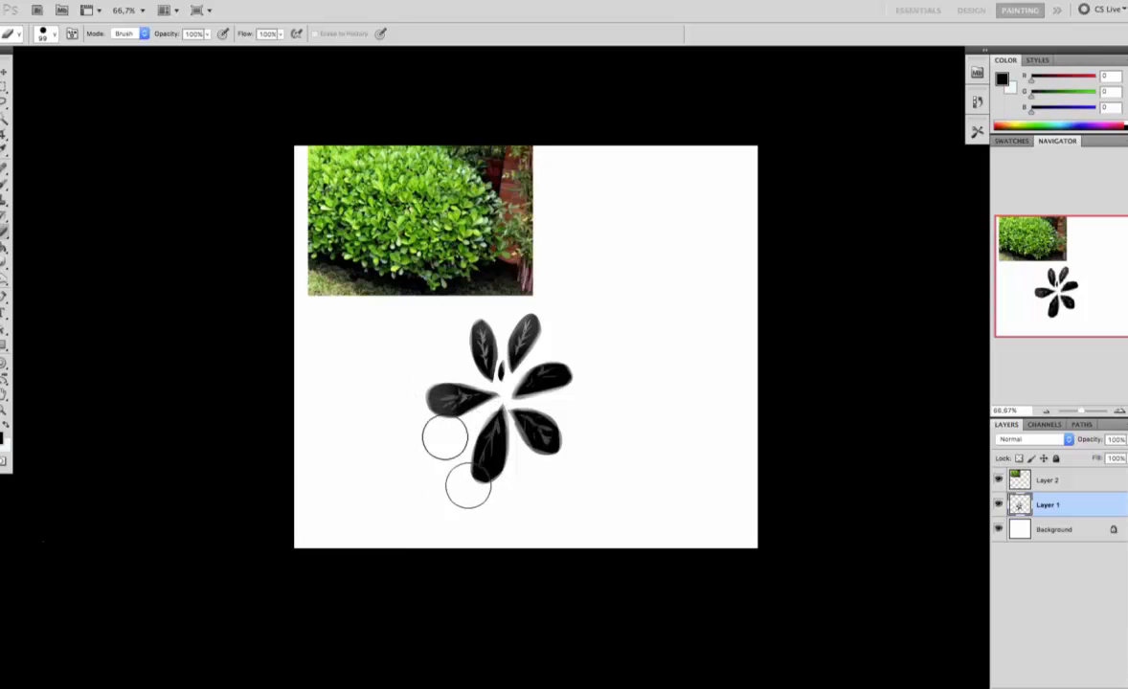
mouse_move(445, 437)
mouse_down()
mouse_move(479, 484)
mouse_move(496, 470)
mouse_move(488, 458)
mouse_move(513, 481)
mouse_move(569, 421)
mouse_move(561, 337)
mouse_move(583, 398)
mouse_move(587, 370)
mouse_move(567, 357)
mouse_move(579, 356)
mouse_up()
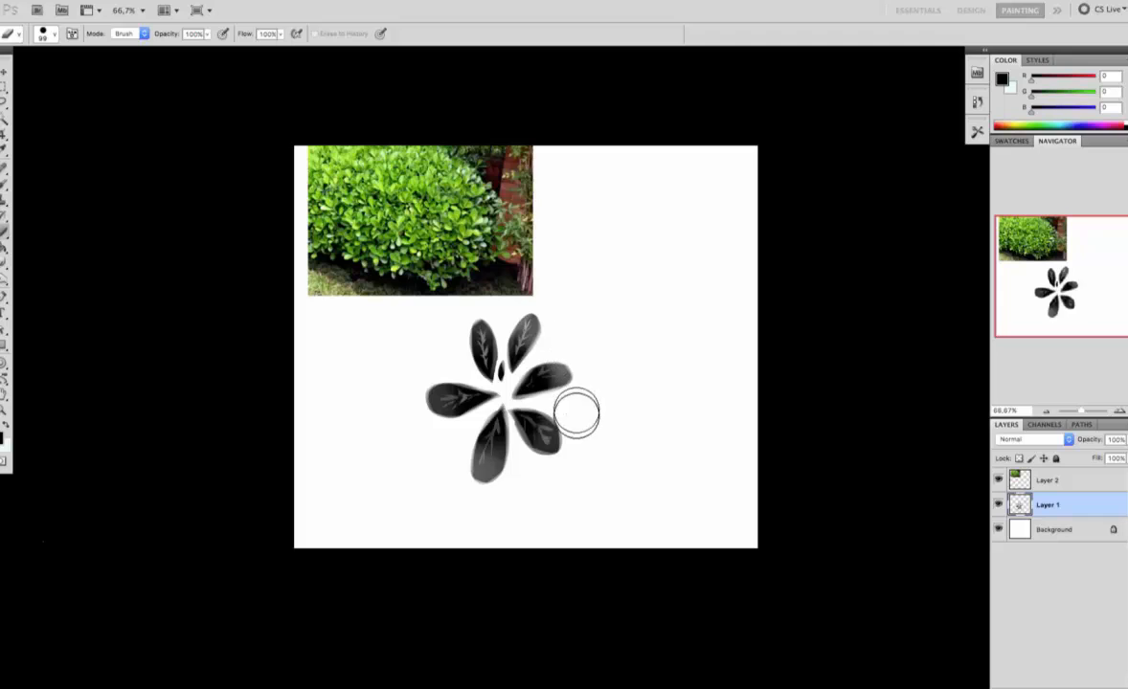
- Move the leaf cluster slightly up and widen it horizontally with Free Transform
key(v)
drag(511, 397, 524, 372)
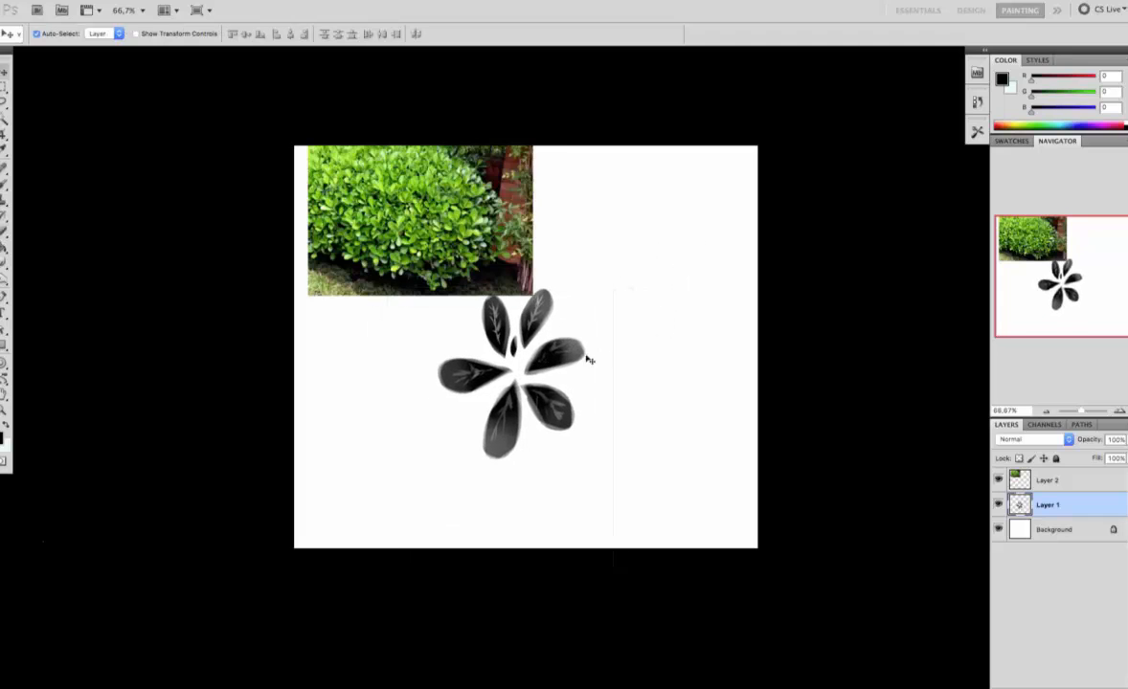
key(ctrl+t)
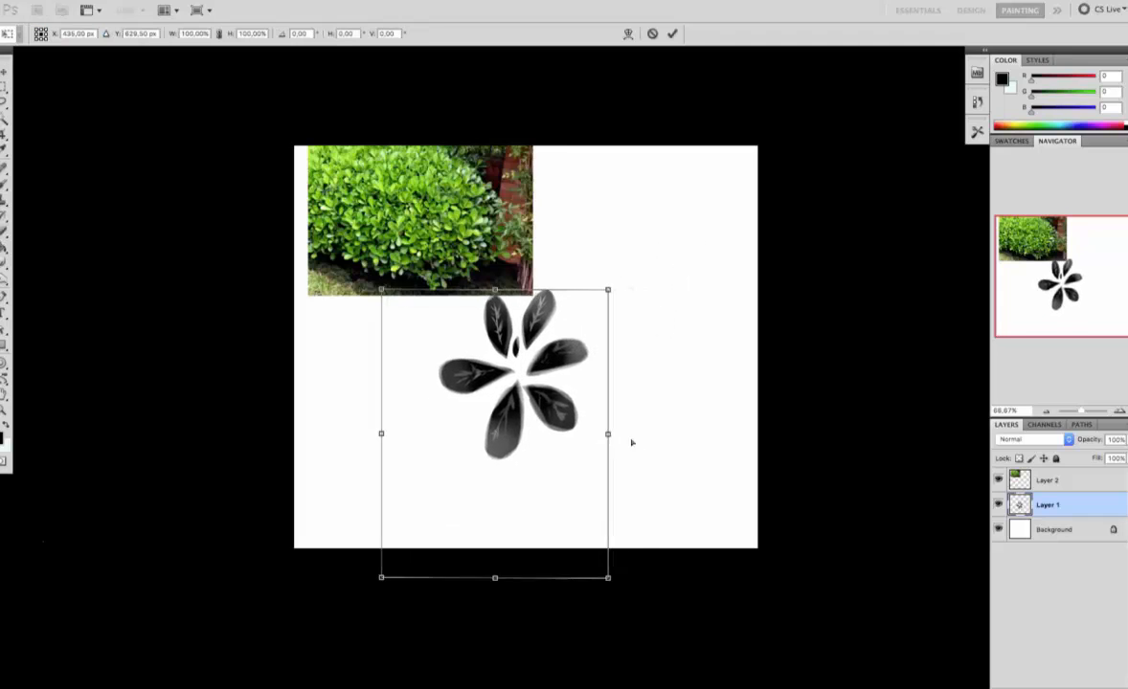
drag(607, 432, 646, 444)
key(Return)
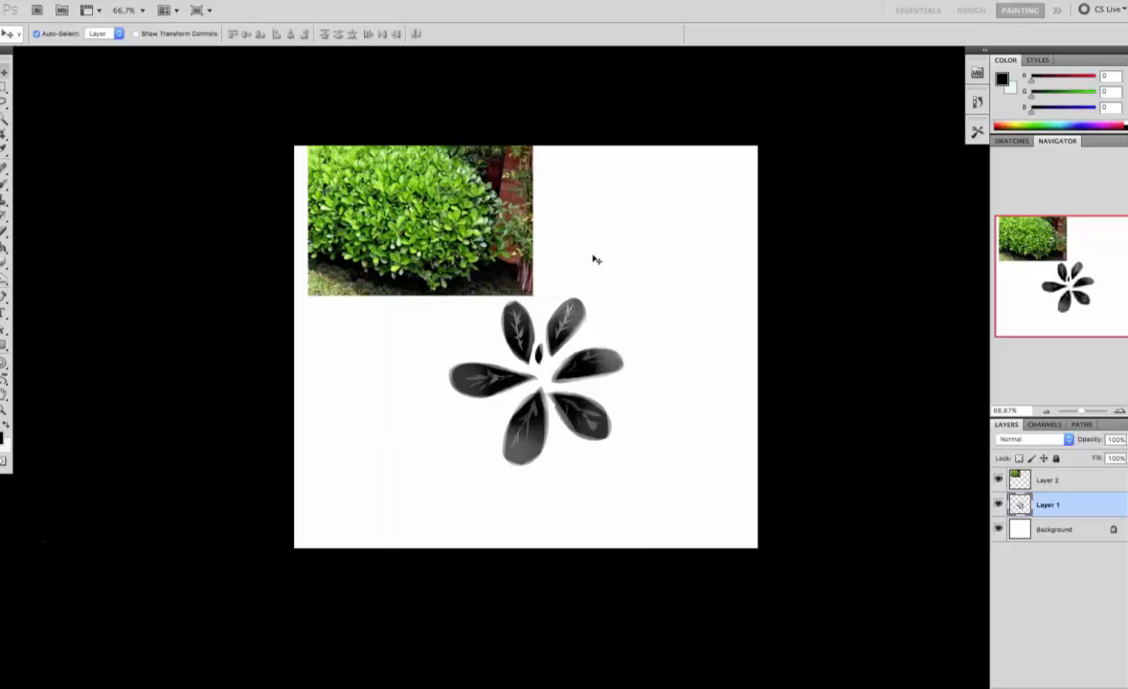
- Delete the bush reference photo layer and move the leaf cluster towards the middle of the canvas
drag(496, 259, 492, 314)
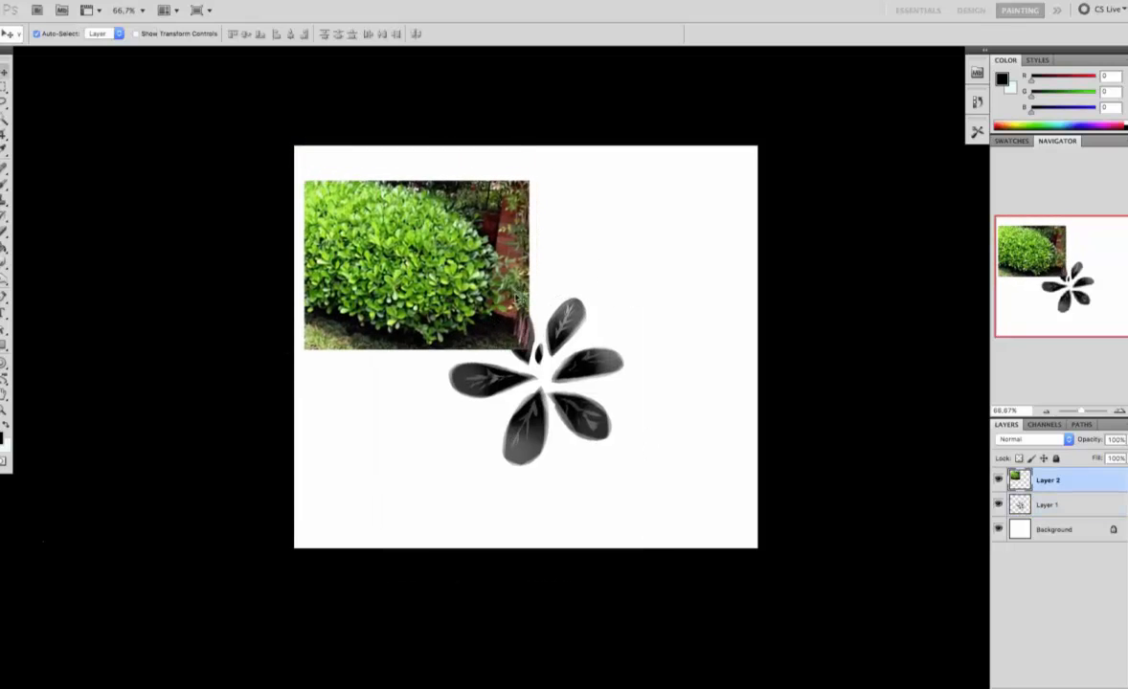
key(Delete)
drag(594, 364, 575, 328)
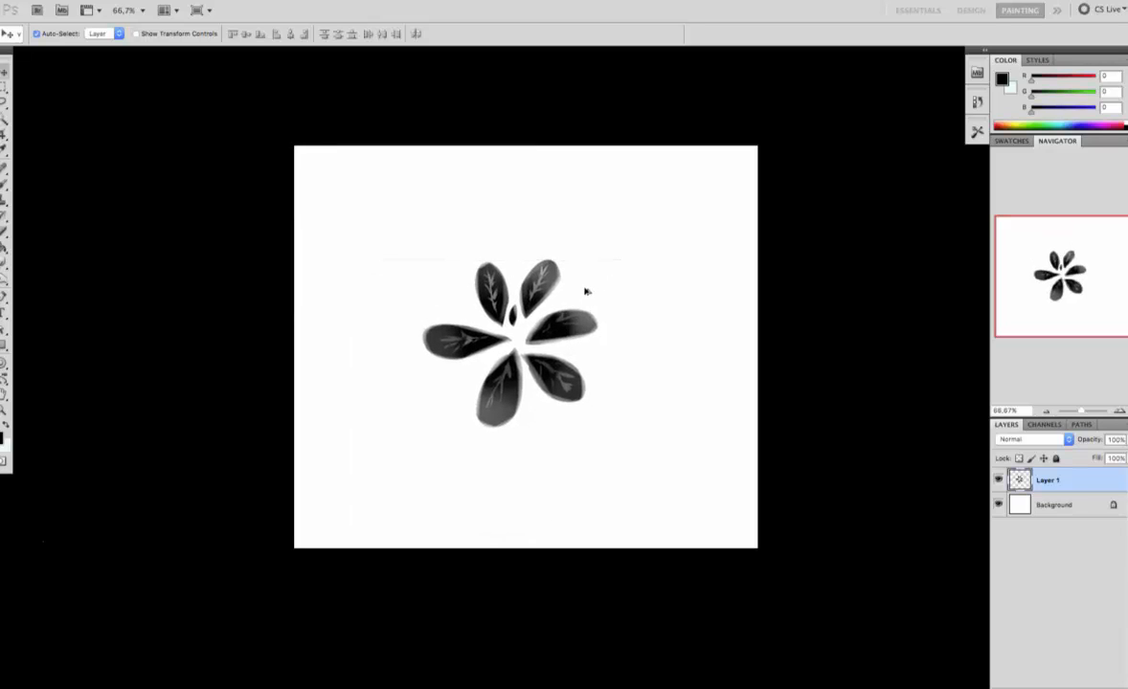
- Scale the leaf cluster proportionally to about 133% and centre it on the canvas
key(ctrl+t)
drag(623, 259, 723, 188)
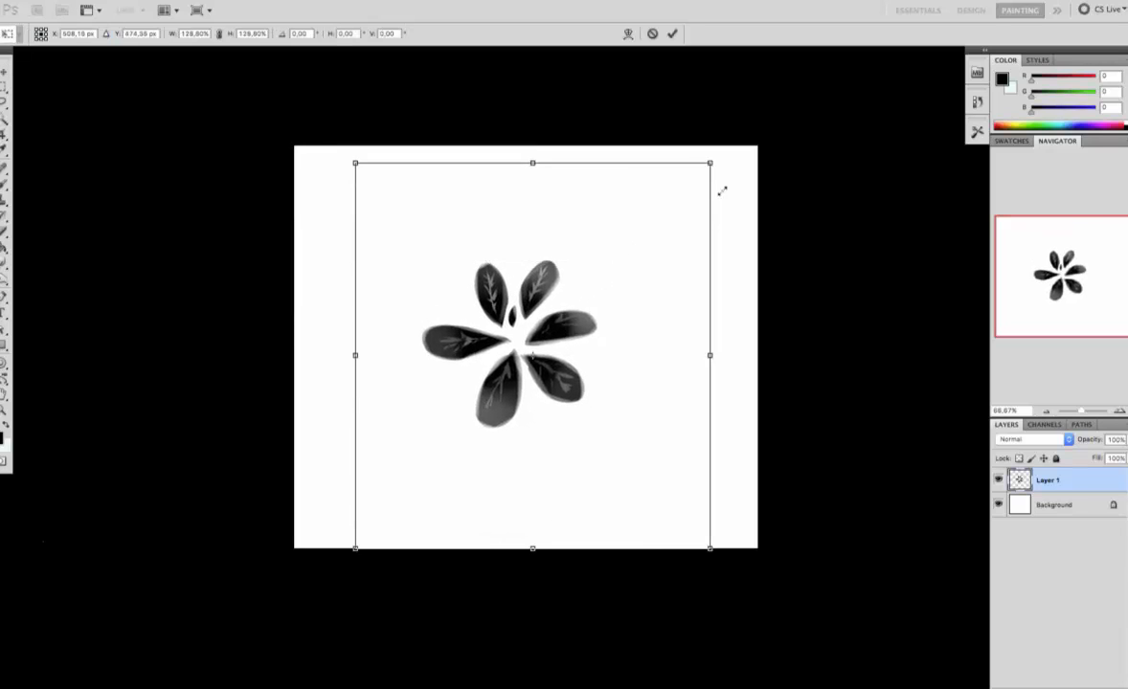
drag(683, 235, 637, 286)
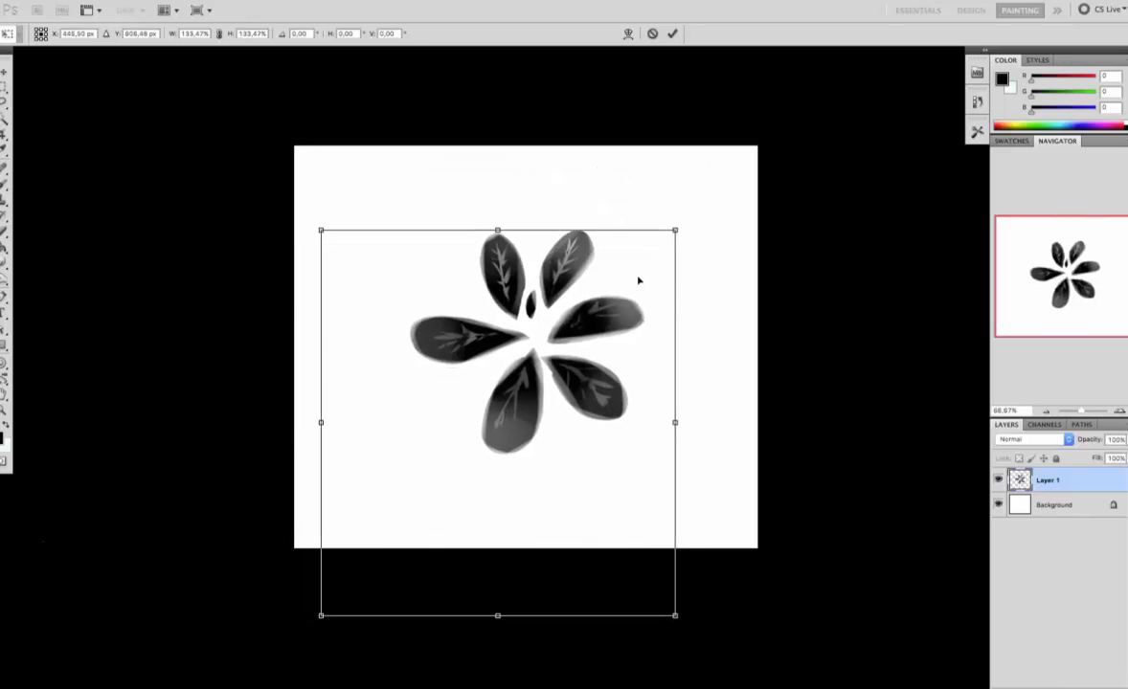
key(Return)
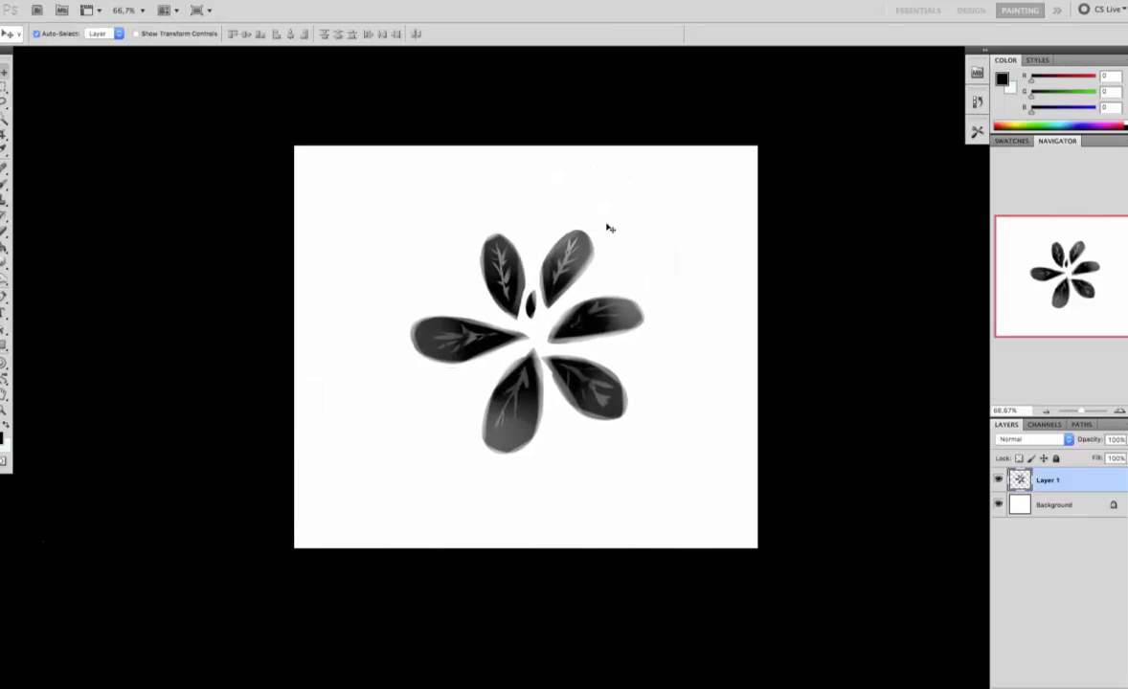
- On a new layer between the background and the cluster, lasso small leaf shapes in the gaps between the leaves
click(1038, 504)
key(super+shift+n)
key(Return)
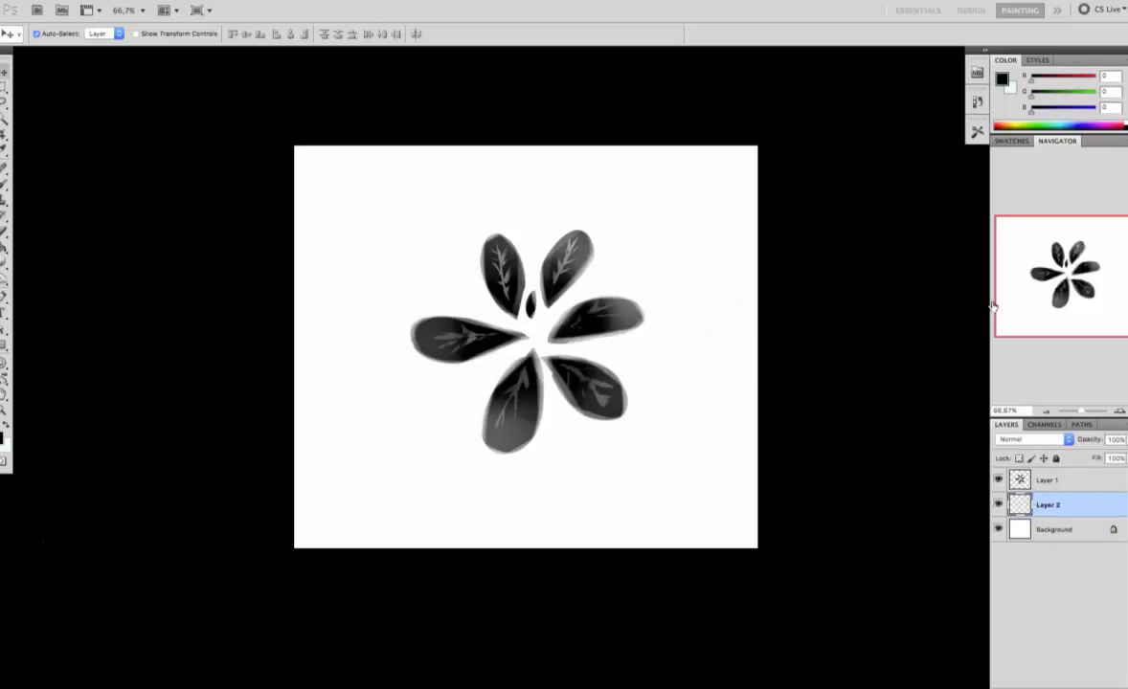
key(l)
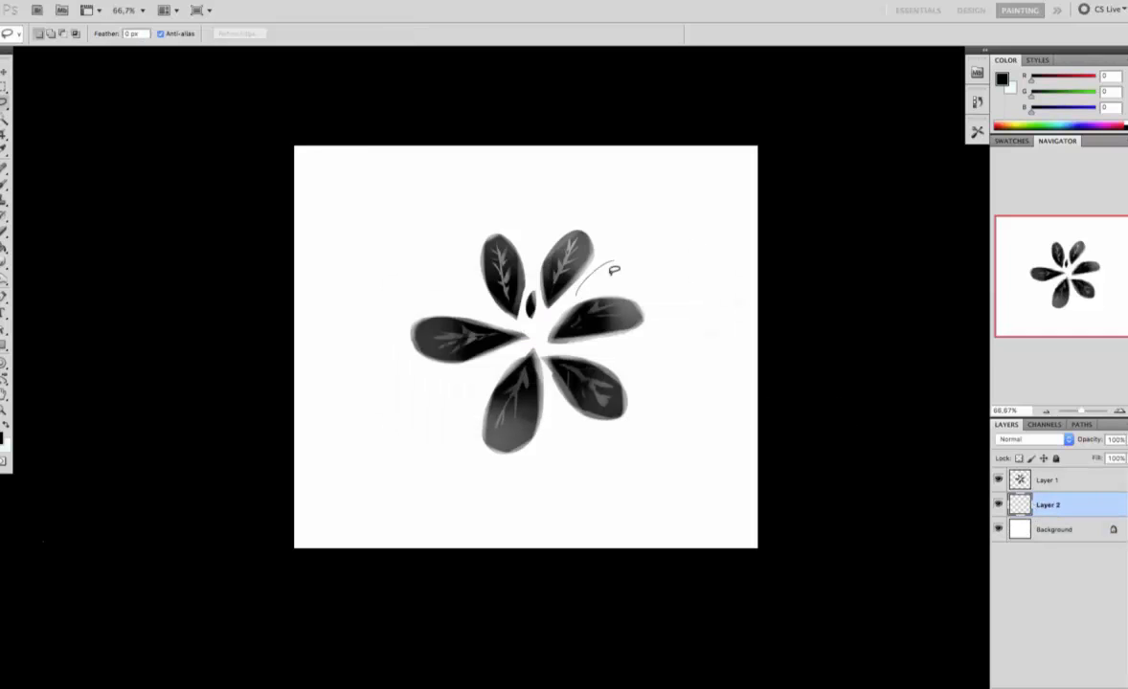
drag(614, 271, 574, 293)
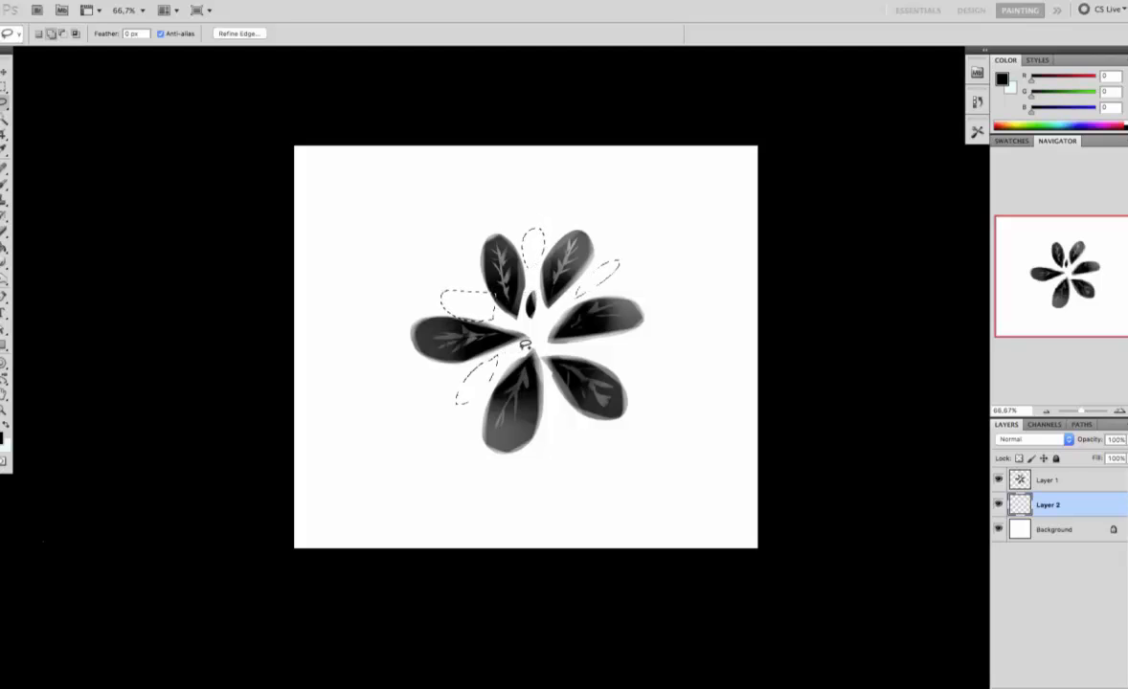
drag(497, 316, 533, 303)
shift+drag(533, 351, 522, 342)
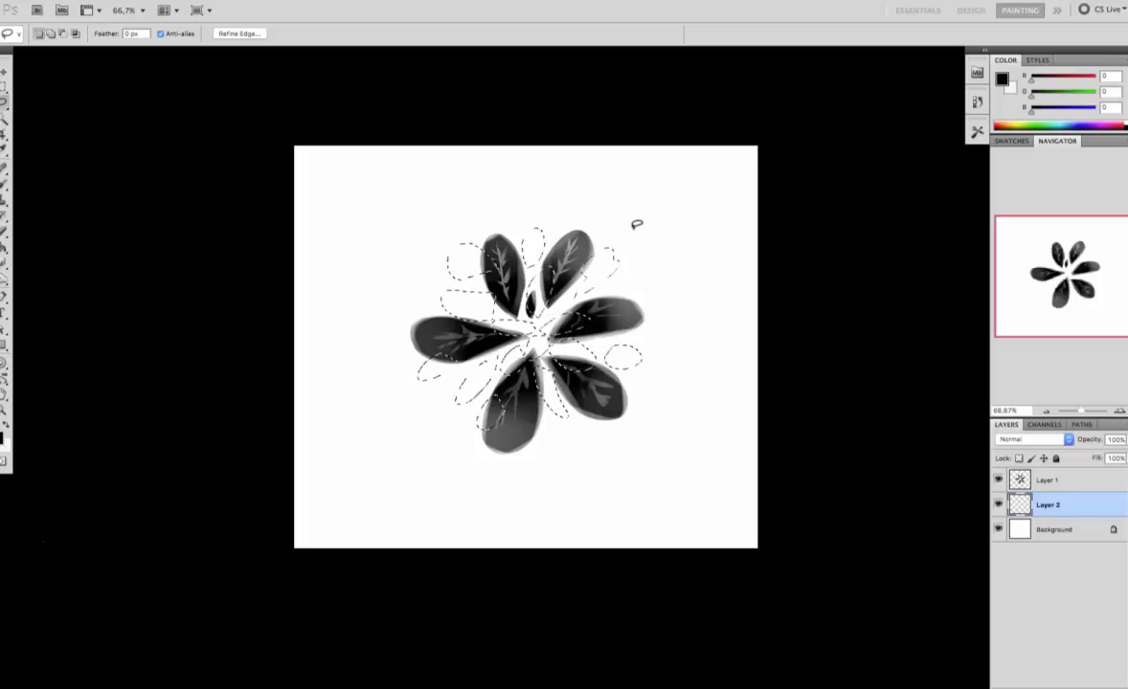
- Paint the selected small leaf shapes light grey using a sampled 106 grey and a 110 px brush, and deselect them
key(b)
alt+click(634, 303)
mouse_move(603, 273)
mouse_down()
mouse_move(517, 400)
mouse_move(468, 403)
mouse_up()
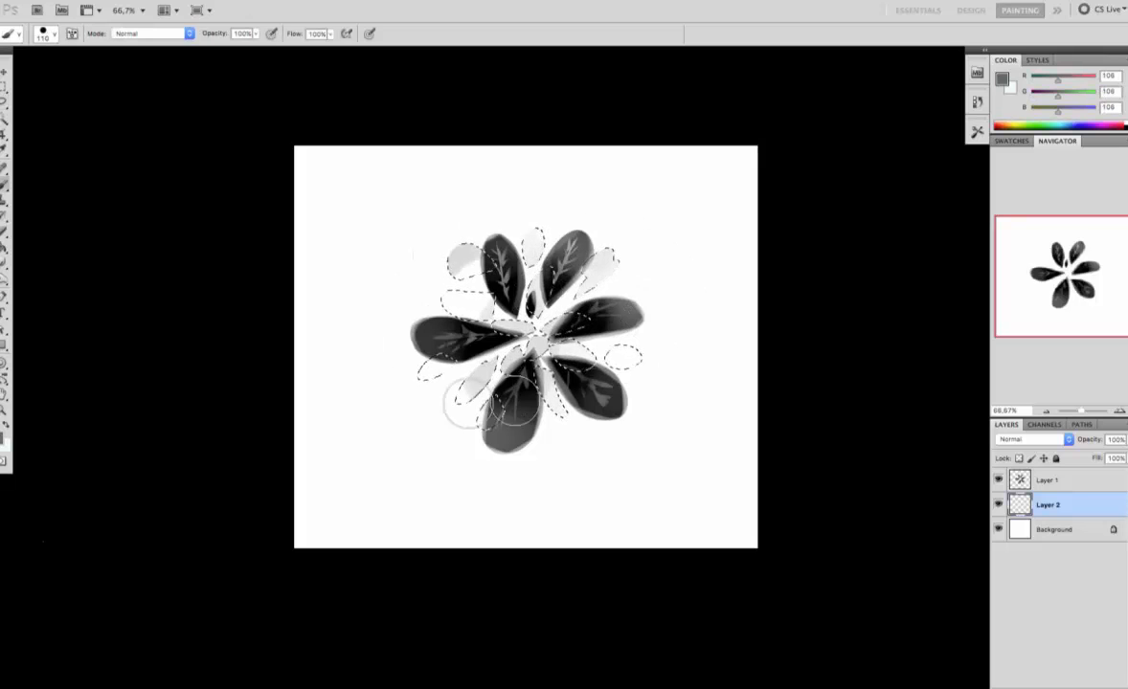
drag(584, 404, 522, 272)
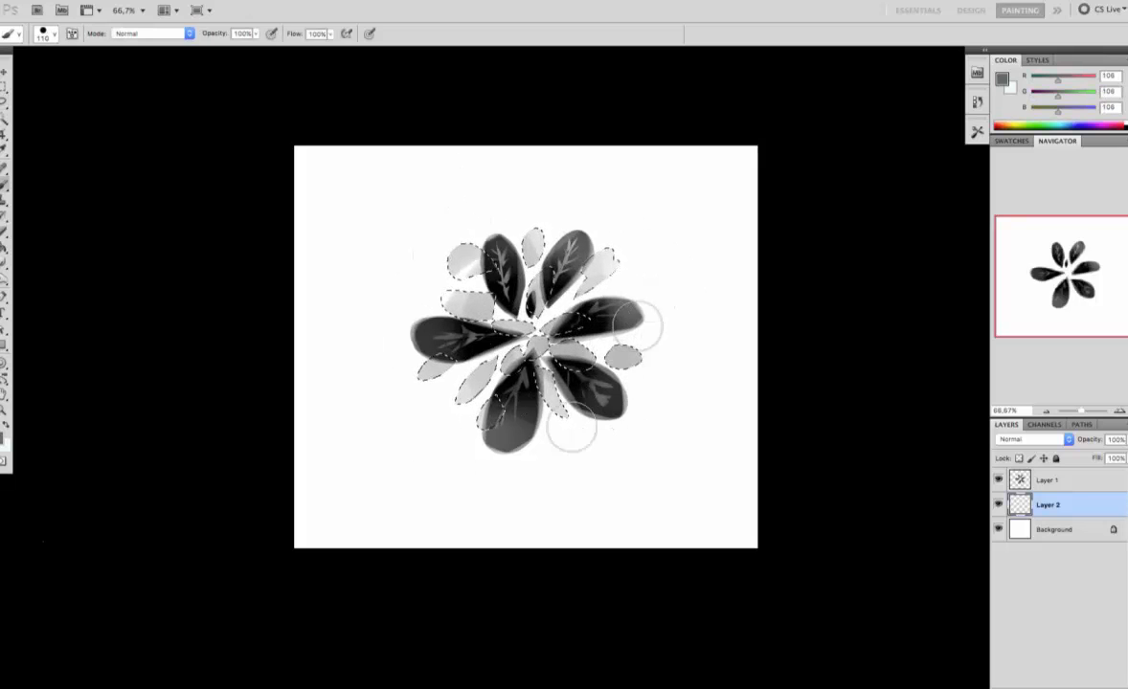
key(ctrl+d)
- Reposition and shrink the grey background leaves behind the cluster, and fade their outer ends with the eraser
key(v)
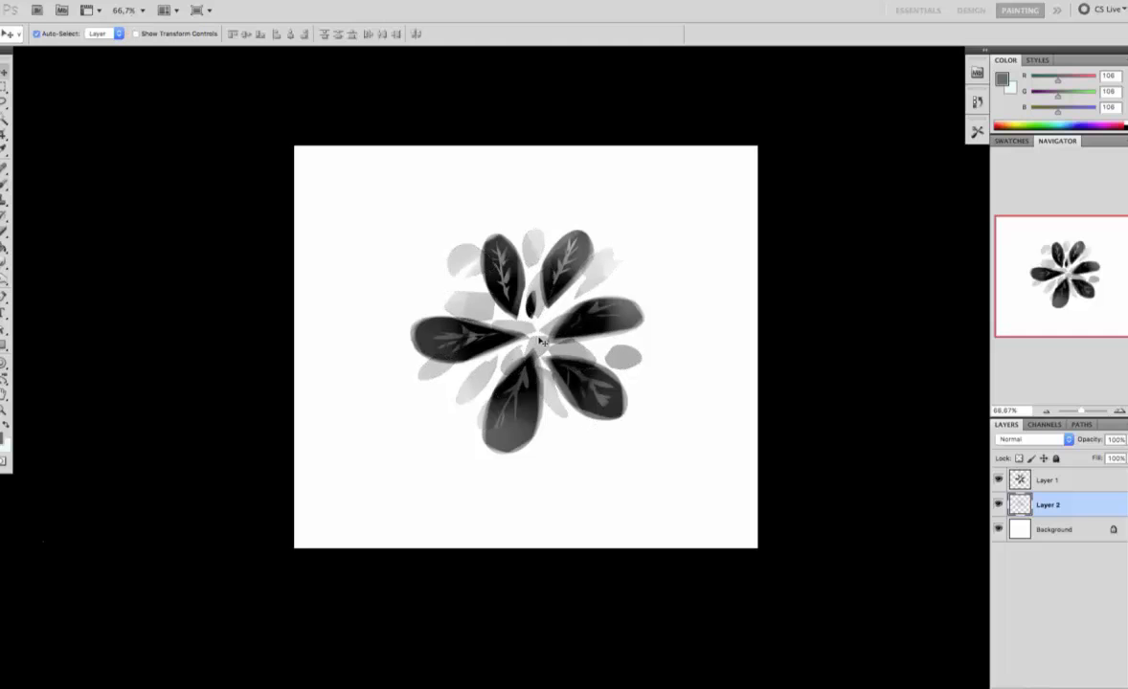
drag(542, 342, 552, 346)
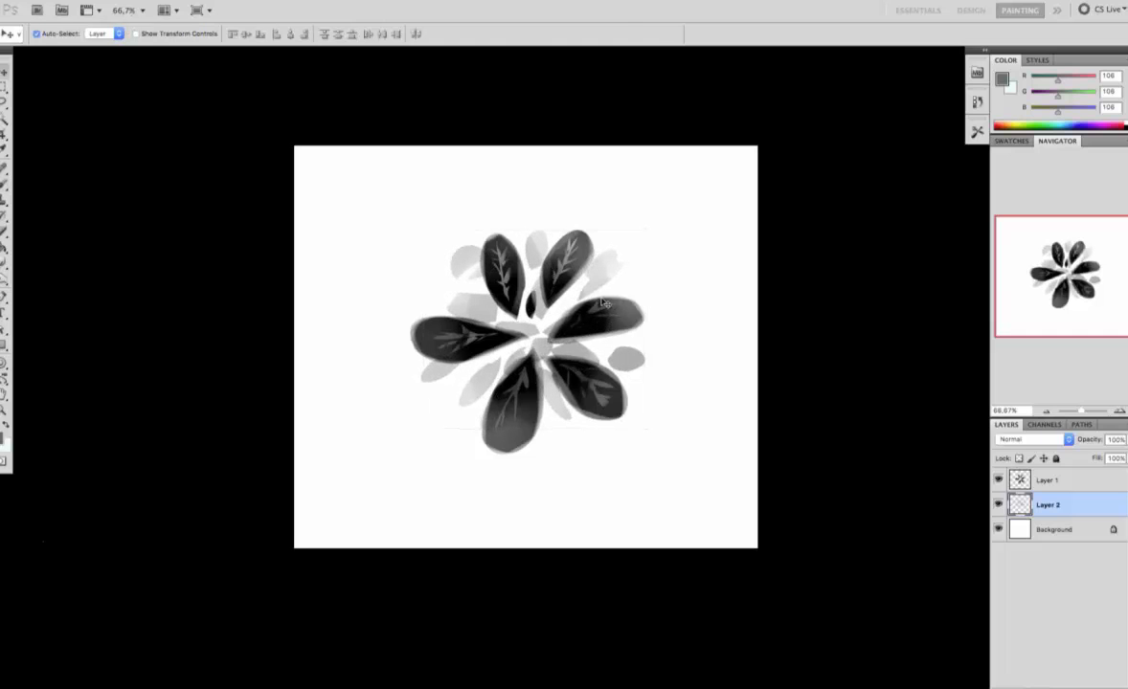
key(ctrl+t)
key(Return)
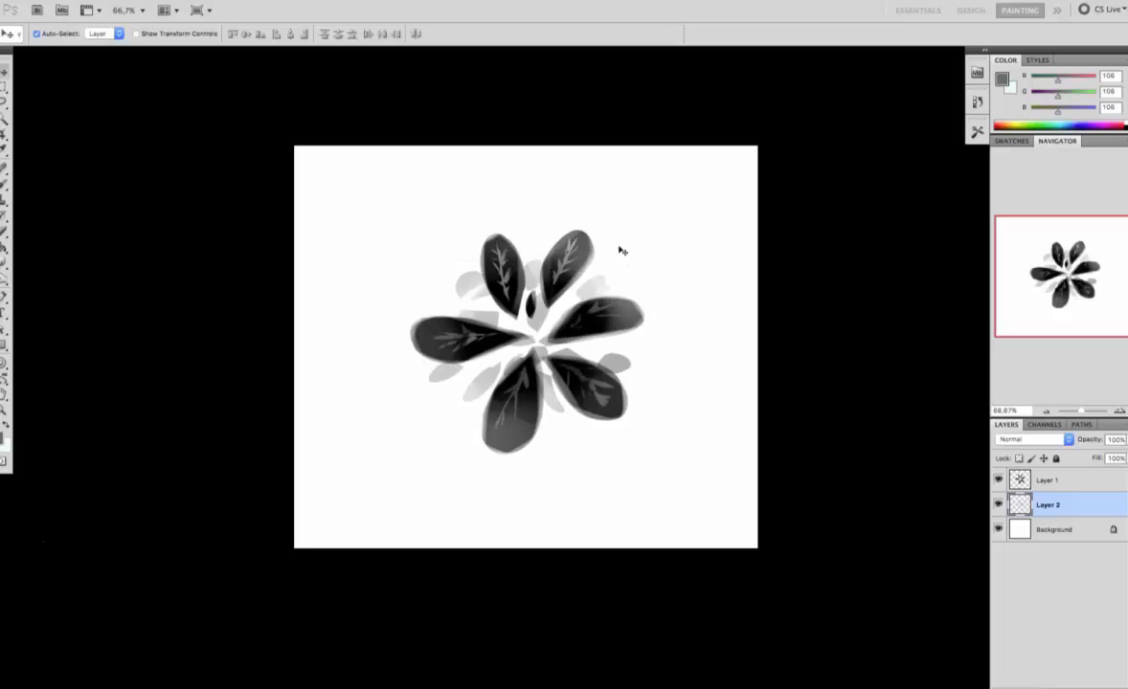
key(e)
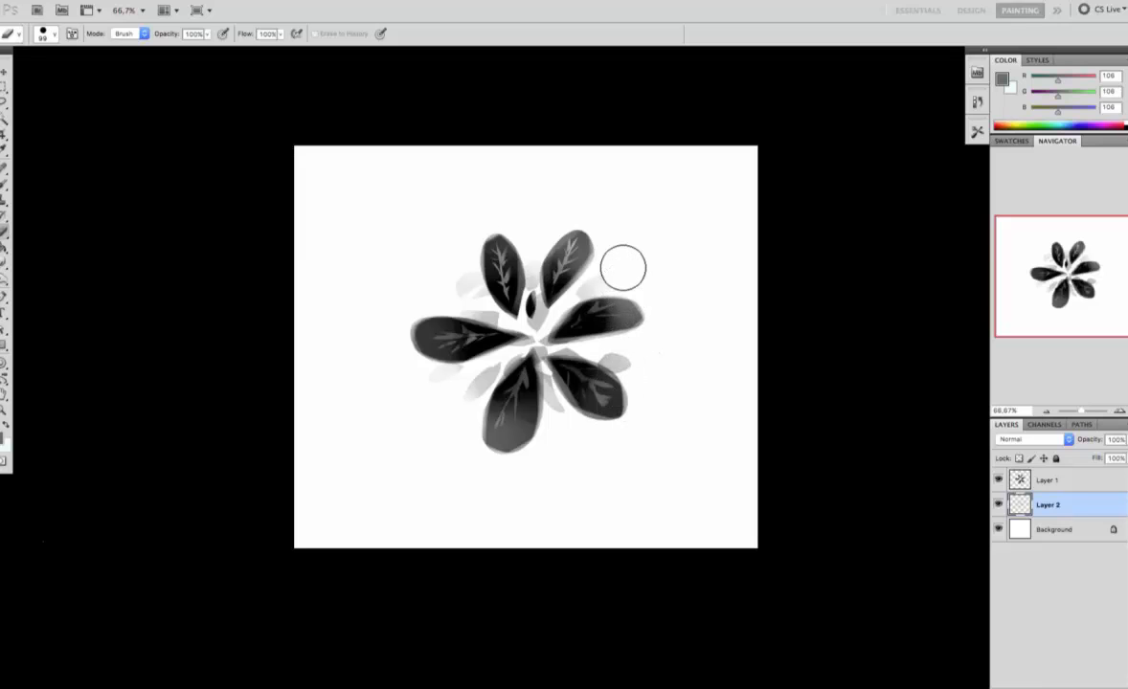
- Duplicate the grey leaf layer, with the copy rotated about -53°, flipped horizontally and set to 34% fill
key(ctrl+j)
key(ctrl+t)
drag(713, 244, 629, 452)
right_click(580, 333)
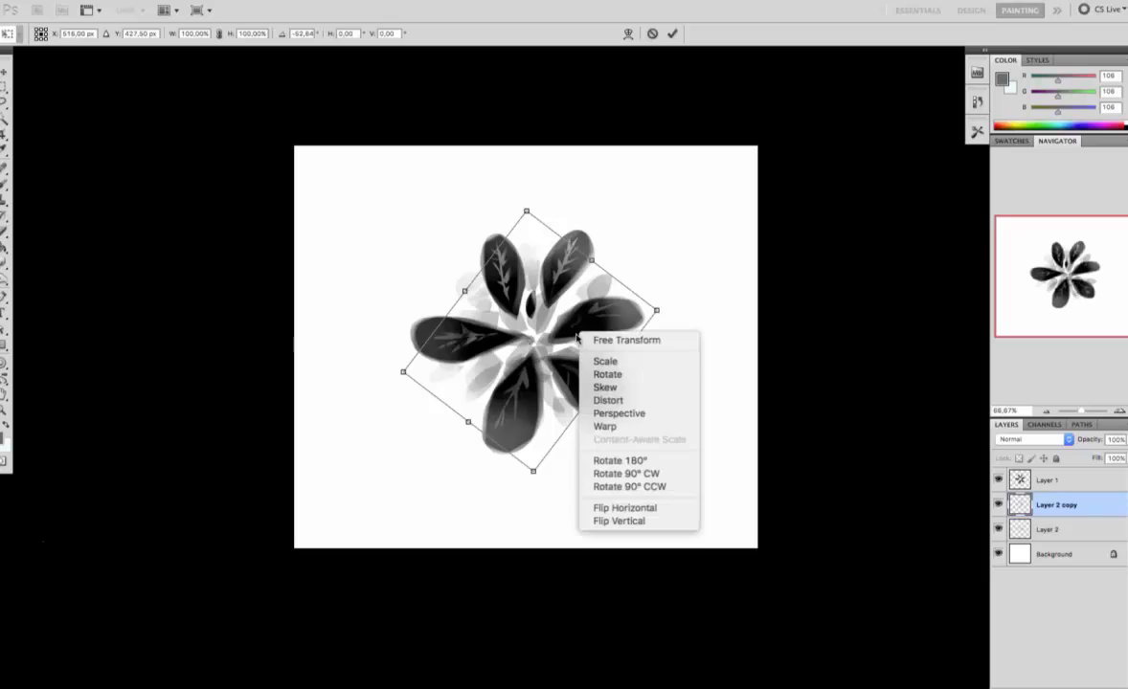
click(593, 510)
key(Return)
key(b)
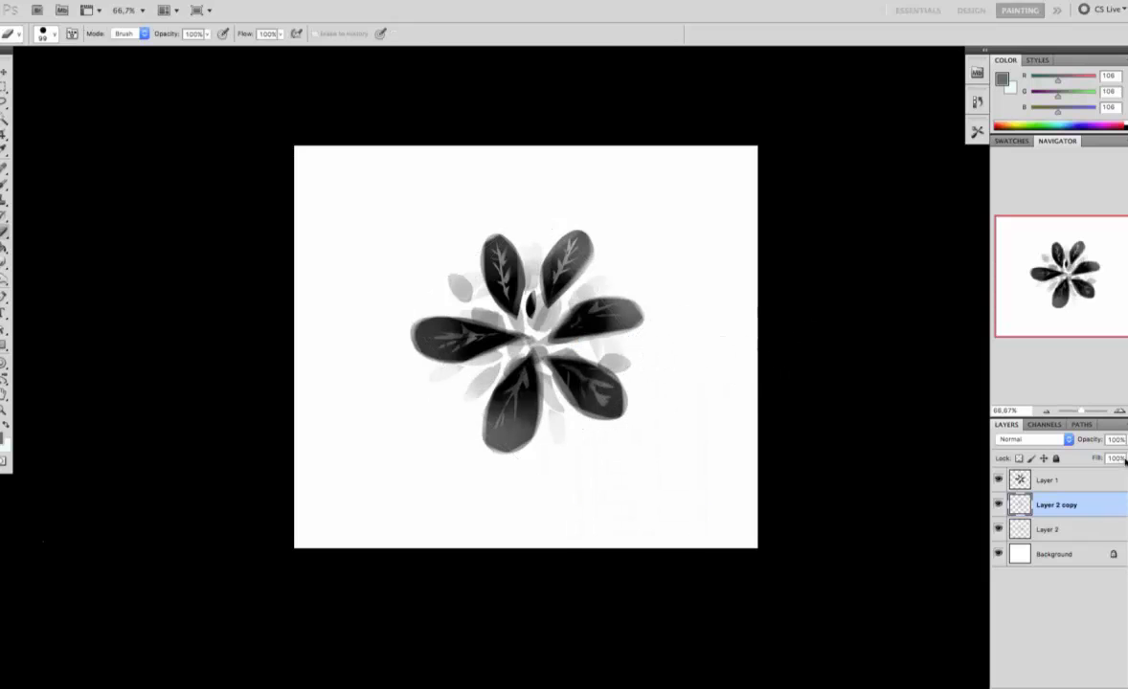
drag(1126, 459, 1087, 474)
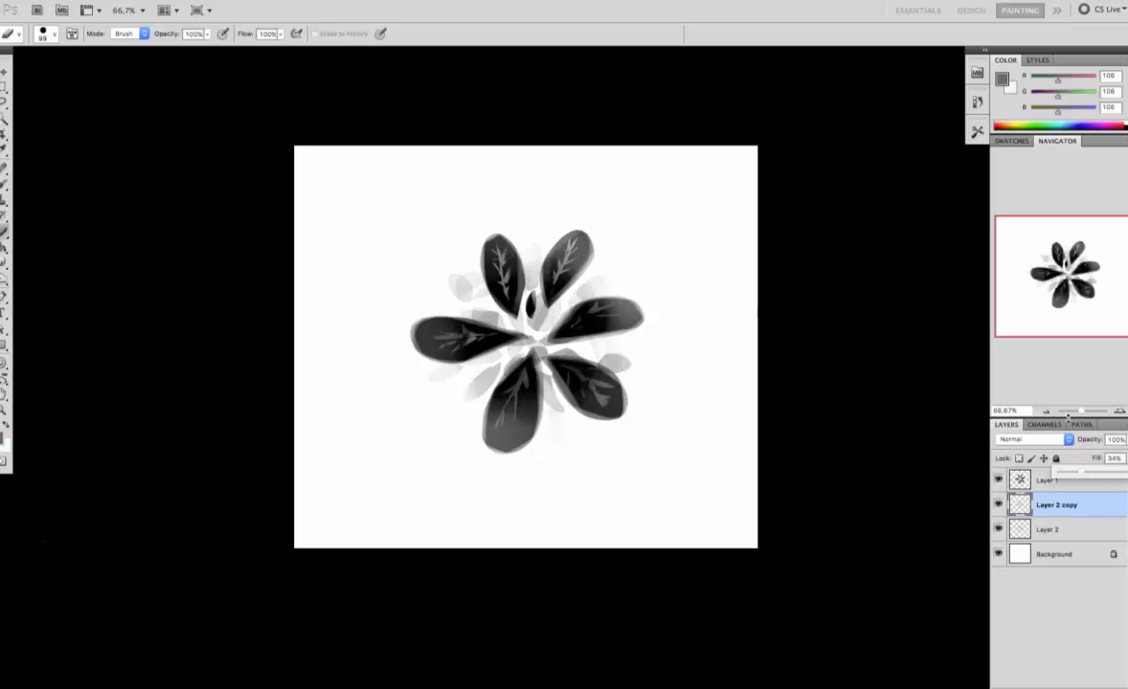
- Select all three leaf layers, nudge them slightly down, and merge them into one layer
key(v)
drag(405, 213, 677, 478)
drag(615, 312, 619, 322)
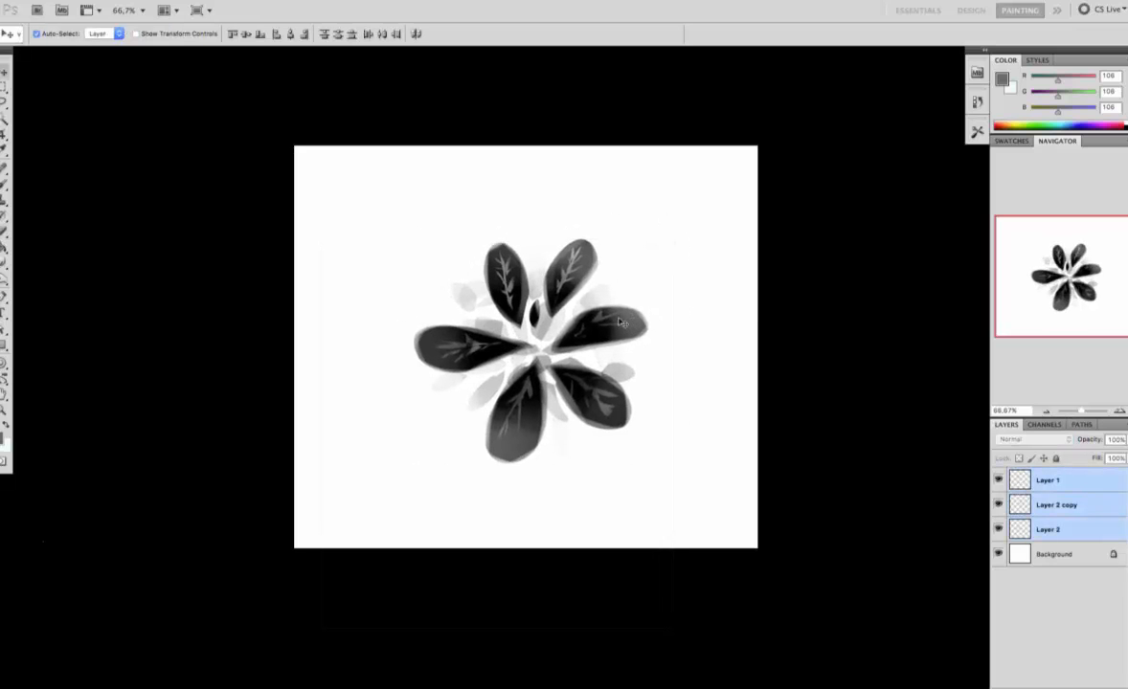
right_click(1063, 479)
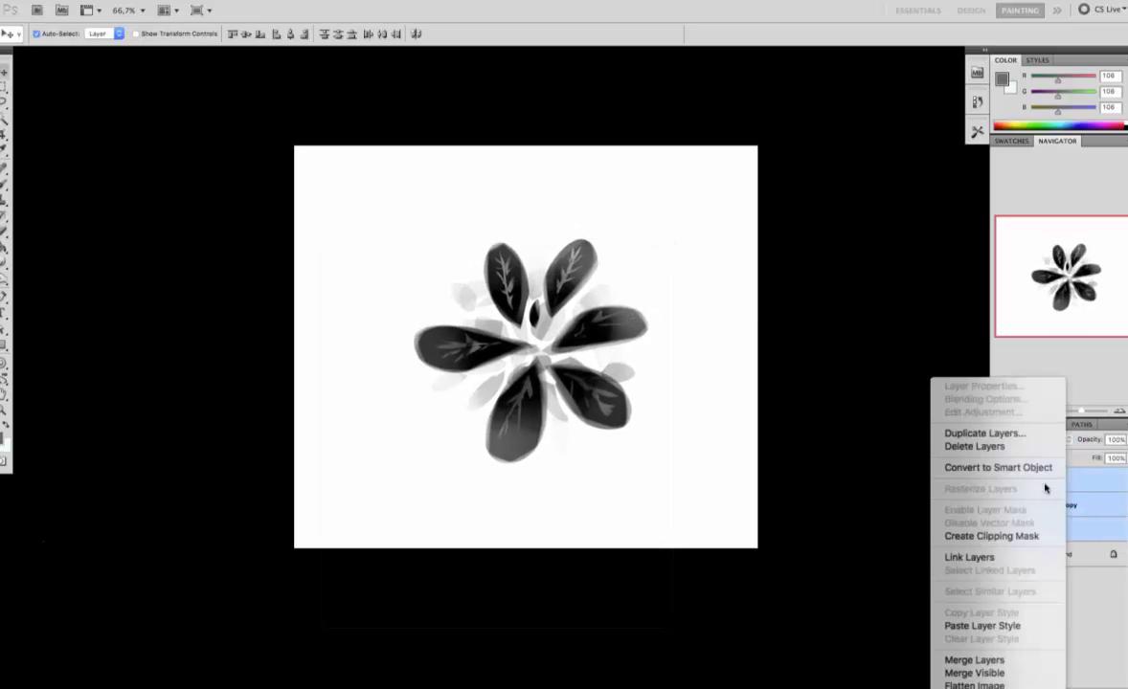
click(969, 660)
- Scale the merged leaf cluster proportionally to about 125% and centre it on the canvas
key(ctrl+t)
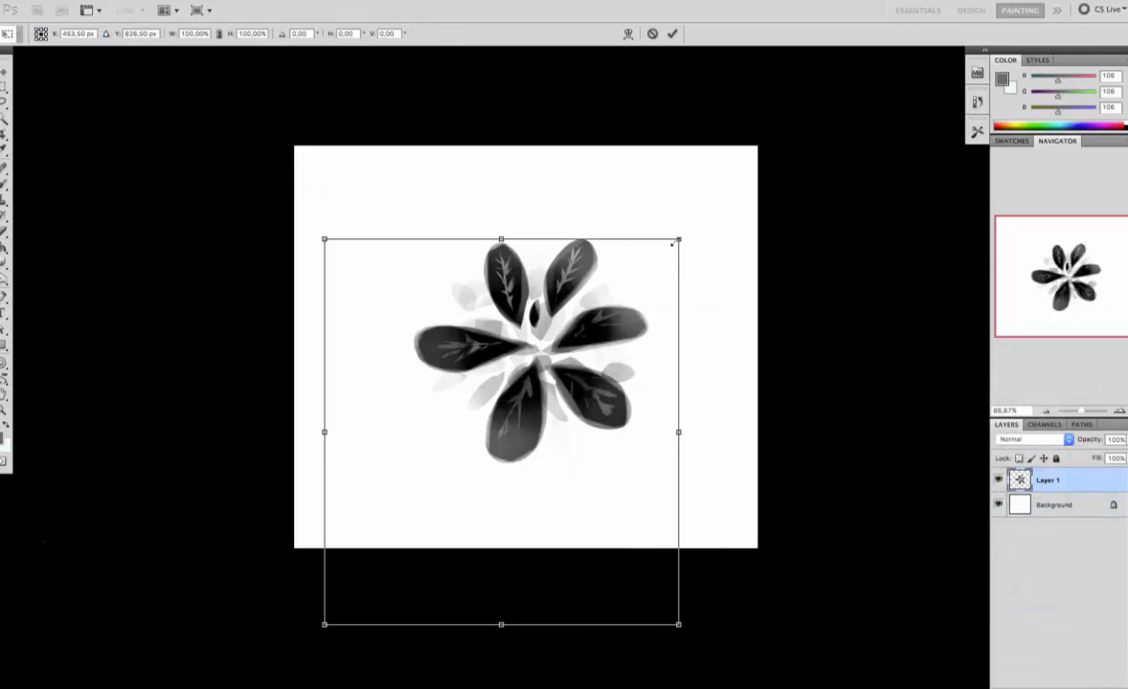
drag(676, 241, 746, 165)
drag(707, 222, 670, 274)
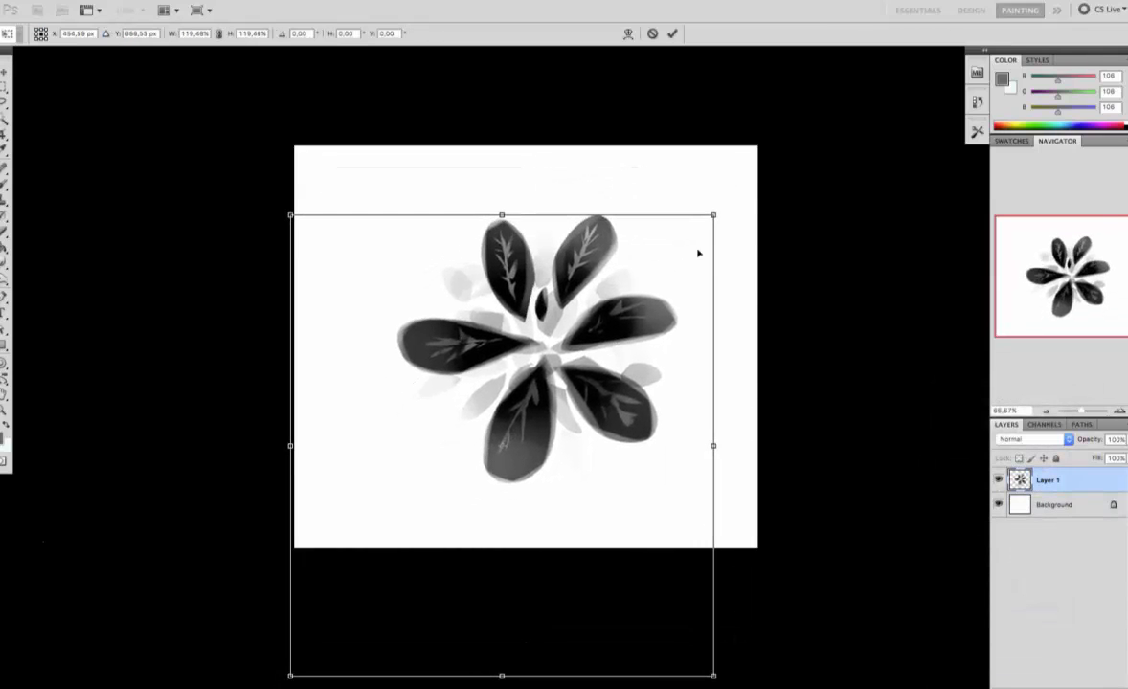
drag(718, 211, 734, 193)
drag(686, 243, 662, 250)
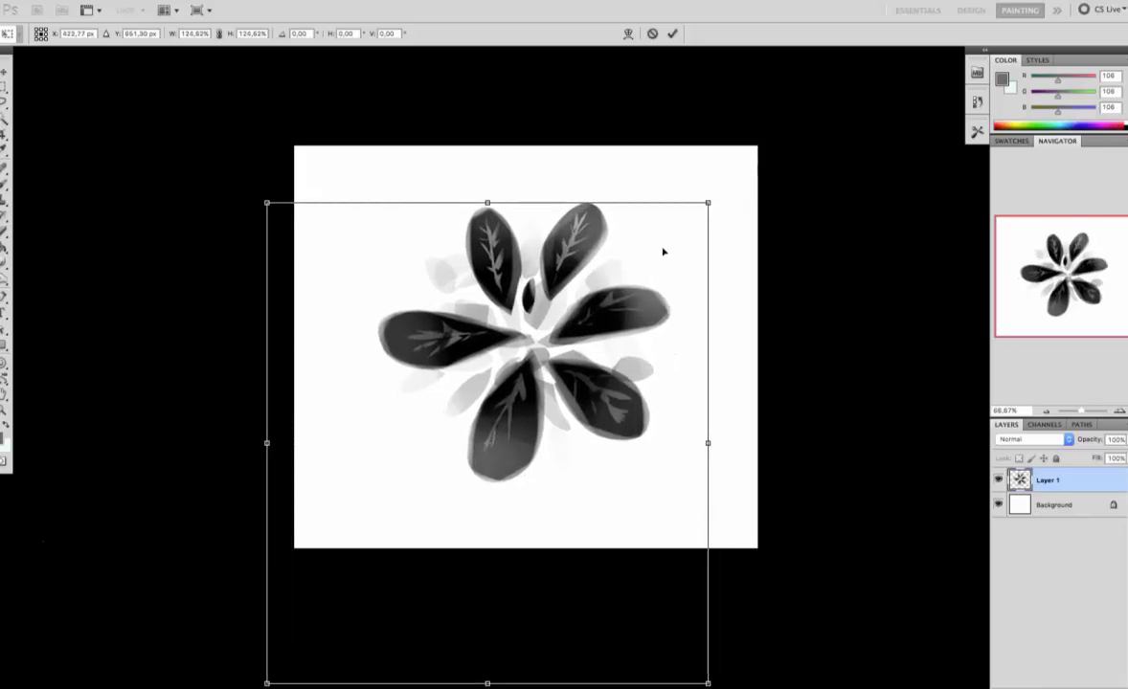
key(Return)
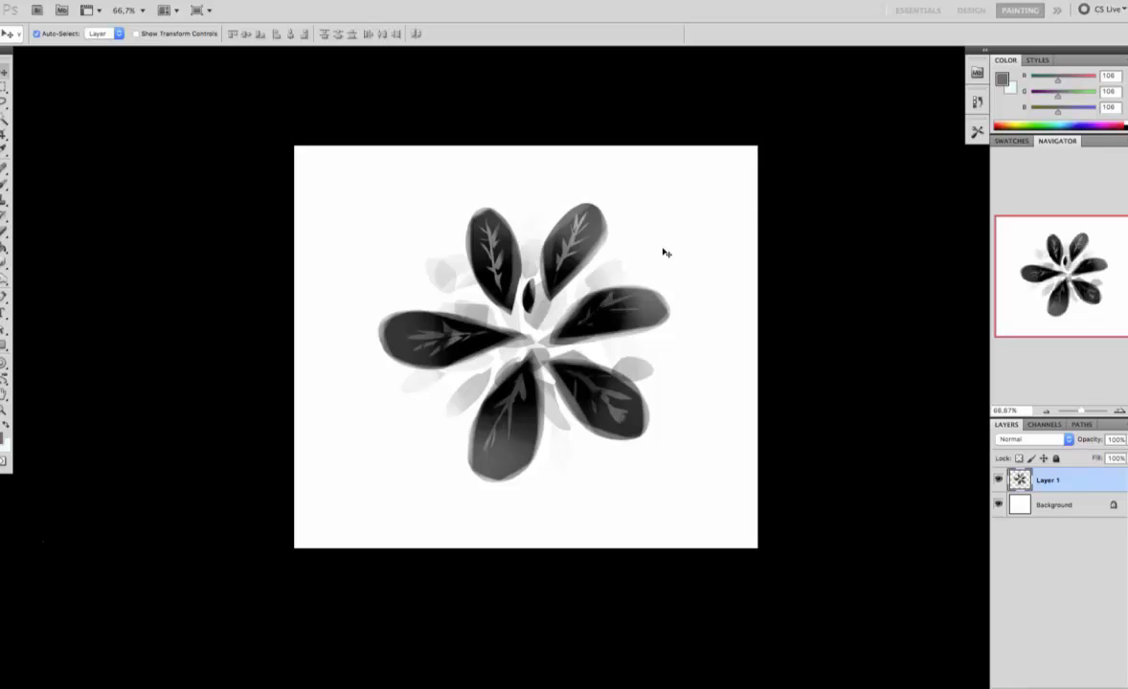
- Nudge the leaf cluster slightly down and define the artwork as a brush preset named "moita"
drag(563, 300, 560, 307)
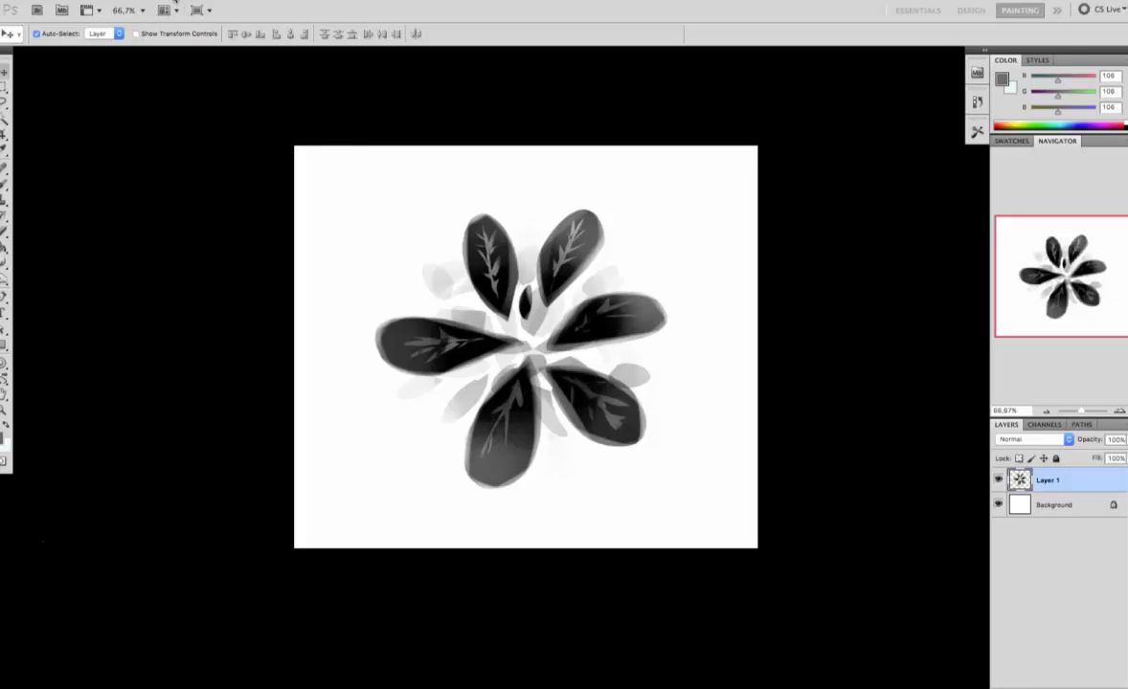
click(153, 2)
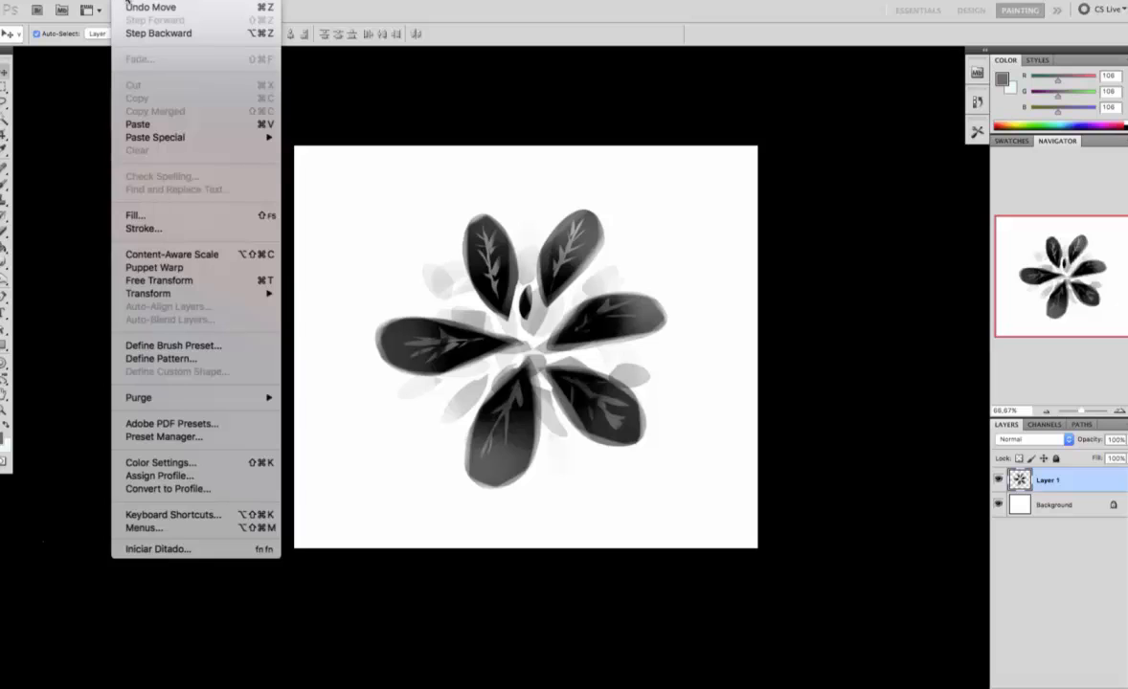
click(213, 348)
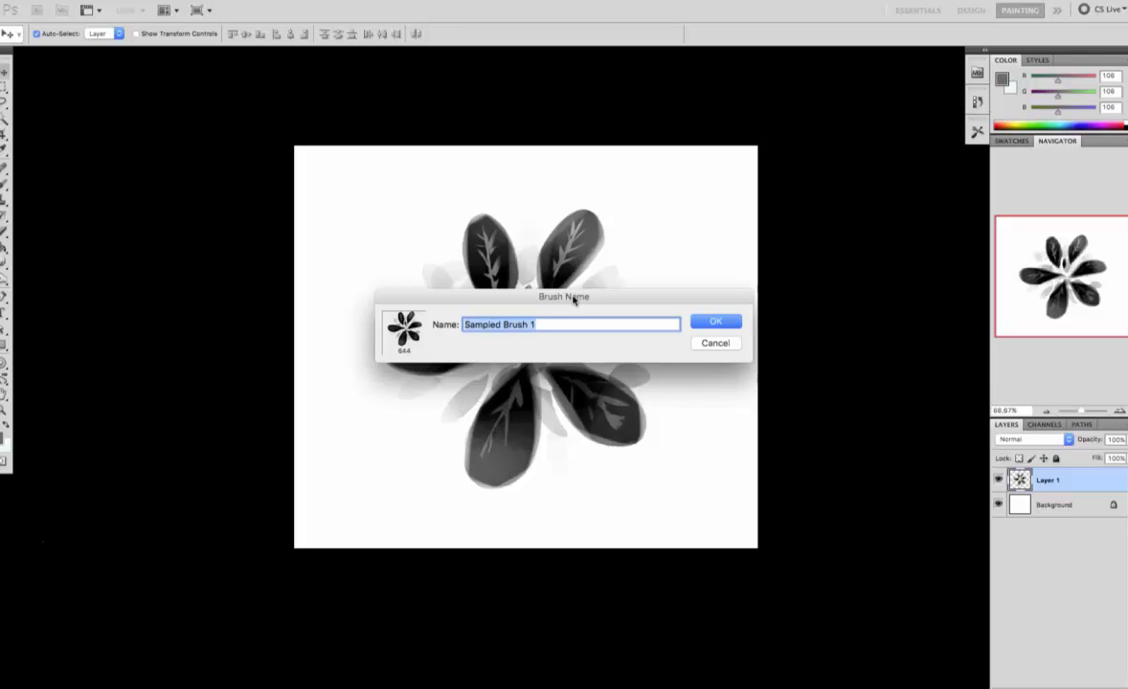
text(moita)
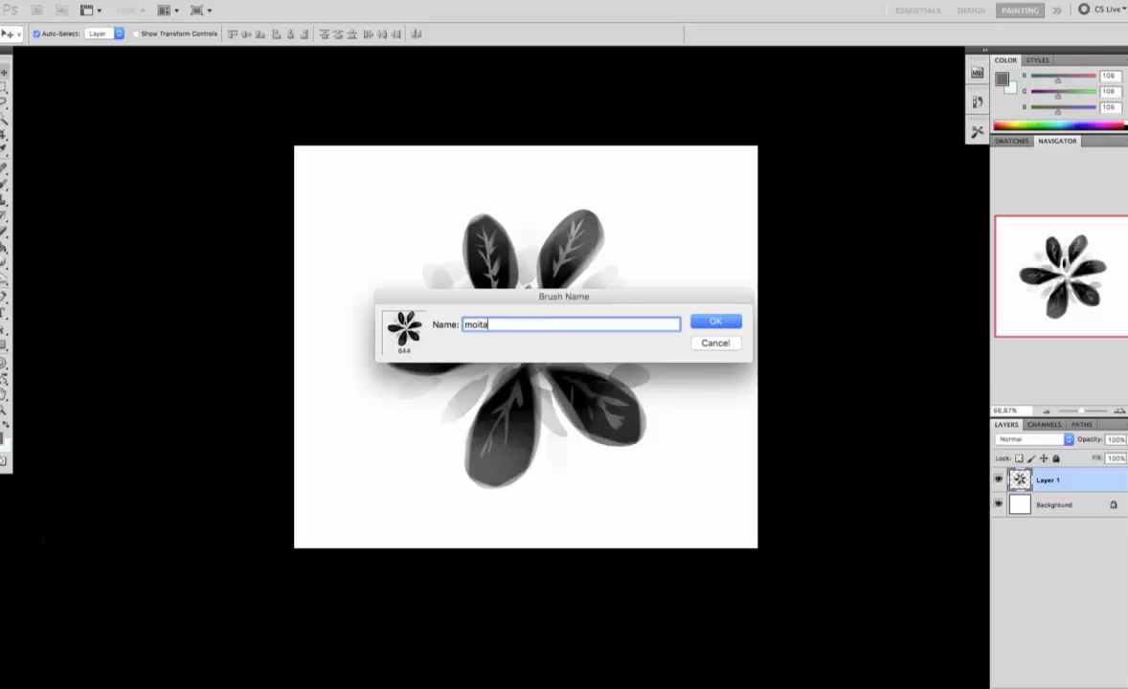
key(Return)
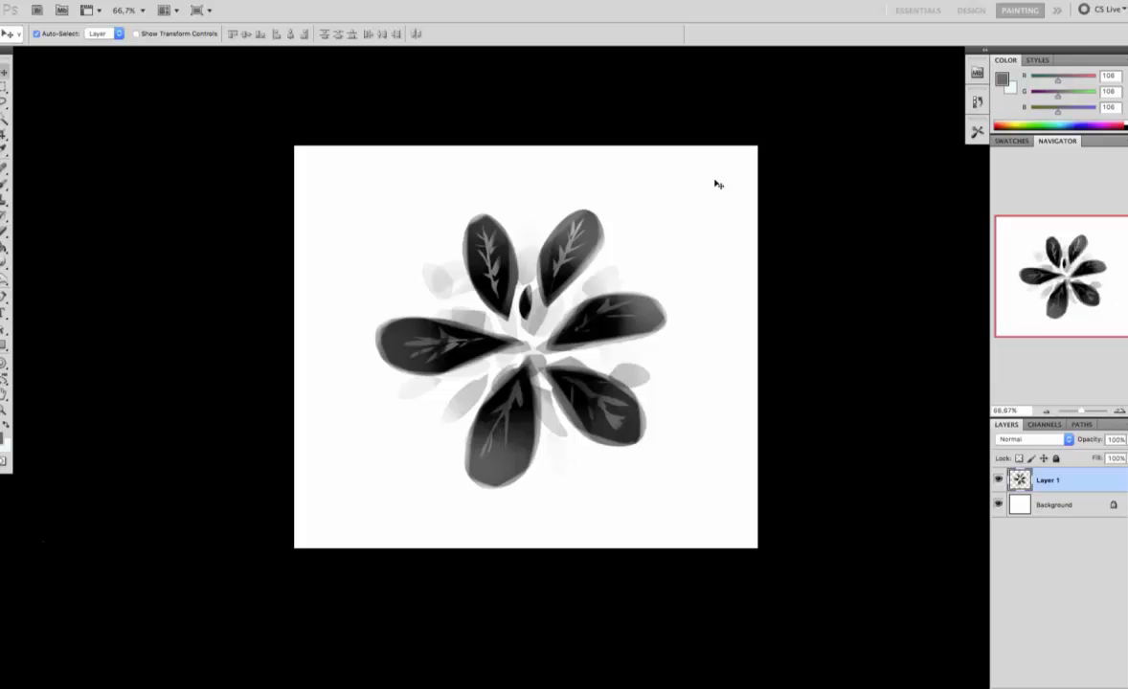
- Choose the new 644 px leaf brush, set its size to 81 px, and stamp test marks around the cluster's right side
key(b)
right_click(613, 227)
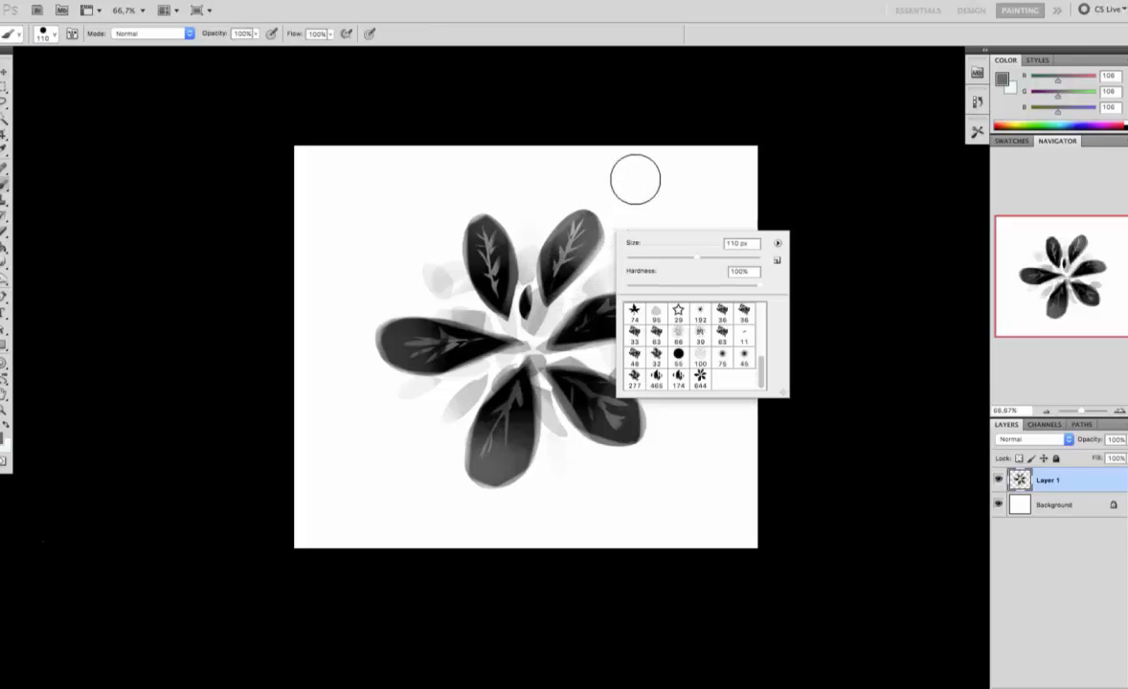
click(702, 378)
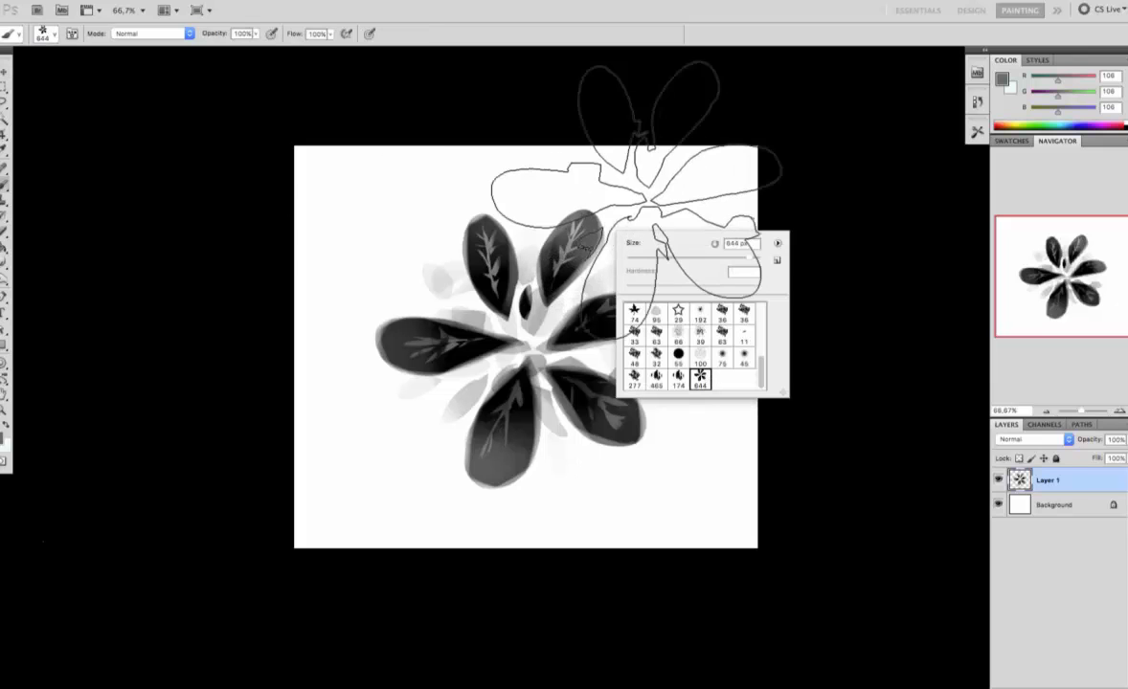
click(680, 259)
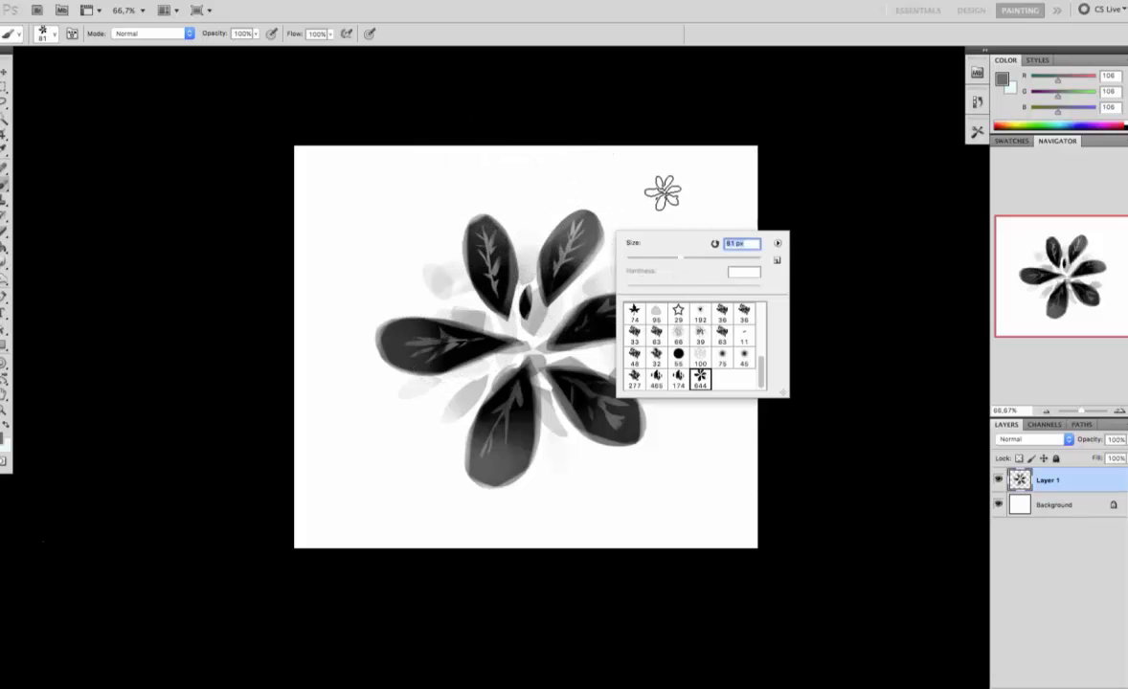
click(692, 189)
click(678, 257)
click(709, 241)
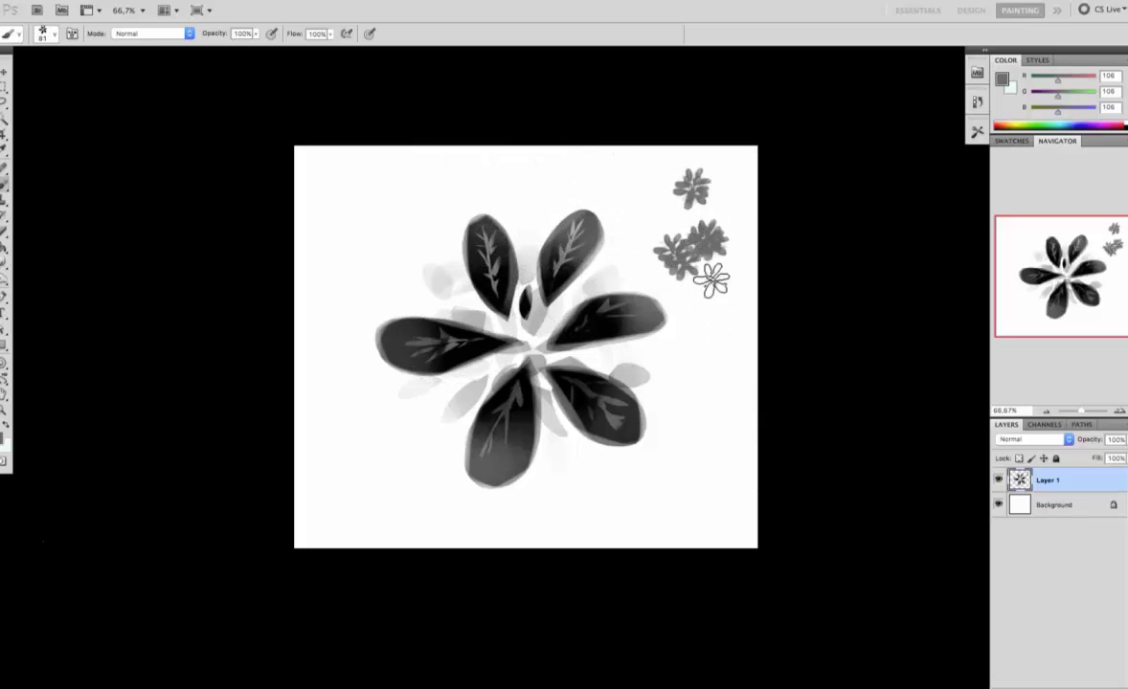
click(705, 332)
click(683, 391)
click(628, 226)
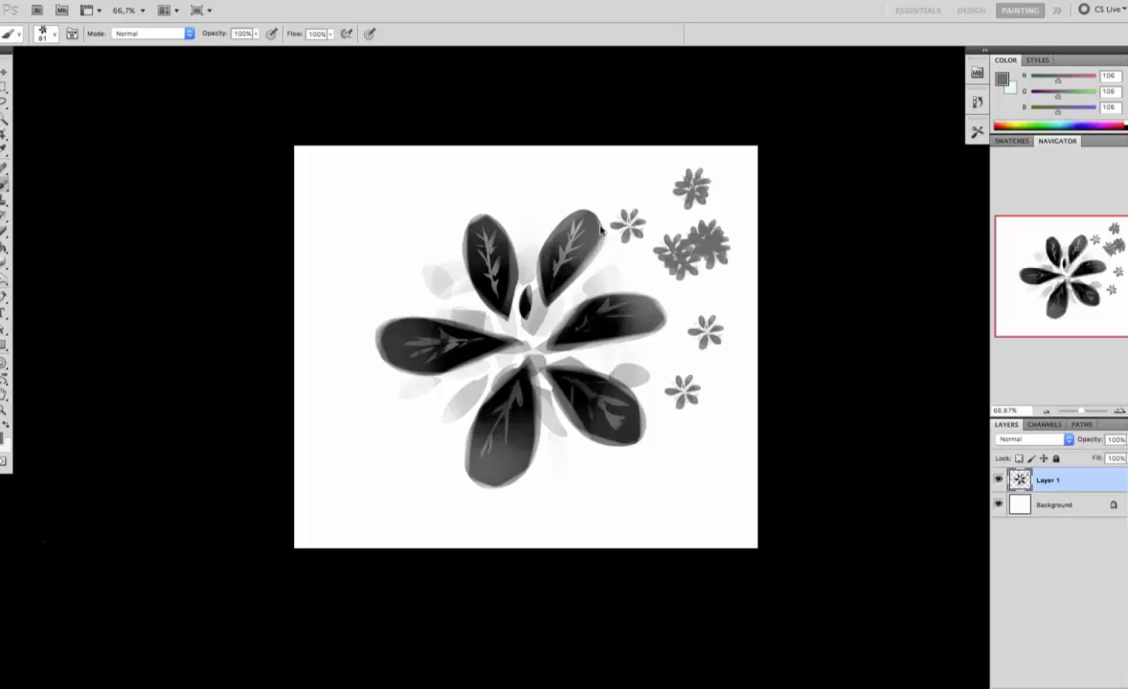
- Enlarge the leaf brush to 147 px and stamp two clusters above the artwork and one at its lower right
right_click(608, 227)
click(701, 253)
key(Return)
click(563, 187)
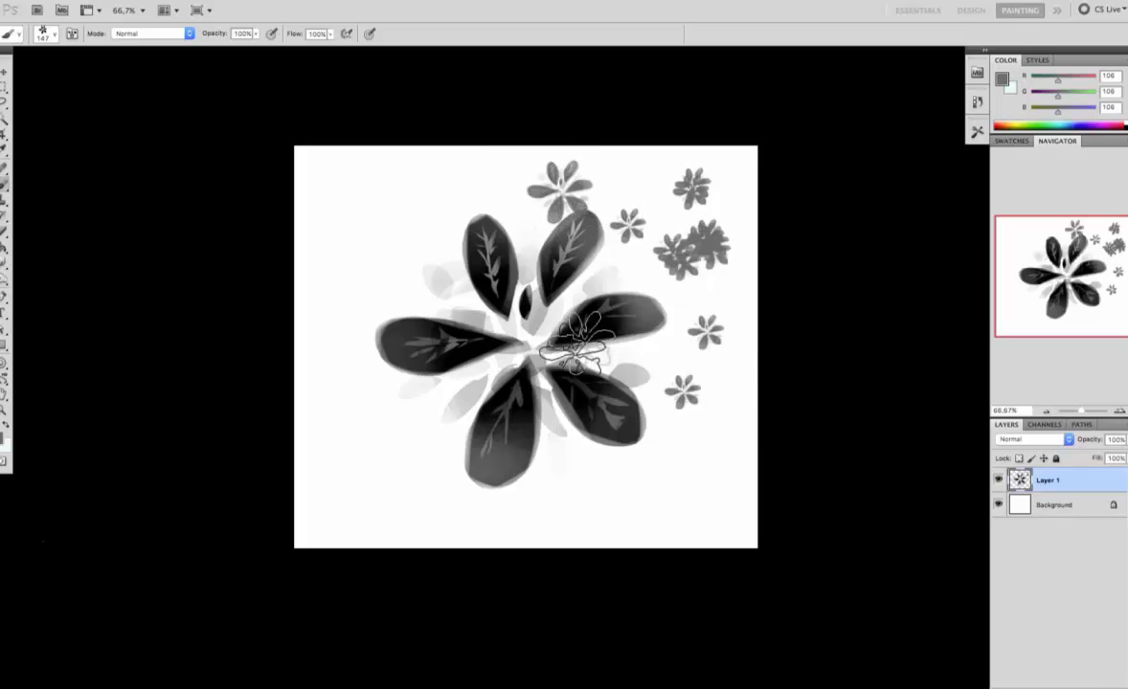
click(492, 184)
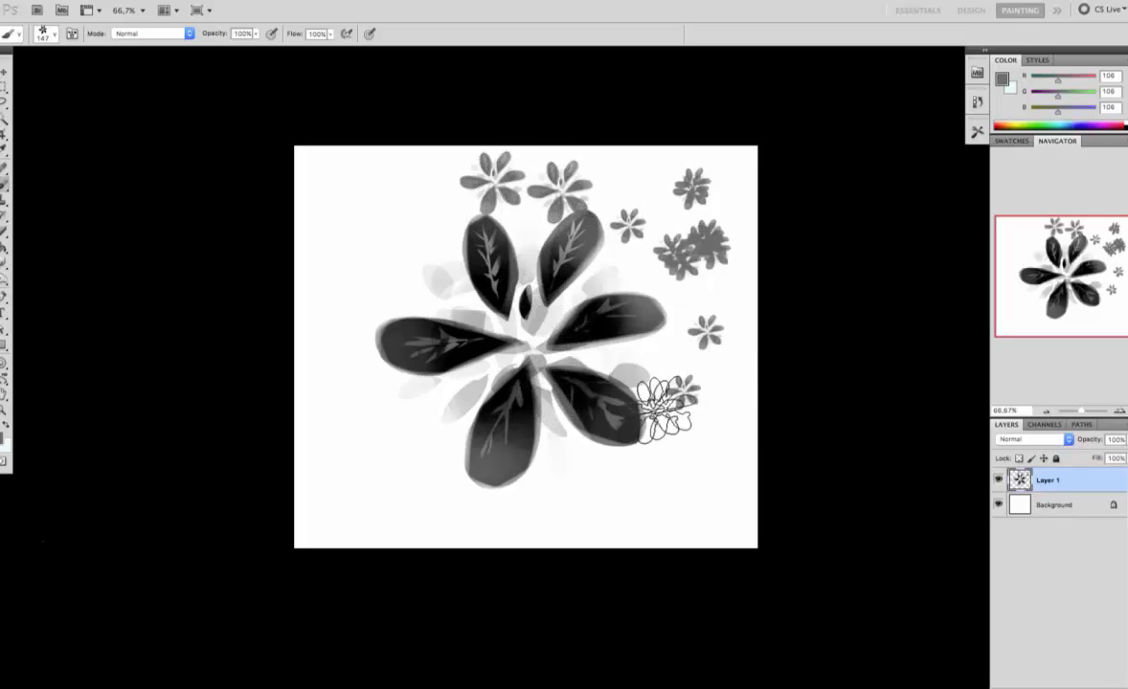
click(684, 470)
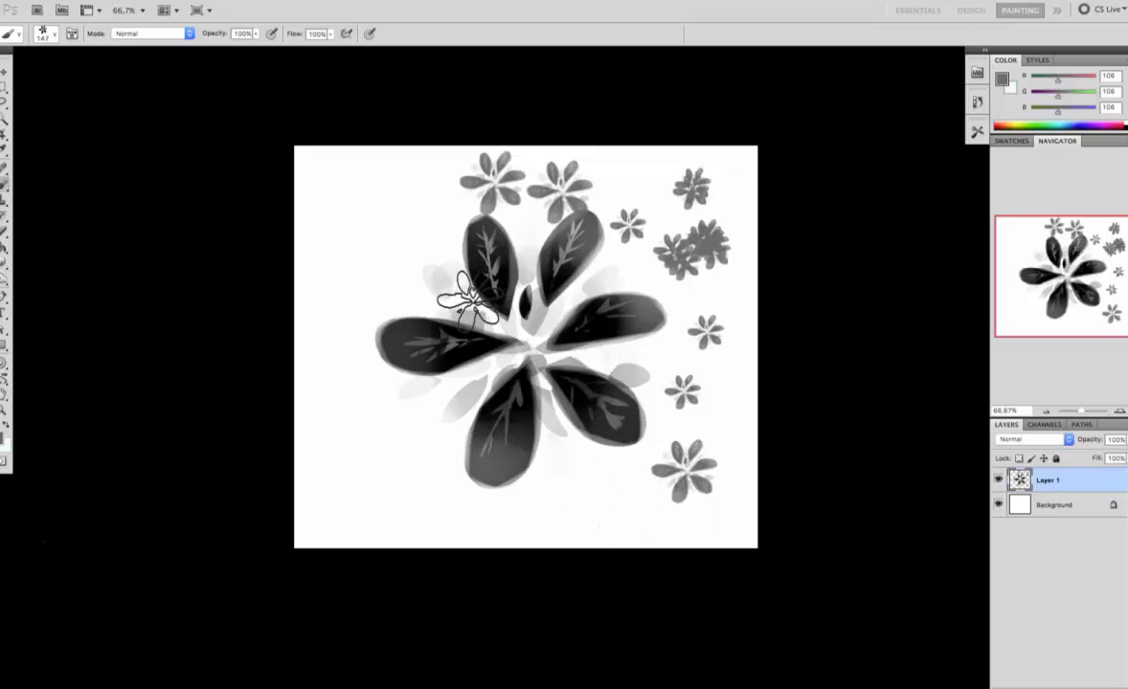
- Set the foreground colour to bright green (30d634) and stamp one leaf cluster in the canvas's upper-left area
click(4, 439)
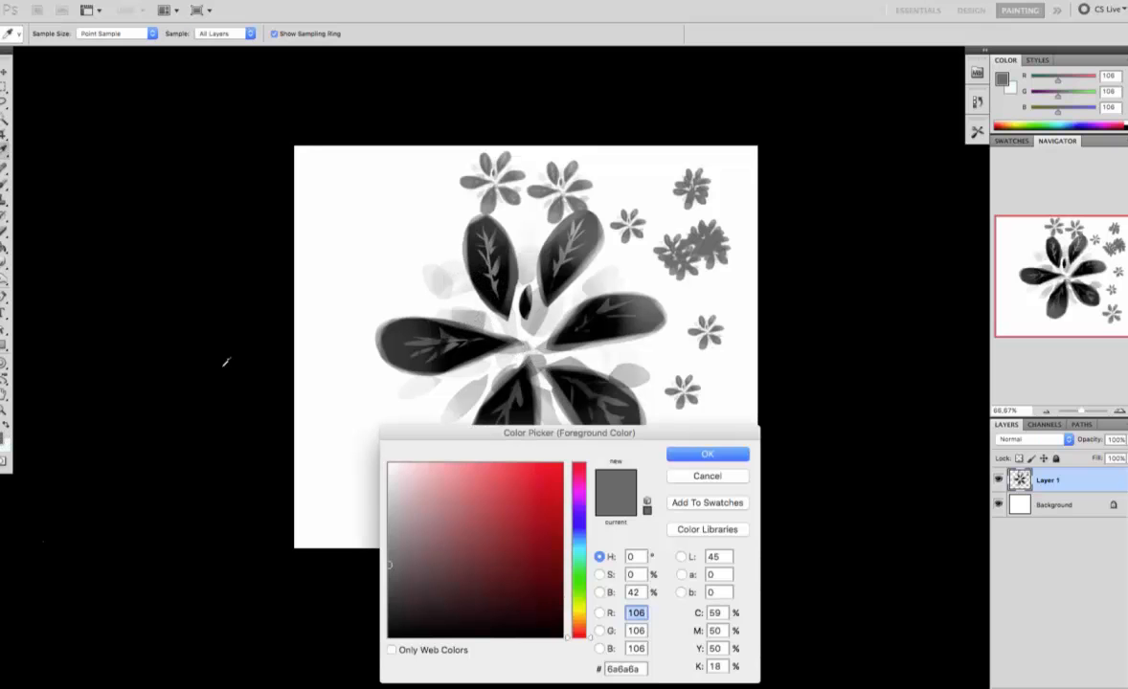
drag(550, 490, 525, 490)
click(580, 580)
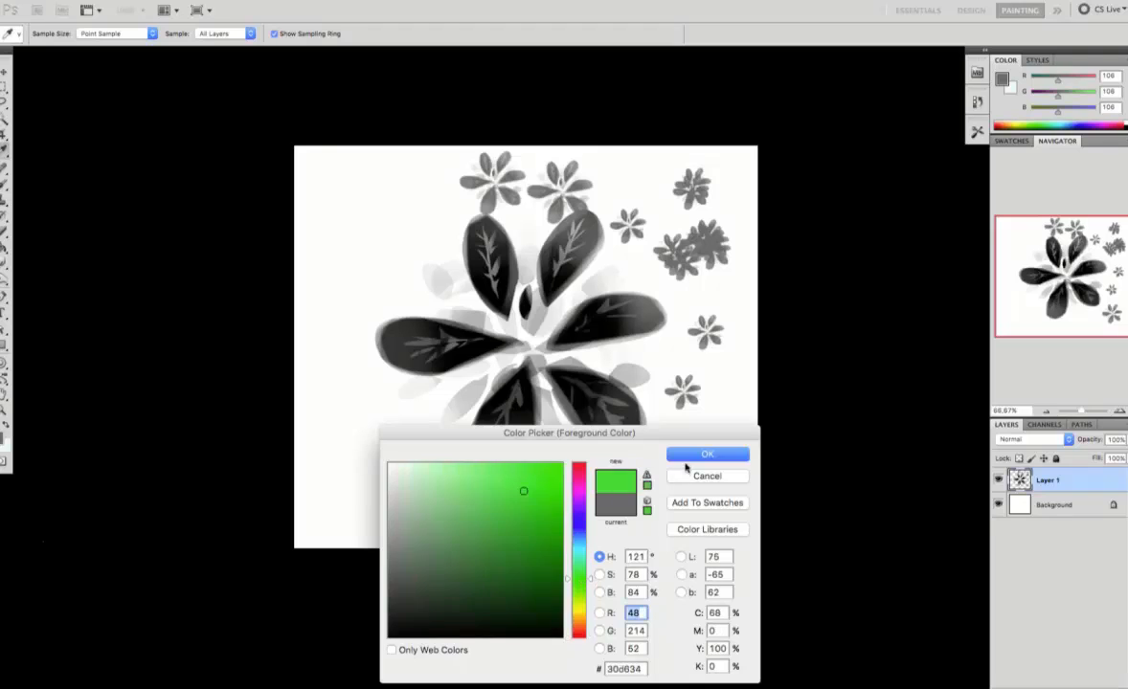
click(695, 455)
click(373, 228)
- Examine the veins, faded edges and transparency of the green stamp up close beside the original leaves
super+click(380, 205)
super+click(380, 205)
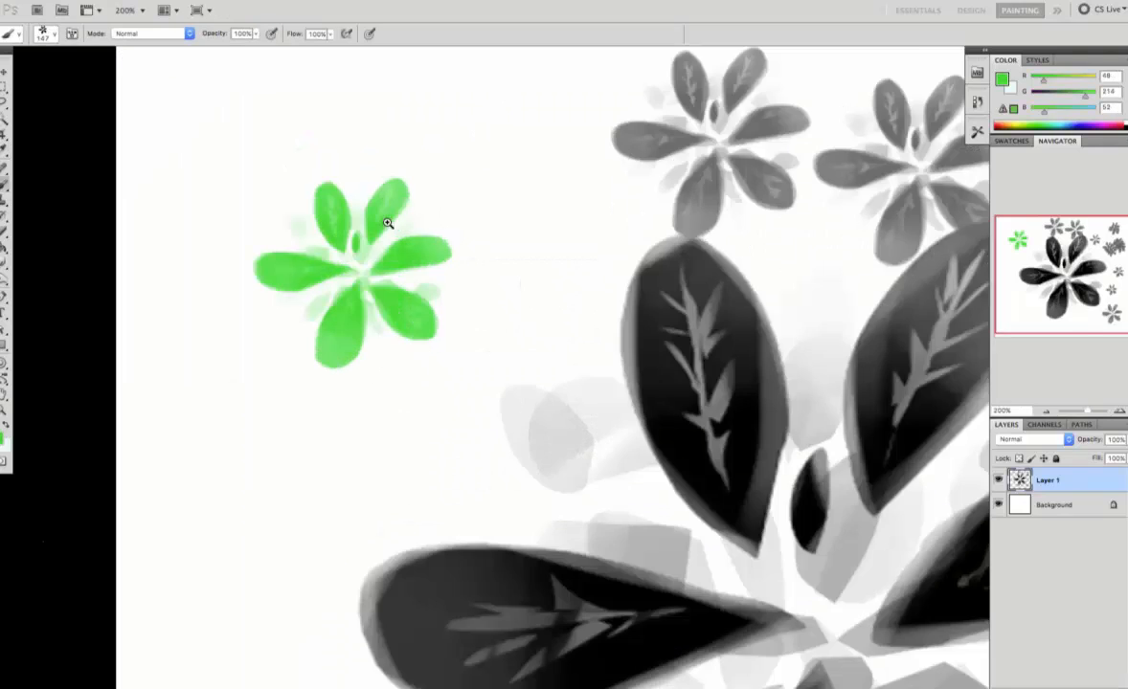
super+click(375, 225)
drag(356, 265, 424, 305)
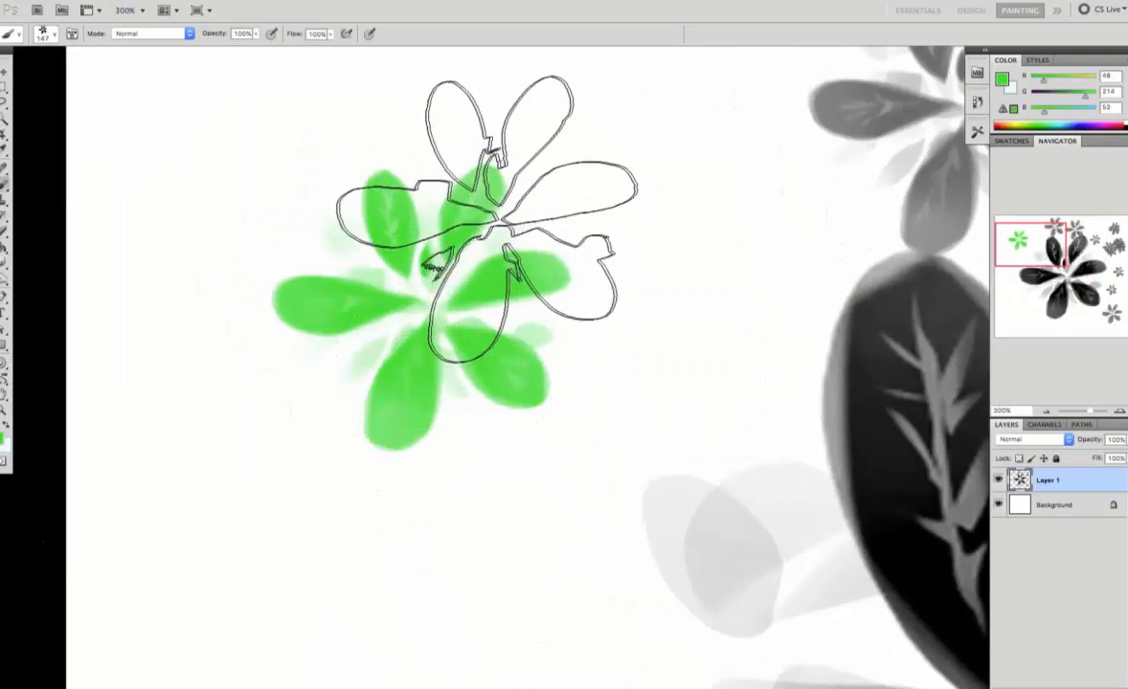
drag(763, 376, 476, 289)
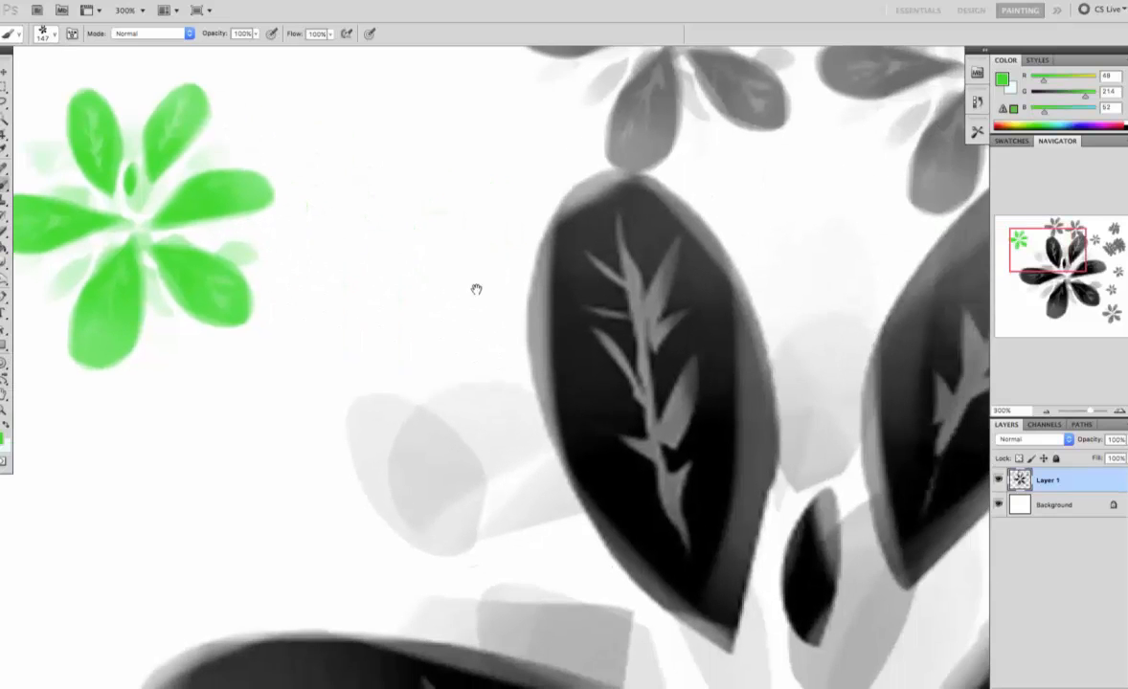
drag(559, 439, 768, 461)
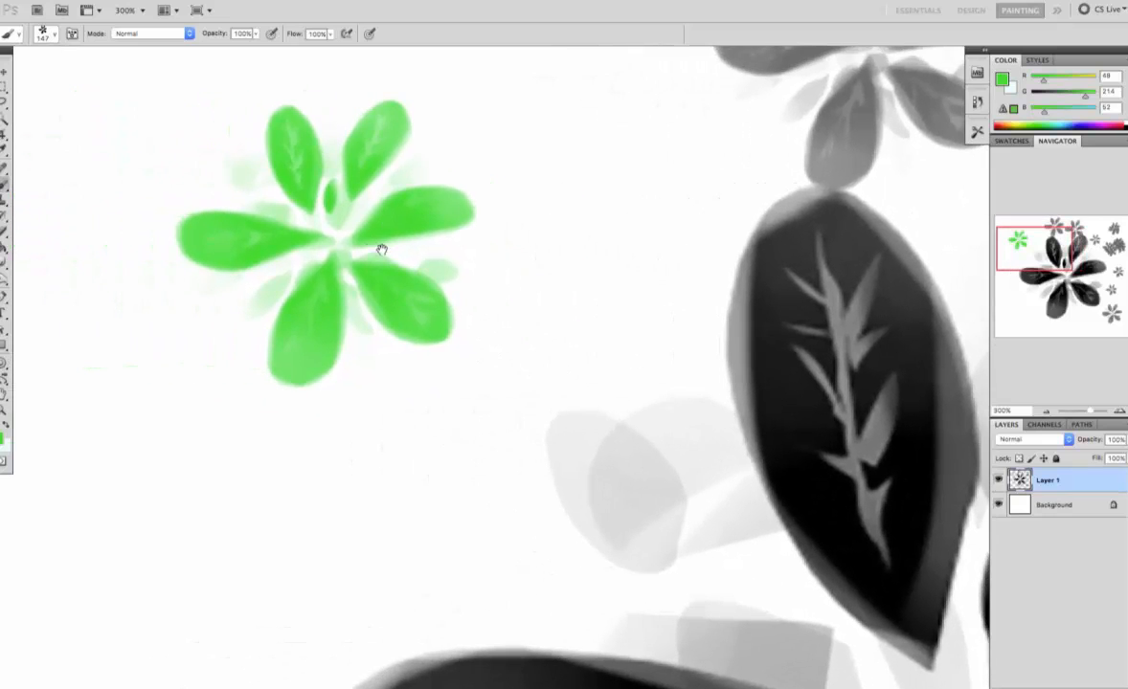
alt+super+click(352, 272)
mouse_move(384, 338)
mouse_down()
mouse_move(315, 317)
mouse_move(226, 260)
mouse_move(298, 267)
mouse_move(431, 429)
mouse_up()
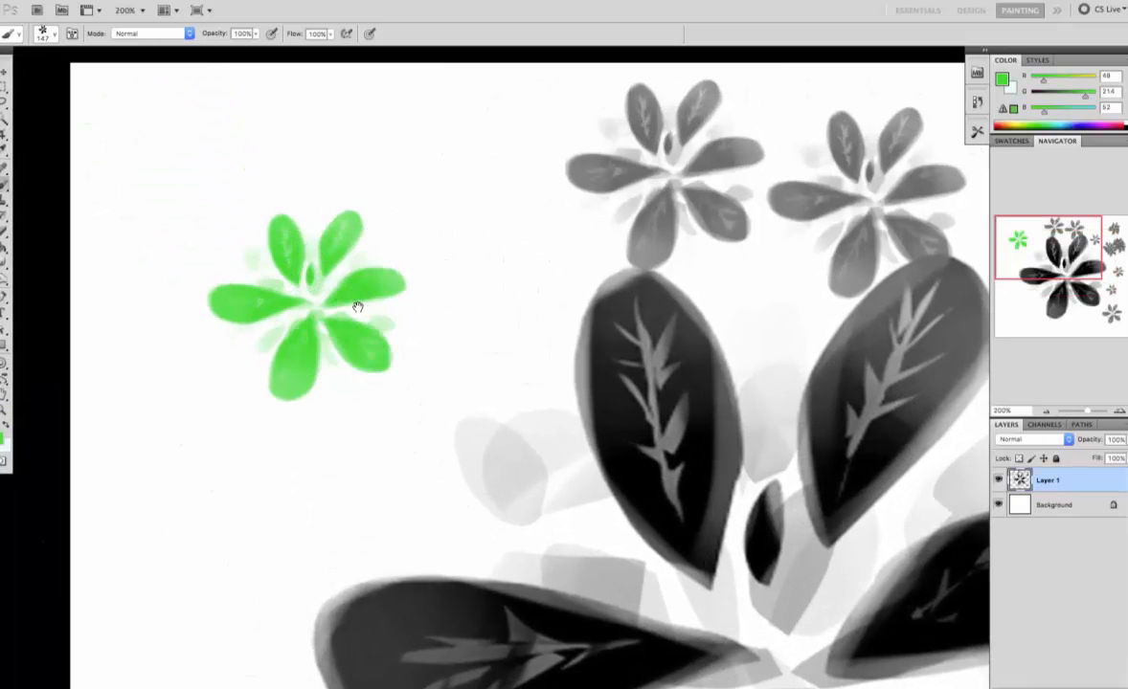
alt+super+click(359, 306)
drag(381, 356, 332, 310)
- Stamp a green cluster over the left black leaf and inspect how transparent it is over the dark area
click(361, 316)
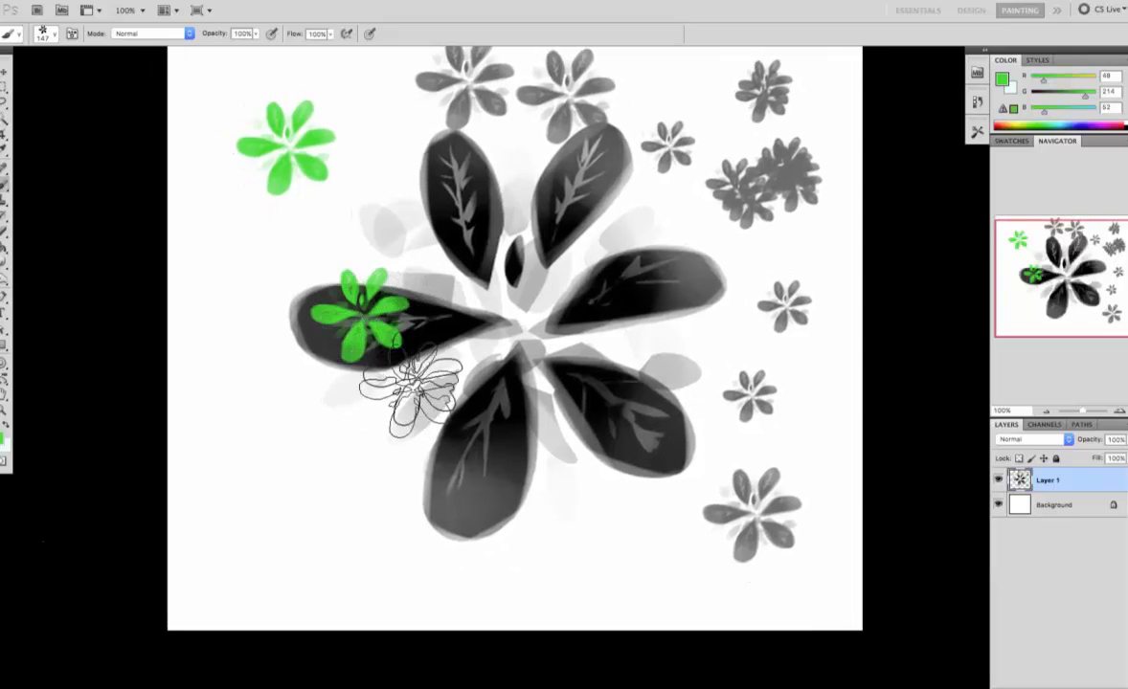
super+click(444, 354)
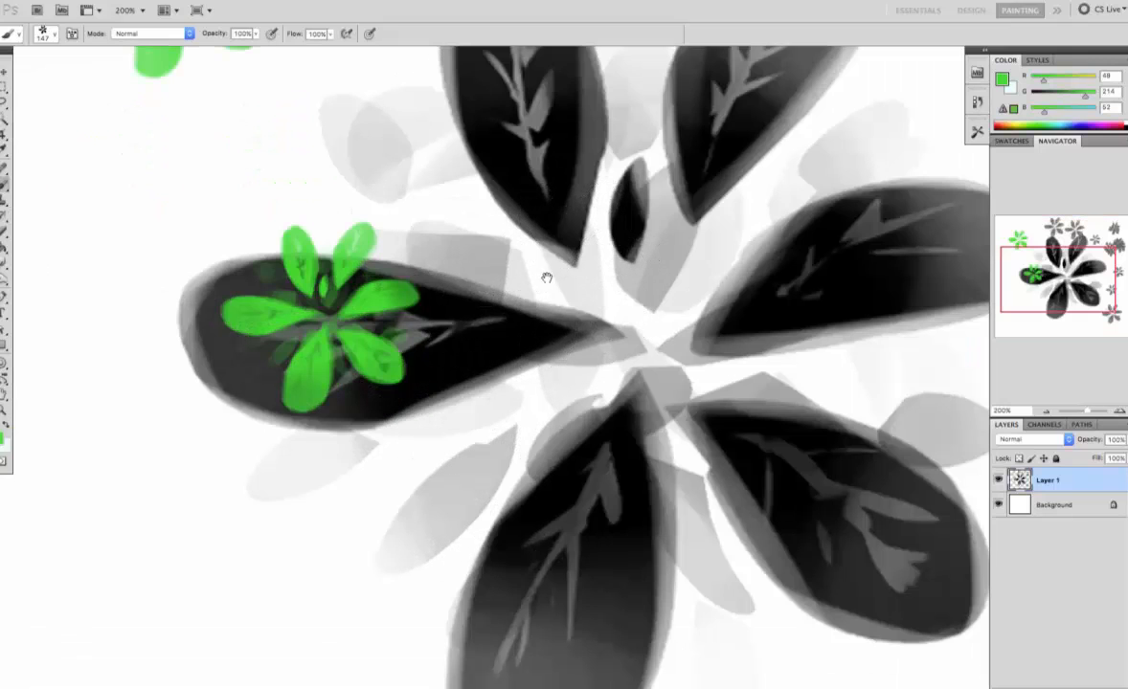
alt+super+click(496, 295)
alt+super+click(496, 295)
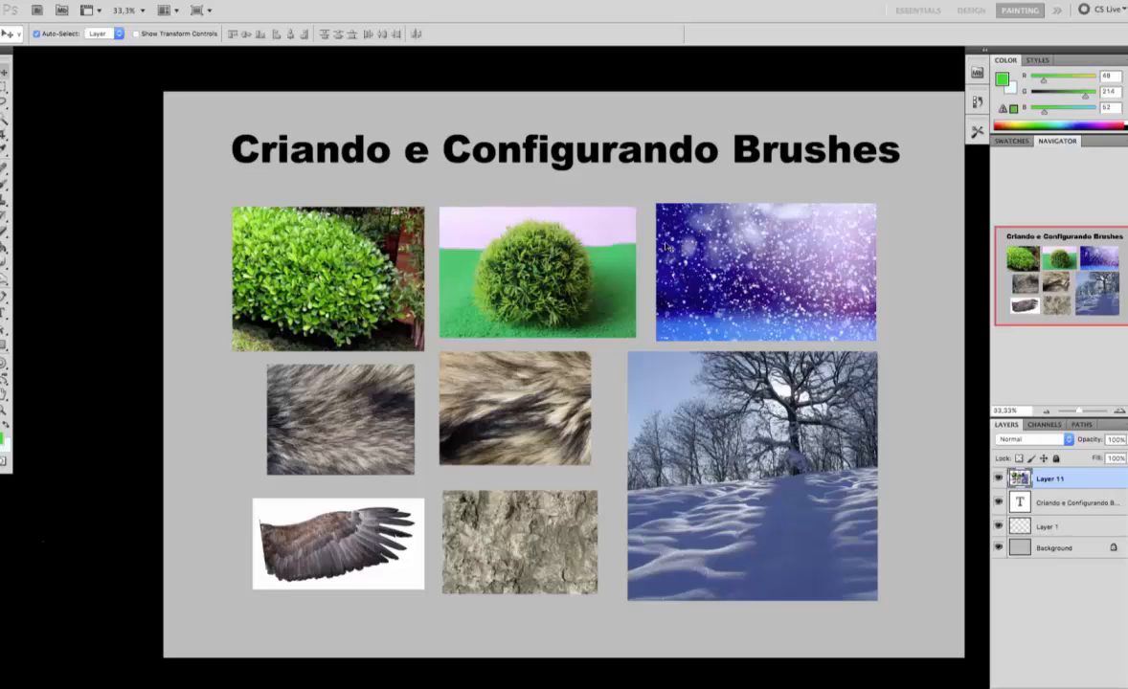
- Hide the reference photos on Layer 11 and make Layer 1 active for painting with the Brush tool
click(999, 479)
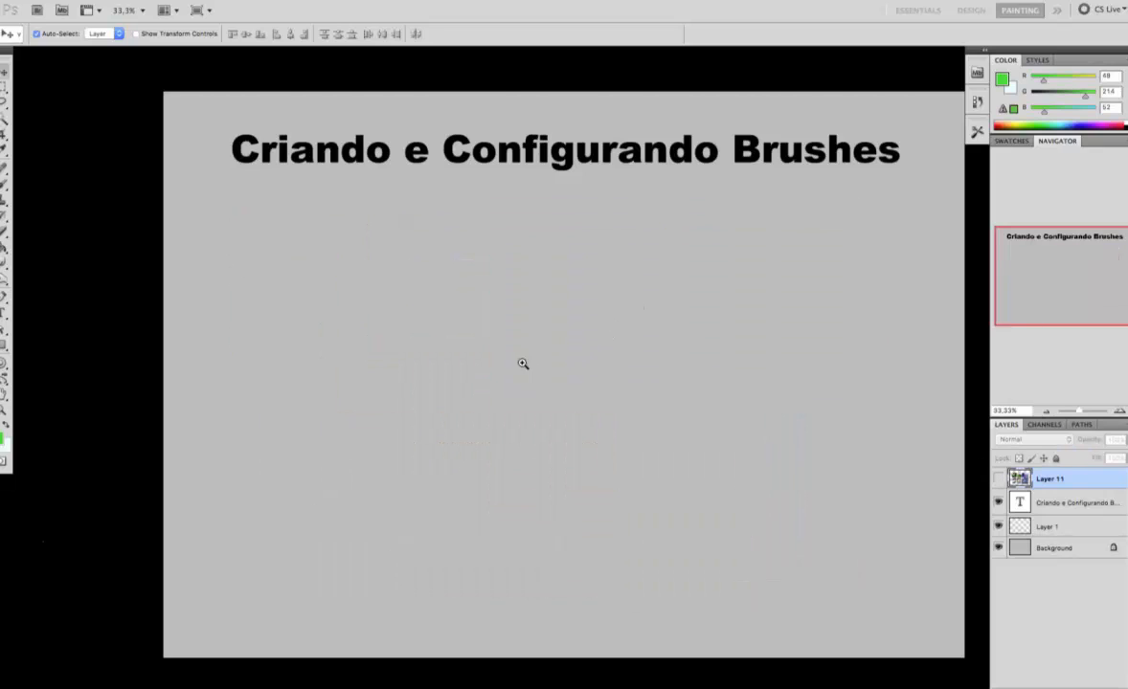
super+click(515, 395)
drag(580, 373, 553, 385)
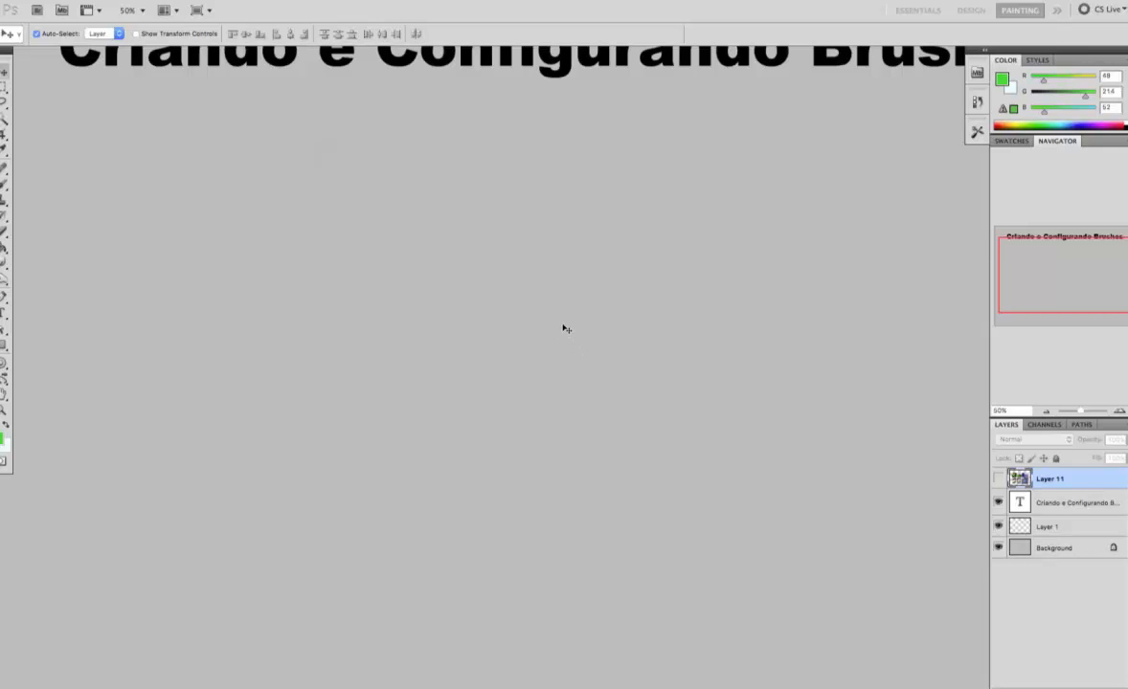
key(b)
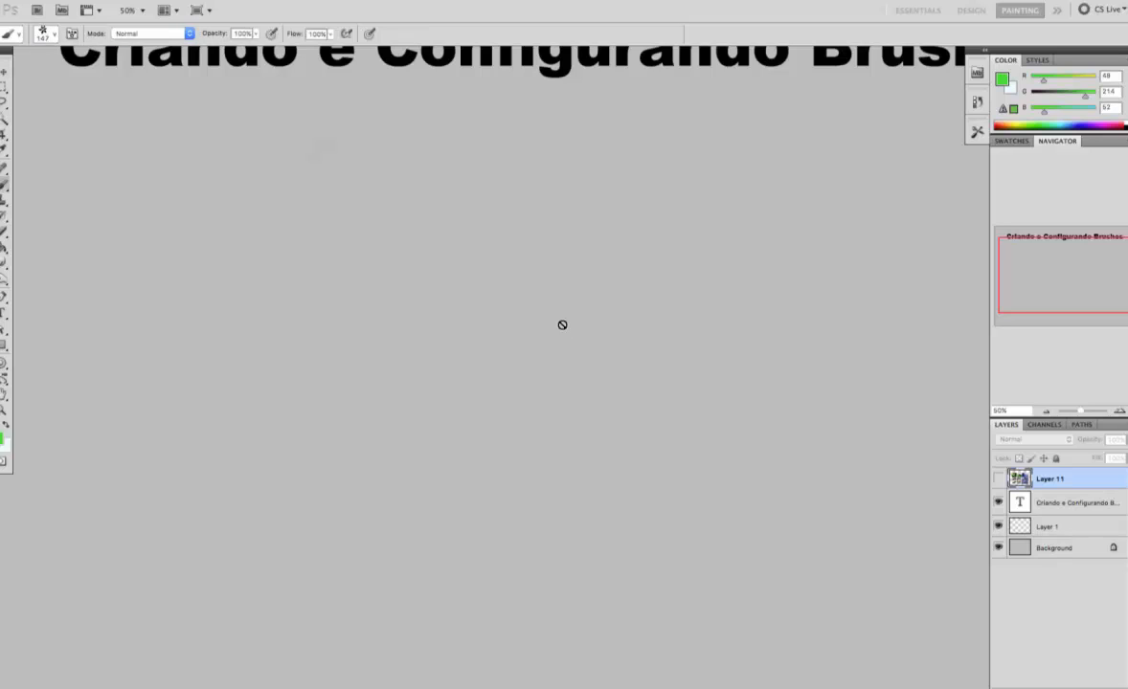
click(1031, 526)
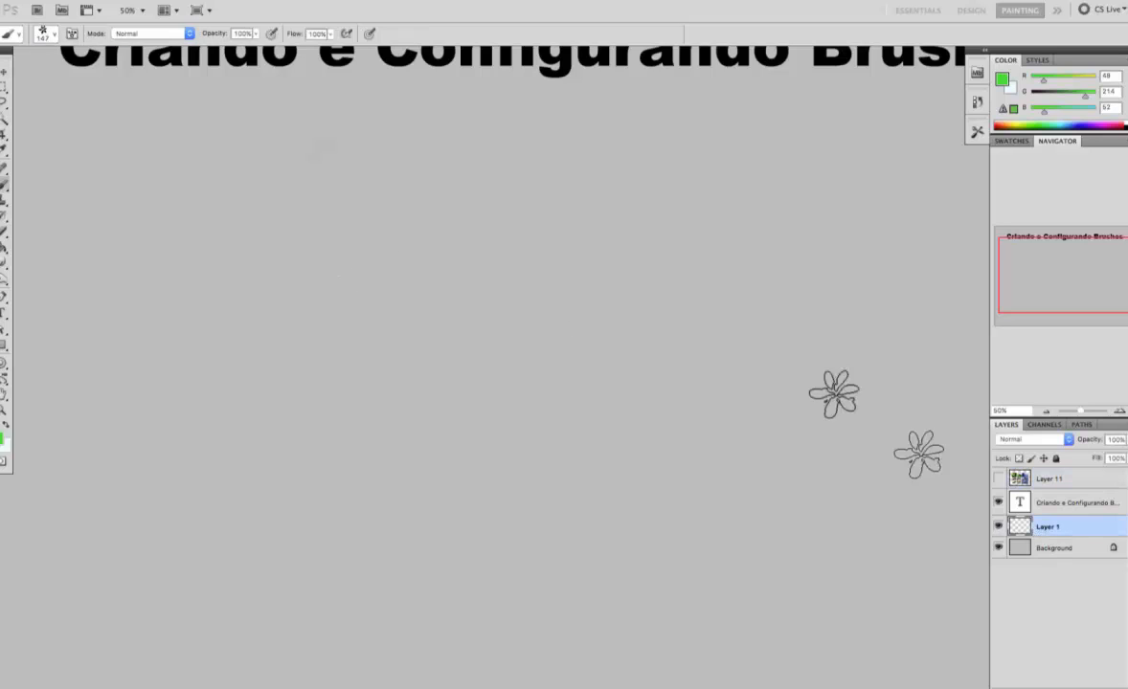
- Set the leaf brush size to 349 px and stamp two green test clusters on Layer 1
right_click(371, 280)
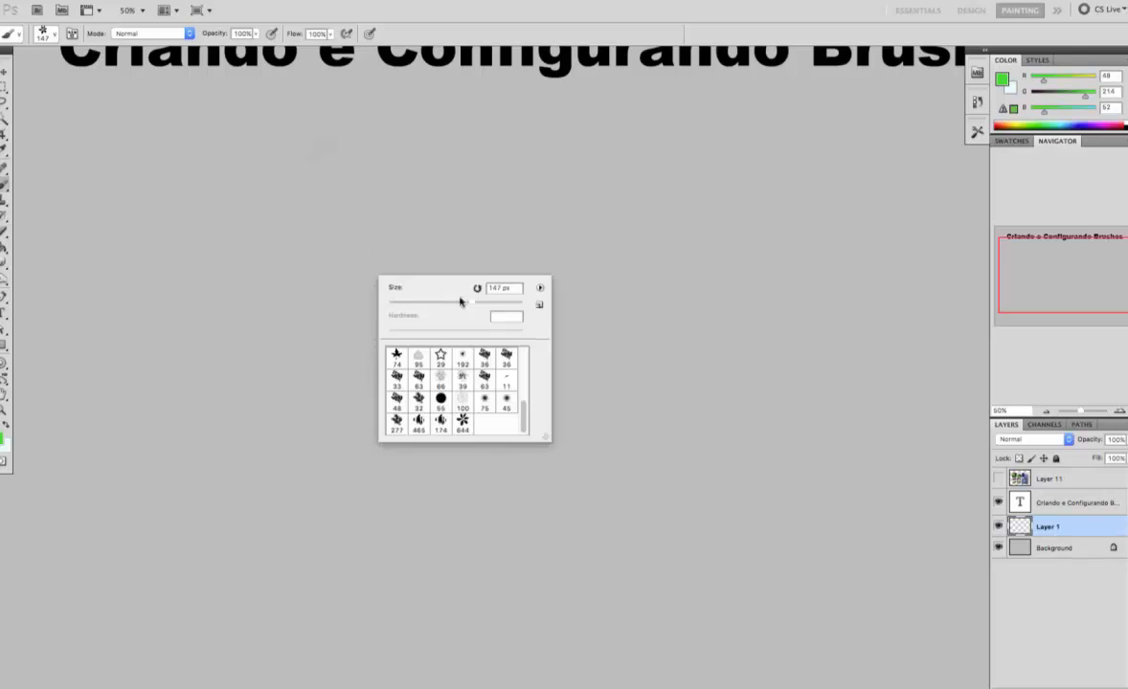
click(475, 301)
click(285, 364)
click(411, 284)
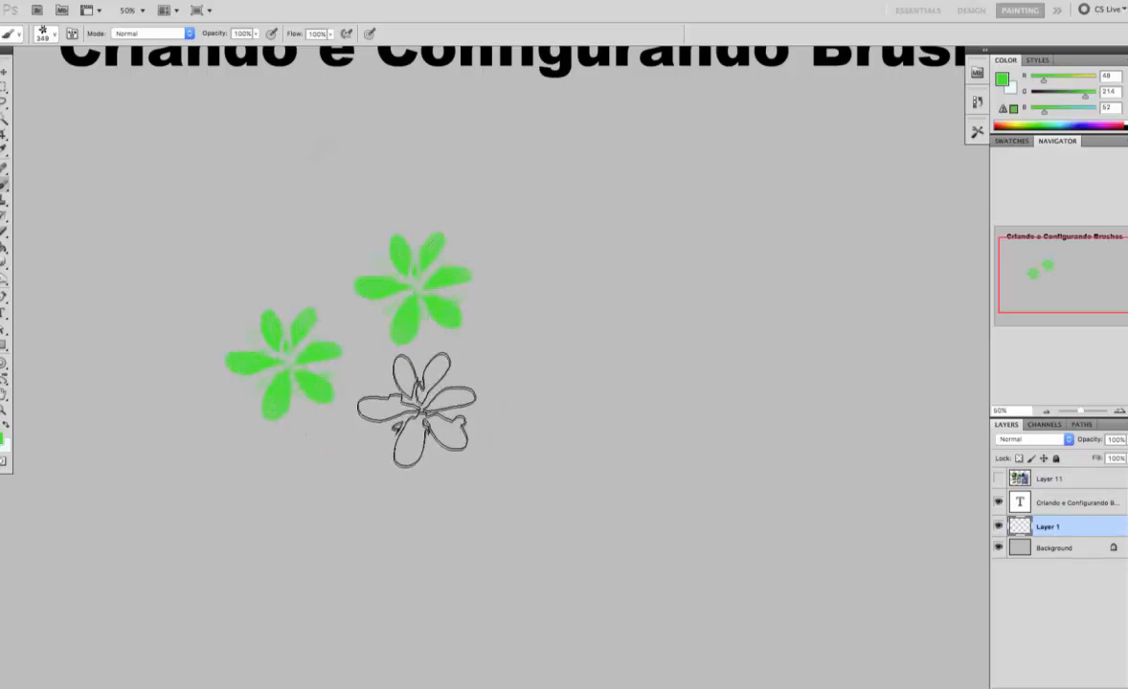
- Erase both green test clusters from Layer 1 using a 319 px eraser
key(e)
right_click(375, 200)
click(495, 221)
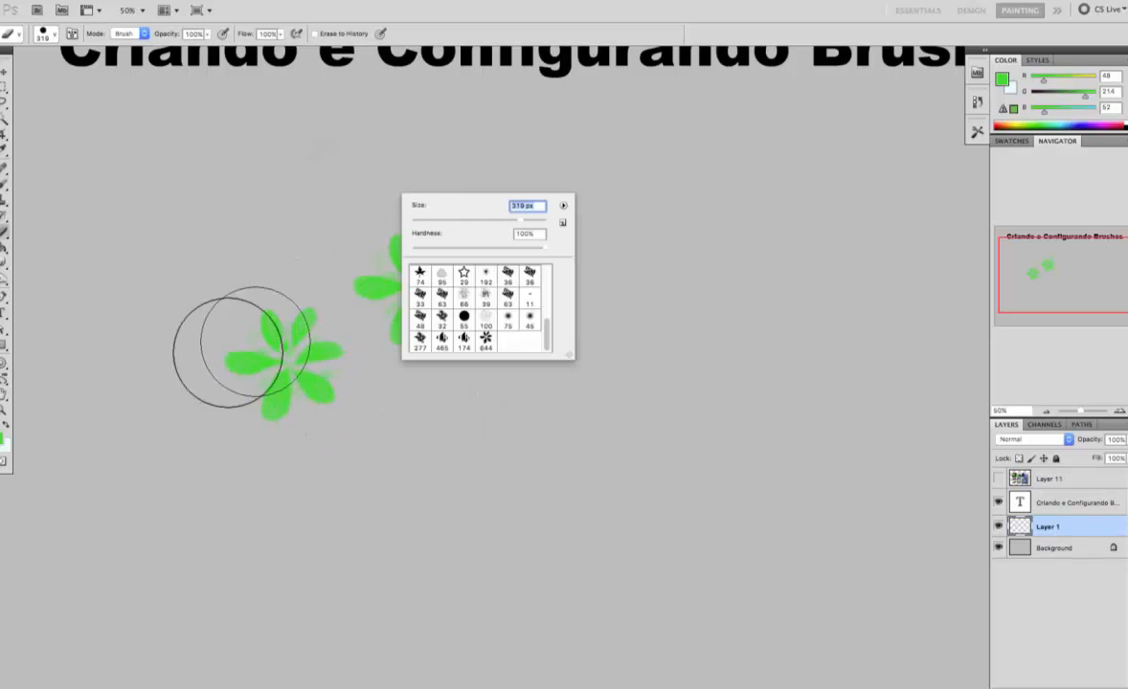
mouse_move(229, 352)
mouse_down()
mouse_move(486, 236)
mouse_move(513, 269)
mouse_up()
- Return to the leaf brush, enable Transfer in its brush settings, and reposition the settings window closer to the canvas centre
key(b)
alt+click(456, 357)
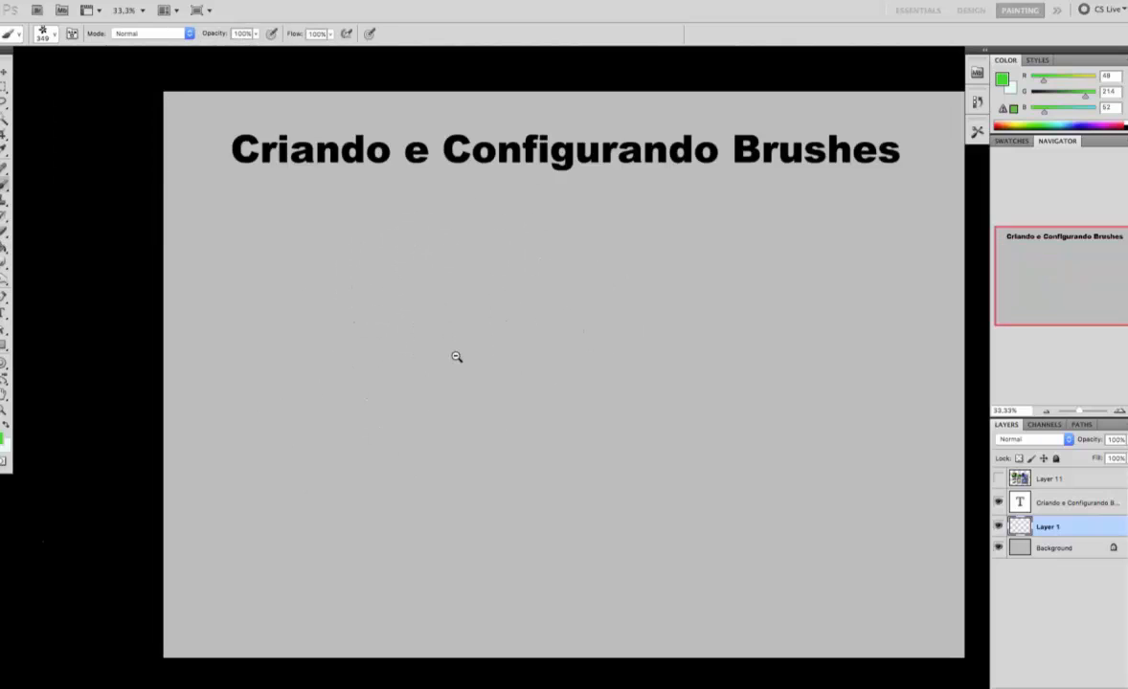
mouse_move(536, 405)
mouse_down()
mouse_move(428, 360)
mouse_move(440, 363)
mouse_up()
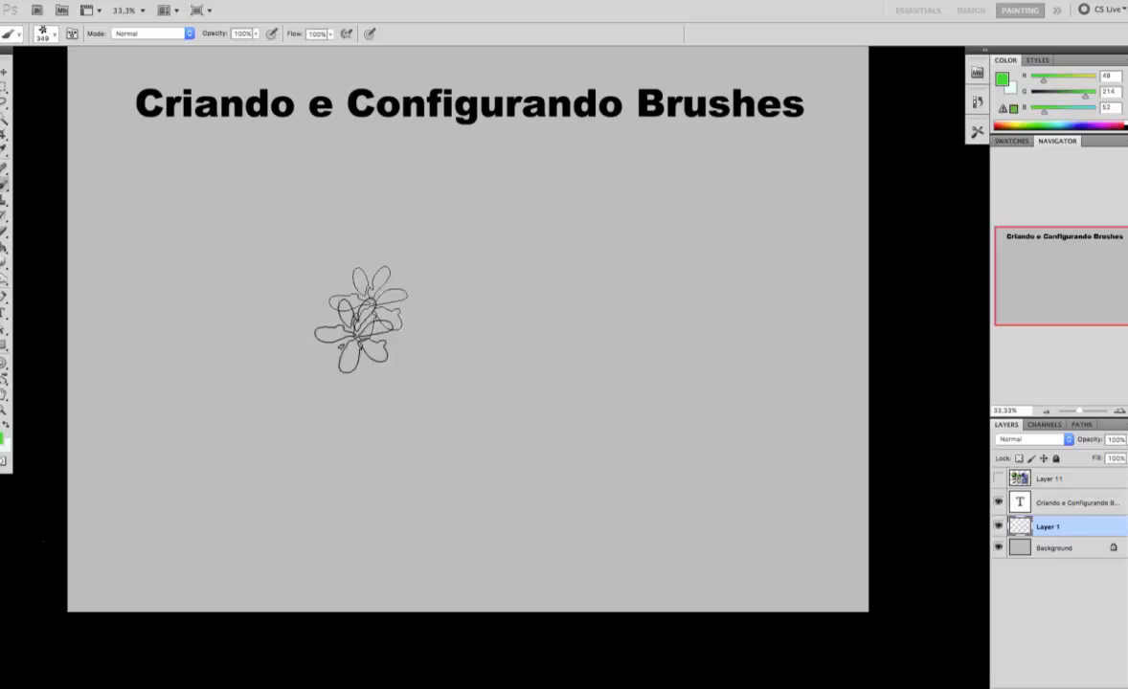
click(72, 34)
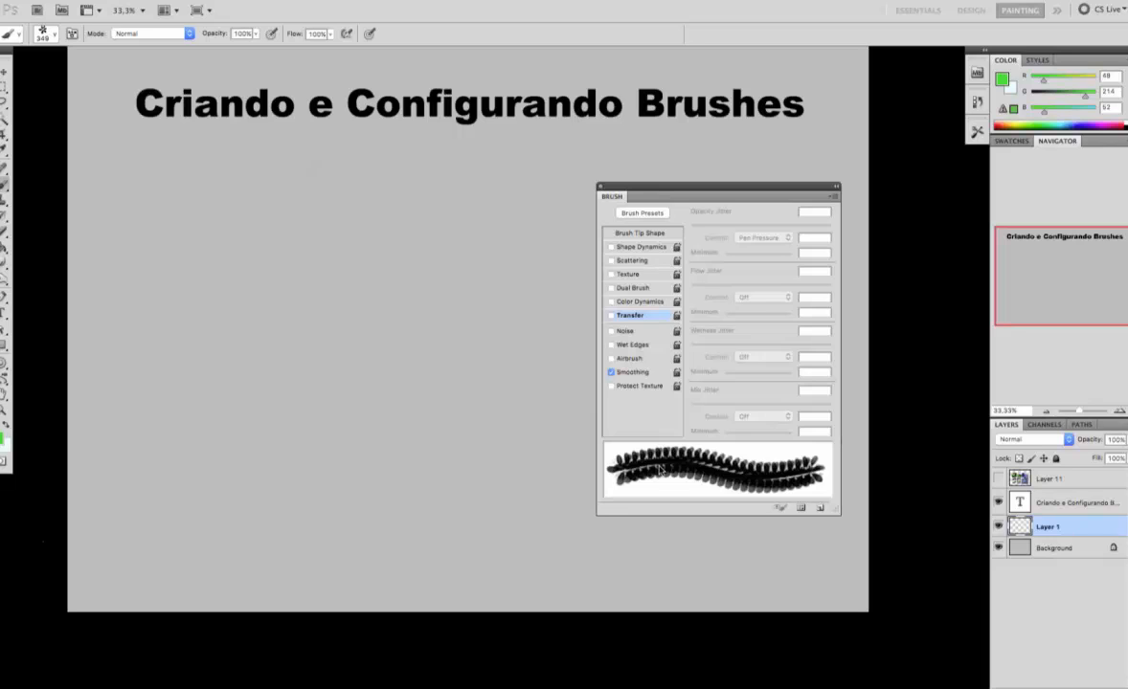
click(611, 316)
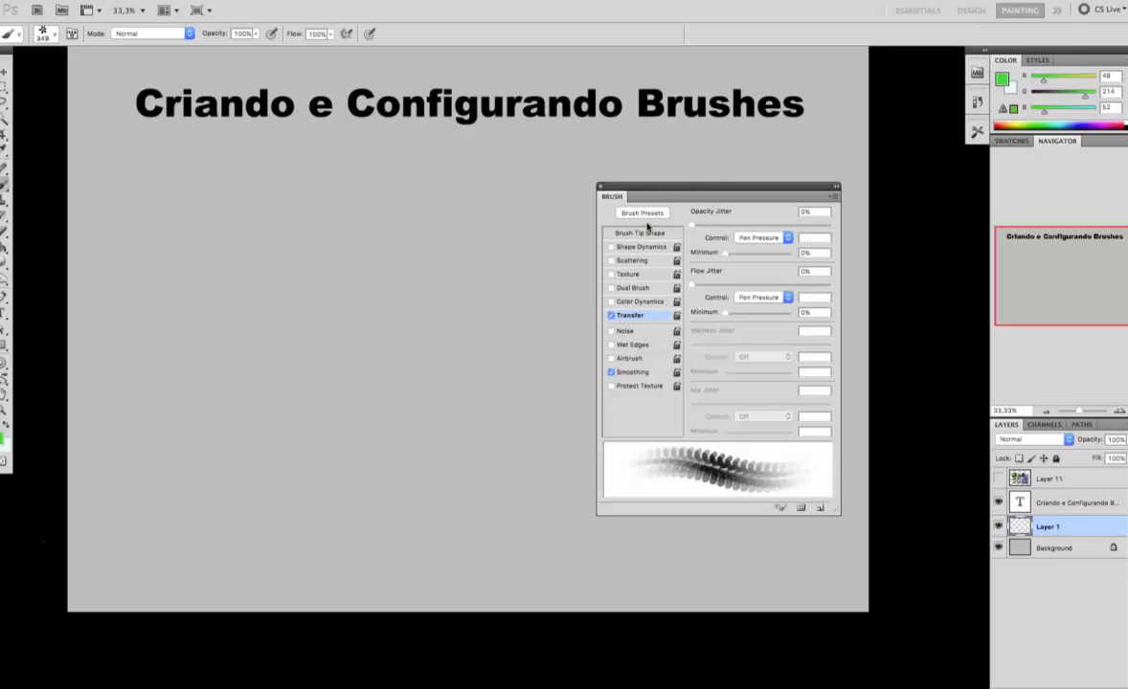
drag(710, 189, 556, 170)
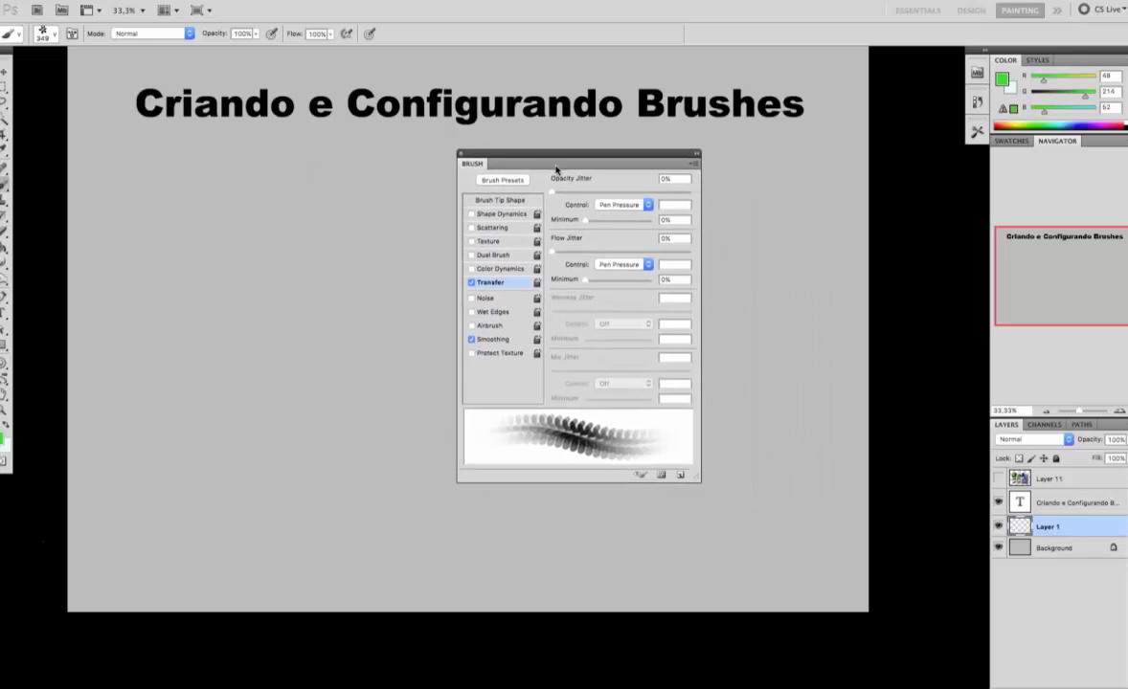
- Enlarge the brush settings window and enable Shape Dynamics for the leaf brush
mouse_move(727, 527)
mouse_down()
mouse_move(855, 559)
mouse_move(833, 529)
mouse_move(775, 504)
mouse_move(716, 509)
mouse_up()
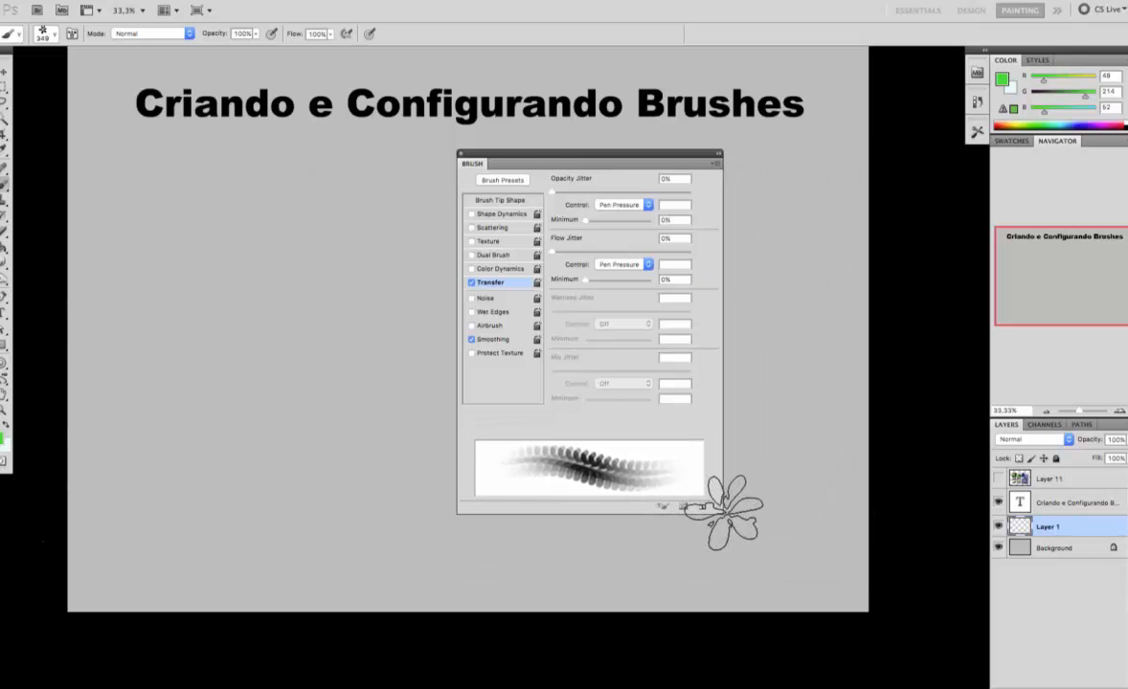
click(500, 215)
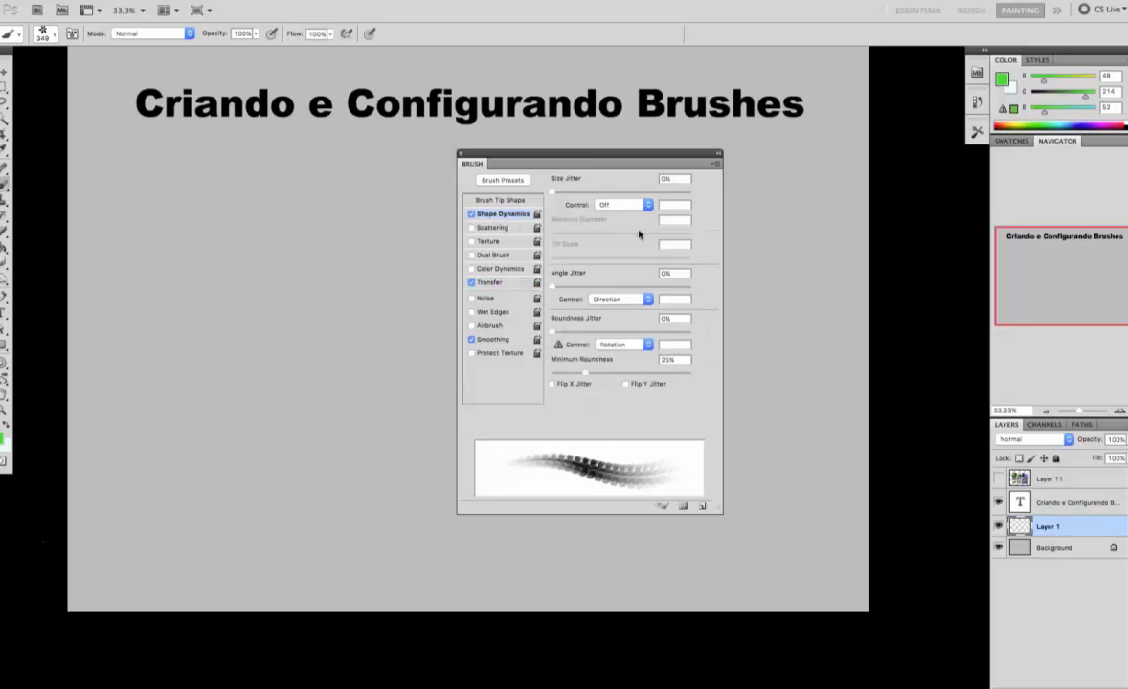
- Try Size Jitter at 100% and 81% and Angle Jitter at 27%, and return both to 0%
mouse_move(555, 192)
mouse_down()
mouse_move(670, 192)
mouse_move(510, 190)
mouse_move(622, 182)
mouse_move(560, 200)
mouse_move(612, 204)
mouse_move(554, 191)
mouse_move(539, 209)
mouse_up()
drag(557, 194, 681, 201)
drag(564, 198, 724, 205)
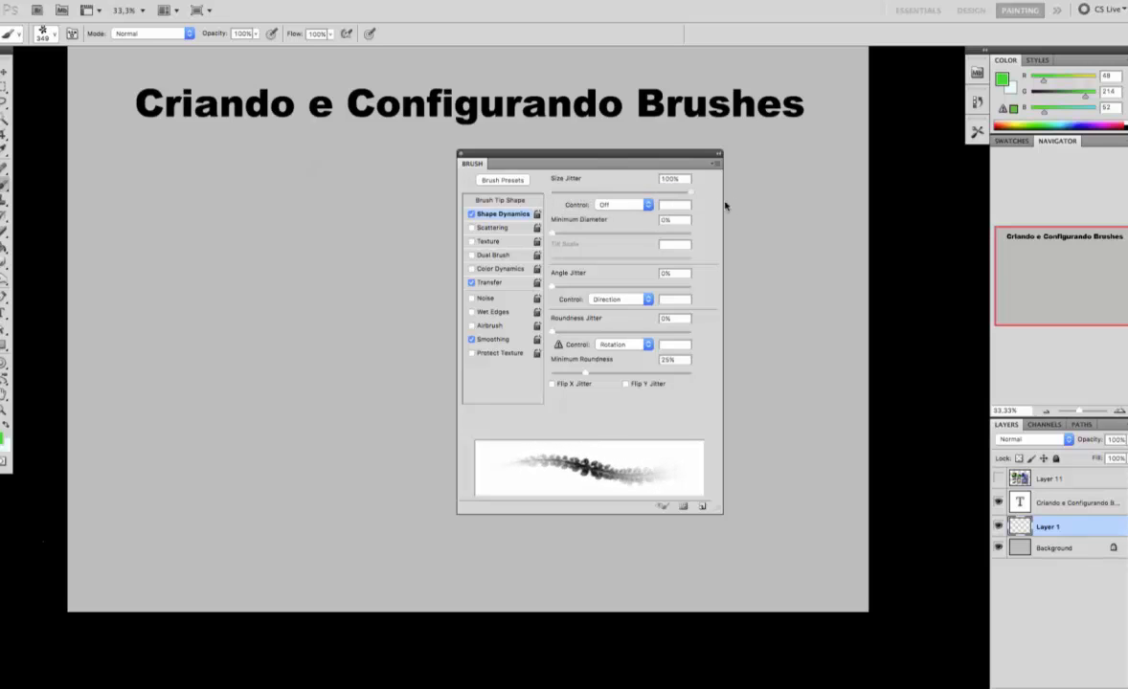
drag(586, 205, 662, 208)
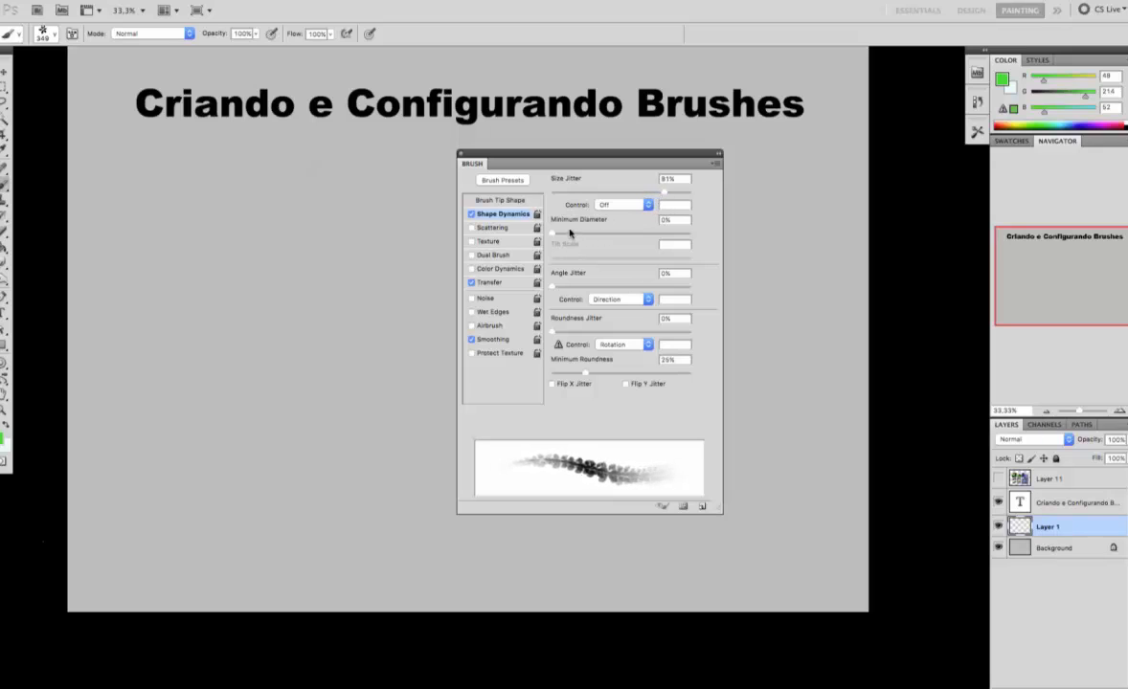
mouse_move(570, 233)
mouse_down()
mouse_move(700, 234)
mouse_move(607, 235)
mouse_move(536, 257)
mouse_move(605, 284)
mouse_move(567, 285)
mouse_move(647, 284)
mouse_up()
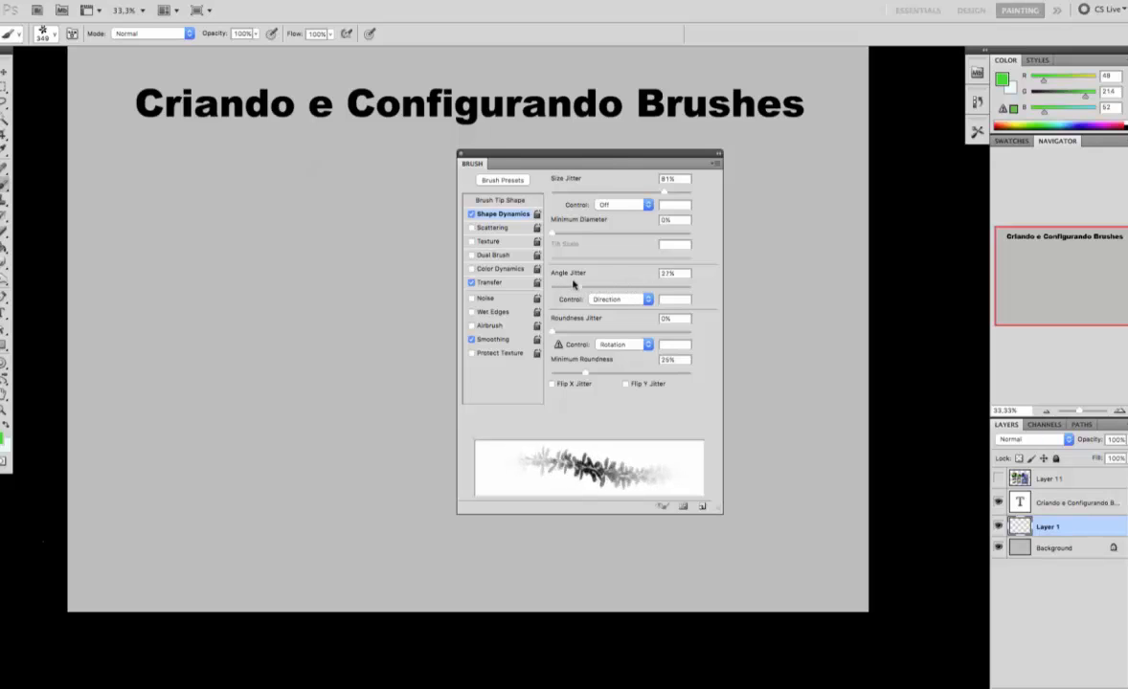
drag(573, 285, 544, 285)
drag(662, 191, 549, 192)
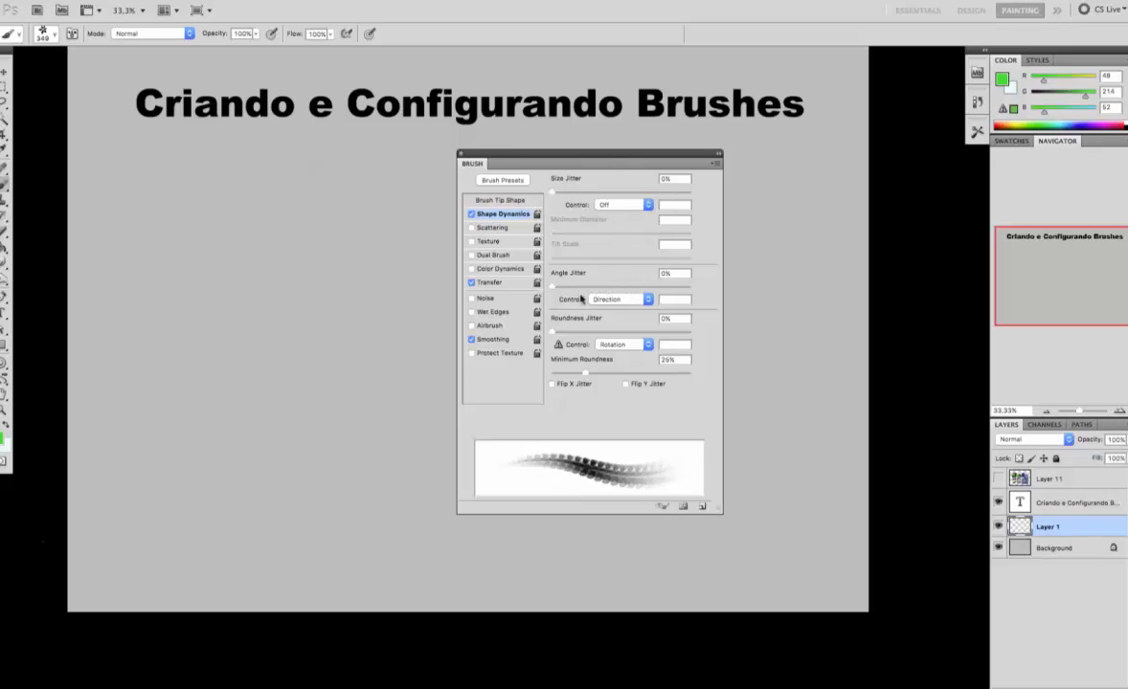
mouse_move(556, 284)
mouse_down()
mouse_move(634, 288)
mouse_move(550, 285)
mouse_up()
- Set Minimum Roundness to 10% and enable both Flip X Jitter and Flip Y Jitter
mouse_move(566, 332)
mouse_down()
mouse_move(627, 331)
mouse_move(587, 351)
mouse_move(667, 353)
mouse_move(556, 342)
mouse_move(682, 373)
mouse_move(519, 378)
mouse_move(680, 365)
mouse_move(562, 380)
mouse_up()
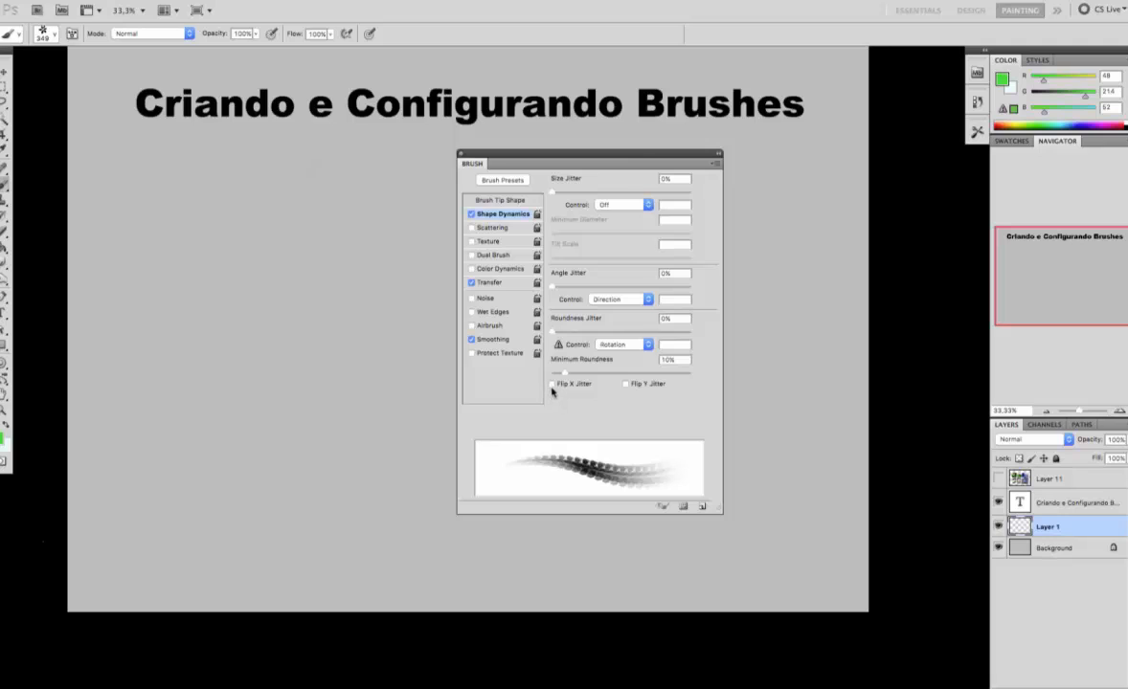
click(553, 384)
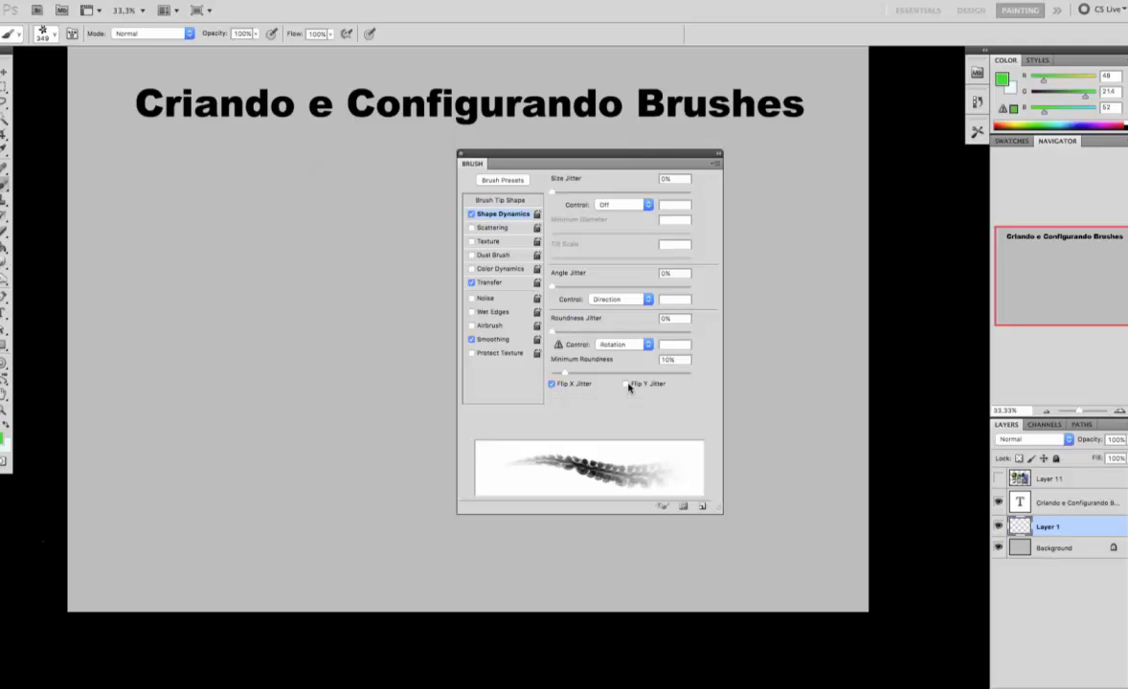
click(627, 384)
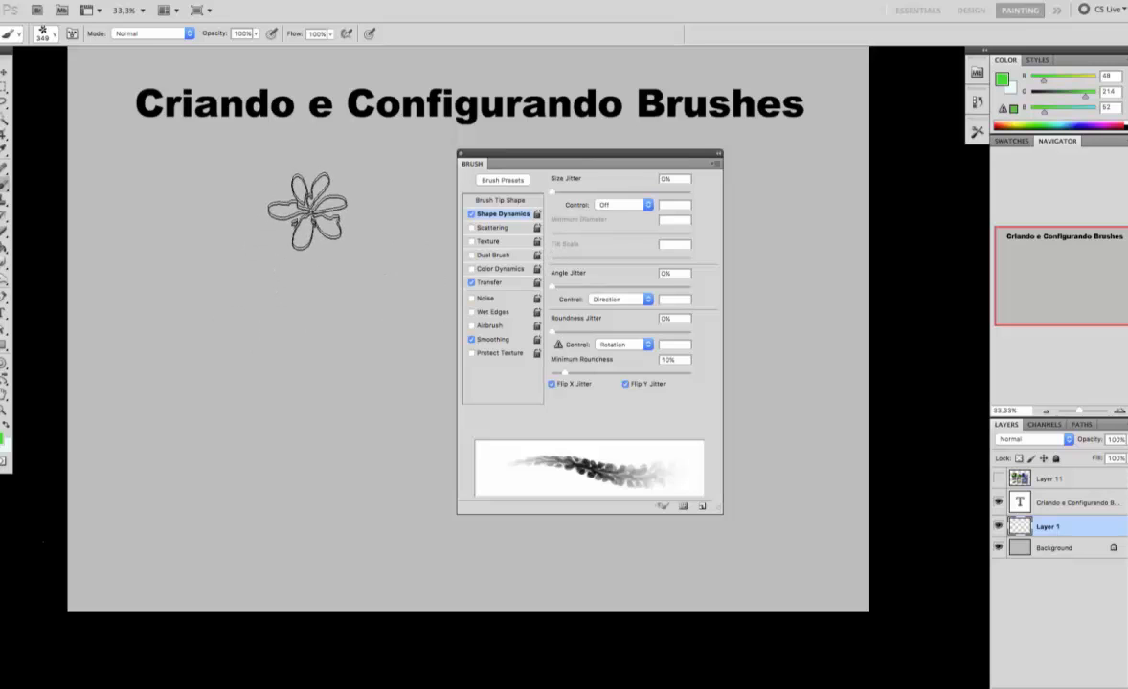
- Set the leaf brush size to 154 px, paint a curved light-green test stroke on Layer 1, and undo it
right_click(319, 225)
click(393, 250)
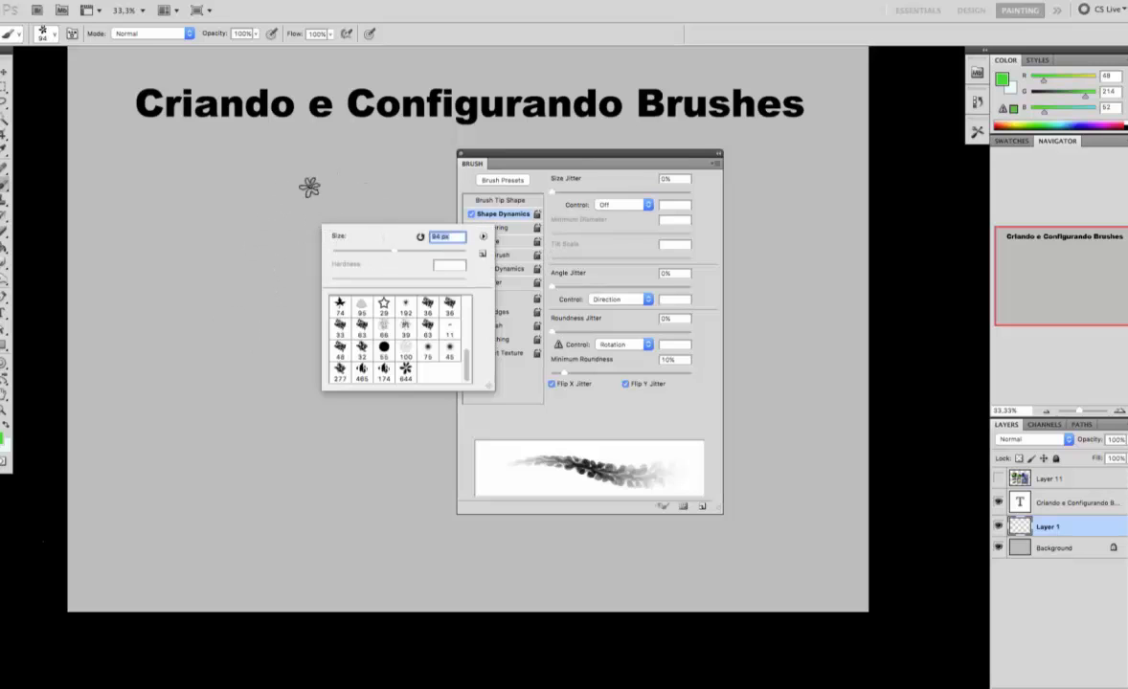
click(415, 251)
drag(309, 174, 211, 498)
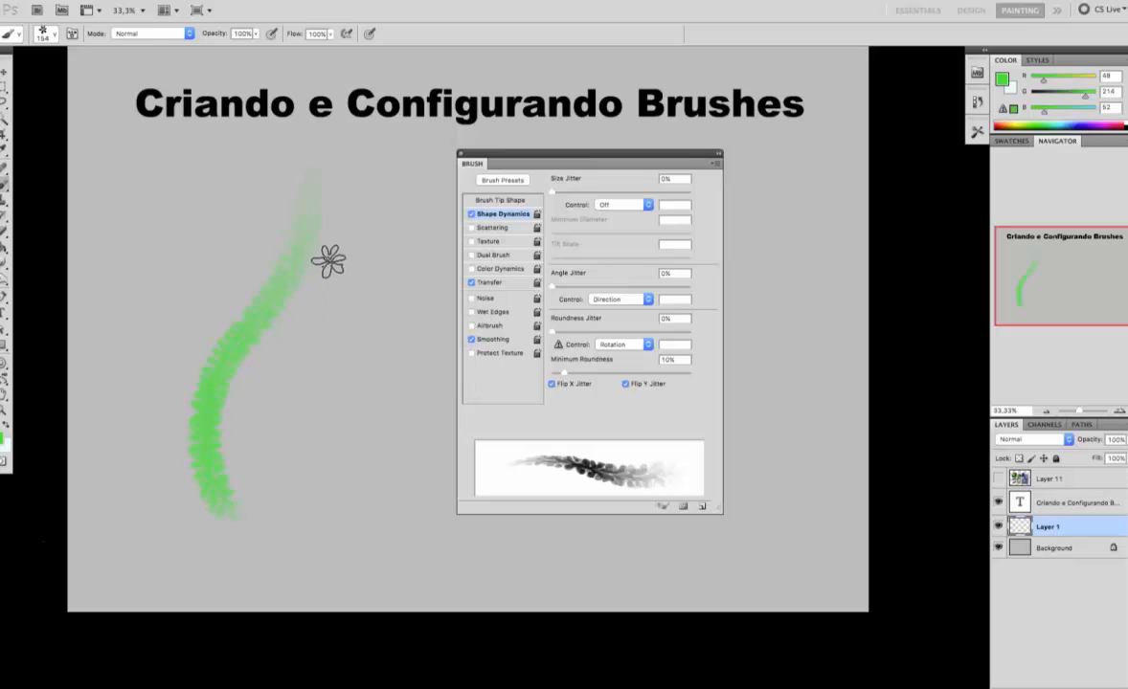
key(ctrl+z)
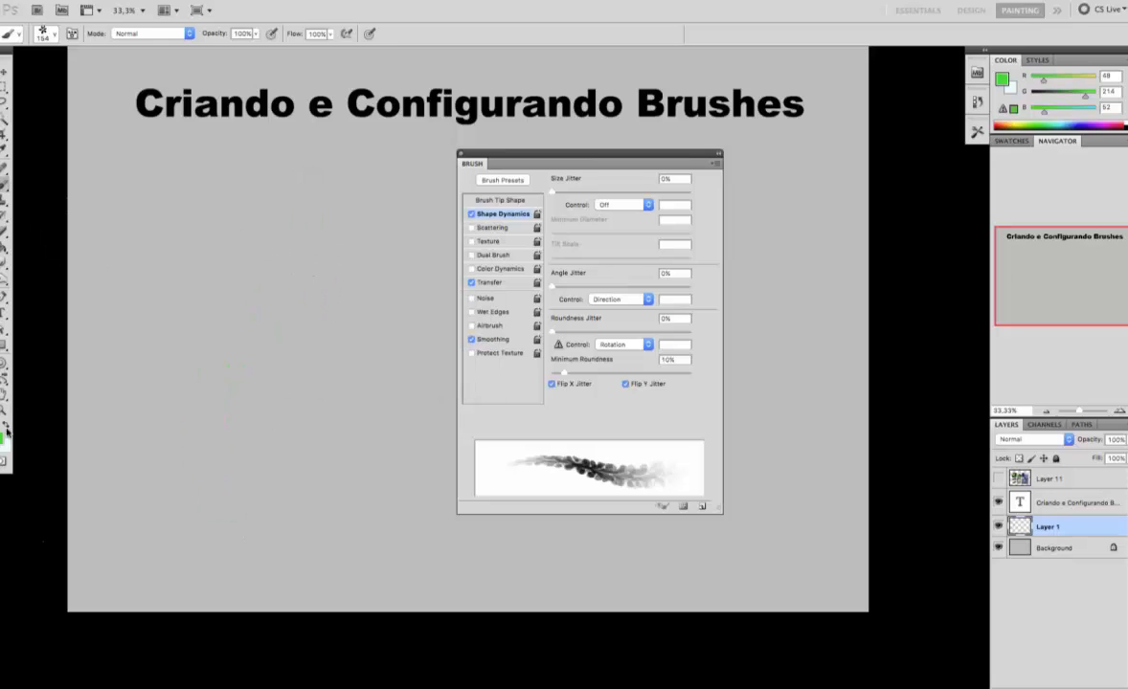
- Change the foreground colour to a dark green
click(5, 438)
click(707, 453)
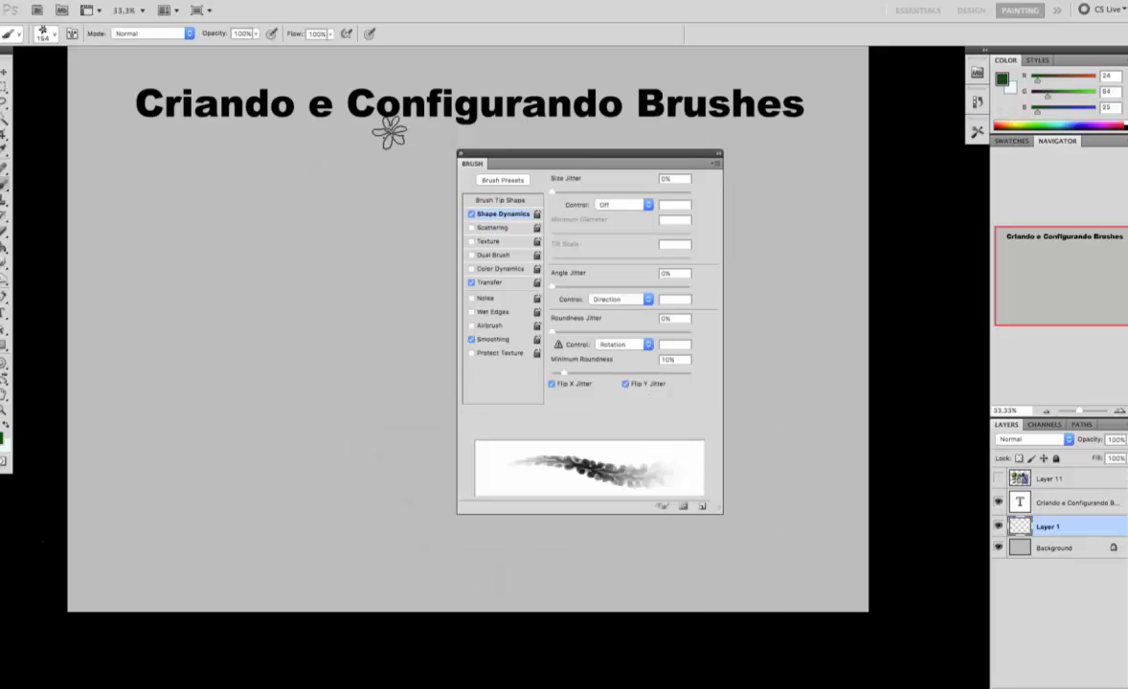
- Paint several curved dark-green test strokes on Layer 1 and undo them all
drag(286, 187, 213, 442)
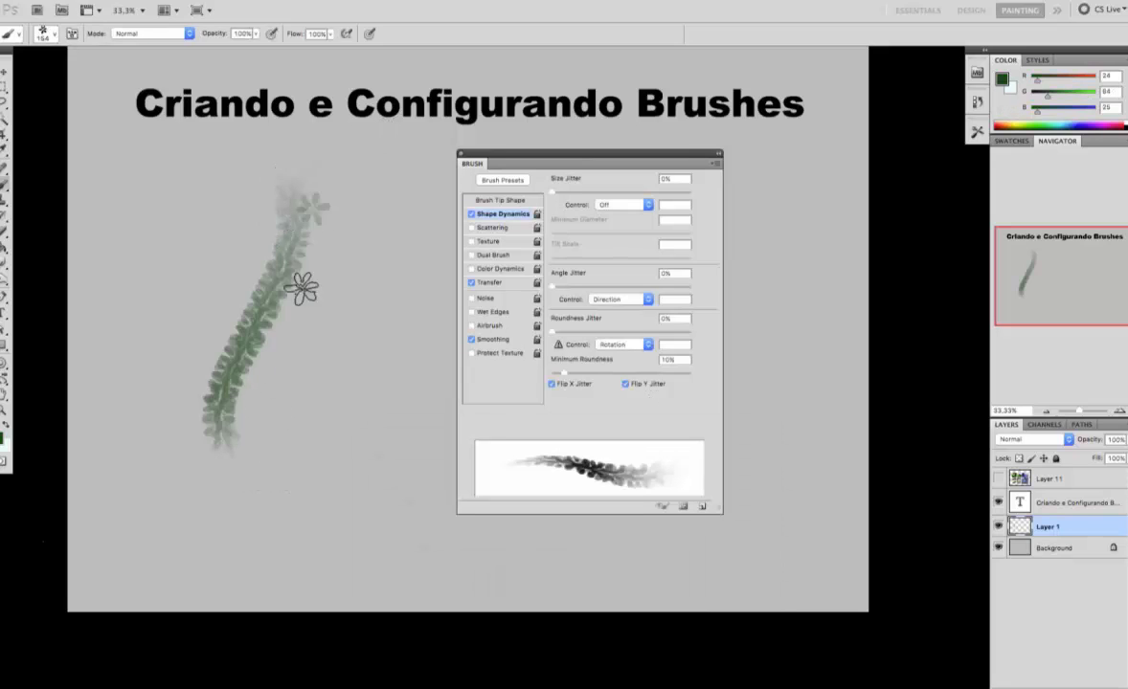
drag(320, 201, 248, 493)
drag(339, 206, 330, 474)
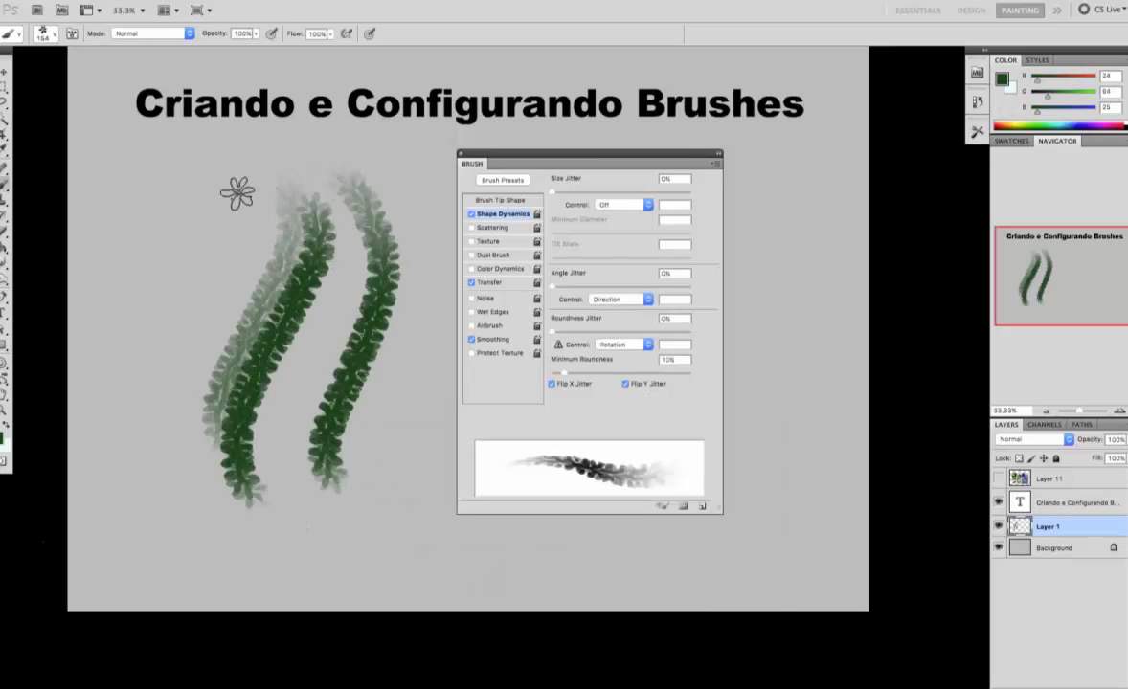
drag(241, 143, 152, 308)
key(ctrl+alt+z)
key(ctrl+alt+z)
key(ctrl+alt+z)
key(ctrl+alt+z)
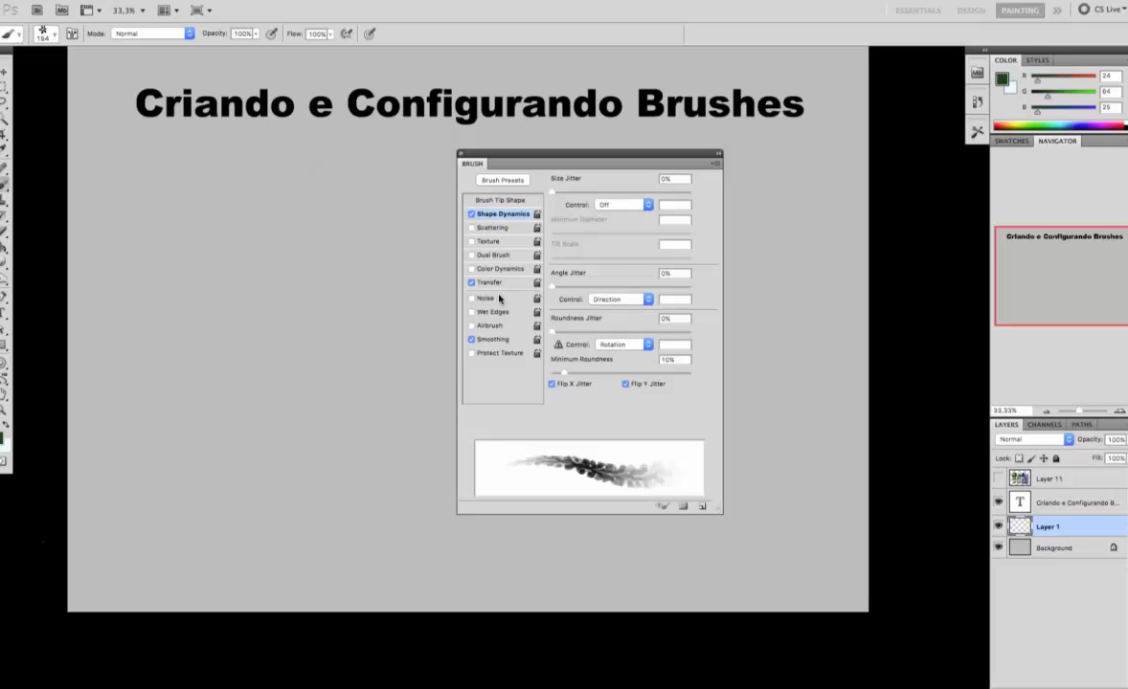
- Enable Scattering for the leaf brush with Scatter at 89% and Count at 2
click(496, 230)
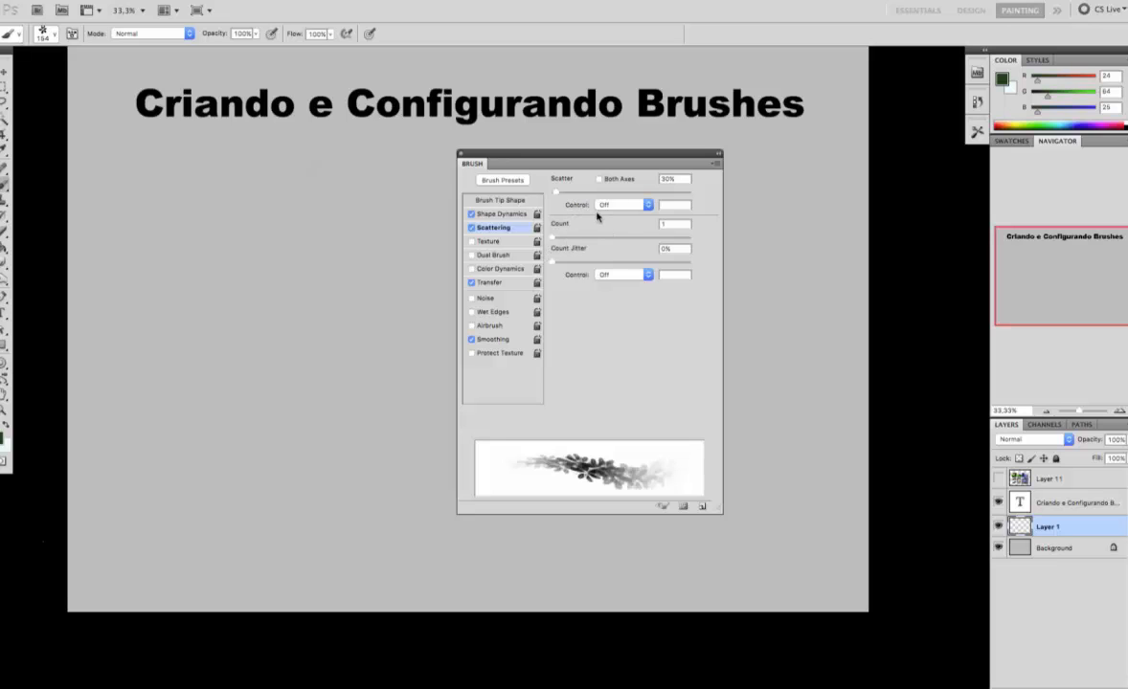
mouse_move(564, 197)
mouse_down()
mouse_move(500, 192)
mouse_move(559, 198)
mouse_up()
mouse_move(558, 239)
mouse_down()
mouse_move(622, 241)
mouse_move(517, 243)
mouse_move(574, 244)
mouse_move(563, 251)
mouse_up()
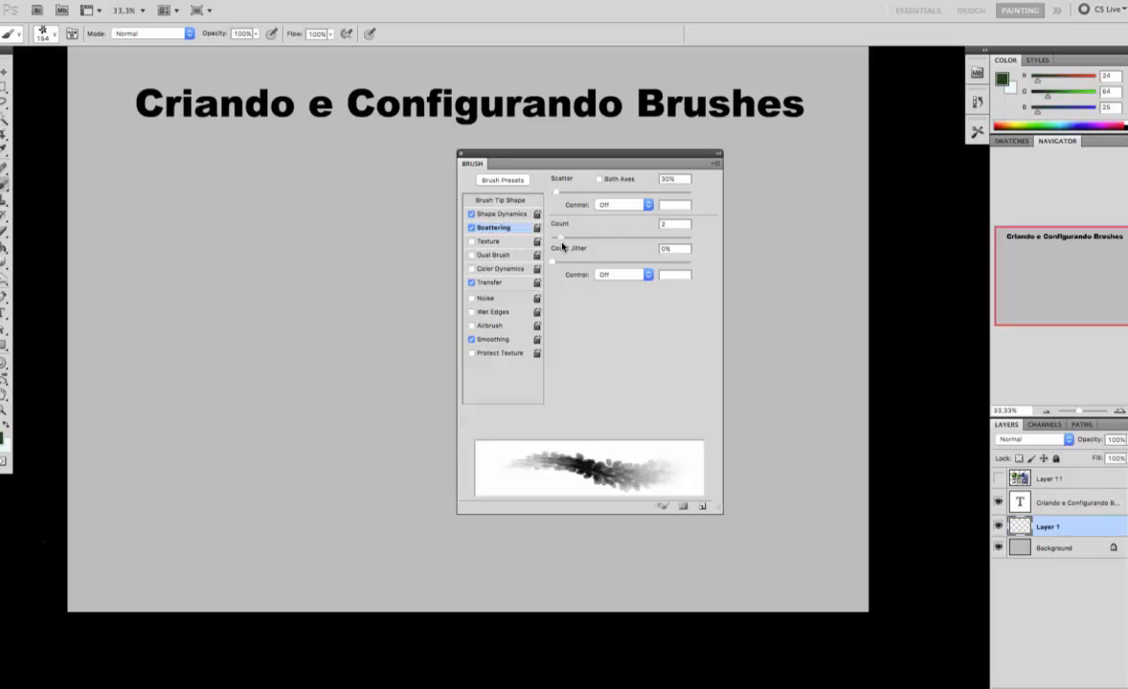
drag(562, 192, 565, 197)
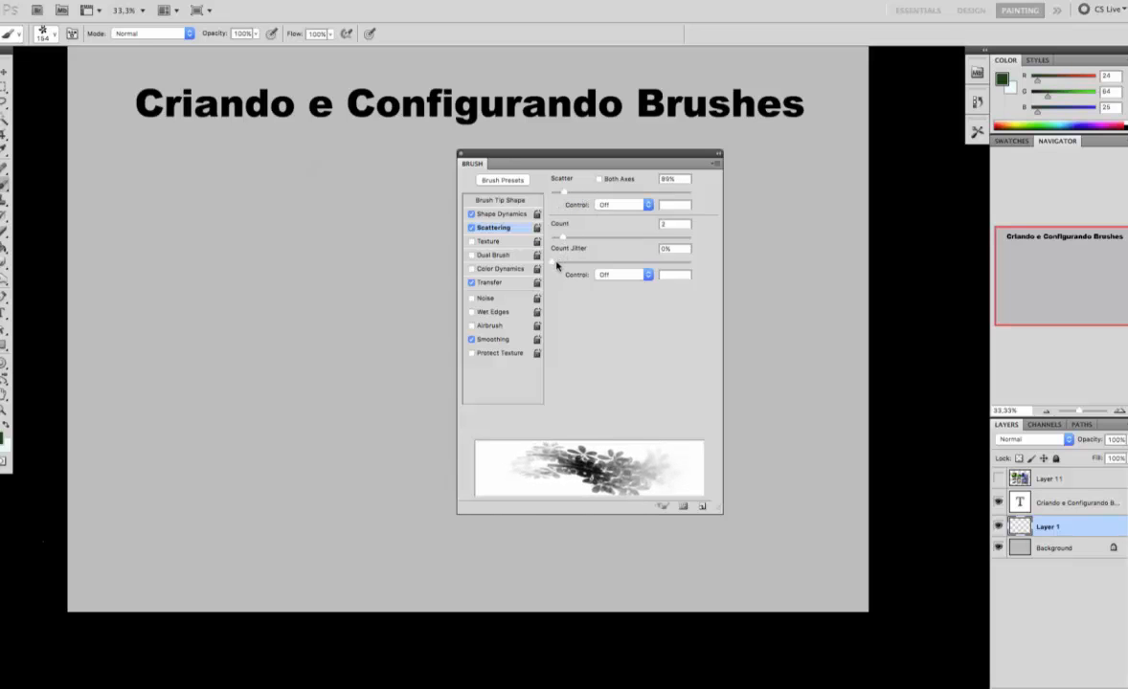
- Try Pen Pressure as the Count Jitter control and set it back to Off
mouse_move(559, 261)
mouse_down()
mouse_move(688, 265)
mouse_move(506, 247)
mouse_move(611, 247)
mouse_move(570, 270)
mouse_move(509, 249)
mouse_move(576, 259)
mouse_up()
click(625, 276)
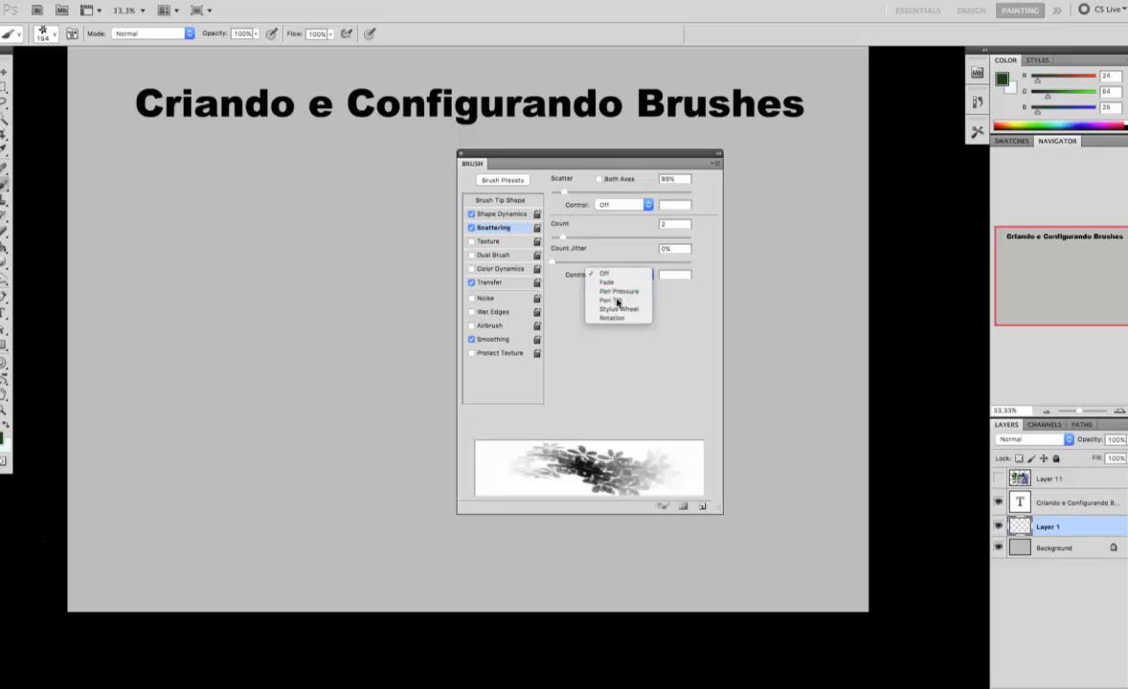
click(617, 300)
click(617, 278)
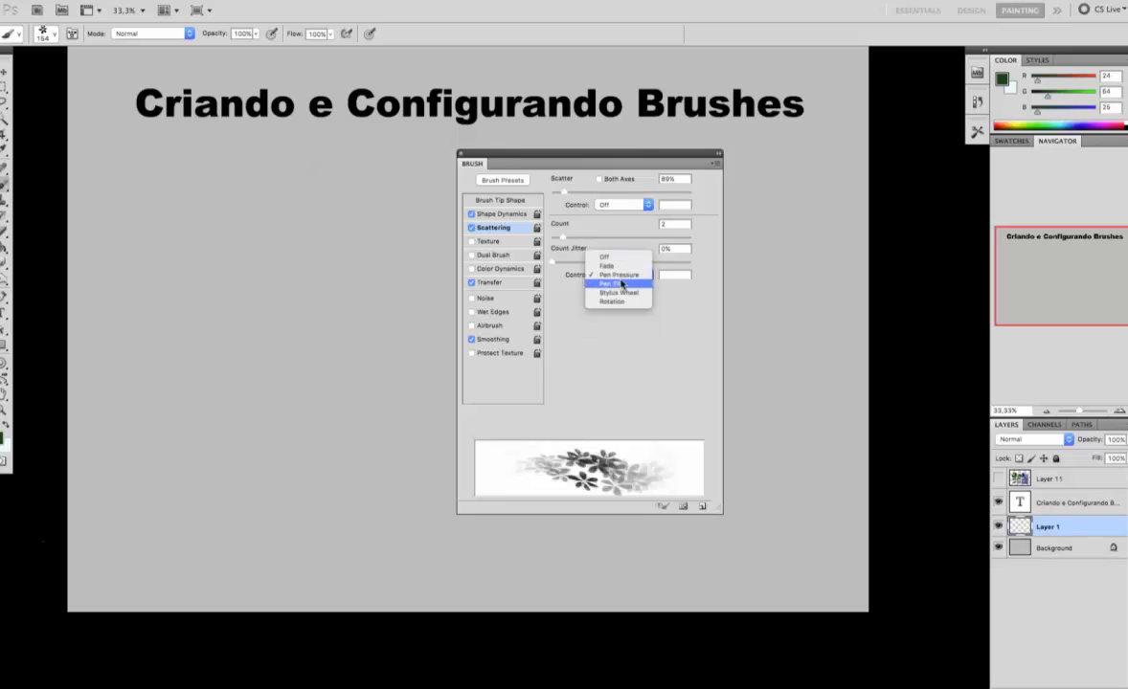
click(604, 257)
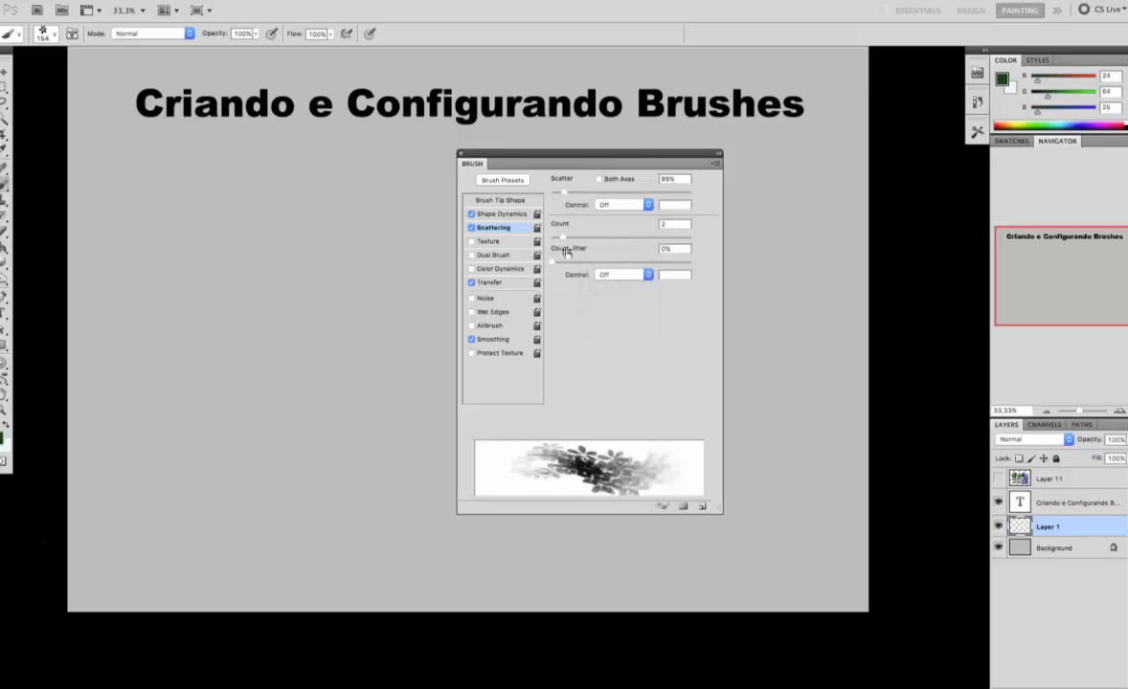
- Compare scattering counts of 3 and 2 with dark-green test strokes, undoing each stroke and leaving Count at 2
mouse_move(562, 238)
mouse_down()
mouse_move(588, 241)
mouse_move(561, 239)
mouse_move(571, 239)
mouse_up()
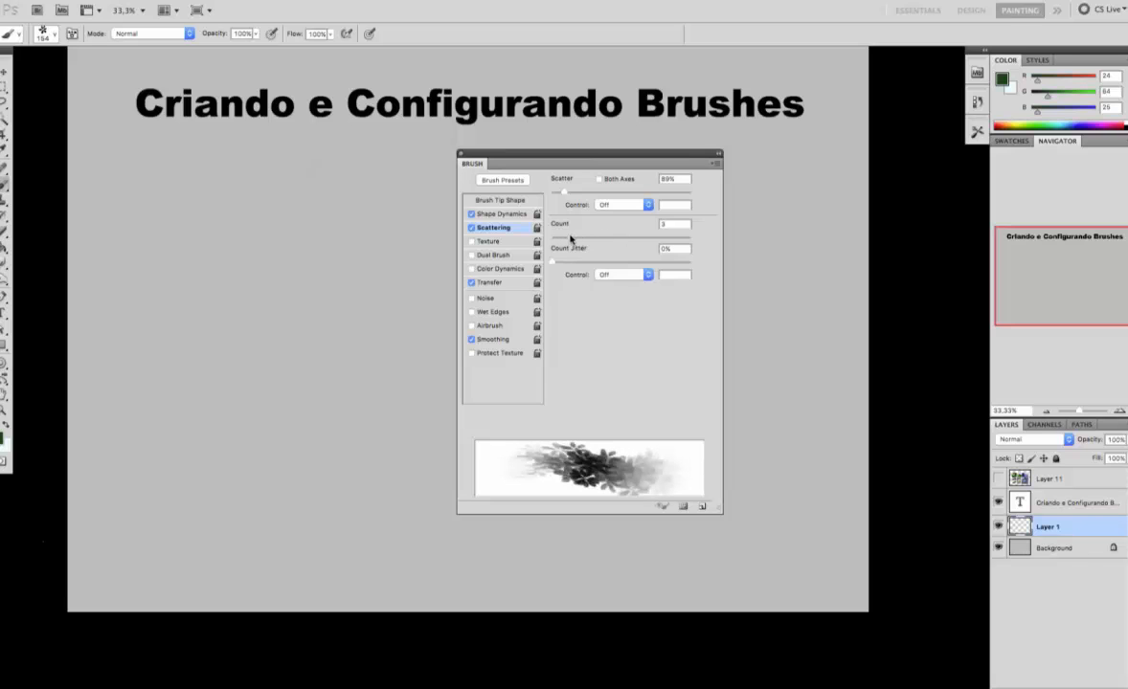
mouse_move(306, 273)
mouse_down()
mouse_move(300, 359)
mouse_move(360, 307)
mouse_up()
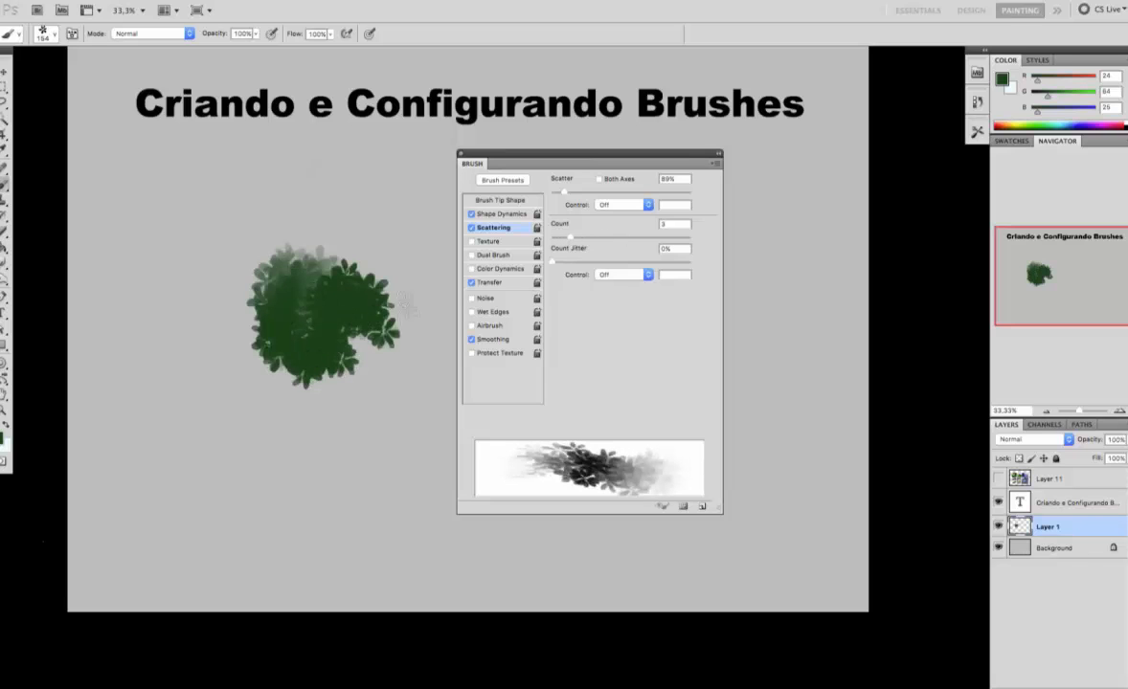
key(ctrl+z)
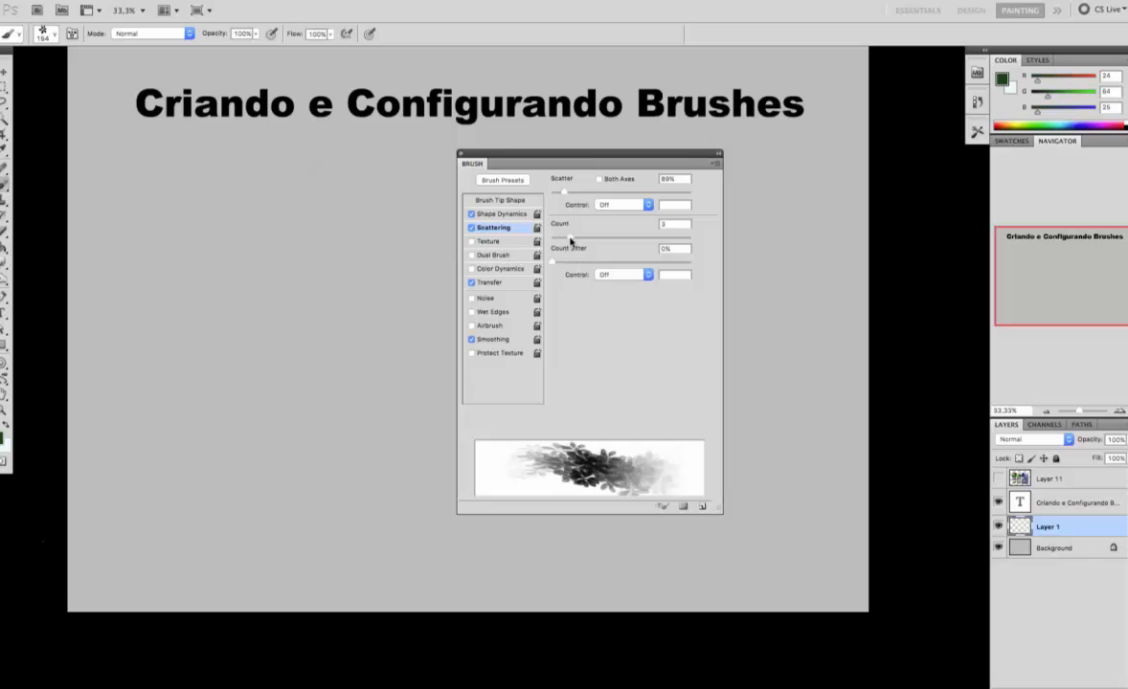
drag(570, 241, 561, 240)
mouse_move(306, 320)
mouse_down()
mouse_move(368, 307)
mouse_move(395, 332)
mouse_up()
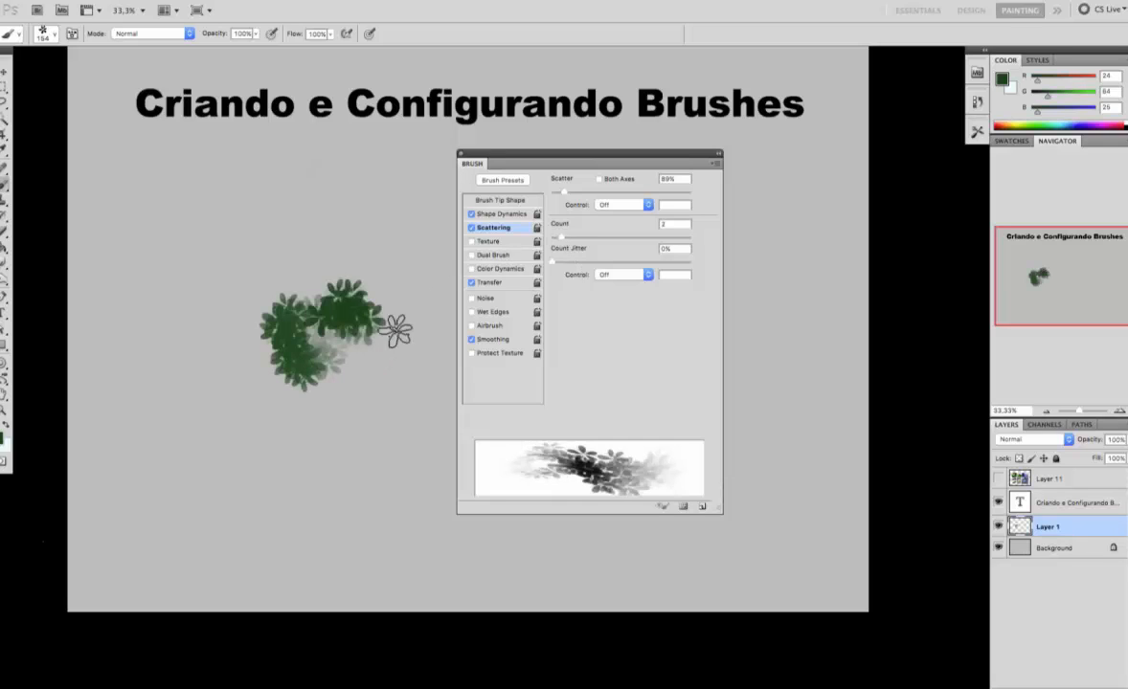
key(ctrl+z)
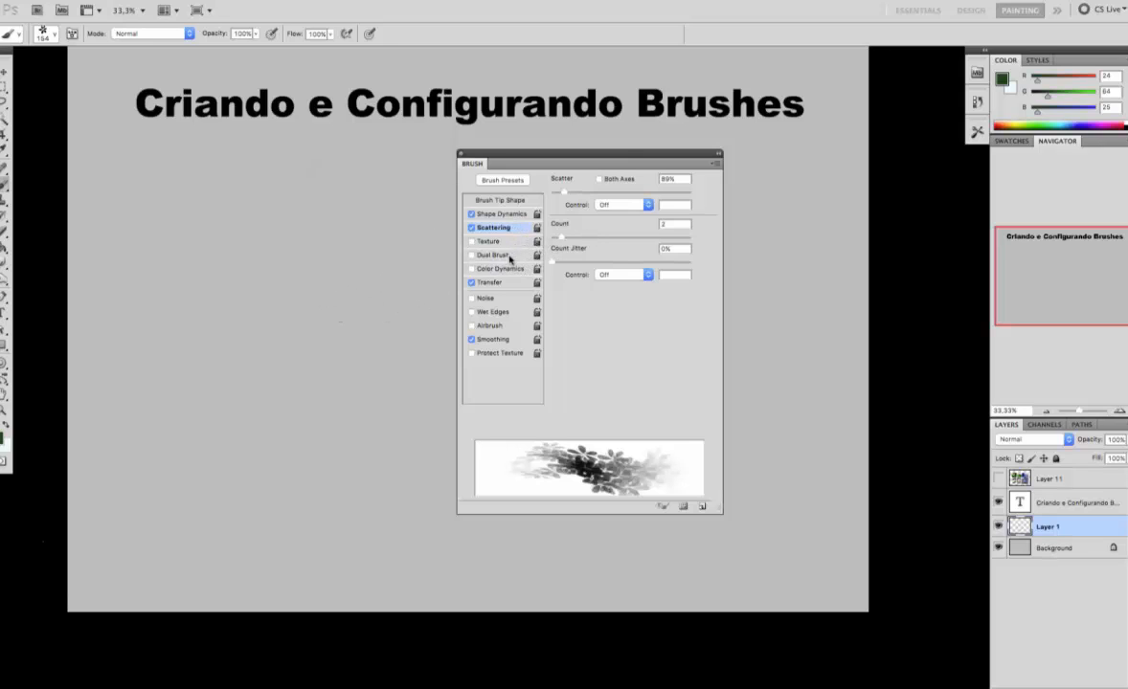
- Enable Texture, set the leaf brush size to 319 px, and paint a textured dark-green bush on Layer 1
click(498, 242)
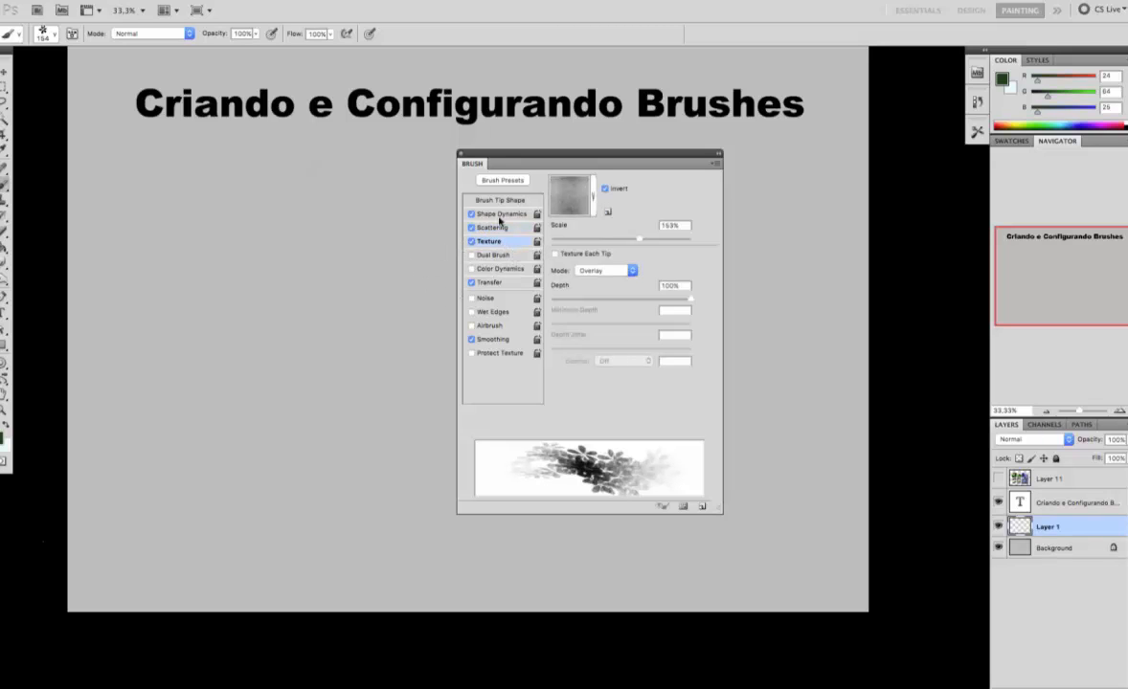
right_click(340, 284)
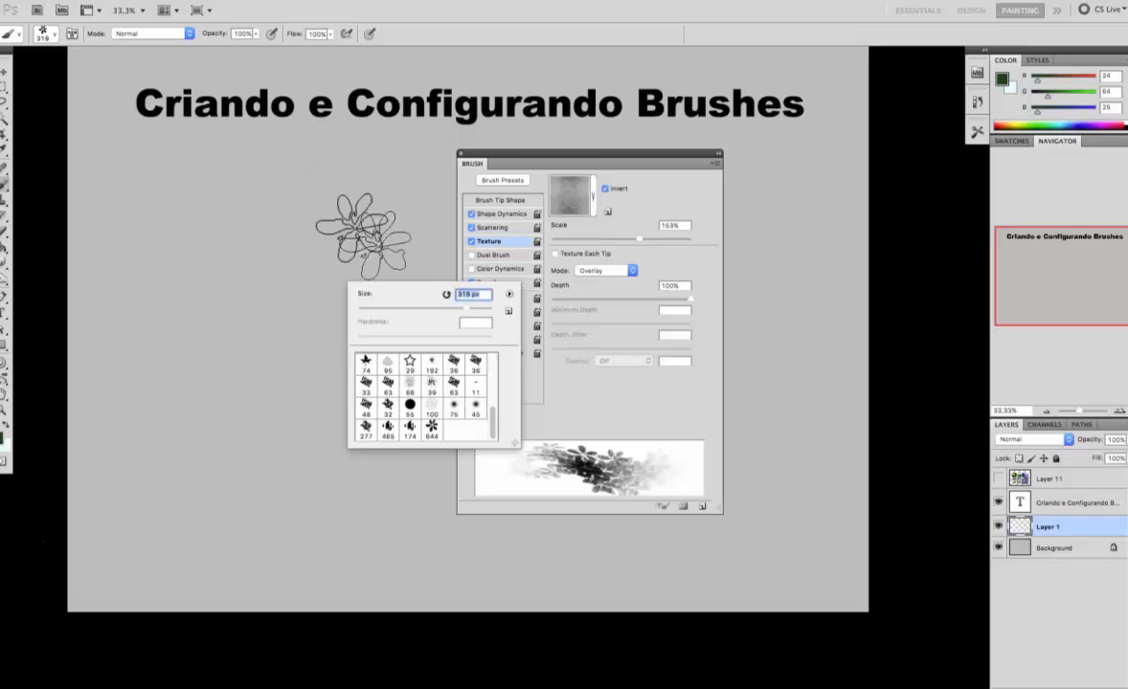
key(Return)
drag(284, 252, 297, 283)
super+click(284, 259)
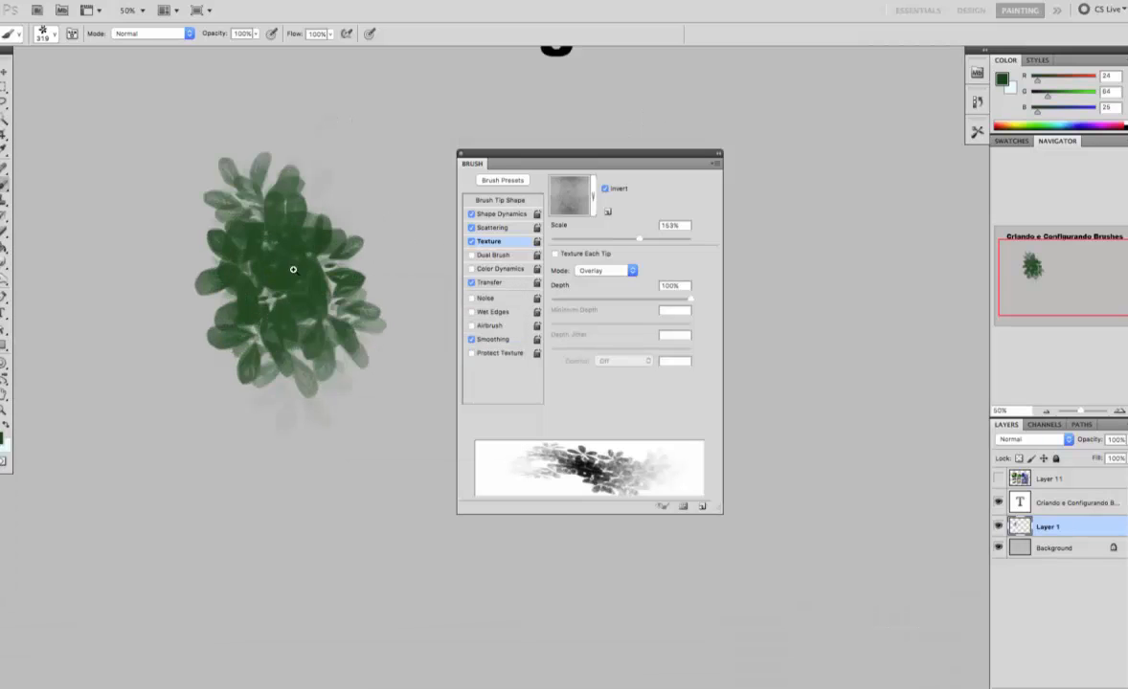
super+click(310, 297)
drag(293, 478, 359, 431)
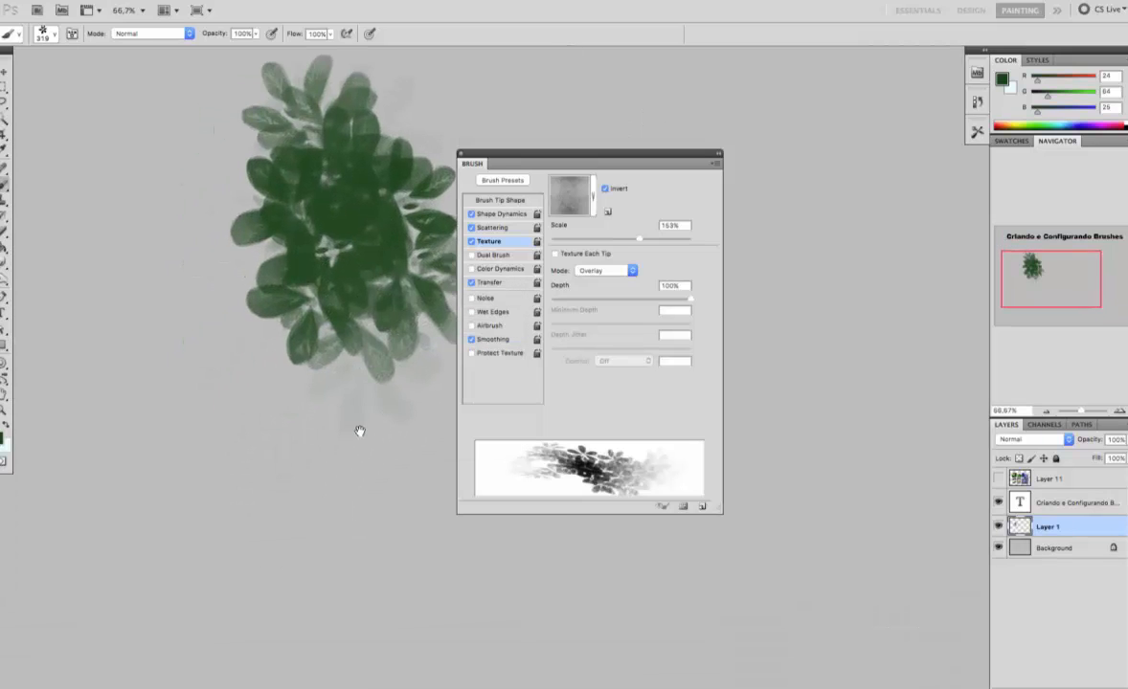
- Disable Texture and paint a second dark-green leaf clump below the textured bush for comparison
click(471, 242)
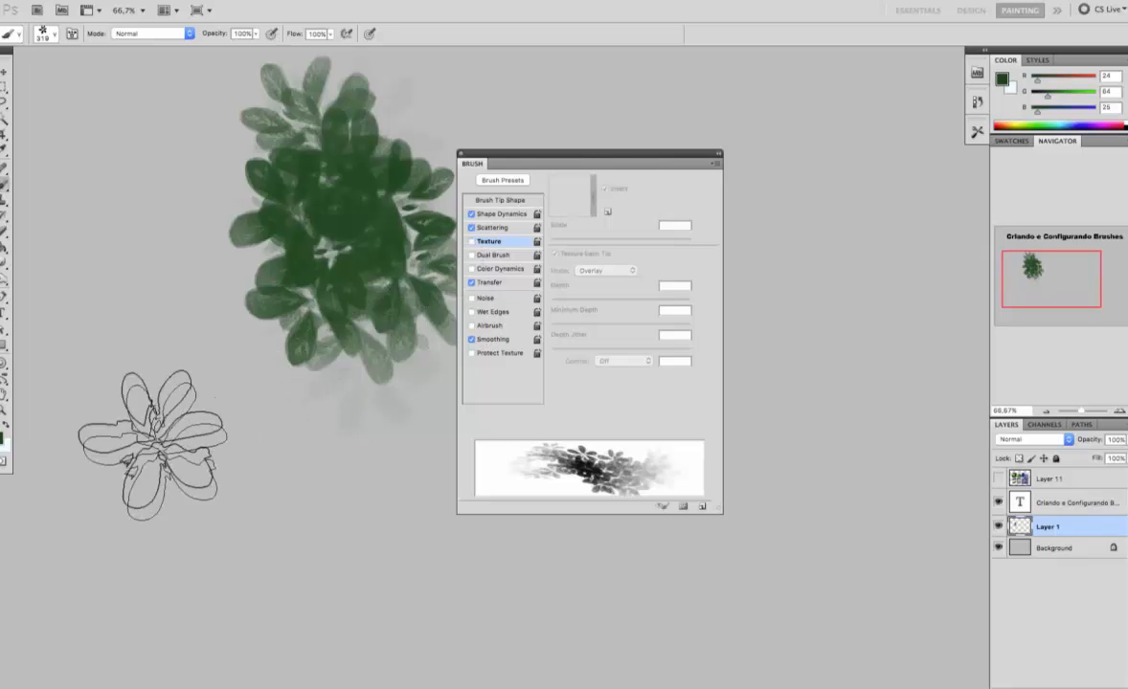
click(206, 440)
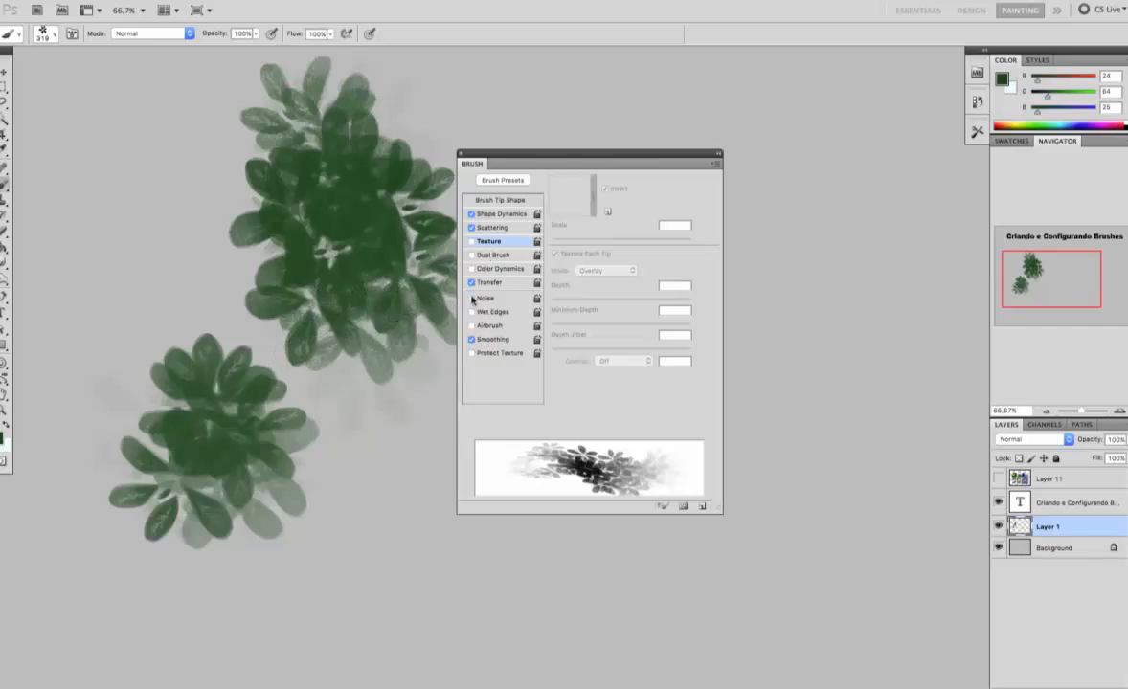
- Re-enable Texture to check its pattern choices, and disable it again
click(475, 242)
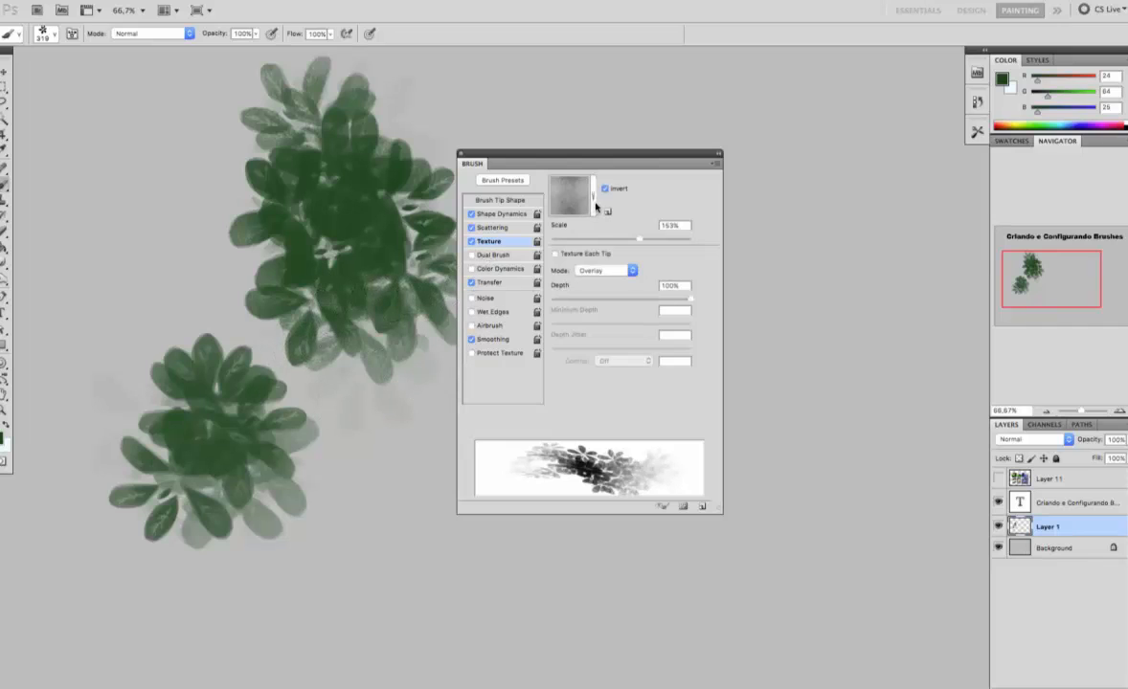
click(594, 203)
click(594, 205)
click(472, 243)
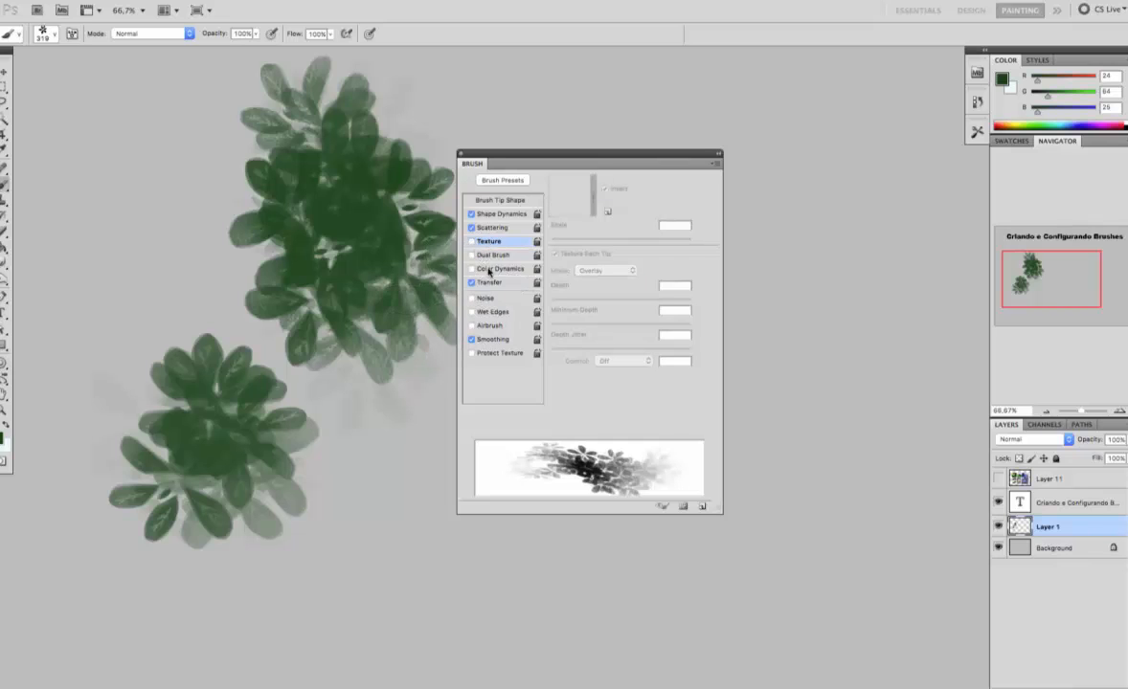
- Enable Dual Brush to look through its secondary brush tips, and disable it again
drag(337, 365, 244, 347)
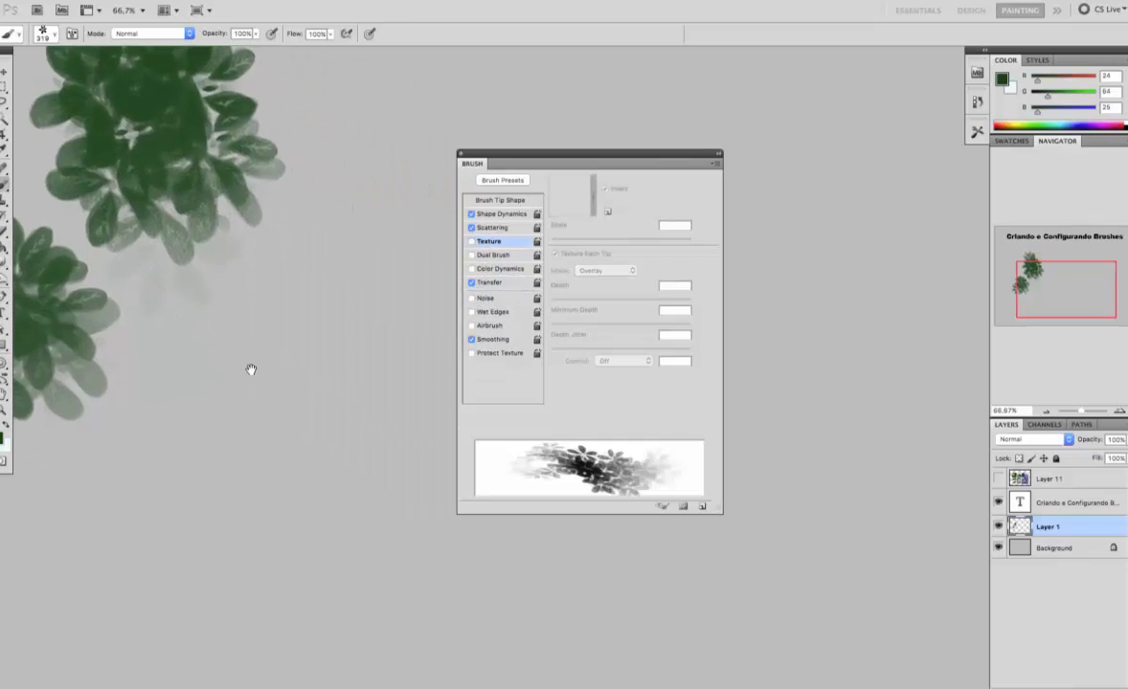
click(494, 254)
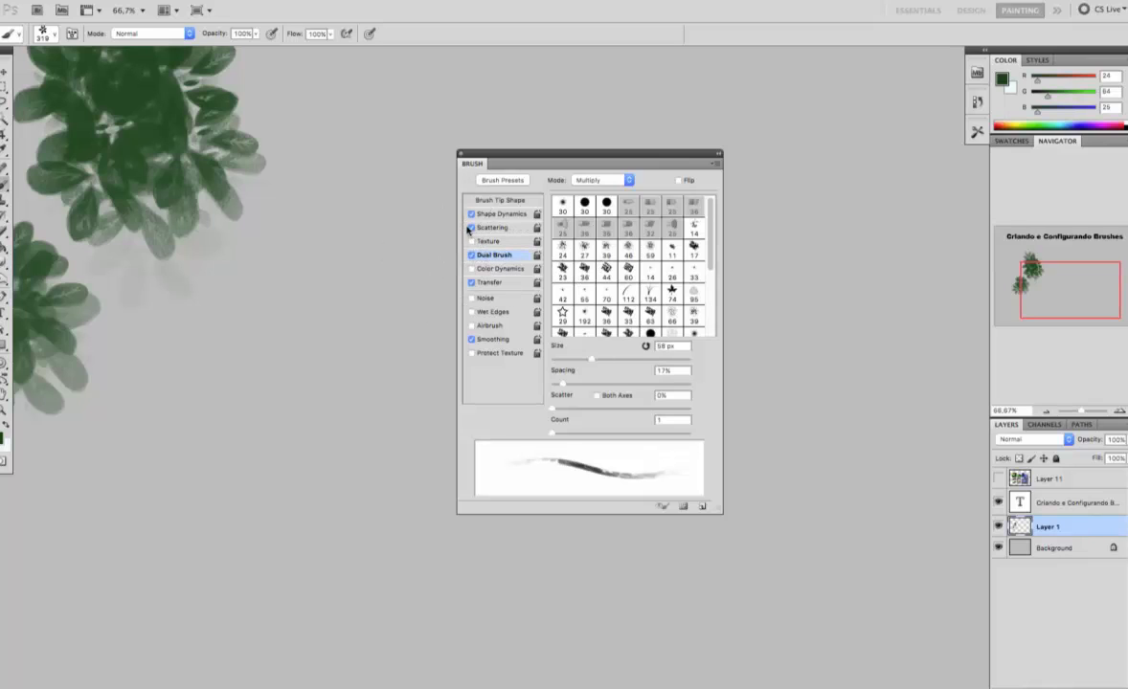
scroll(708, 299, down, 3)
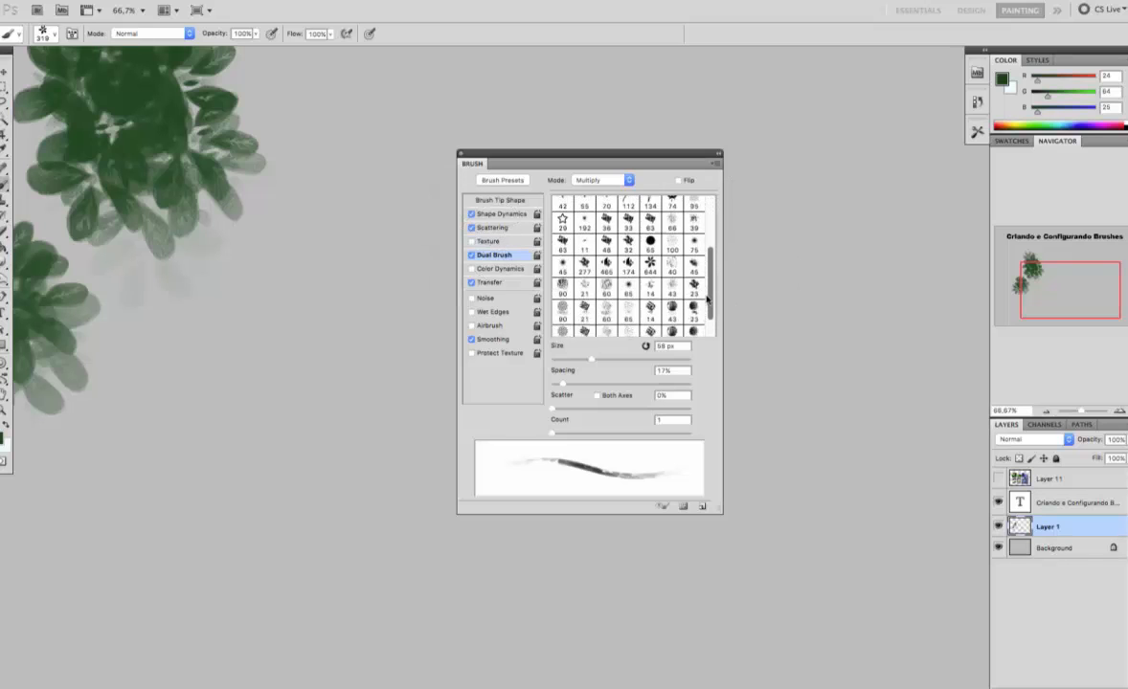
scroll(704, 311, down, 2)
scroll(703, 316, up, 5)
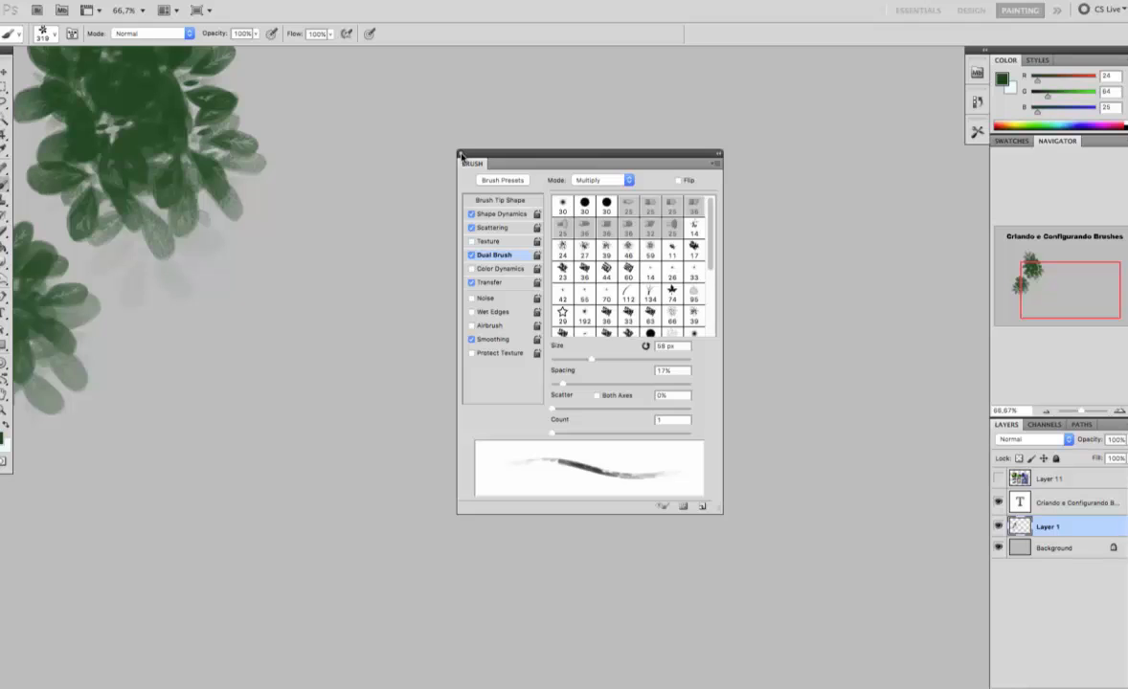
click(472, 257)
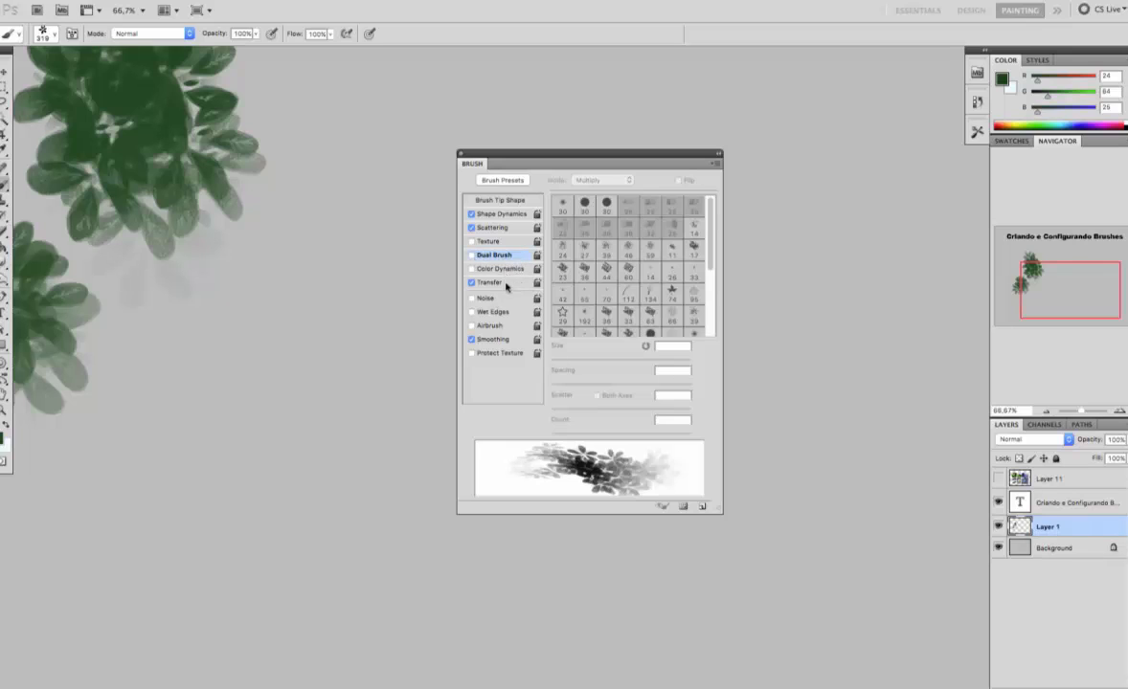
- Enable Color Dynamics, check its Control options while leaving Control set to Off, and move the brush settings clear of the canvas
click(500, 269)
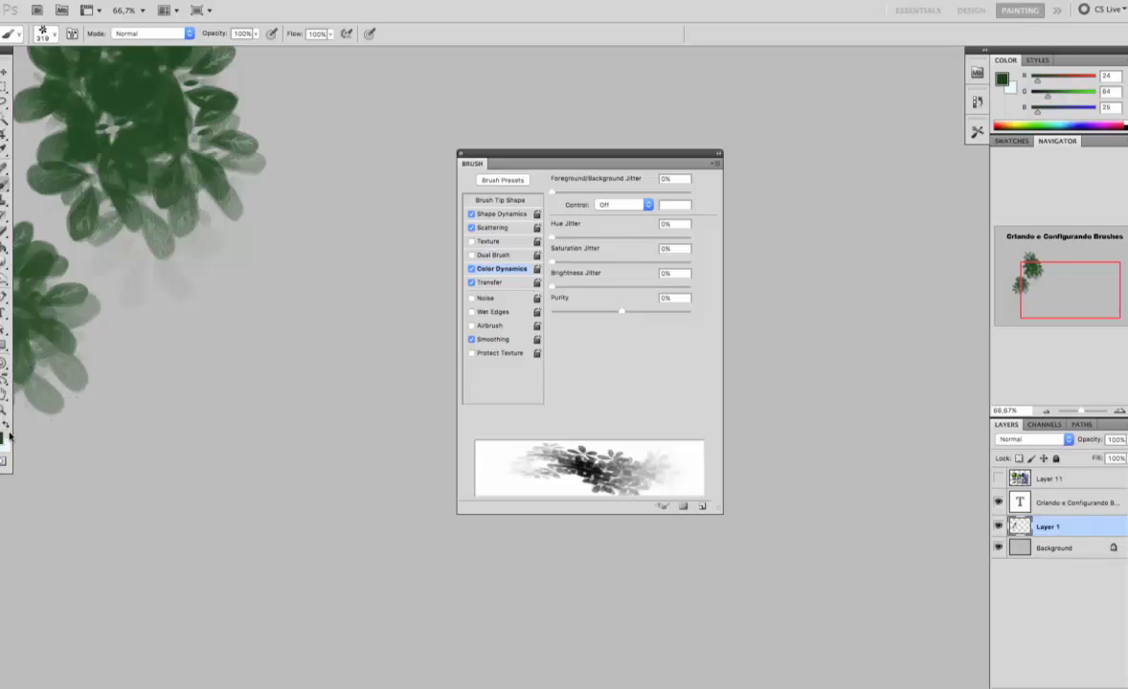
click(613, 205)
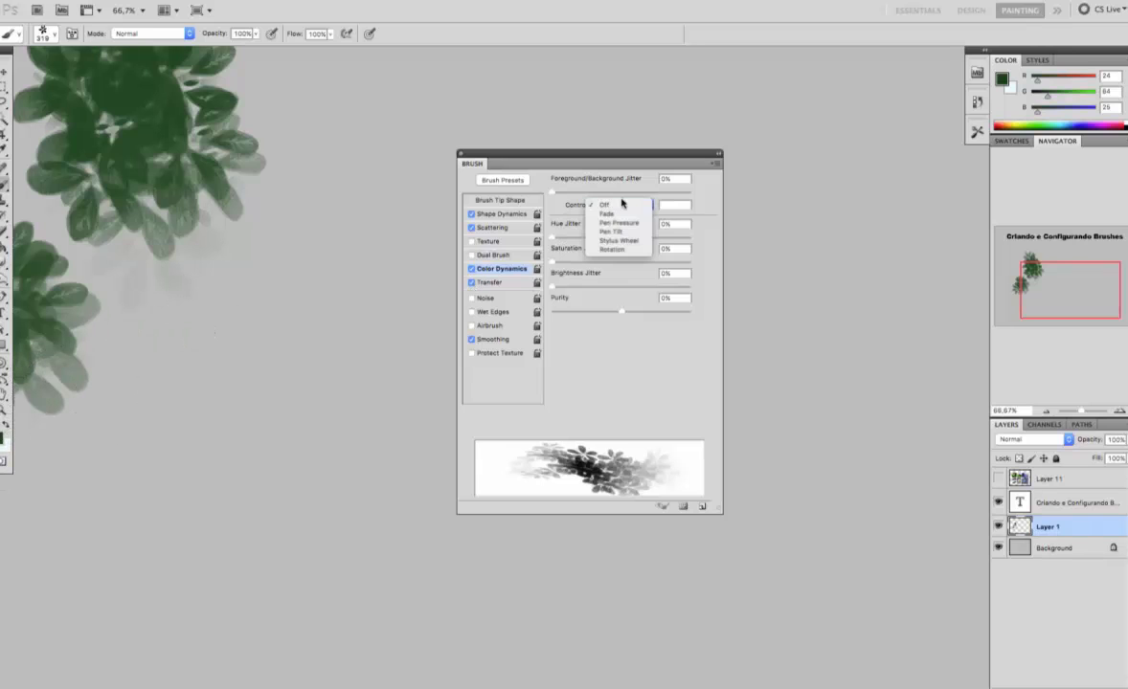
click(626, 160)
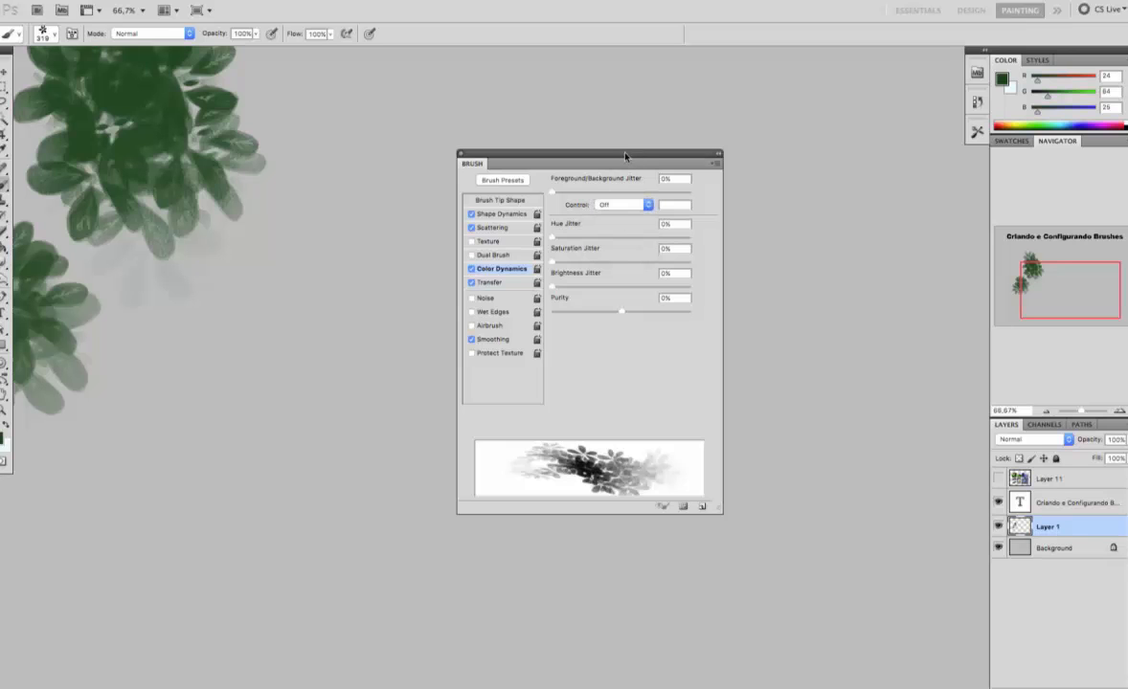
drag(595, 151, 720, 140)
- Set the foreground color to bright green #3ee142 and the background color to red #d10707
click(2, 438)
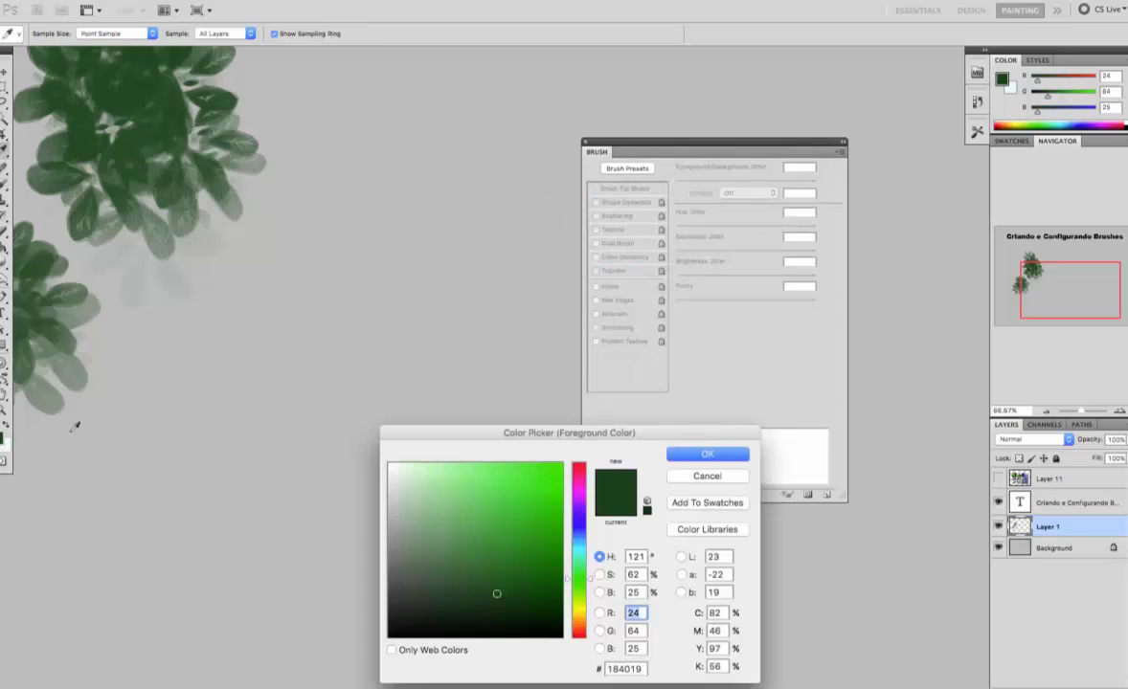
click(513, 486)
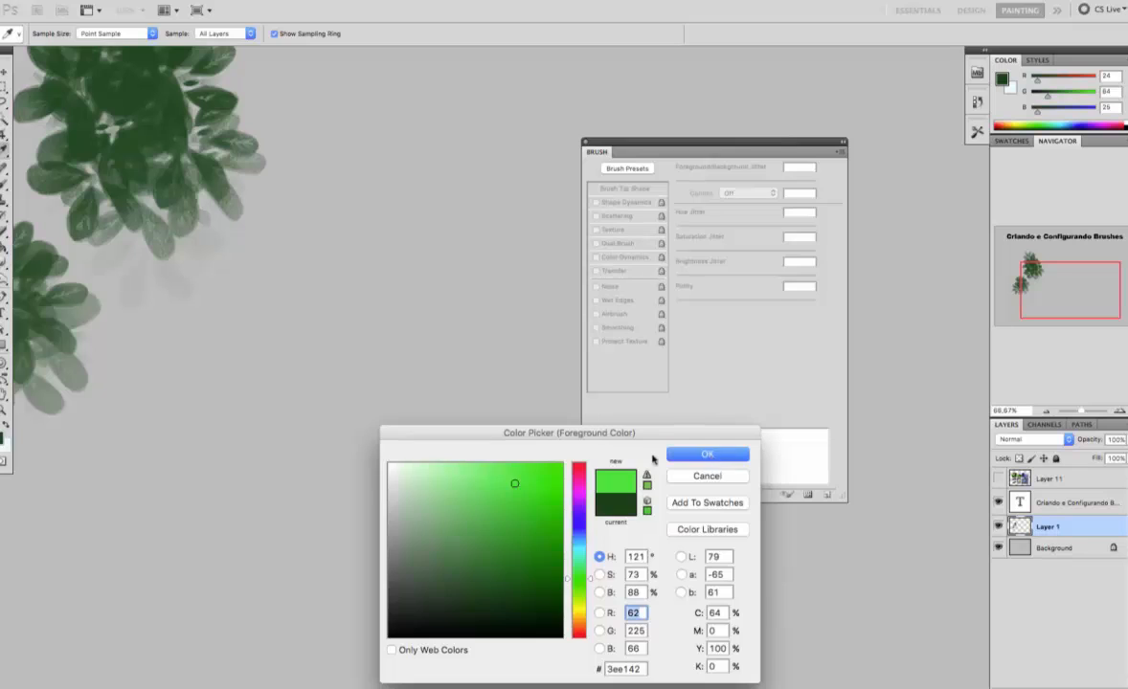
click(706, 454)
click(5, 444)
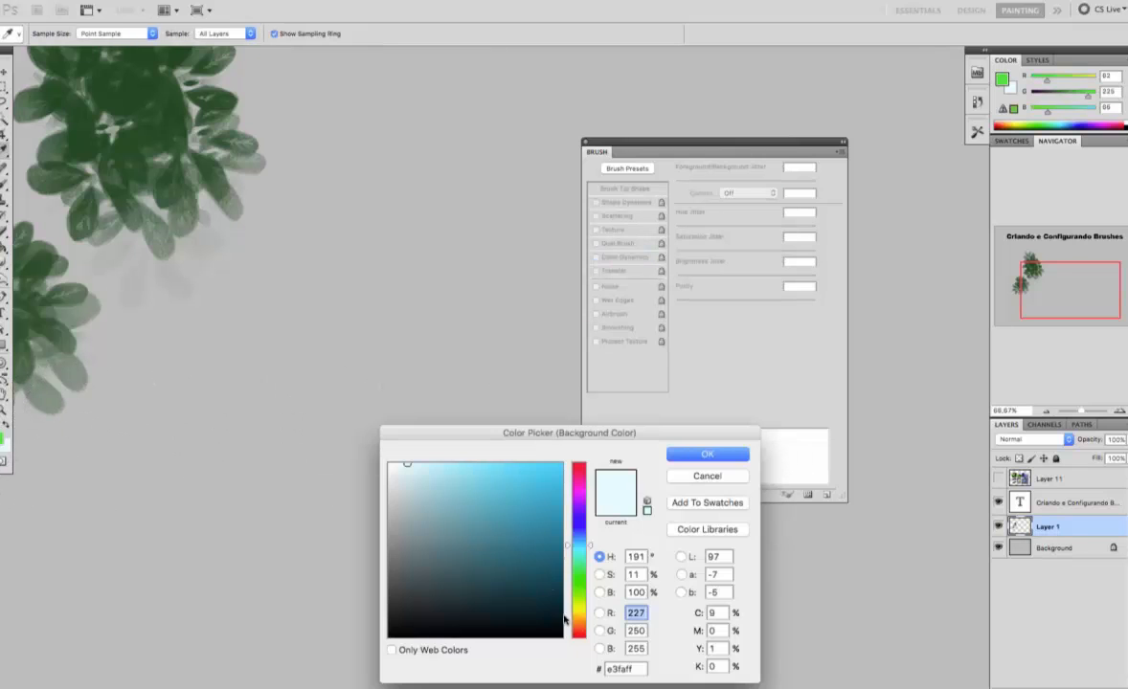
drag(578, 632, 574, 658)
drag(533, 491, 557, 495)
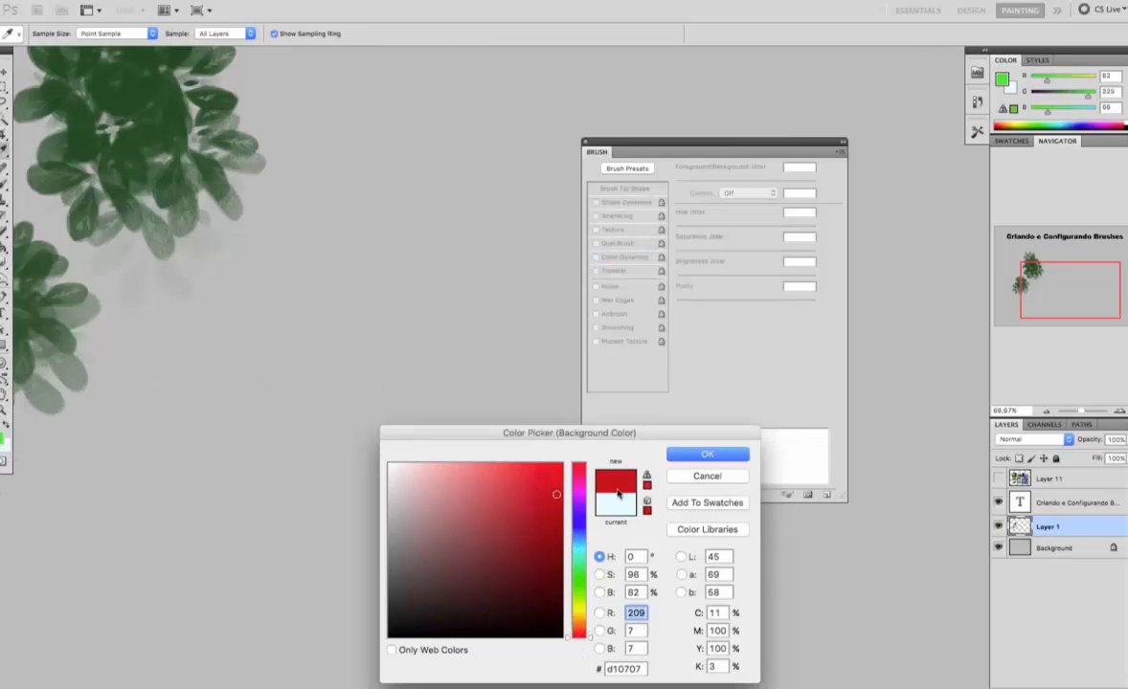
click(698, 457)
- Paint a large bright-green leaf mass beside the dark-green clumps on Layer 1 with all Color Dynamics jitters at 0%
mouse_move(372, 340)
mouse_down()
mouse_move(344, 389)
mouse_move(453, 470)
mouse_move(456, 360)
mouse_move(332, 308)
mouse_move(436, 263)
mouse_up()
scroll(419, 378, down, 2)
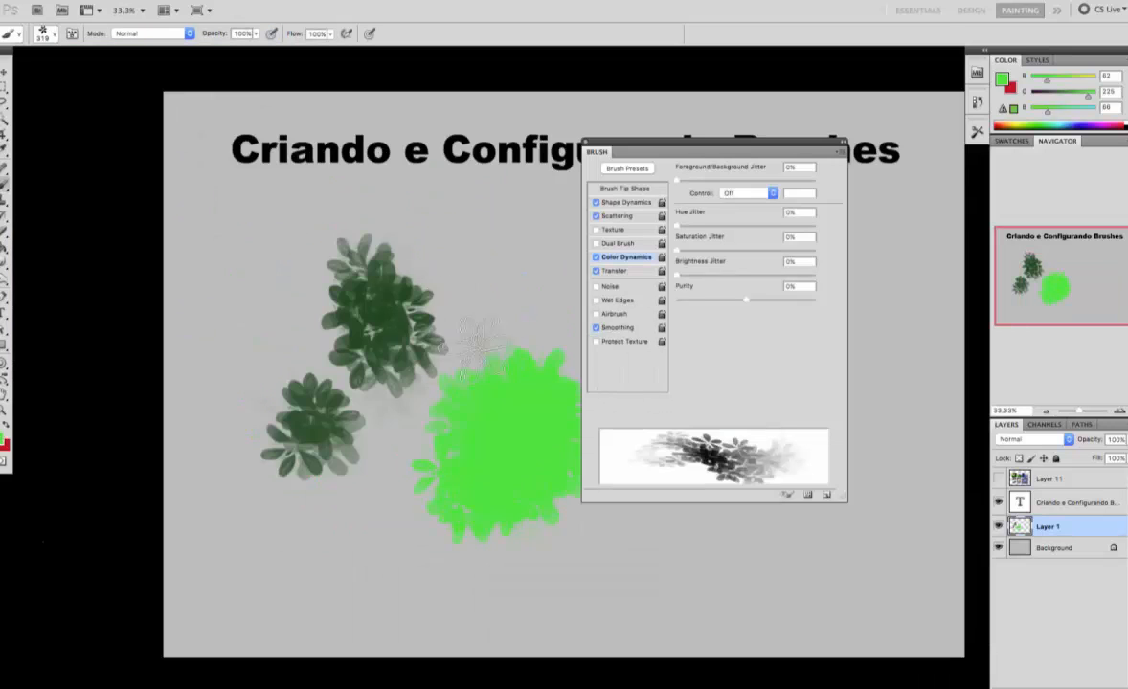
scroll(467, 411, right, 5)
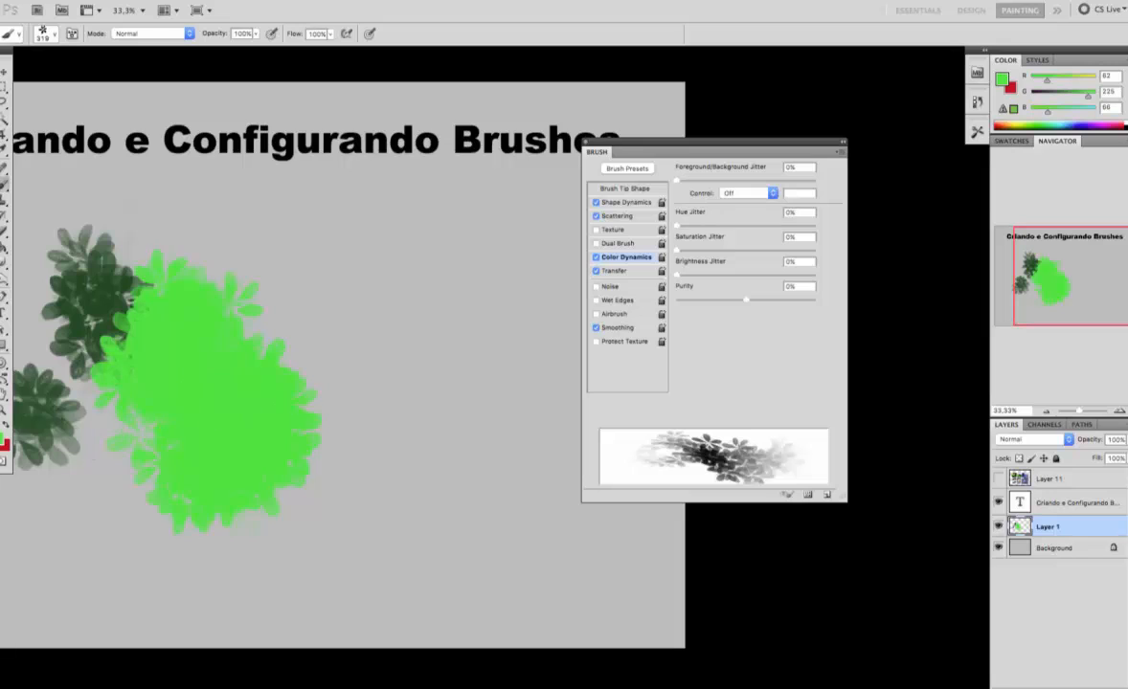
- Change the foreground color to medium green #2ea031
click(2, 440)
click(512, 528)
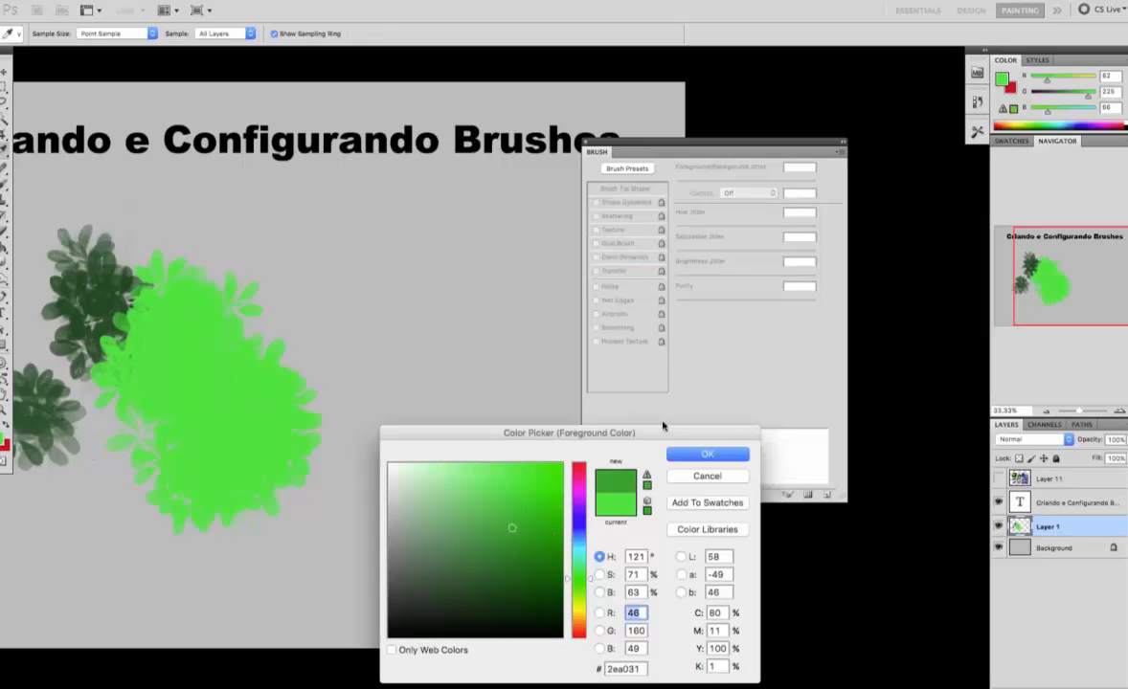
click(704, 454)
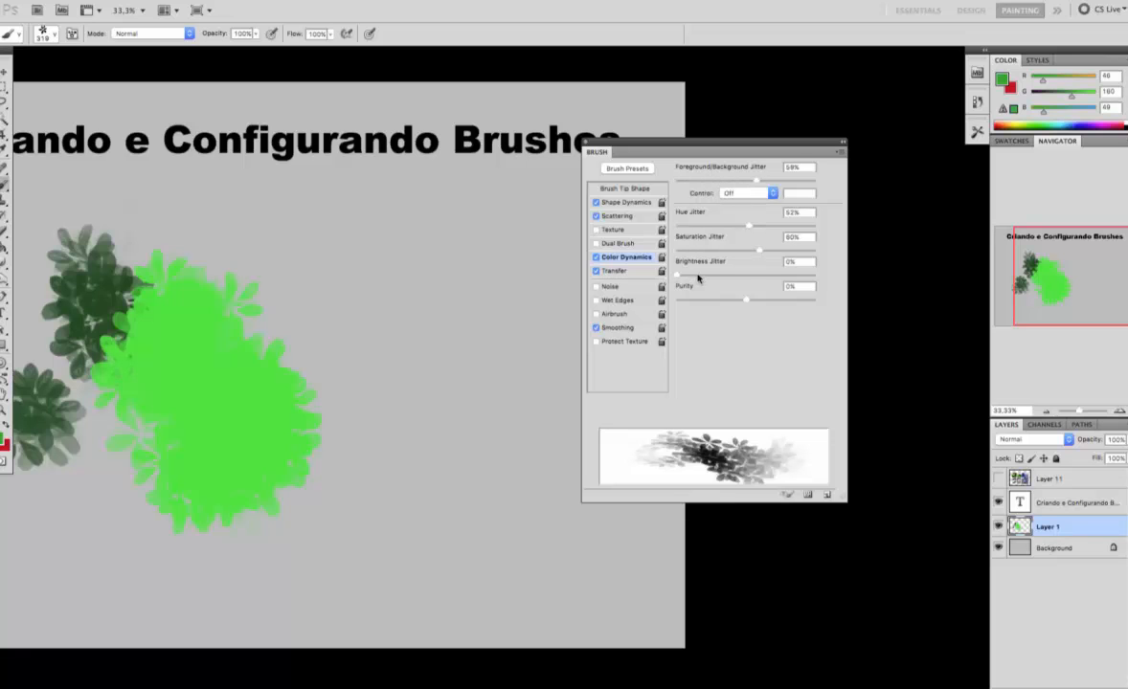
- Set Foreground/Background Jitter to 58%, Hue Jitter to 52%, Saturation Jitter to 60% and Brightness Jitter to 50%, and paint multicolored test leaves
click(746, 275)
mouse_move(366, 341)
mouse_down()
mouse_move(383, 326)
mouse_move(460, 392)
mouse_up()
click(299, 327)
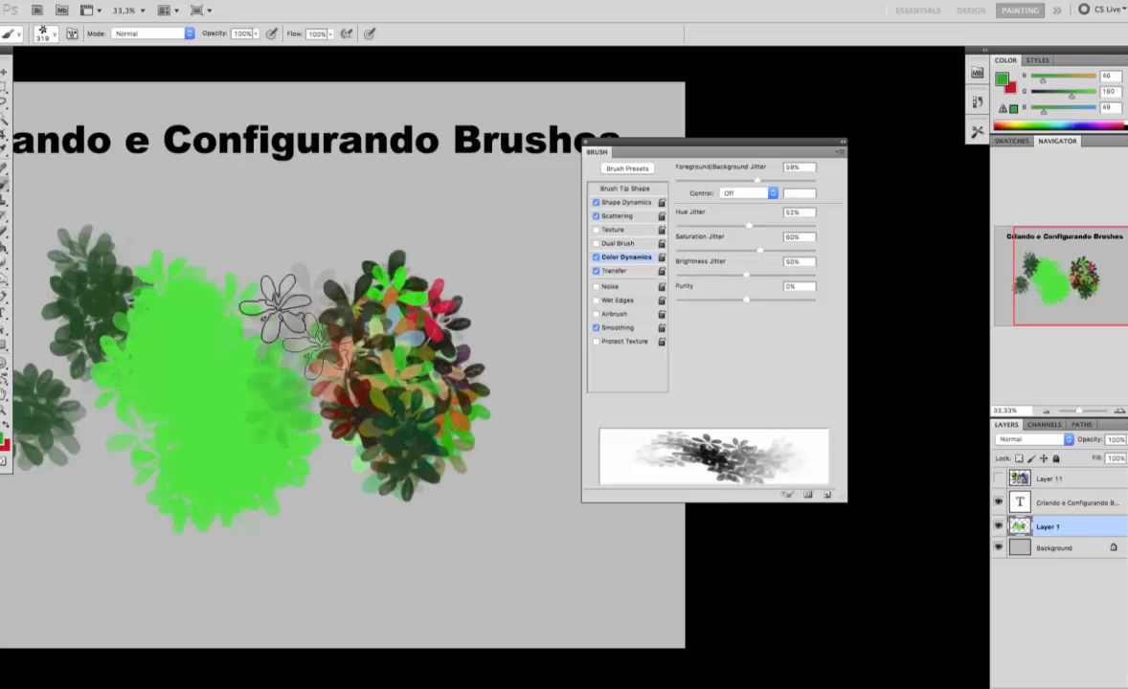
mouse_move(277, 307)
mouse_down()
mouse_move(311, 393)
mouse_move(256, 460)
mouse_move(278, 464)
mouse_move(342, 464)
mouse_move(434, 421)
mouse_move(396, 373)
mouse_move(424, 387)
mouse_move(457, 364)
mouse_move(446, 393)
mouse_move(440, 349)
mouse_up()
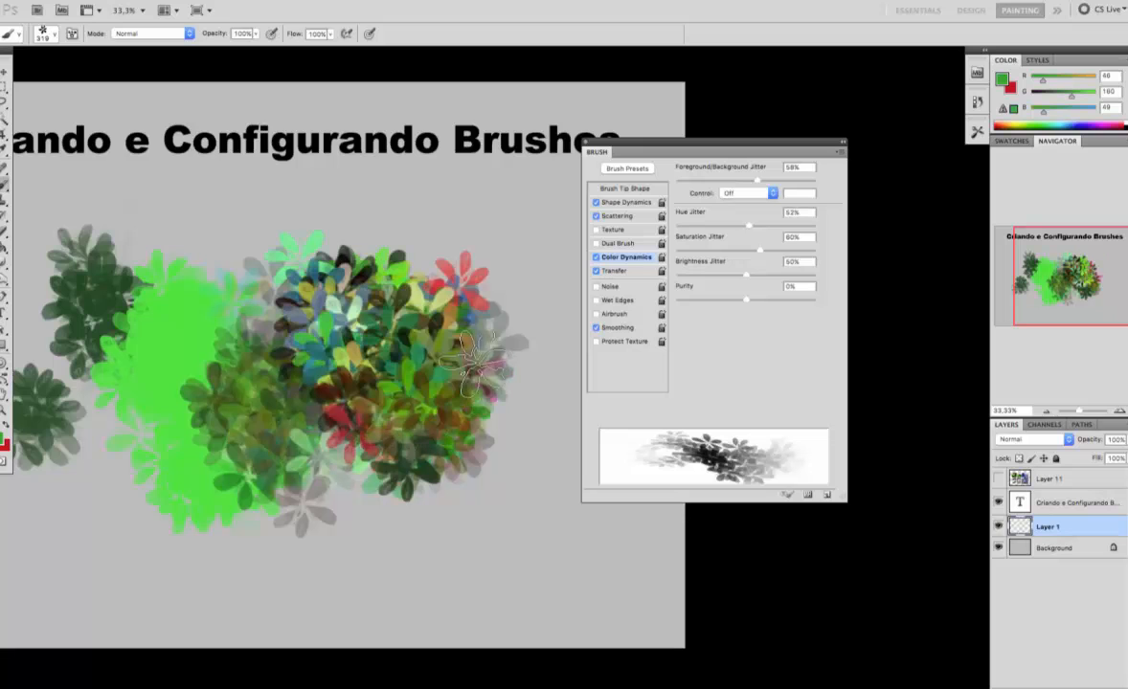
- Paint further test leaves with Hue Jitter reduced to 19%, Saturation Jitter to 9%, Brightness Jitter to 14% and Purity to -88%
click(703, 226)
mouse_move(537, 259)
mouse_down()
mouse_move(503, 376)
mouse_move(504, 294)
mouse_move(397, 280)
mouse_move(600, 339)
mouse_move(491, 320)
mouse_move(458, 404)
mouse_up()
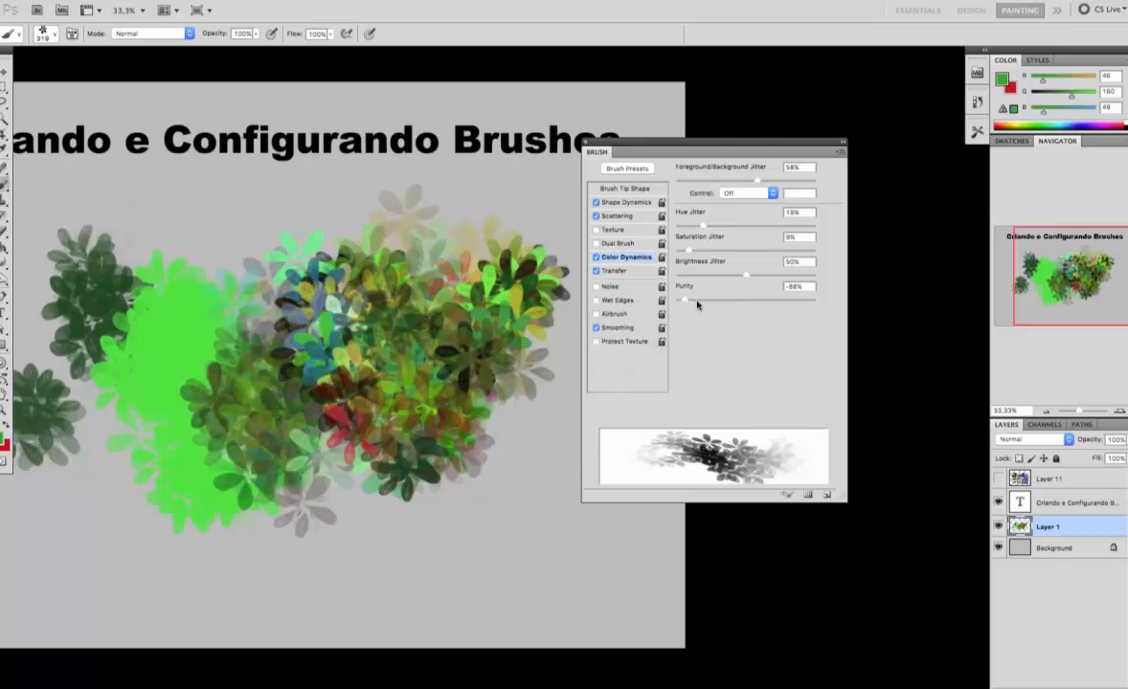
mouse_move(500, 228)
mouse_down()
mouse_move(380, 340)
mouse_move(418, 414)
mouse_move(478, 316)
mouse_move(452, 393)
mouse_move(461, 369)
mouse_up()
- Delete Layer 1 with all its test strokes and turn Color Dynamics off for the brush
key(v)
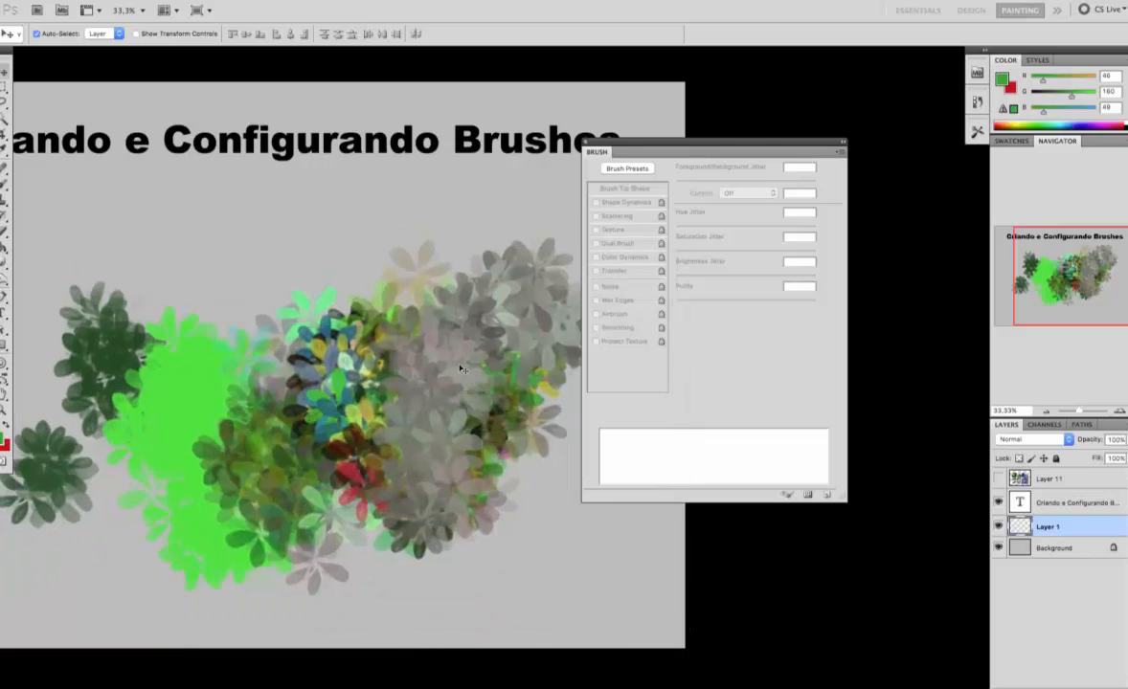
key(Delete)
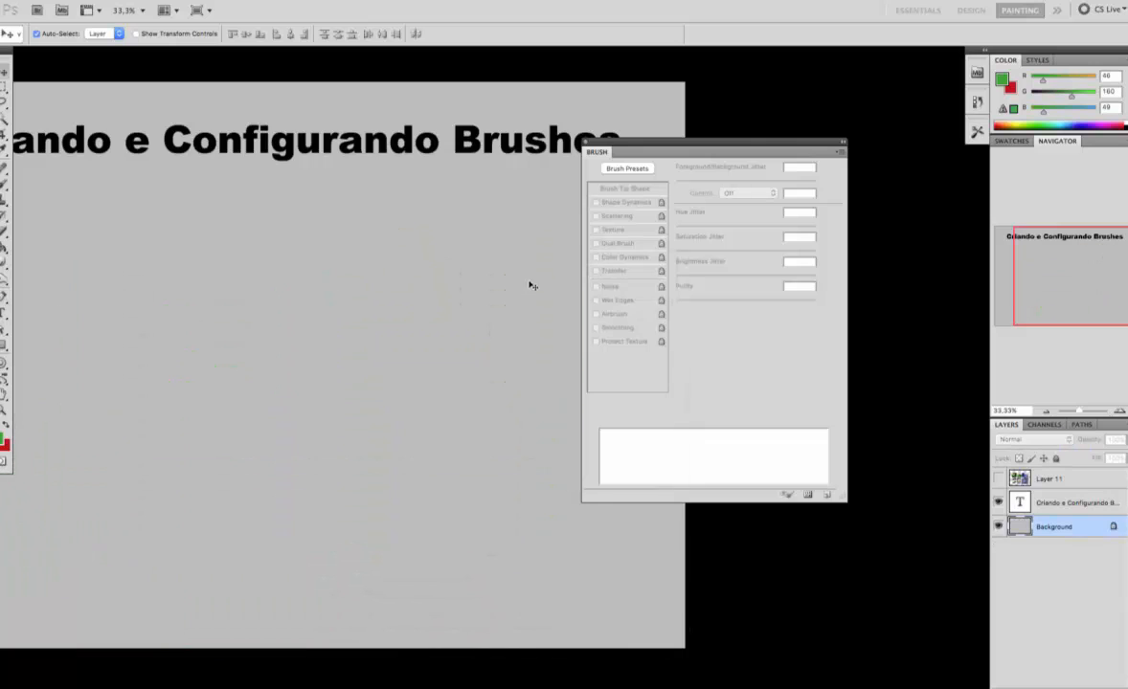
key(b)
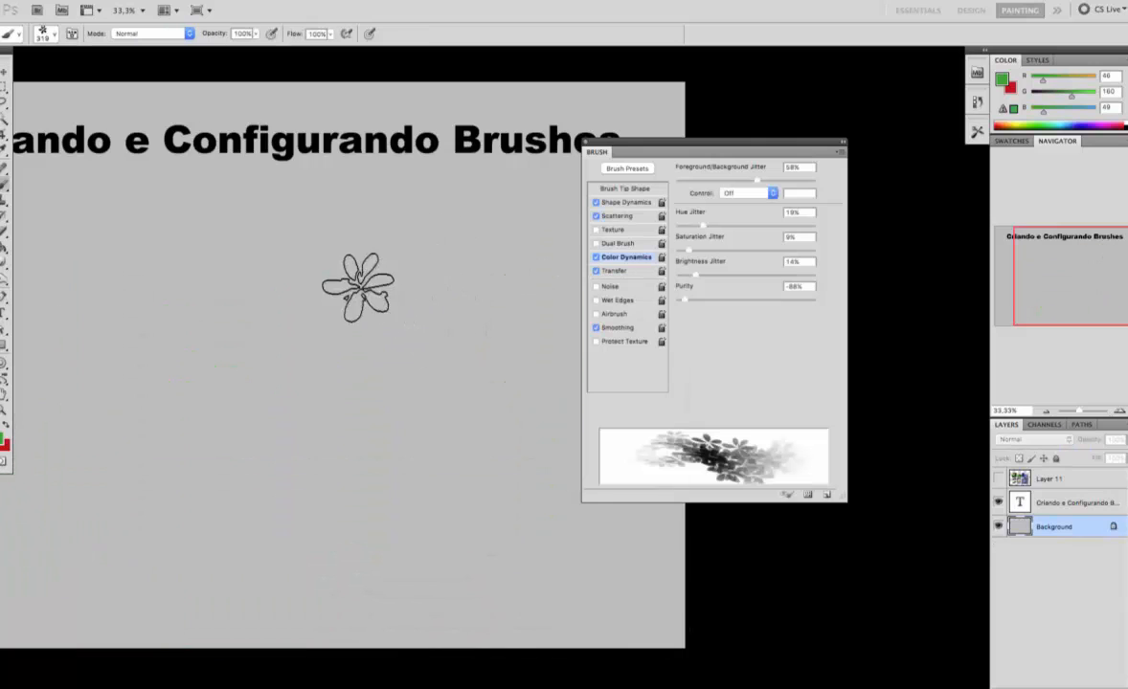
click(597, 258)
- Try a test stroke on the Background layer and undo it
drag(368, 364, 411, 344)
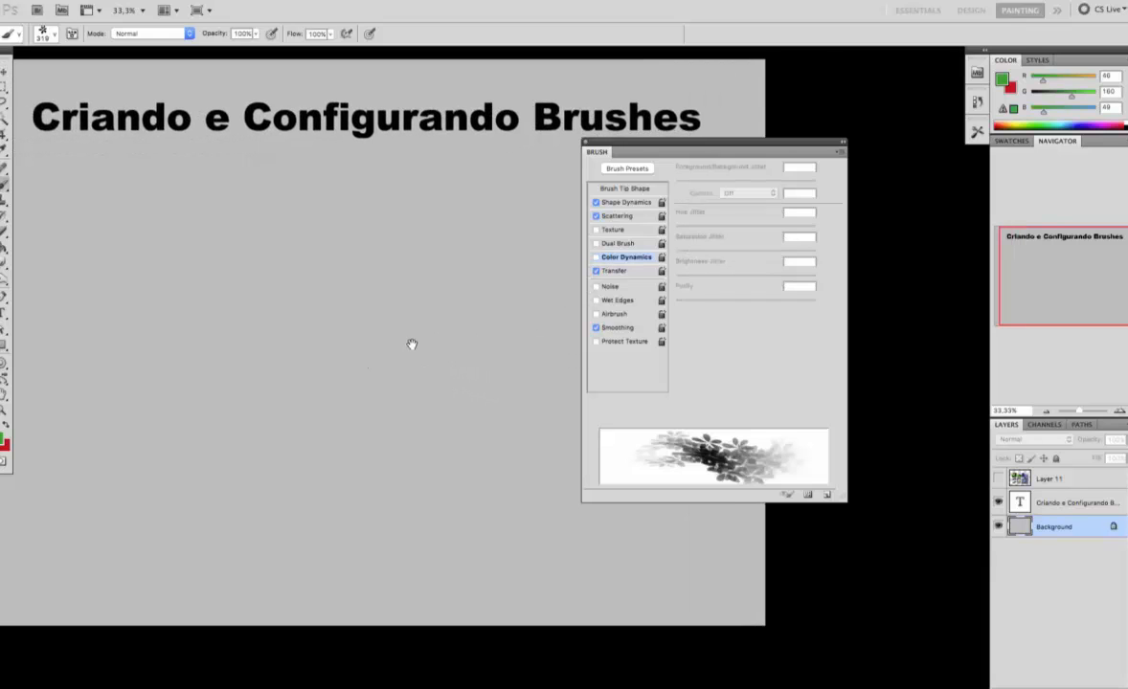
mouse_move(355, 297)
mouse_down()
mouse_move(345, 416)
mouse_move(337, 323)
mouse_move(402, 355)
mouse_up()
key(ctrl+alt+z)
key(ctrl+alt+z)
key(ctrl+alt+z)
key(ctrl+alt+z)
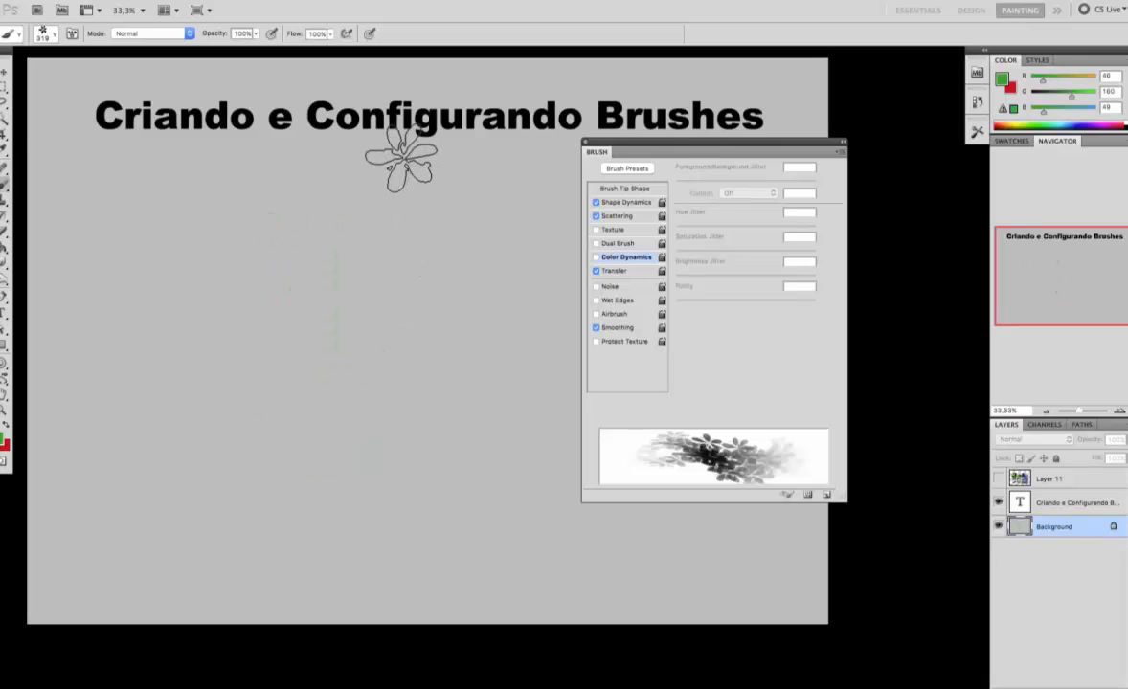
- Create a new empty layer directly above the Background layer
drag(656, 145, 506, 181)
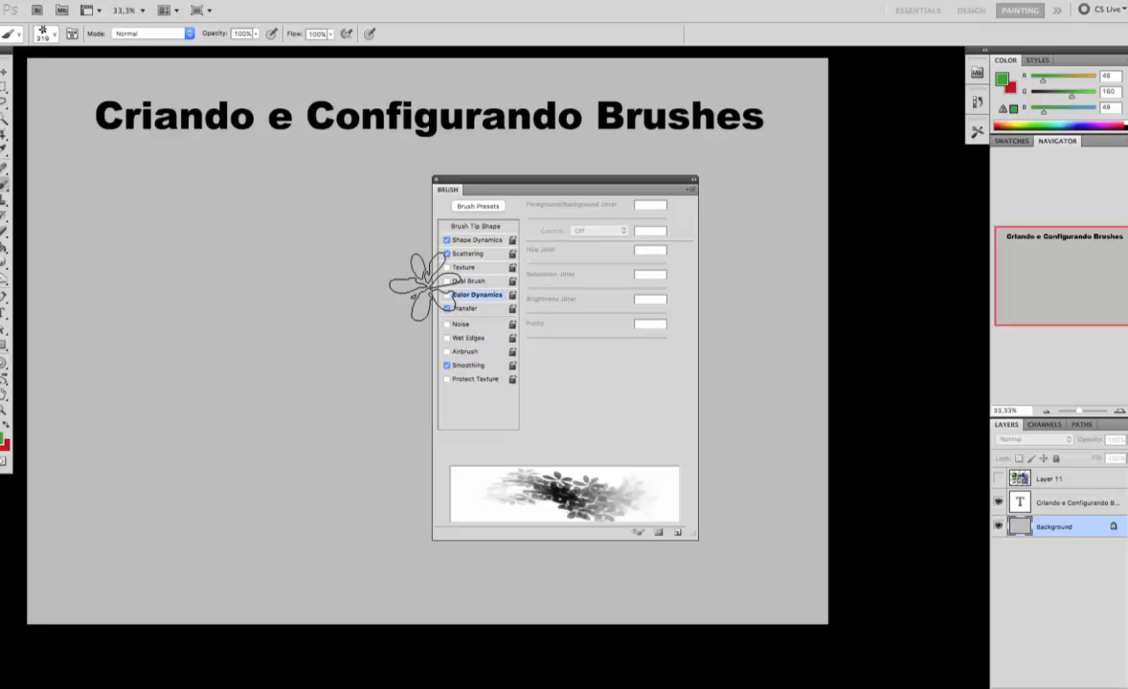
key(ctrl+shift+n)
key(Return)
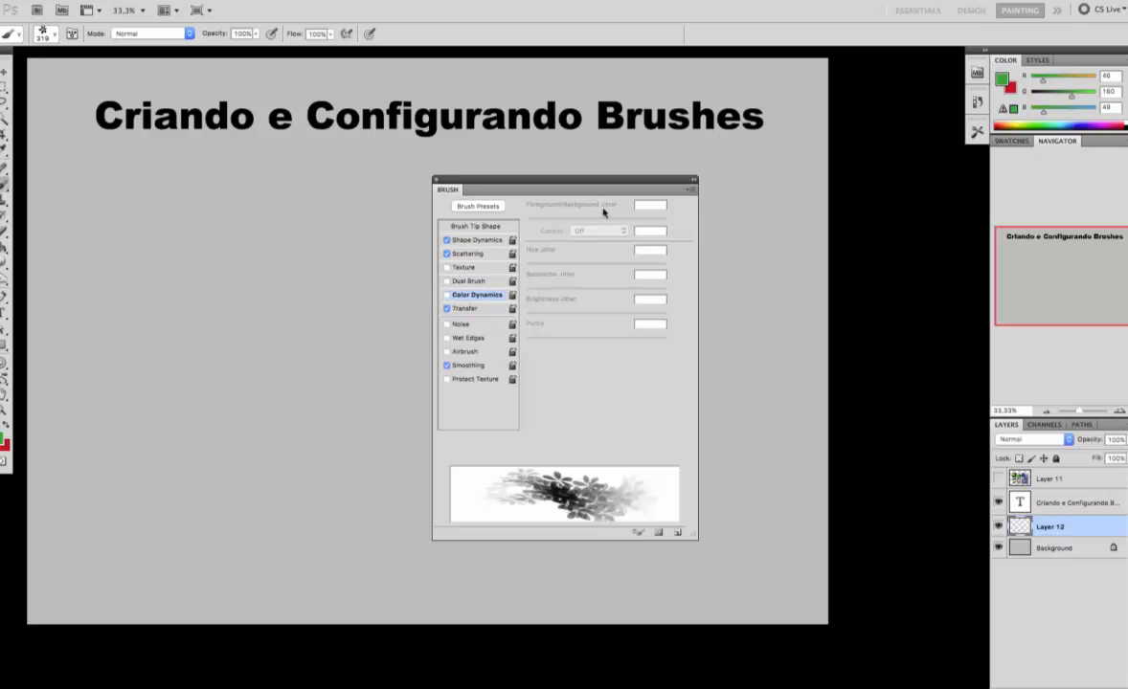
- Save the configured brush as a new preset named "moita 1" with its brush size captured, and close the brush settings
drag(517, 178, 533, 170)
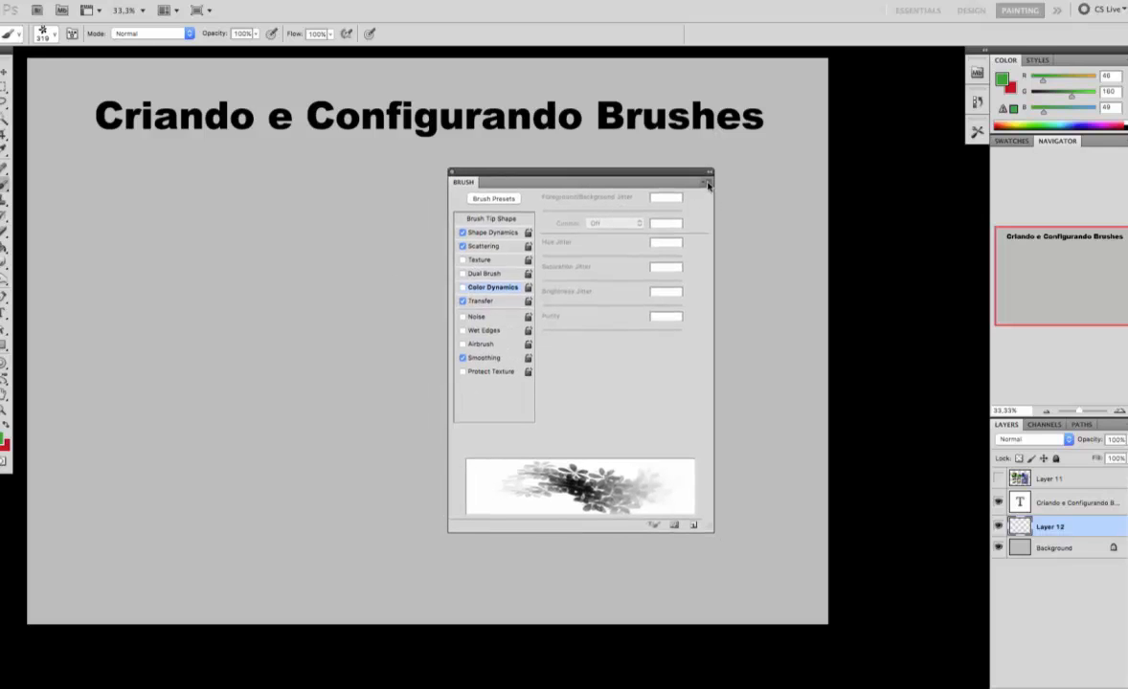
click(707, 182)
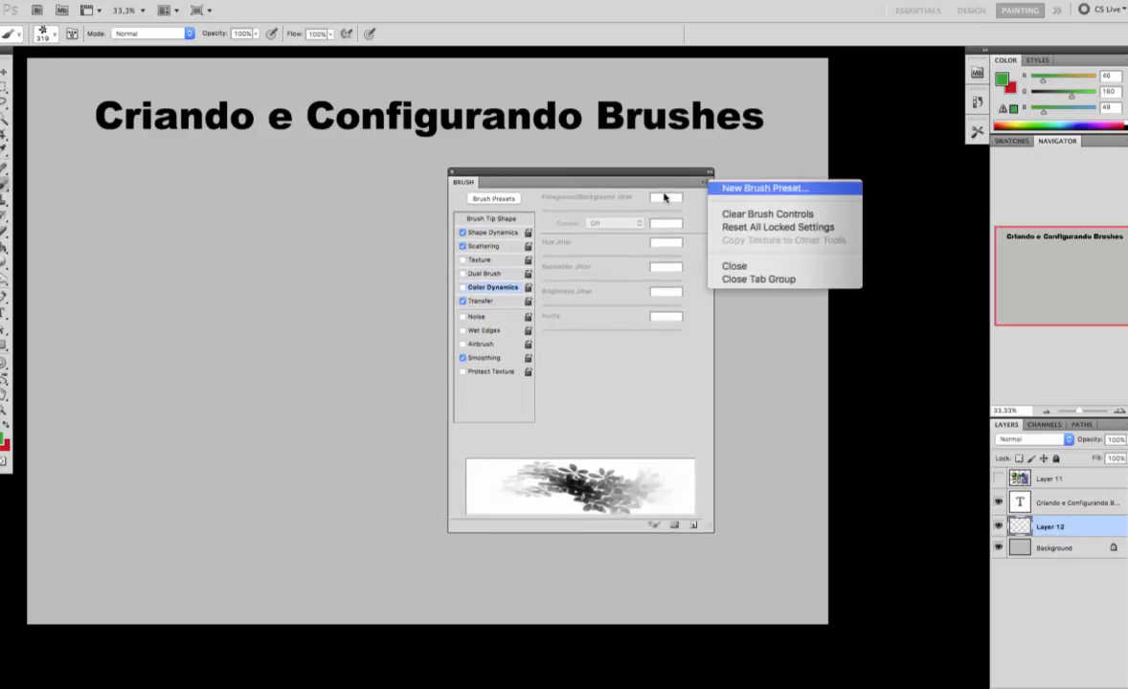
click(758, 189)
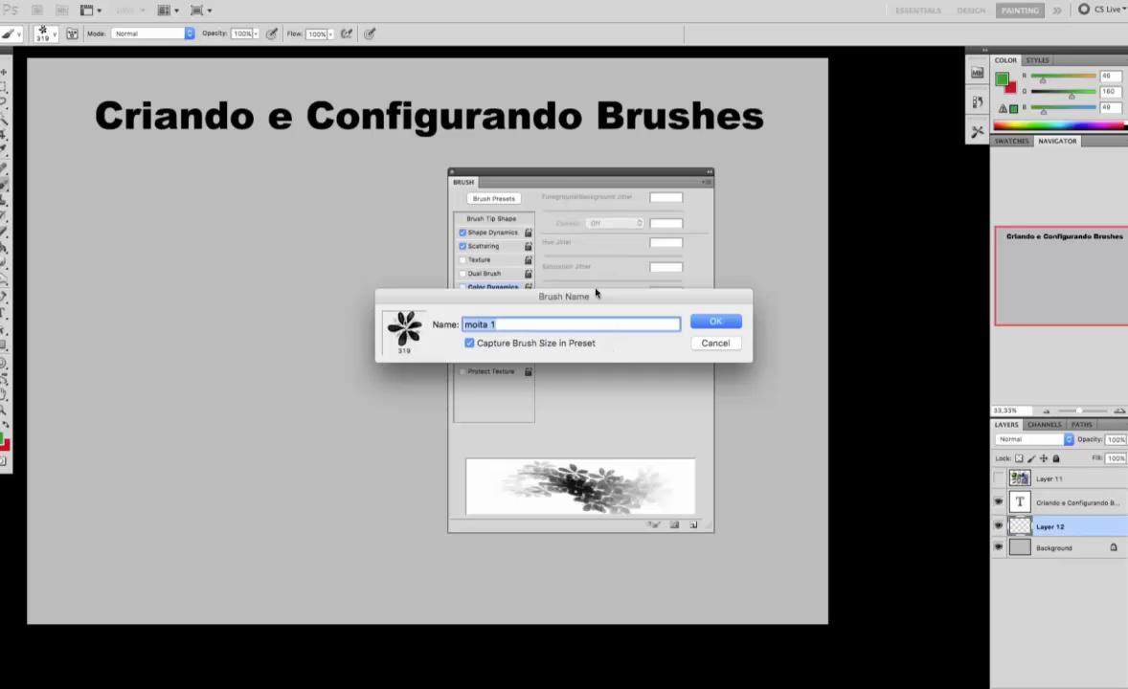
click(711, 323)
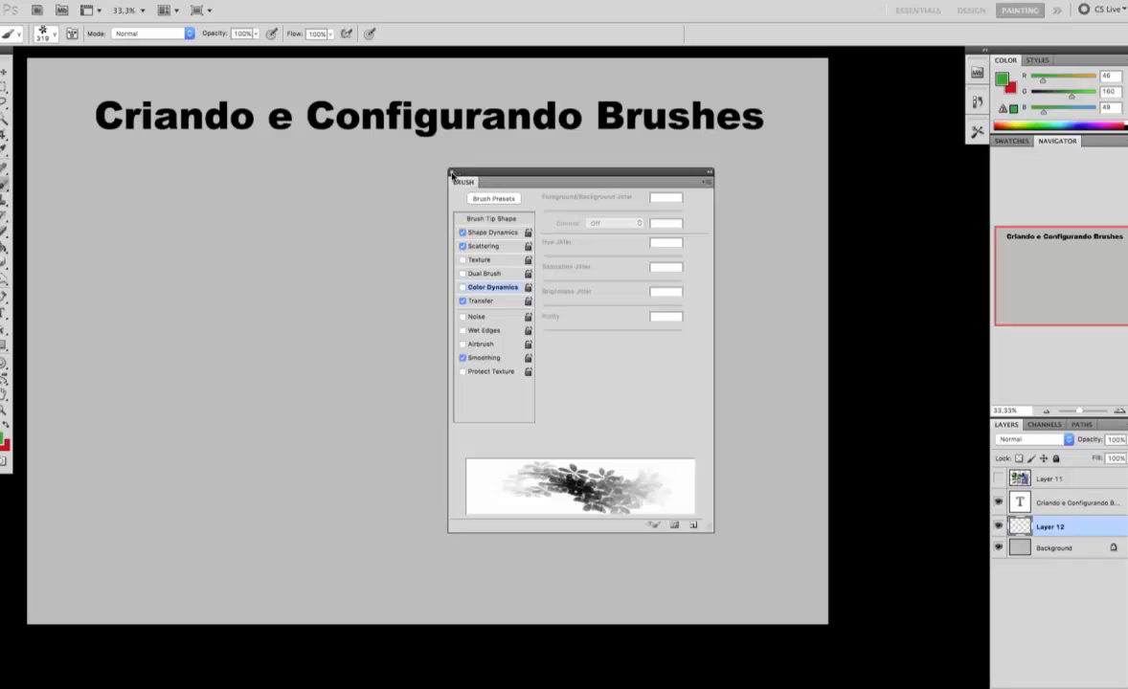
click(451, 175)
- Select the original 644 px leaf brush and paint a few large green leaf stamps on Layer 12
right_click(406, 283)
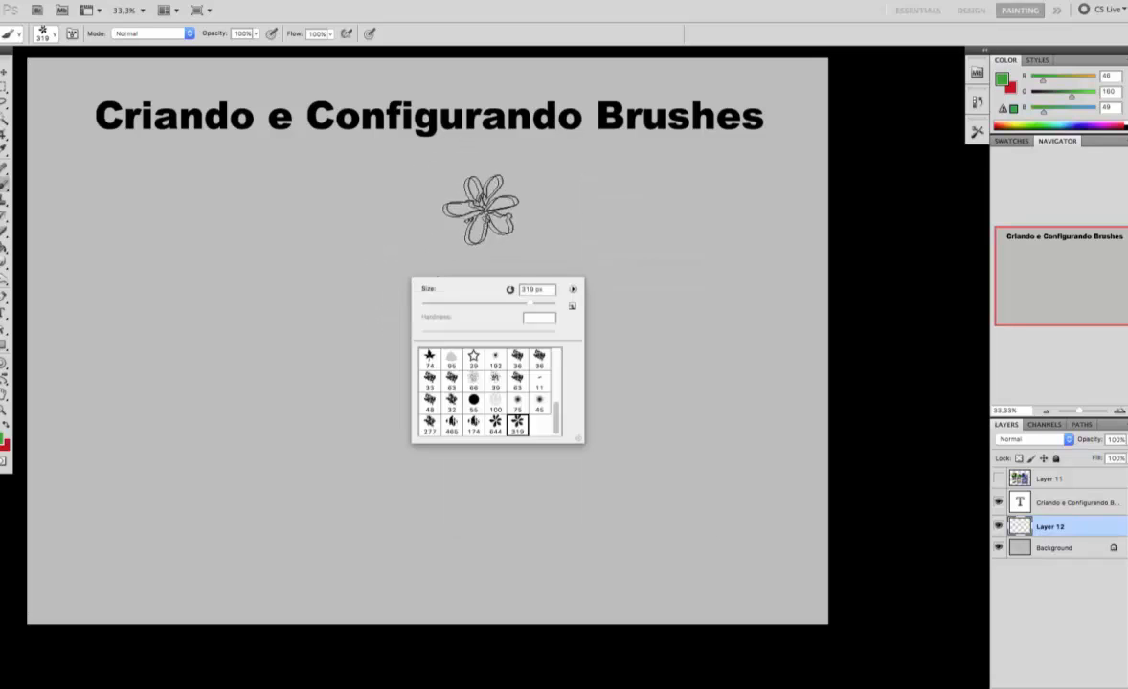
mouse_move(553, 418)
mouse_down()
mouse_move(562, 384)
mouse_move(556, 441)
mouse_up()
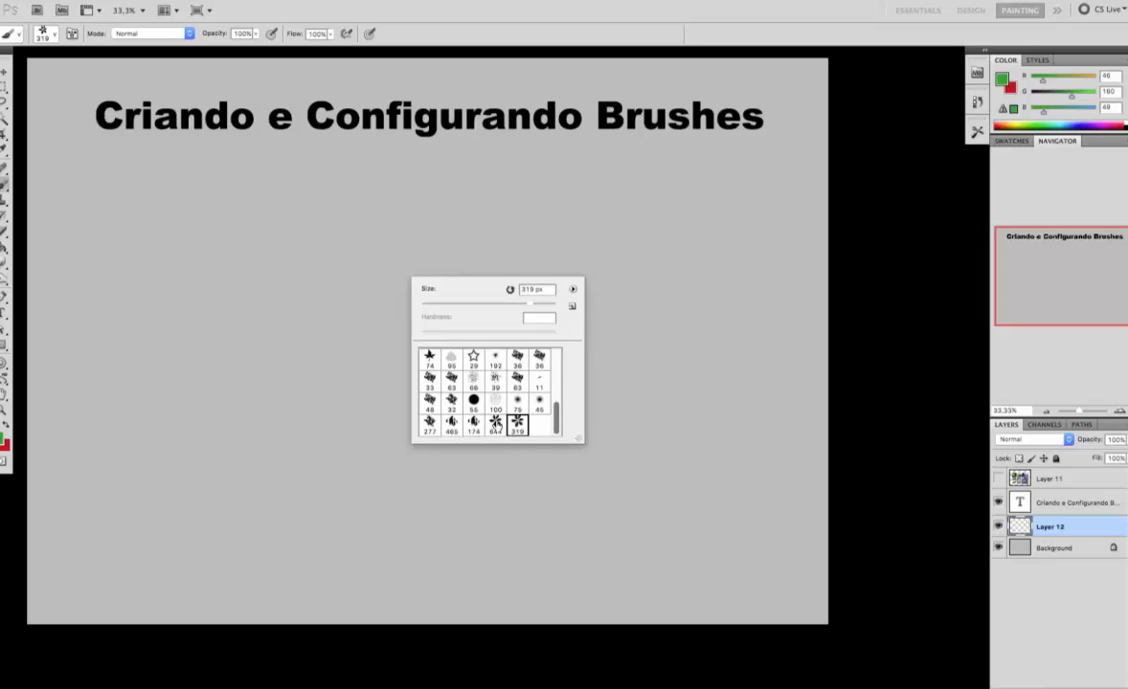
click(495, 422)
drag(227, 340, 235, 364)
click(323, 247)
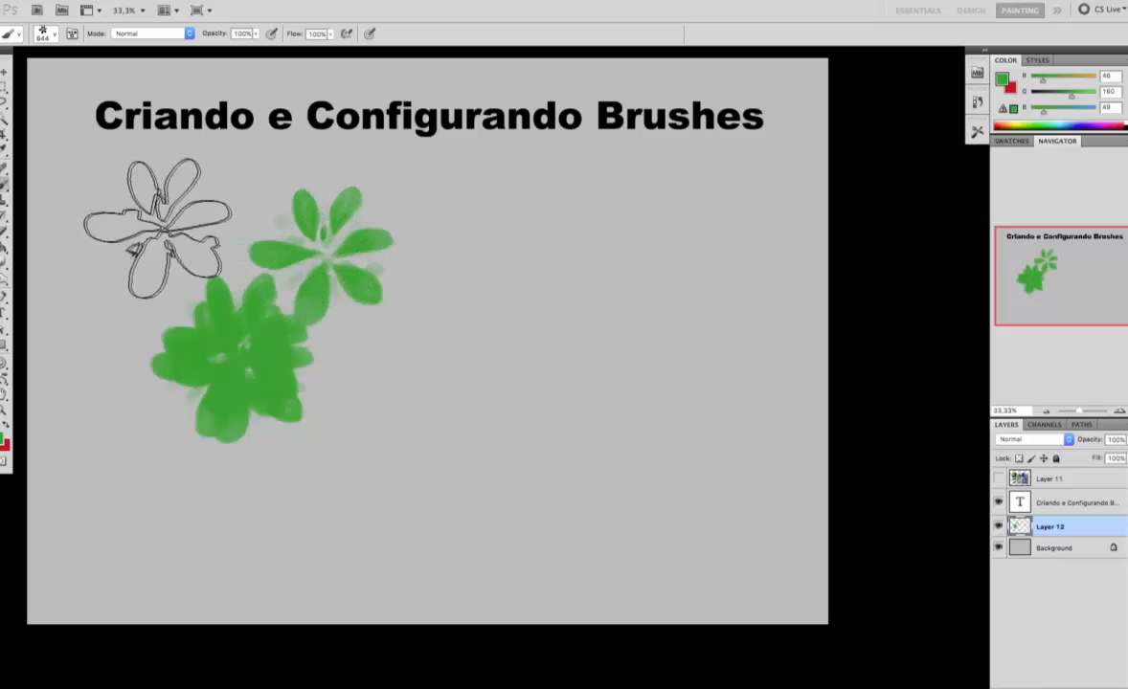
click(157, 228)
- Select the saved 319 px leaf preset and paint a dense scattered green bush beside the large stamps
right_click(410, 346)
click(522, 499)
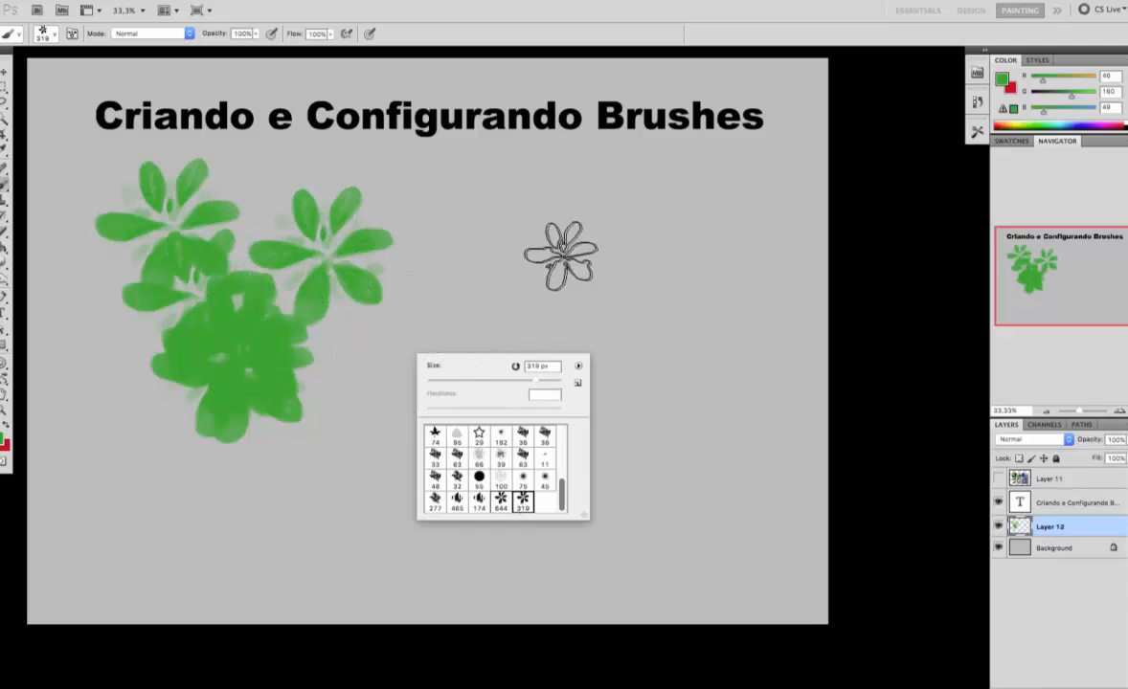
mouse_move(560, 256)
mouse_down()
mouse_move(579, 323)
mouse_move(650, 311)
mouse_move(642, 323)
mouse_move(504, 316)
mouse_move(520, 377)
mouse_move(612, 383)
mouse_move(629, 403)
mouse_move(702, 285)
mouse_up()
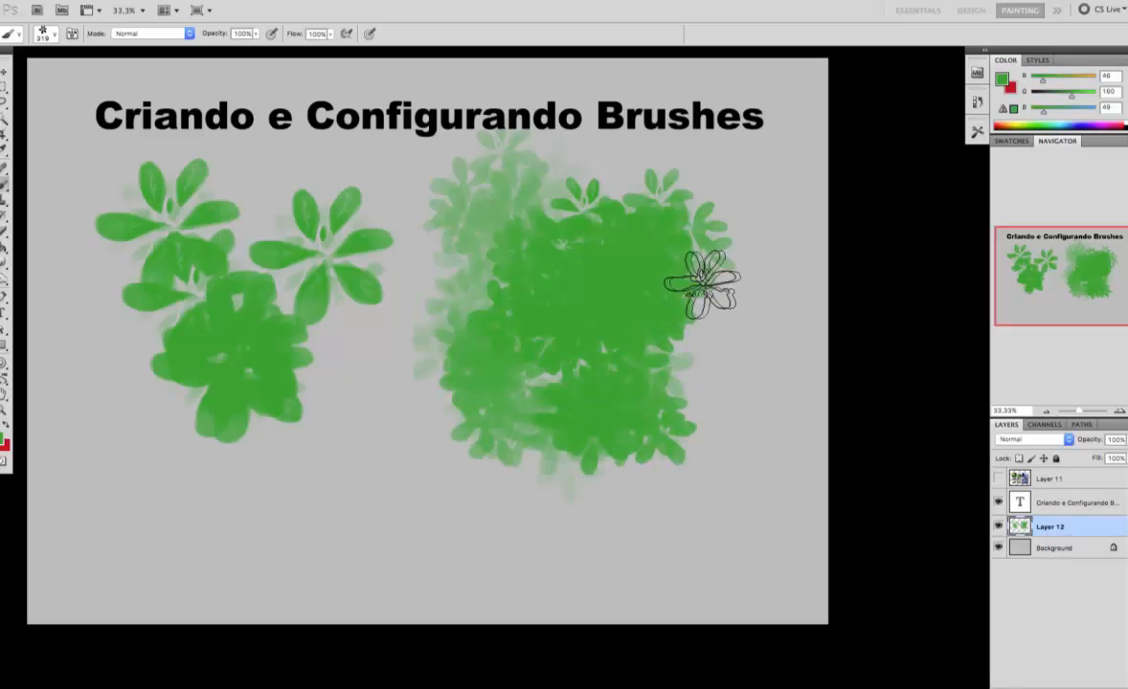
- Try long strokes across the lower canvas with the original 644 px leaf brush, and undo them along with the latest bush strokes
right_click(404, 401)
click(491, 544)
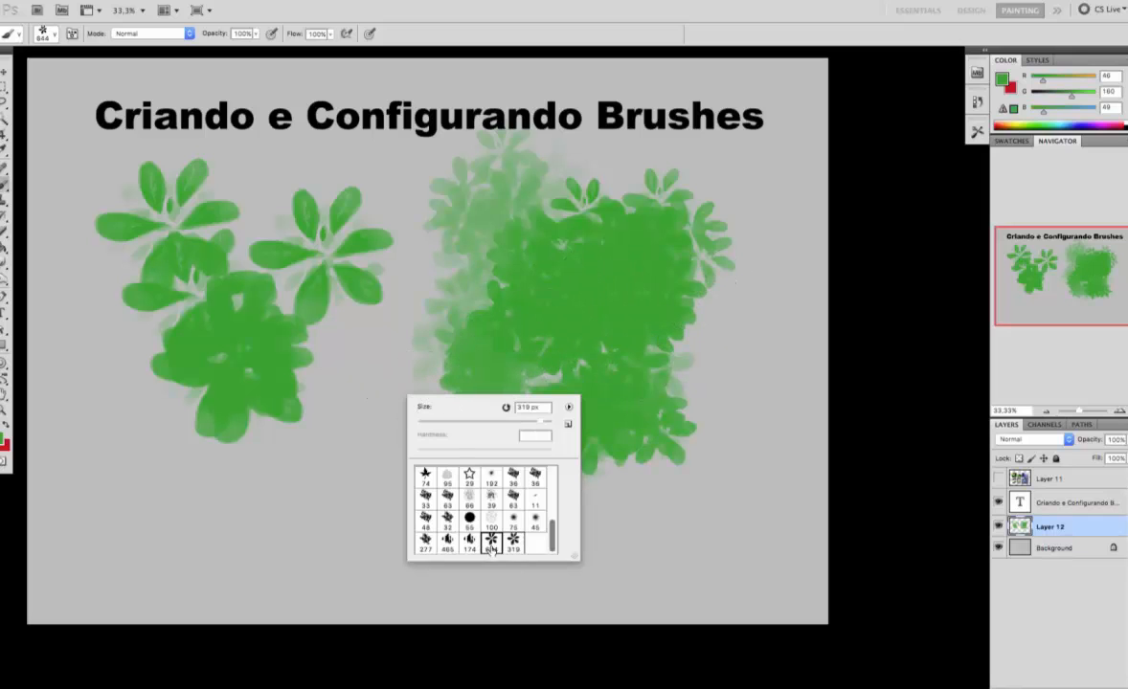
mouse_move(158, 536)
mouse_down()
mouse_move(276, 529)
mouse_move(567, 448)
mouse_move(156, 449)
mouse_move(585, 441)
mouse_up()
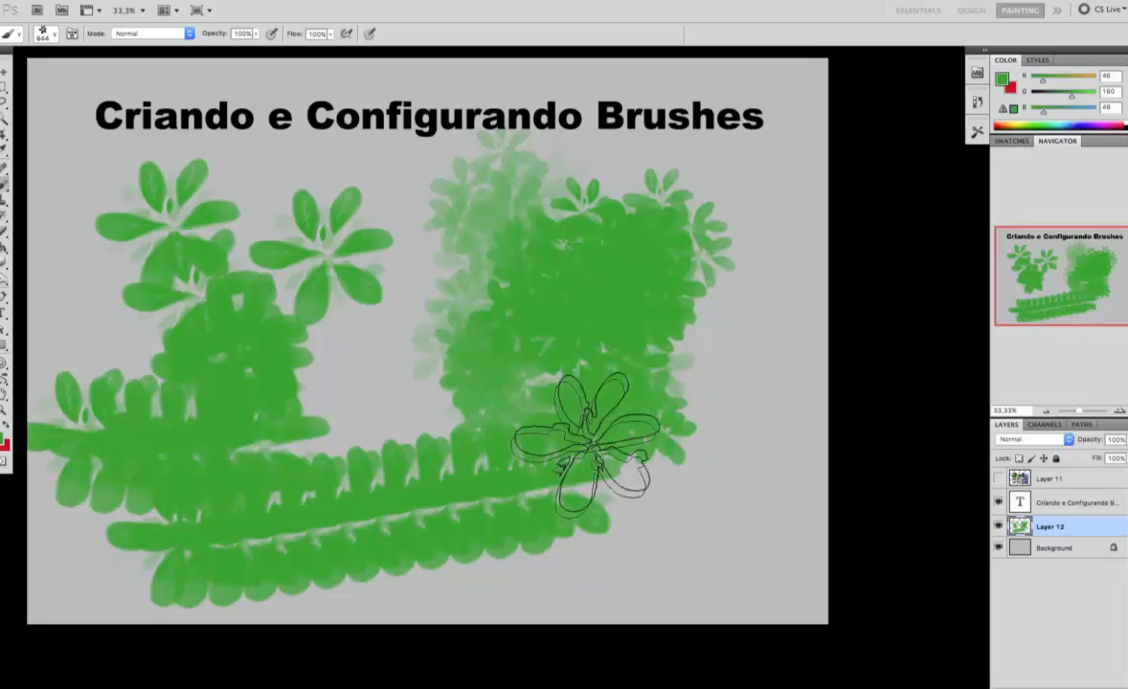
key(ctrl+alt+z)
key(ctrl+alt+z)
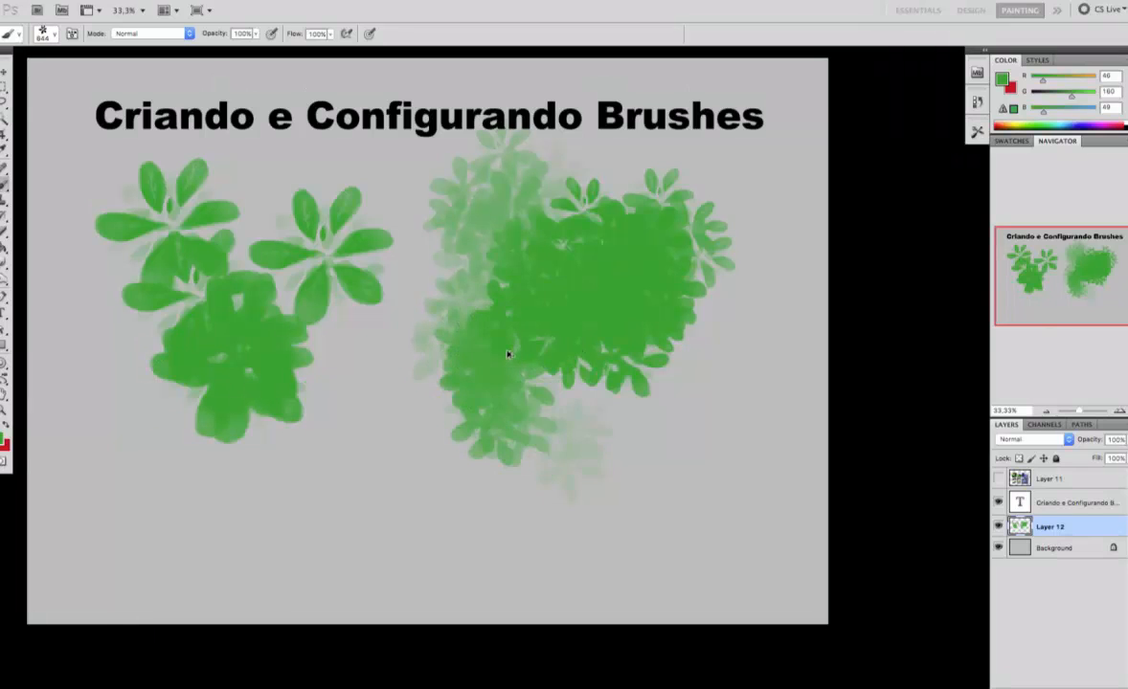
key(ctrl+alt+z)
key(ctrl+alt+z)
- Delete the layer holding the painted leaves and create a new empty layer above the Background
key(e)
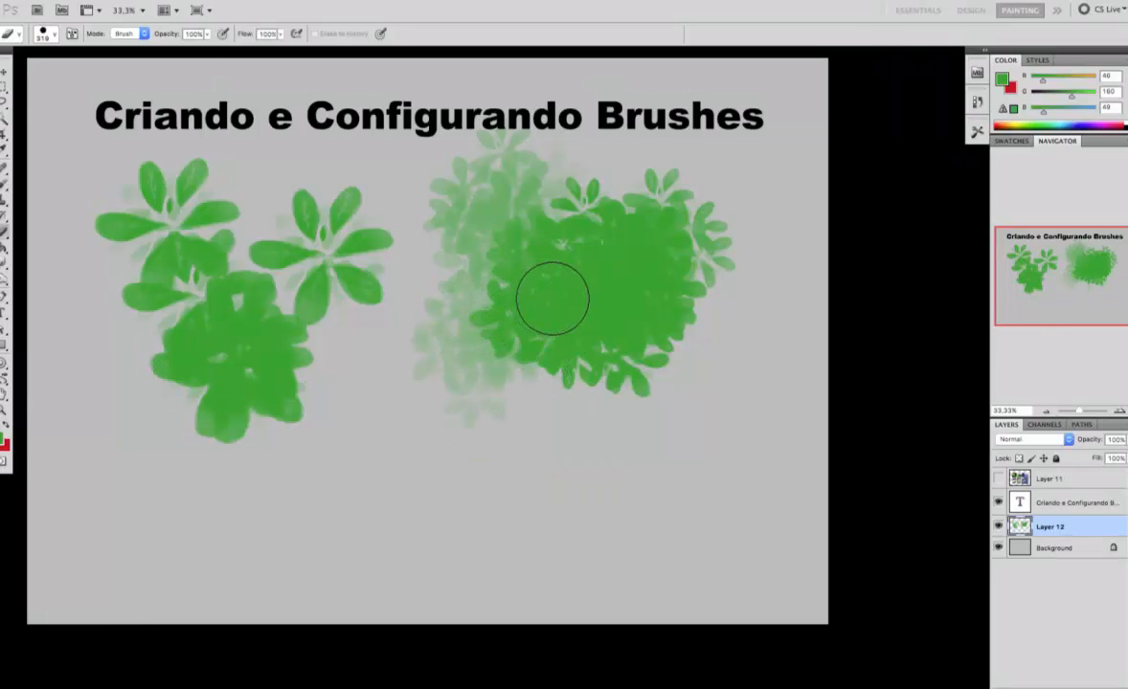
key(Delete)
key(ctrl+shift+n)
key(Return)
right_click(450, 287)
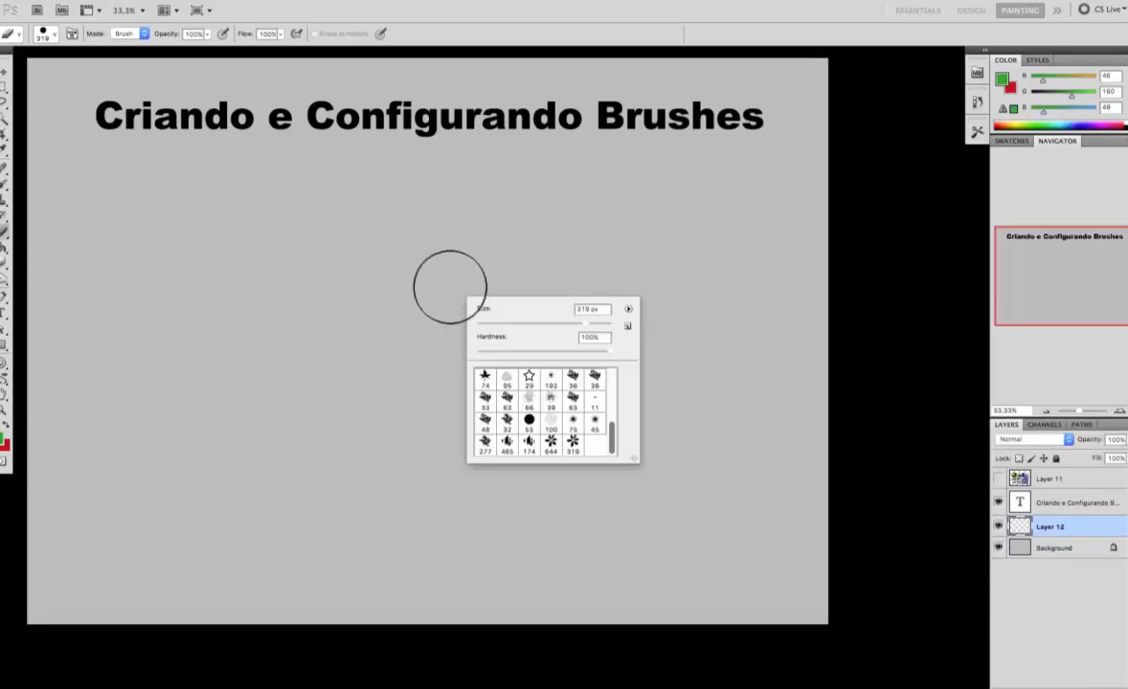
click(587, 309)
click(550, 442)
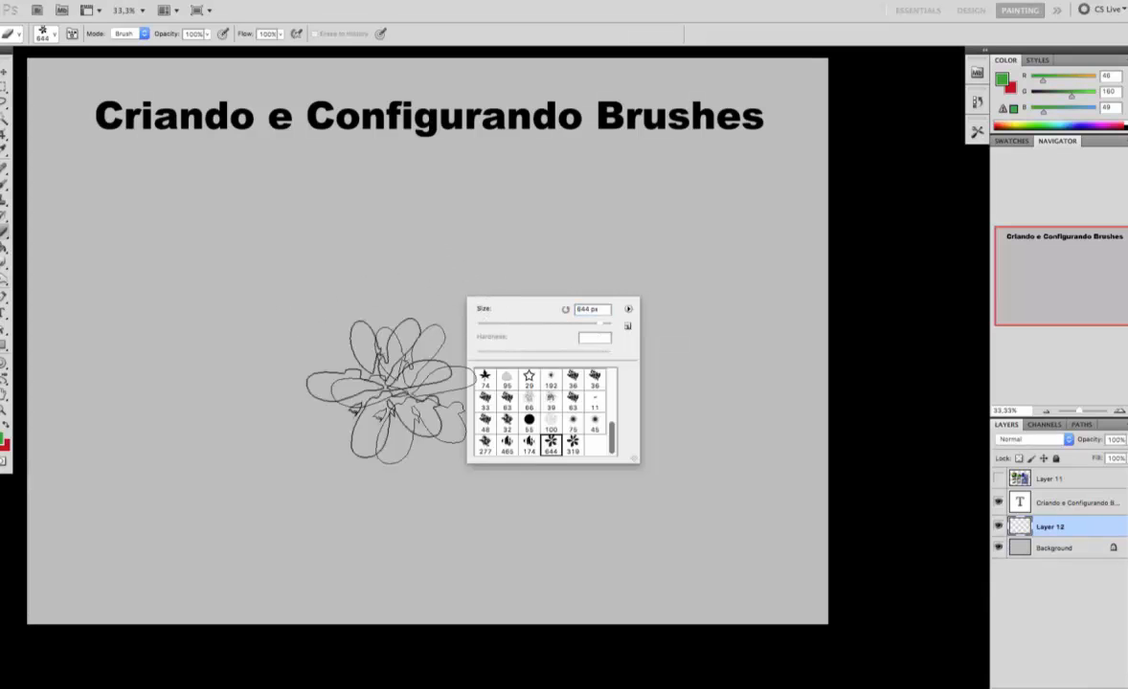
click(522, 324)
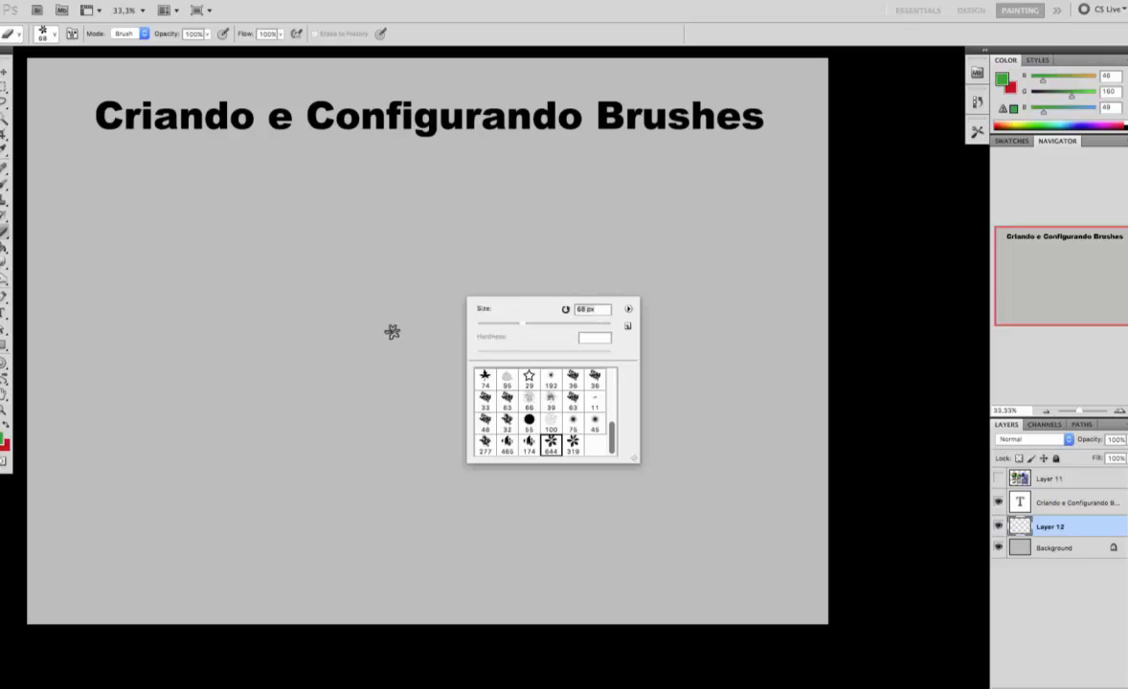
click(541, 323)
key(Return)
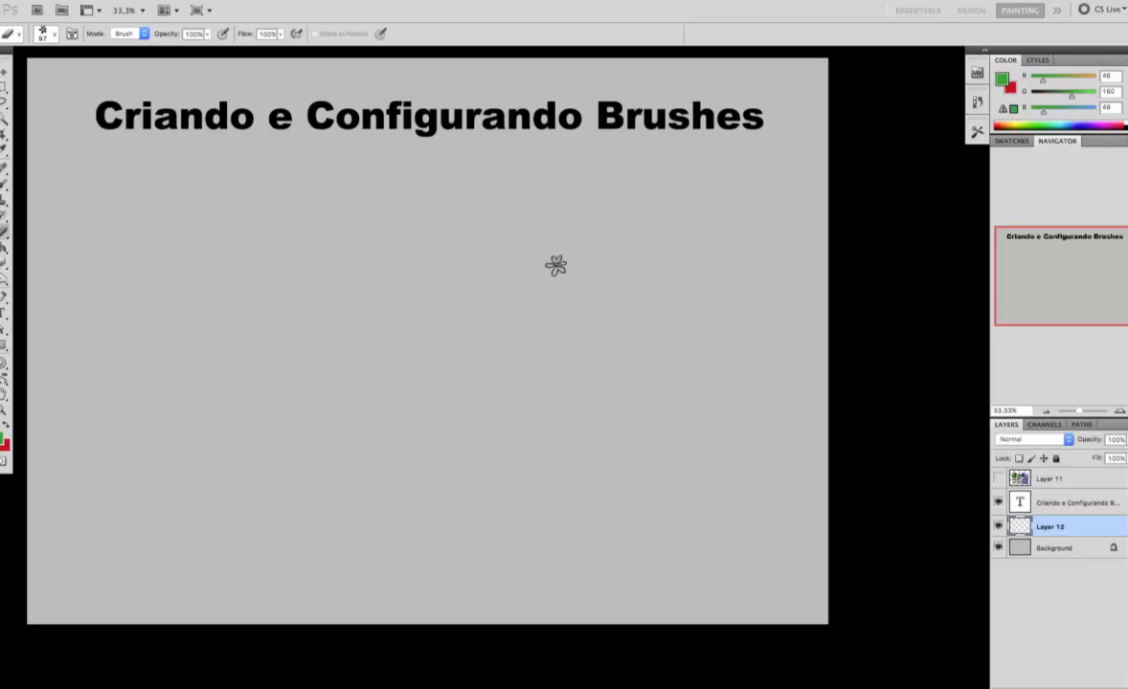
- Paint two arched green strokes in the upper canvas with the original leaf brush reduced to 98 px
key(b)
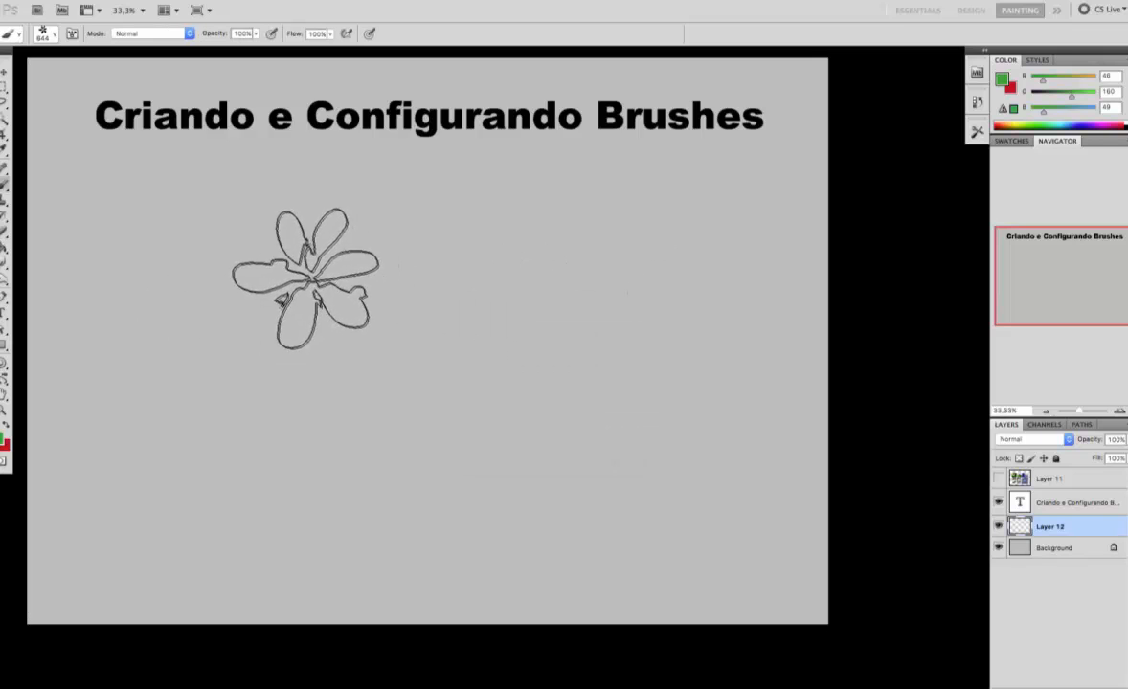
right_click(389, 276)
click(468, 300)
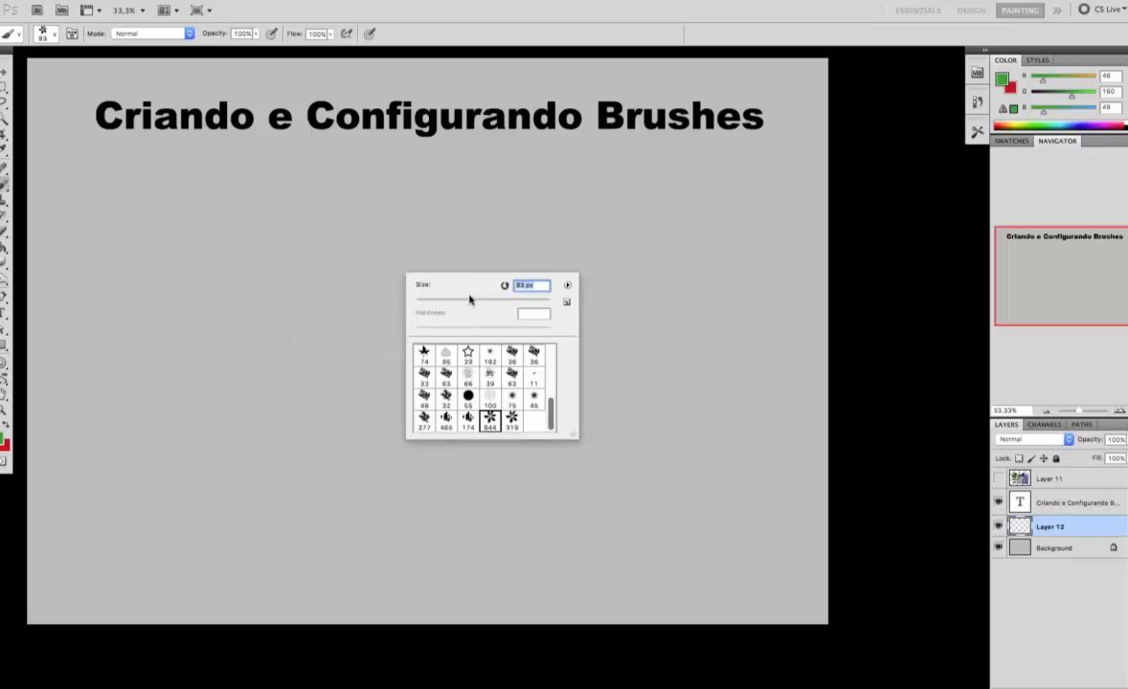
drag(199, 337, 591, 258)
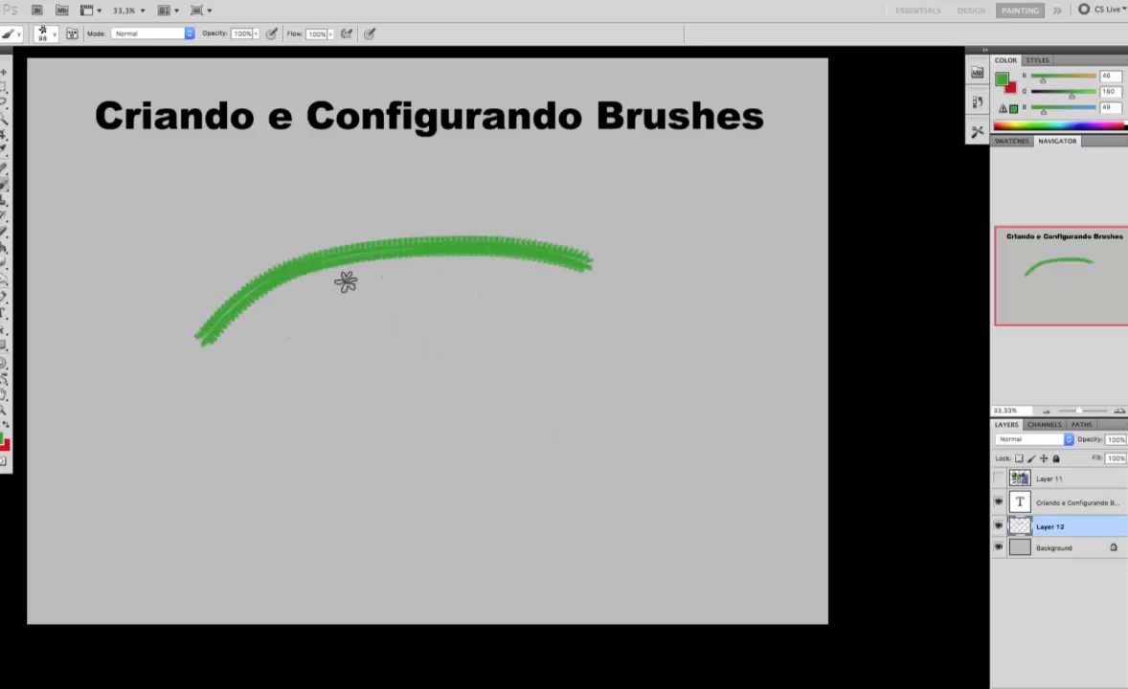
drag(250, 343, 578, 297)
- Select the saved 319 px leaf preset, reduce it to 101 px, and paint two scattered arched strokes below the first pair
right_click(414, 287)
click(528, 428)
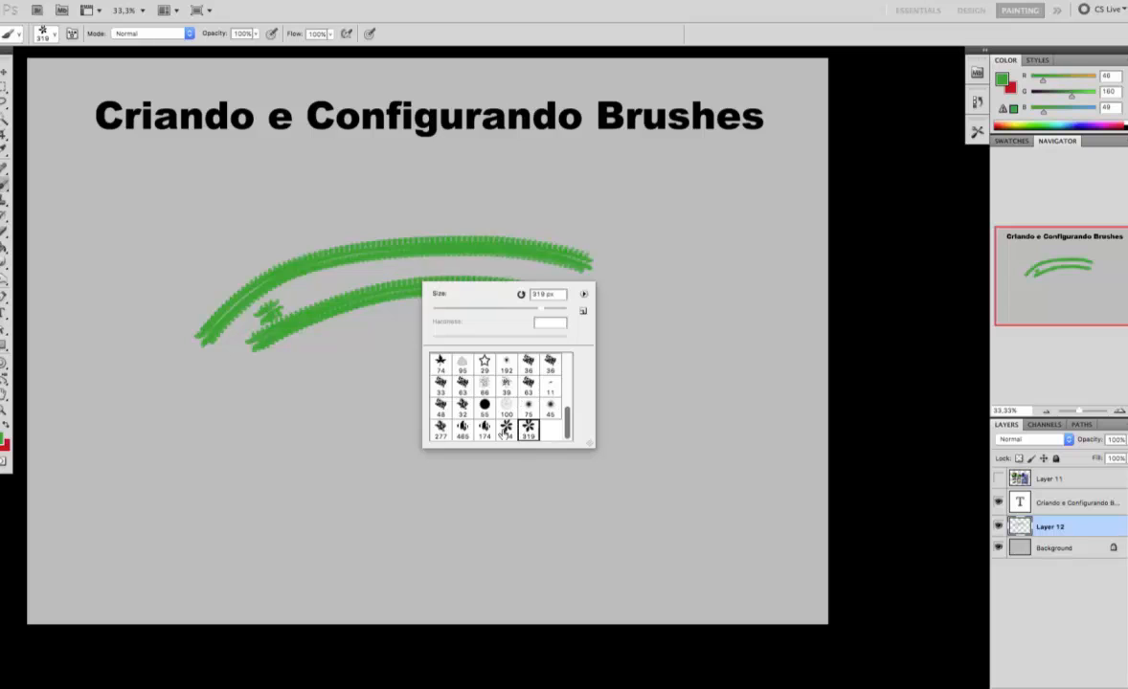
mouse_move(216, 455)
mouse_down()
mouse_move(596, 410)
mouse_move(509, 401)
mouse_up()
key(ctrl+z)
right_click(426, 373)
drag(234, 458, 599, 402)
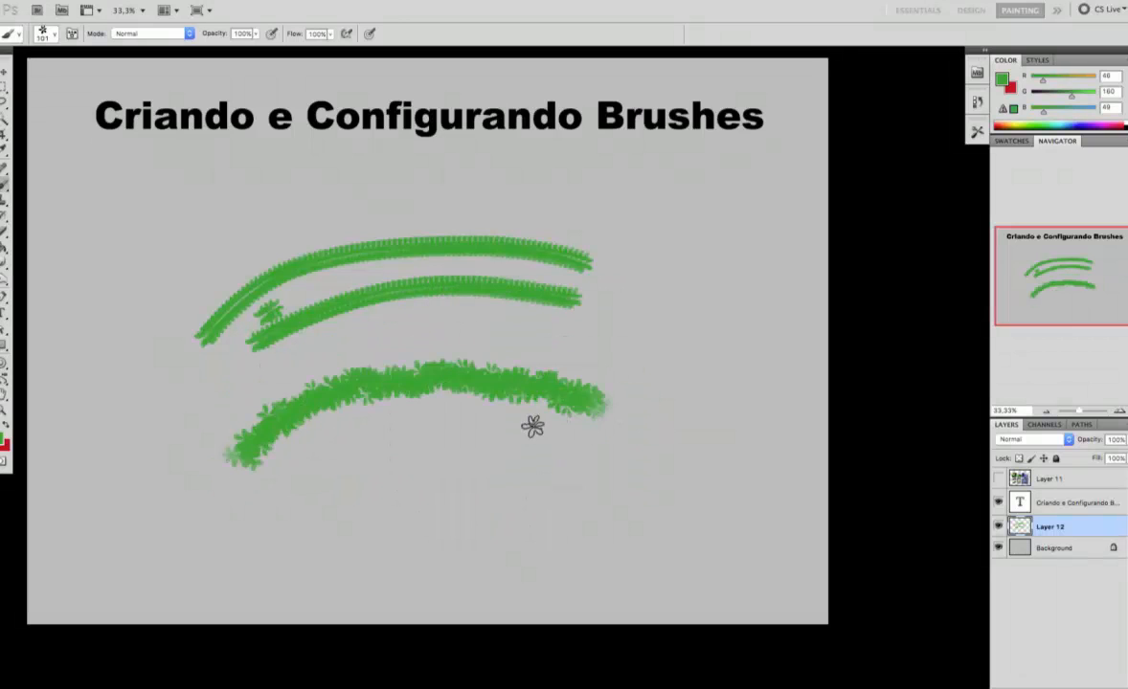
mouse_move(292, 450)
mouse_down()
mouse_move(388, 420)
mouse_move(563, 434)
mouse_up()
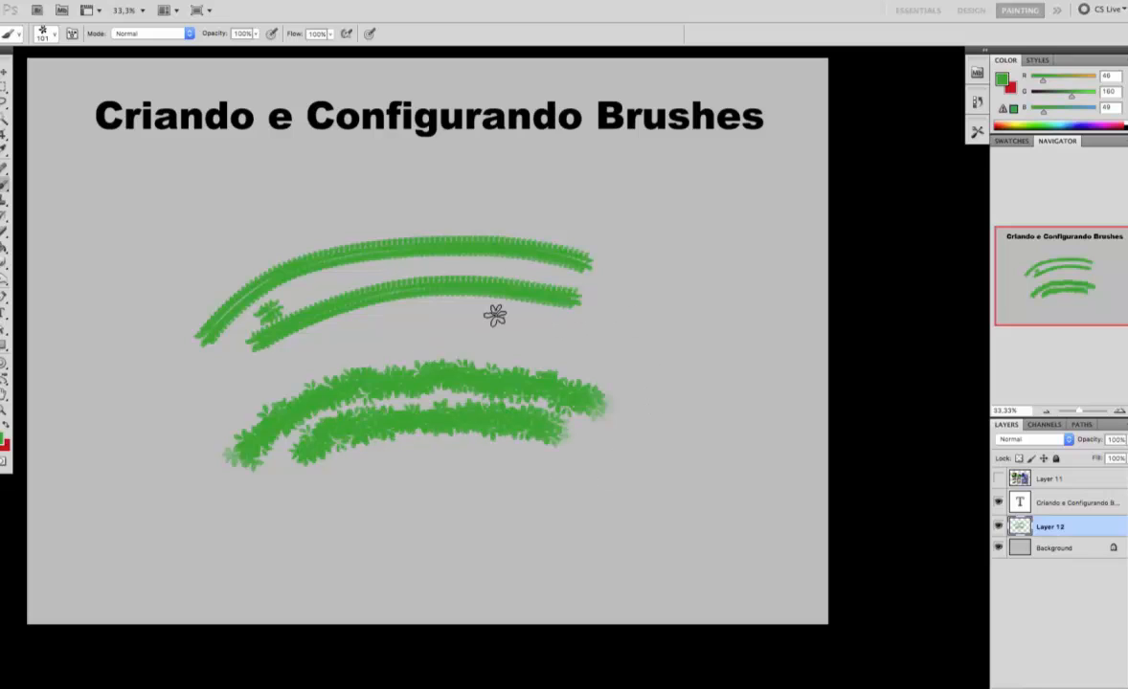
- Delete the layer with the test strokes and show the reference photos on Layer 11
key(v)
drag(527, 412, 530, 417)
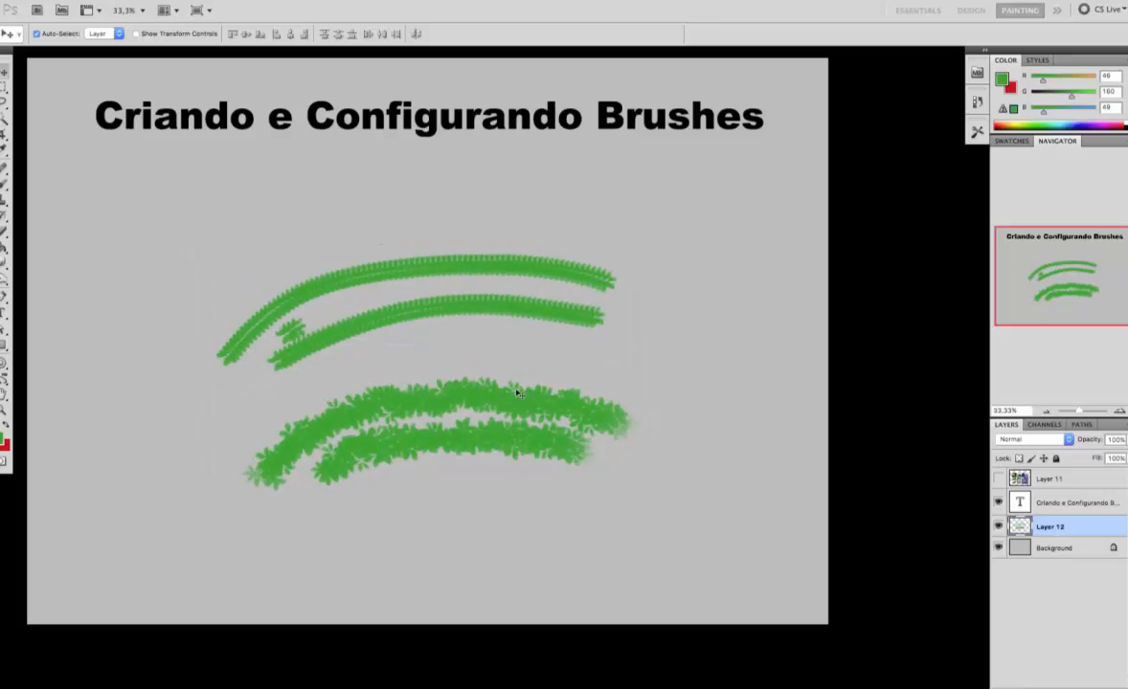
key(Delete)
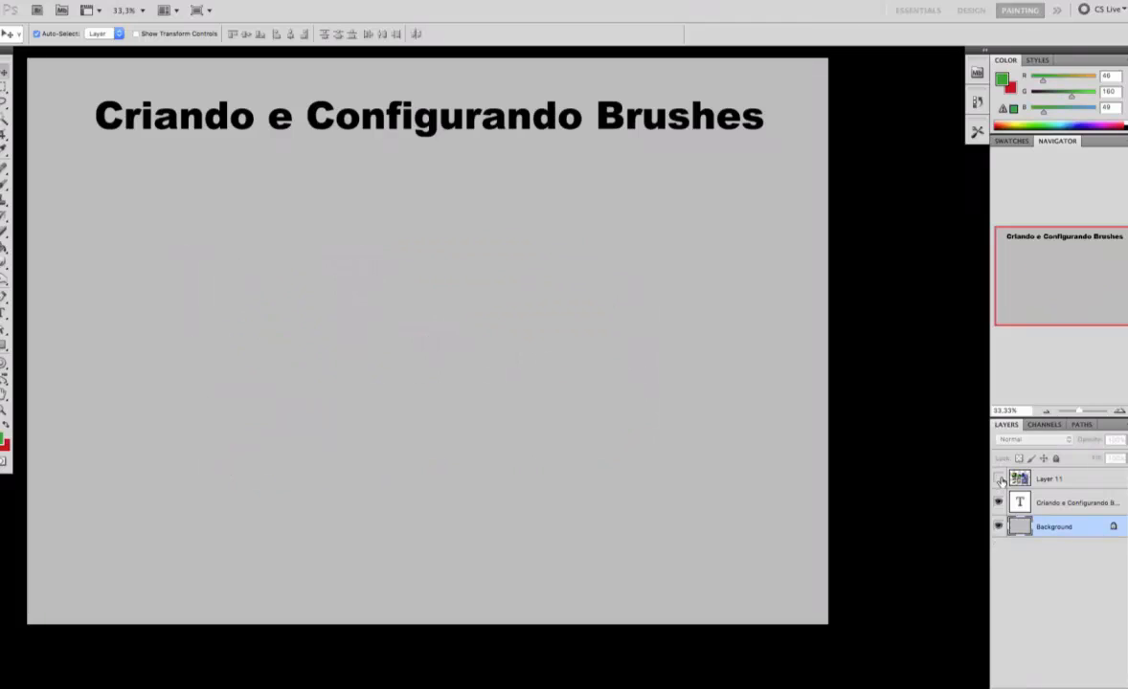
click(999, 478)
- Select the leafy bush photo on Layer 11, copy it to its own layer, and hide Layer 11
click(5, 85)
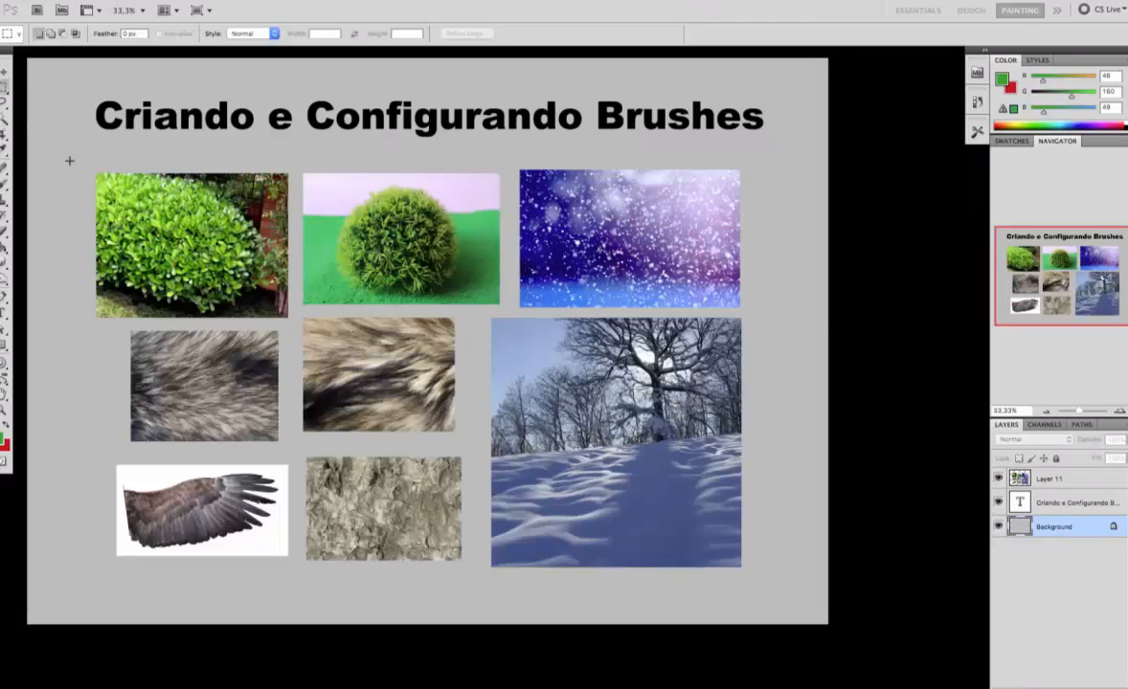
drag(278, 292, 286, 317)
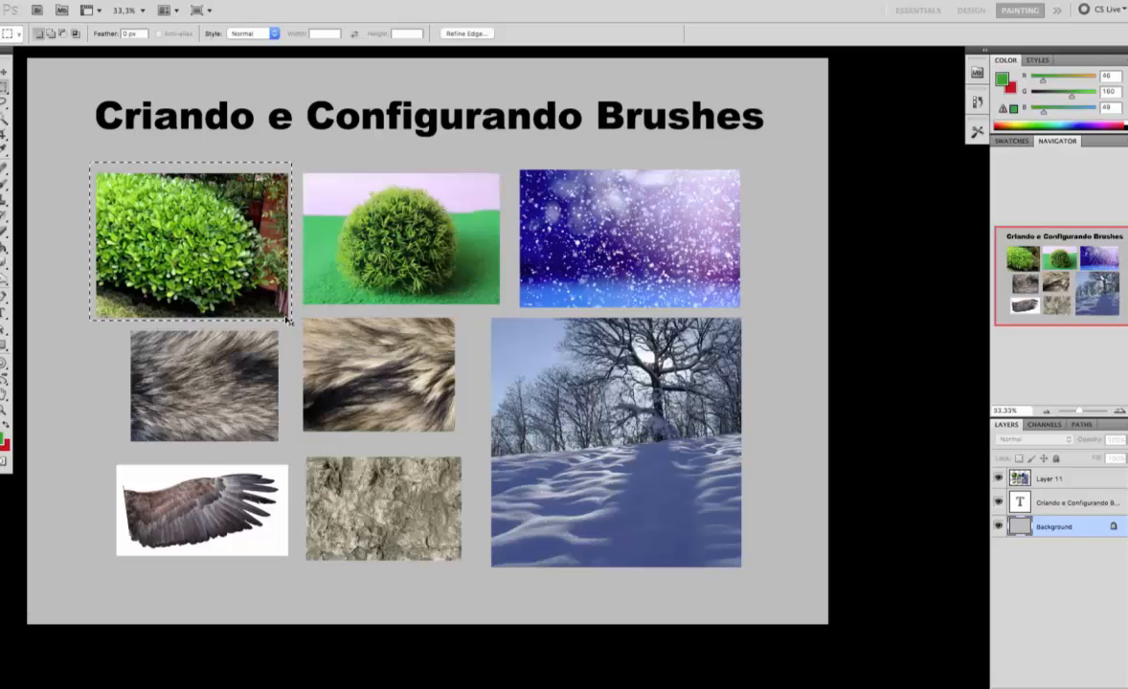
key(ctrl+j)
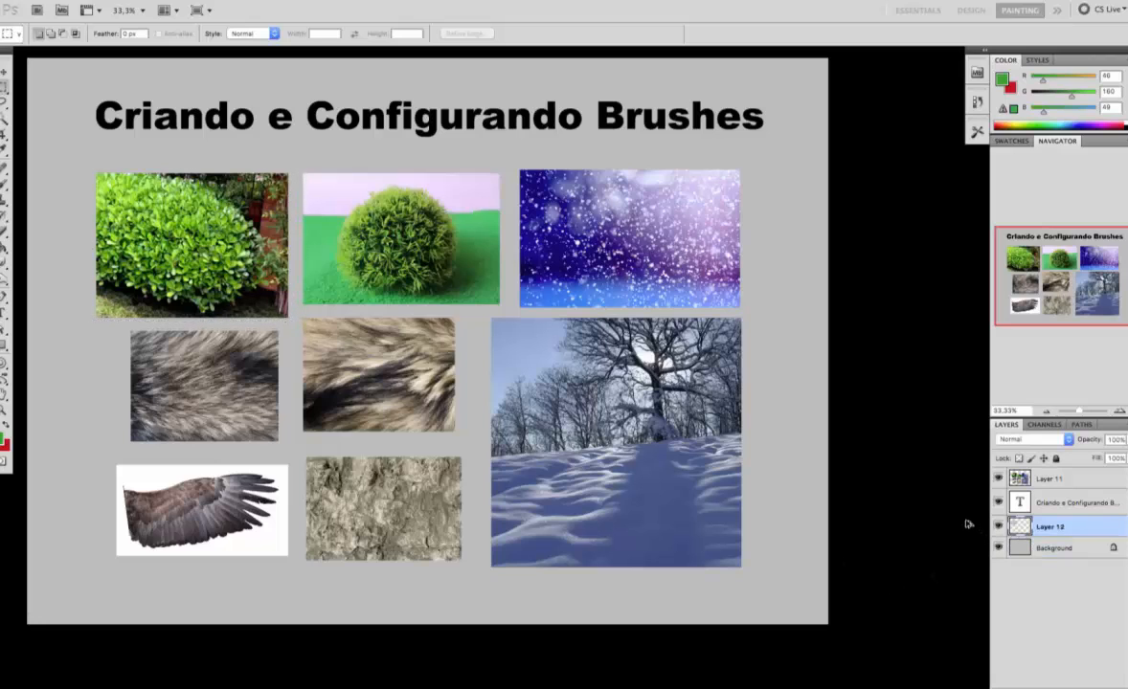
key(ctrl+z)
click(1053, 480)
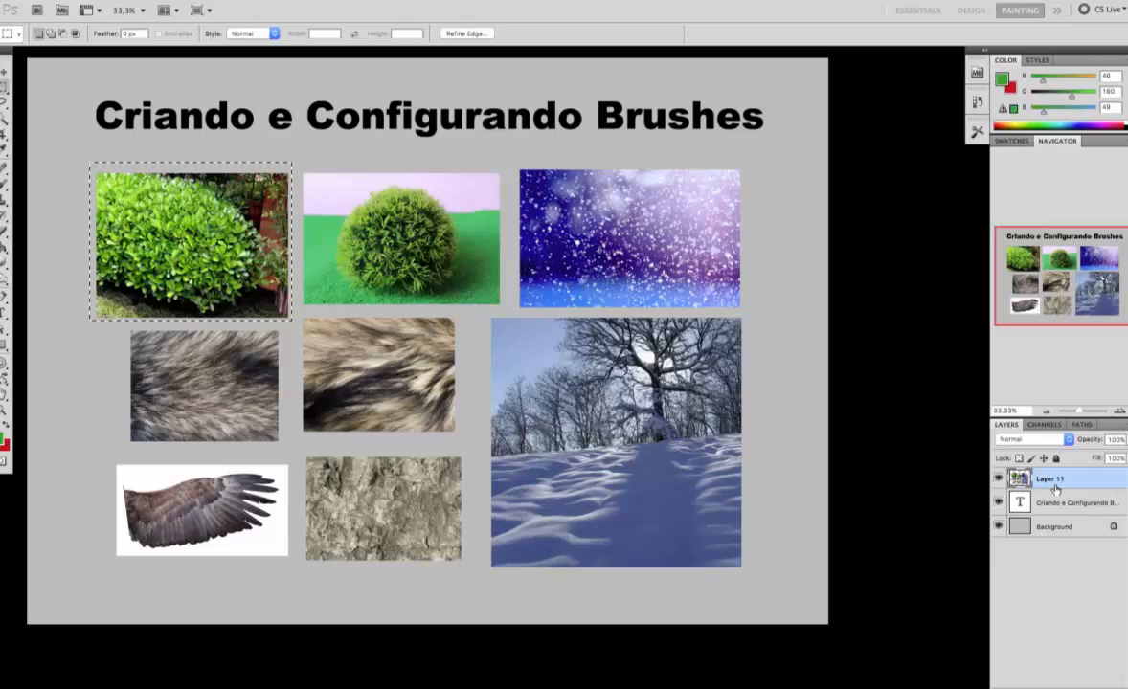
key(ctrl+j)
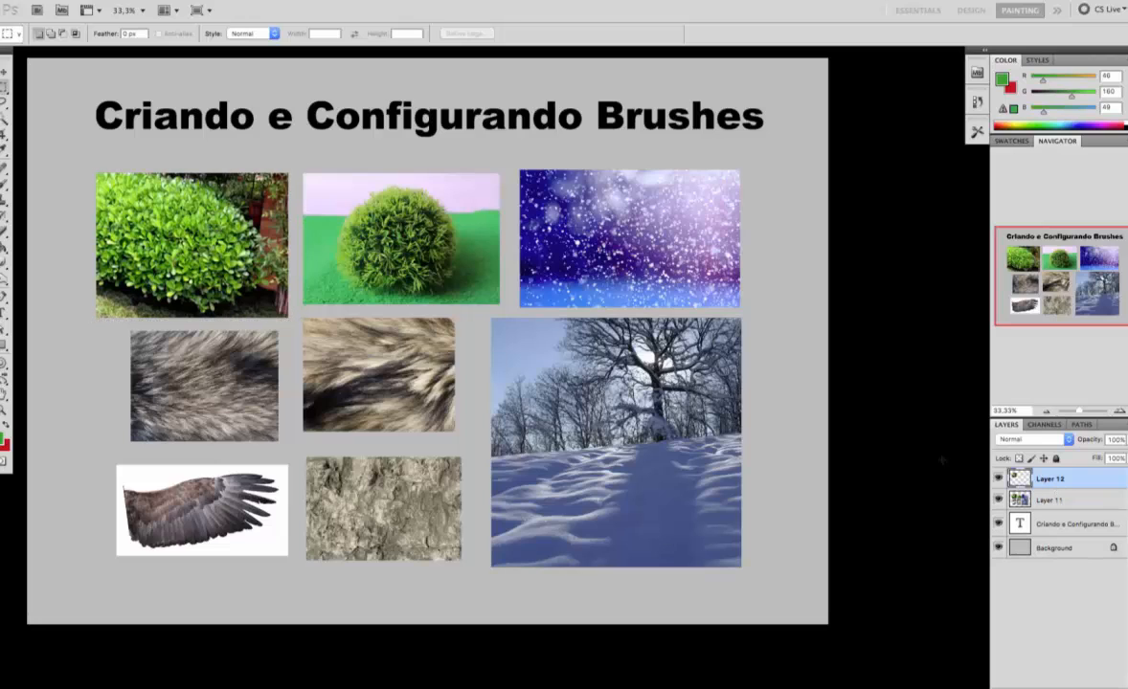
click(998, 501)
- Set the leaf brush to 125 px and create a new empty layer above the copied bush photo
key(b)
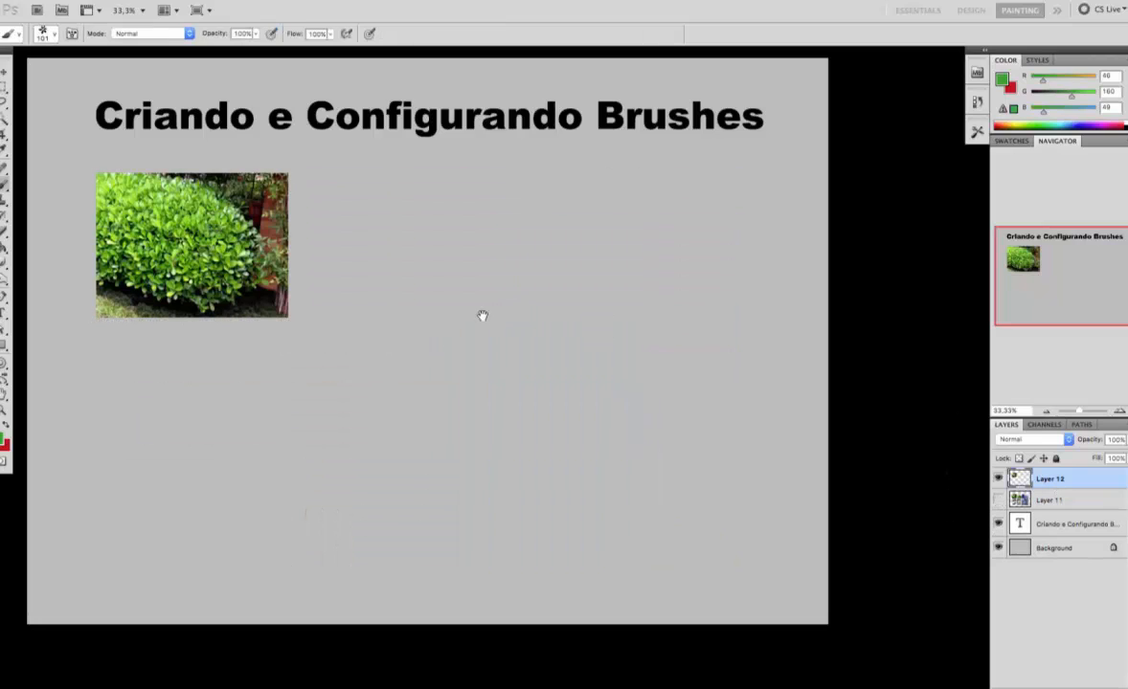
click(442, 307)
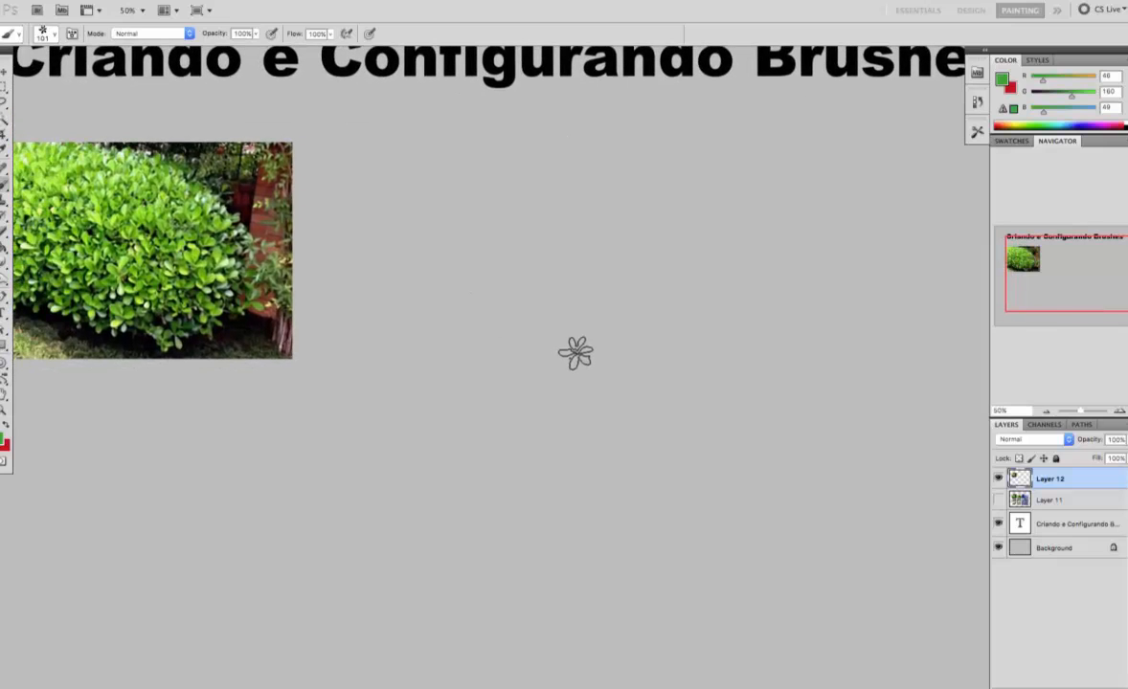
right_click(562, 302)
drag(651, 327, 660, 328)
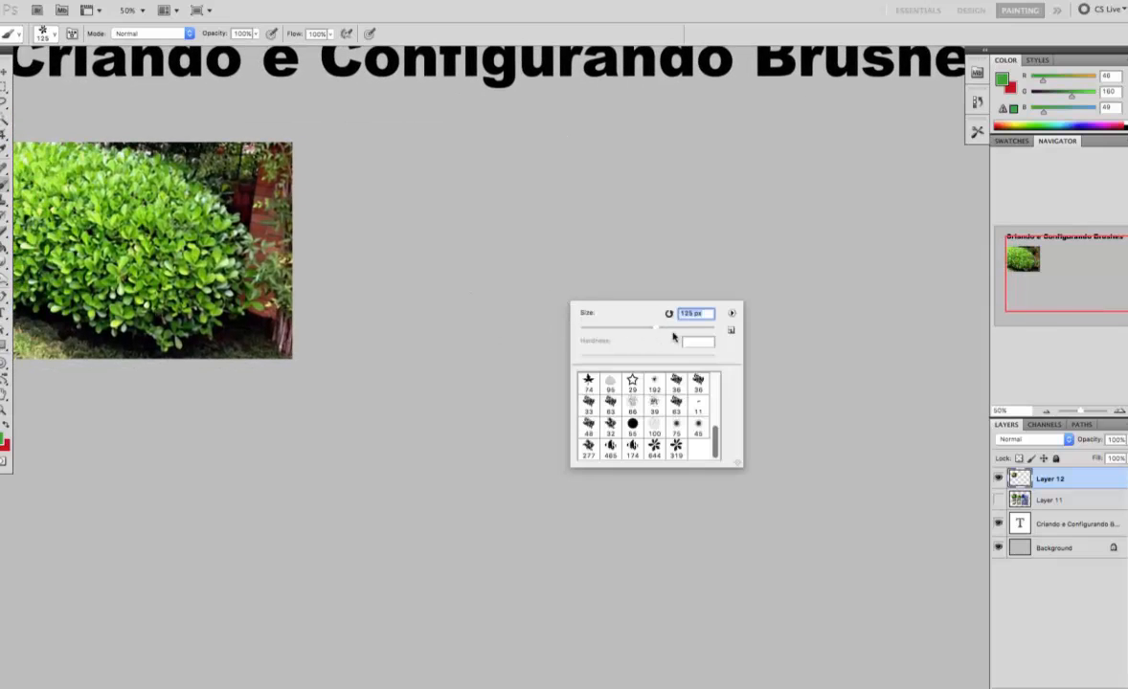
click(1057, 480)
key(super+shift+n)
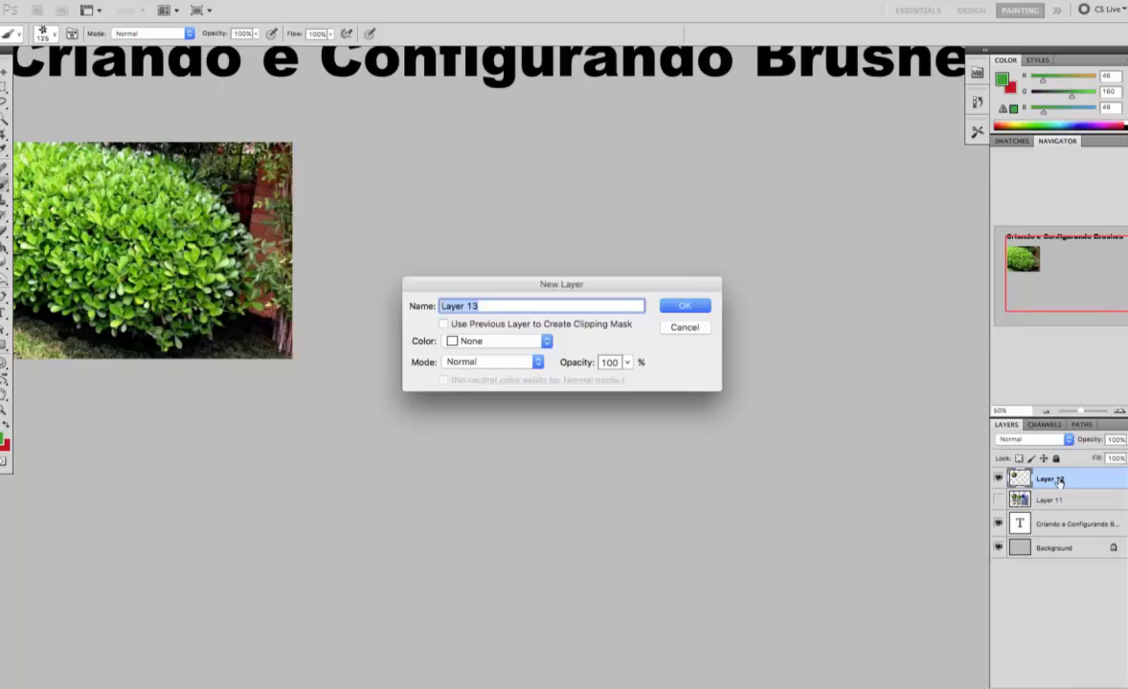
key(Return)
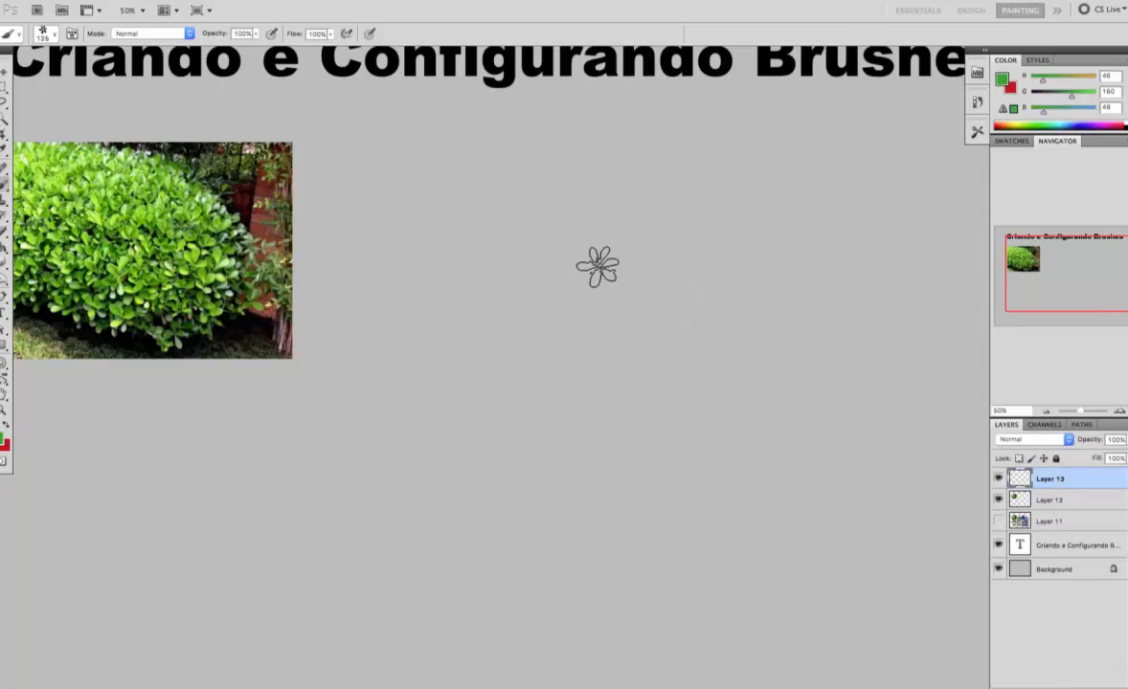
- Enlarge the leaf brush to 195 px and paint a dense round green bush beside the reference photo
right_click(590, 260)
click(705, 290)
mouse_move(513, 257)
mouse_down()
mouse_move(626, 254)
mouse_move(567, 331)
mouse_move(524, 321)
mouse_move(620, 250)
mouse_move(656, 288)
mouse_move(671, 349)
mouse_move(604, 378)
mouse_move(585, 286)
mouse_move(599, 352)
mouse_move(526, 362)
mouse_move(571, 376)
mouse_move(671, 371)
mouse_move(616, 283)
mouse_up()
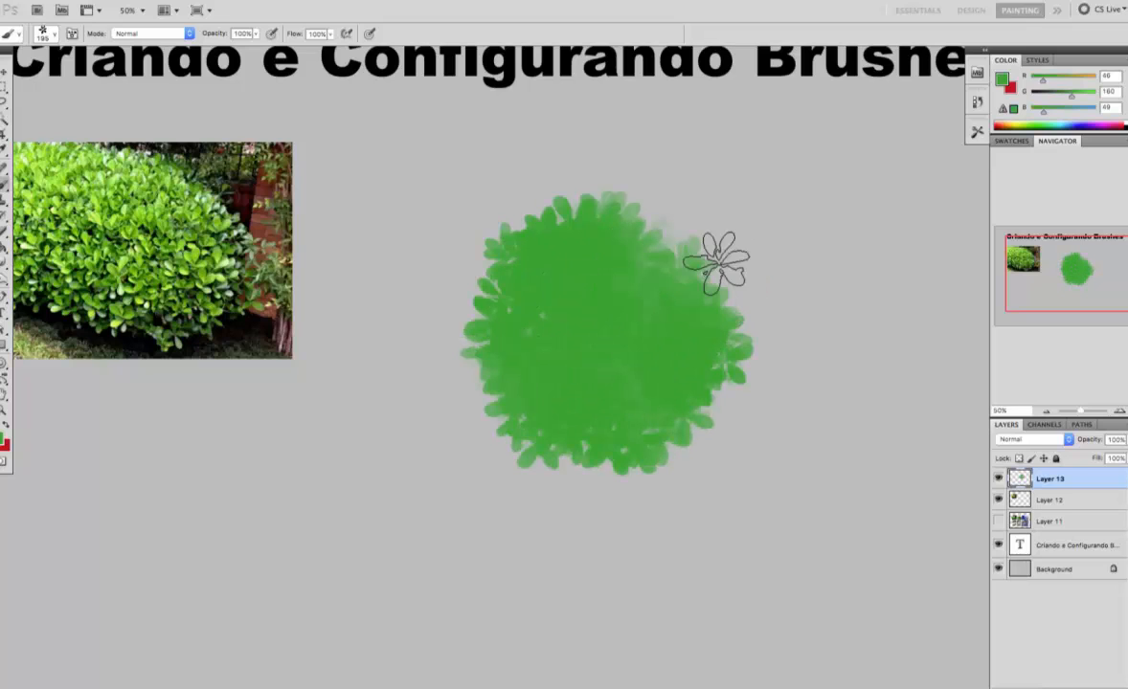
- Darken the painted bush with Hue/Saturation by lowering its lightness and adjusting its saturation
key(ctrl+u)
drag(897, 489, 868, 487)
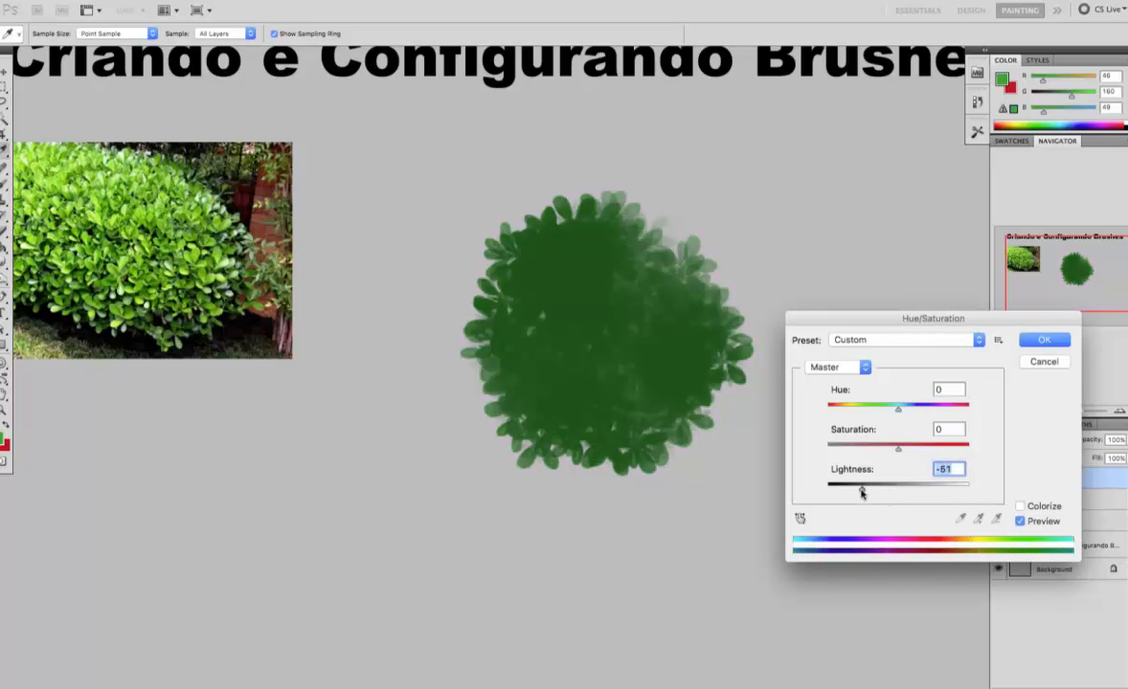
drag(908, 452, 911, 454)
drag(860, 492, 862, 489)
click(1043, 341)
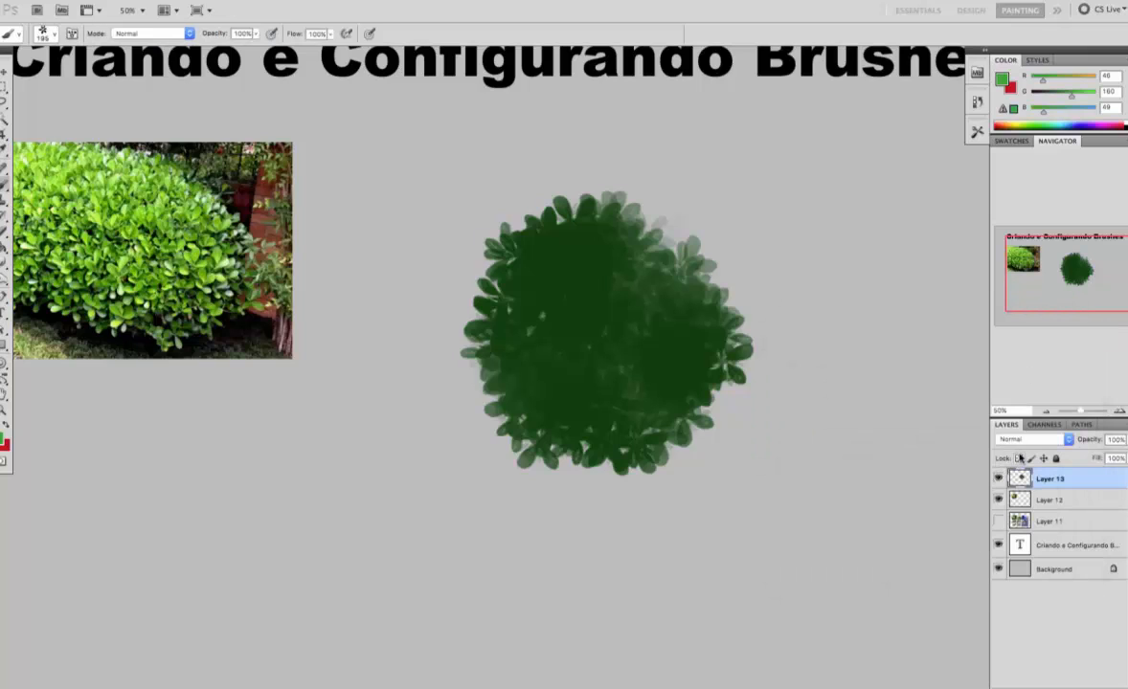
- Sample the bush's dark green, fill out its foliage with more leaf strokes, and lock the layer's transparent pixels
drag(700, 377, 679, 429)
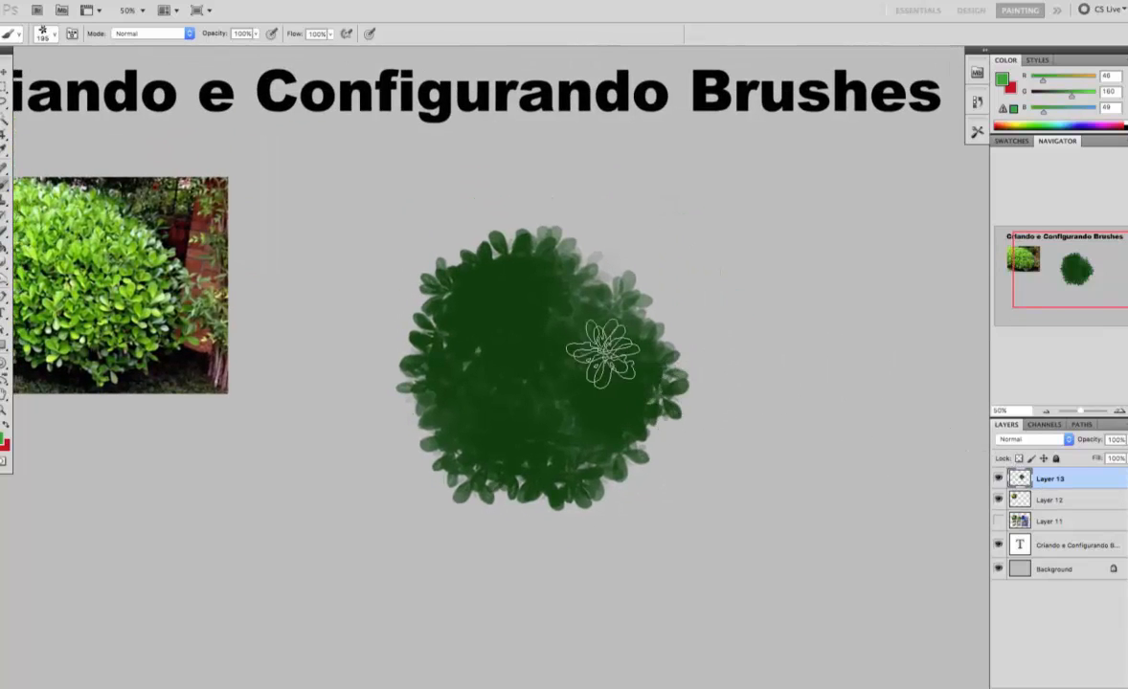
alt+click(559, 365)
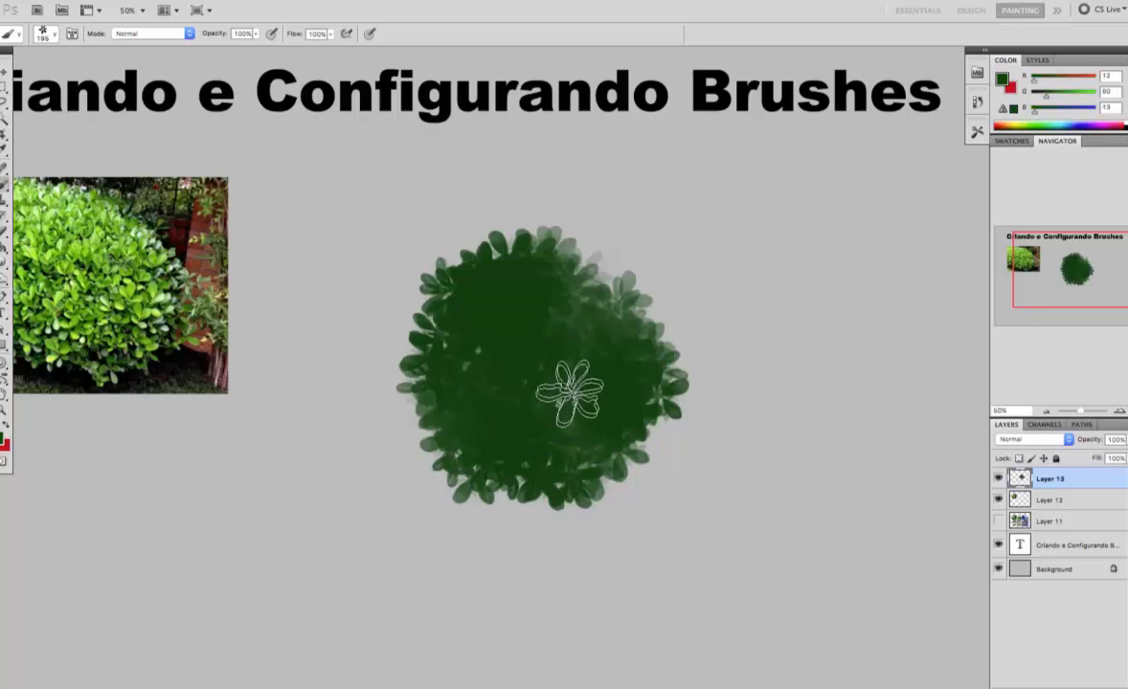
mouse_move(571, 392)
mouse_down()
mouse_move(500, 392)
mouse_move(490, 407)
mouse_move(611, 399)
mouse_up()
mouse_move(610, 356)
mouse_down()
mouse_move(624, 395)
mouse_move(629, 348)
mouse_move(624, 452)
mouse_move(533, 261)
mouse_up()
mouse_move(584, 371)
mouse_down()
mouse_move(592, 426)
mouse_move(624, 421)
mouse_move(565, 416)
mouse_move(667, 323)
mouse_move(594, 299)
mouse_move(622, 389)
mouse_up()
alt+click(610, 393)
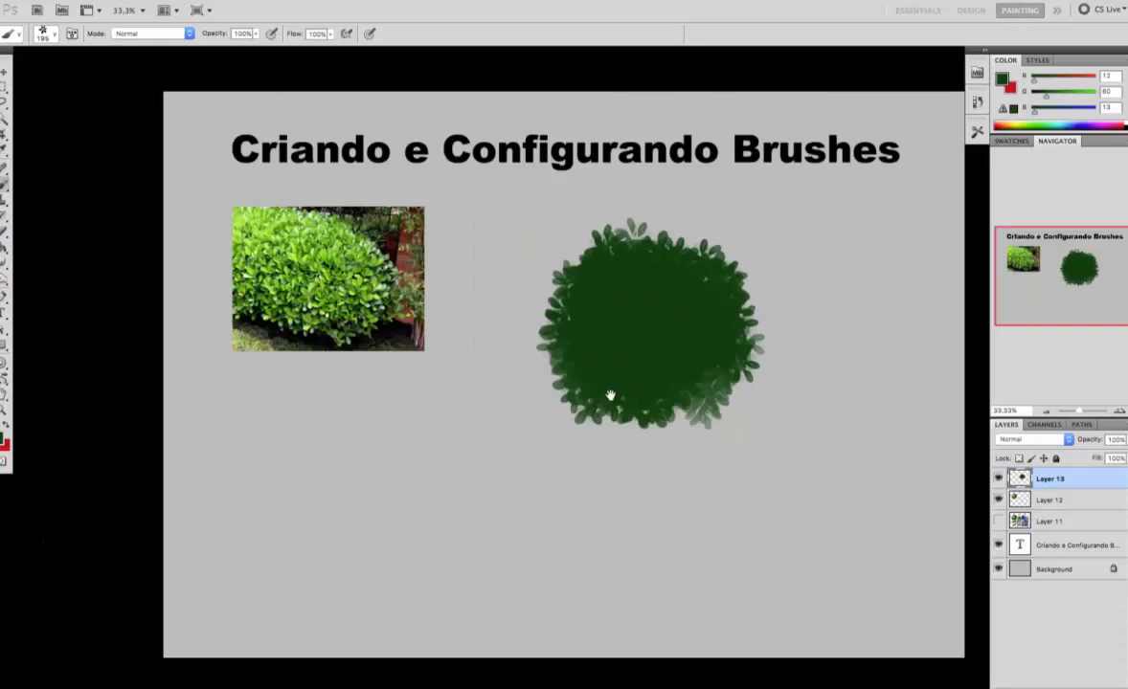
drag(671, 359, 619, 375)
drag(639, 418, 665, 372)
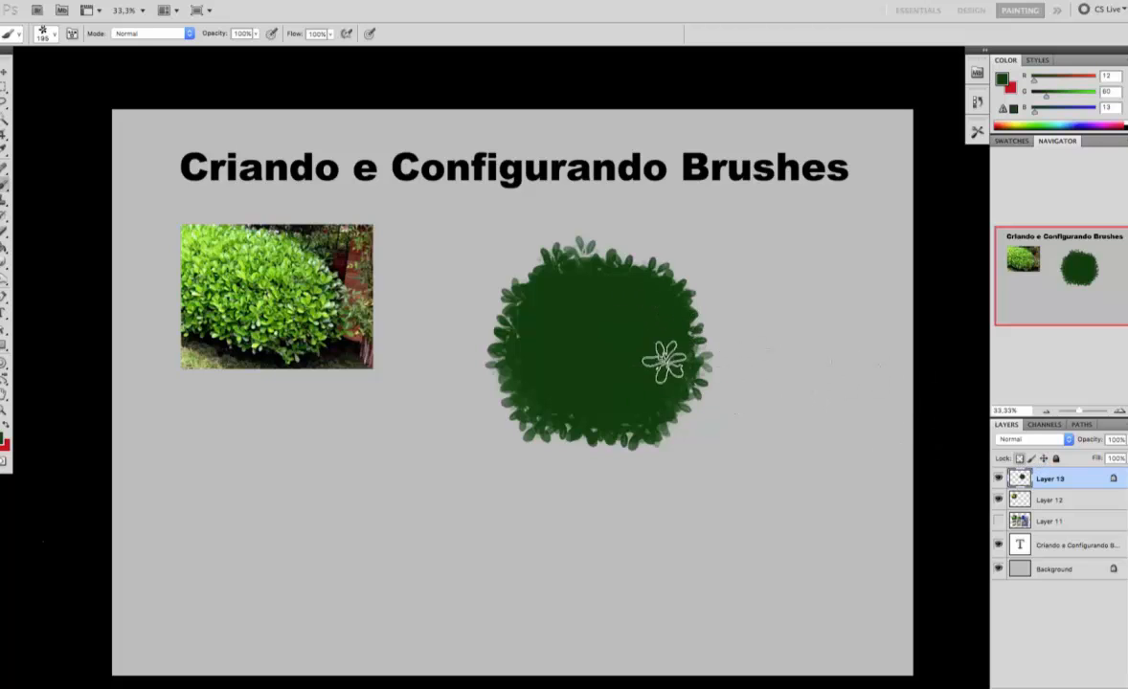
- Move the dark green bush slightly lower and closer to the reference photo, and return to the Brush tool
key(v)
drag(606, 354, 630, 373)
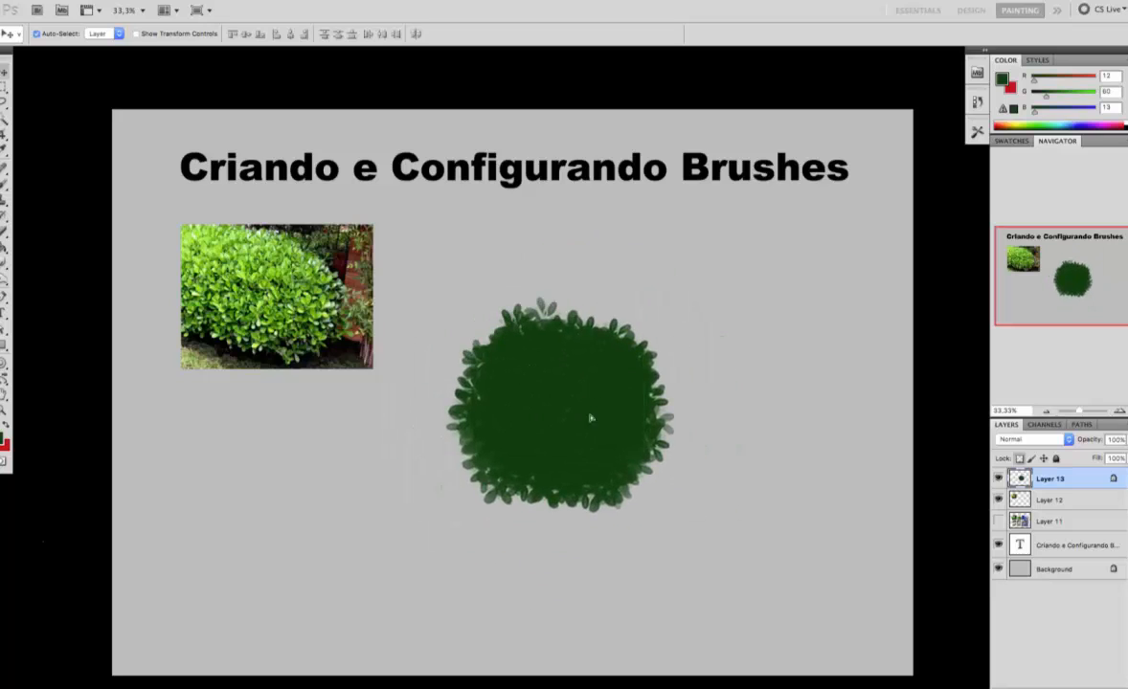
drag(591, 418, 594, 375)
key(b)
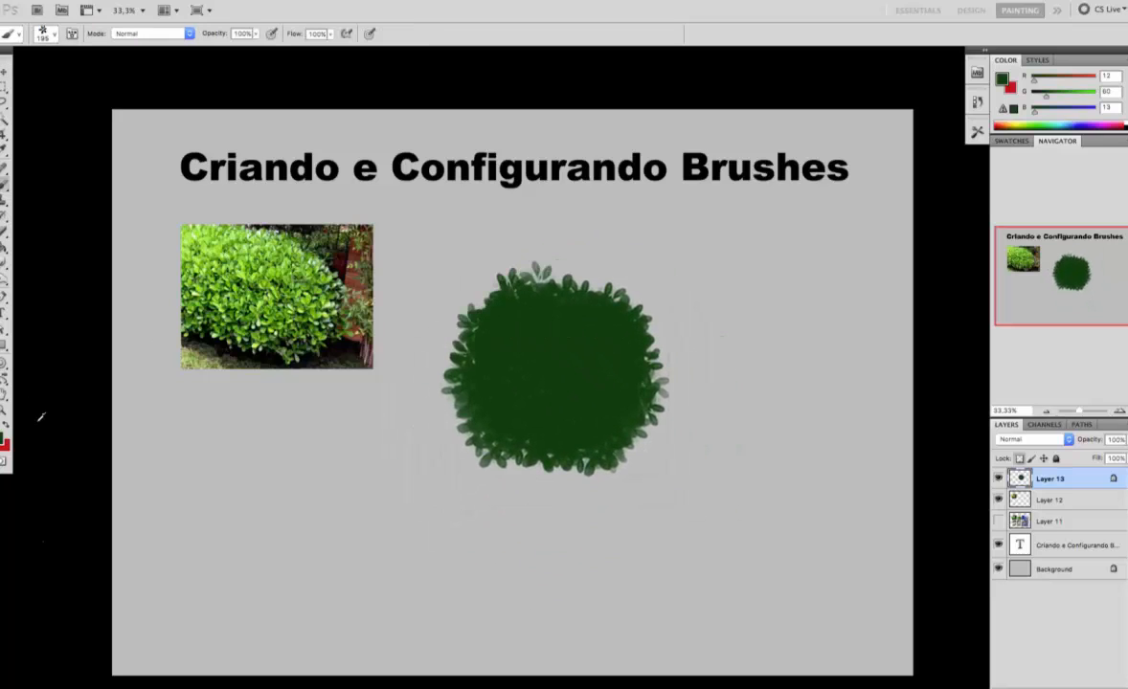
- Set the foreground colour to a bright green with RGB values 71, 172, 40
click(4, 439)
click(512, 522)
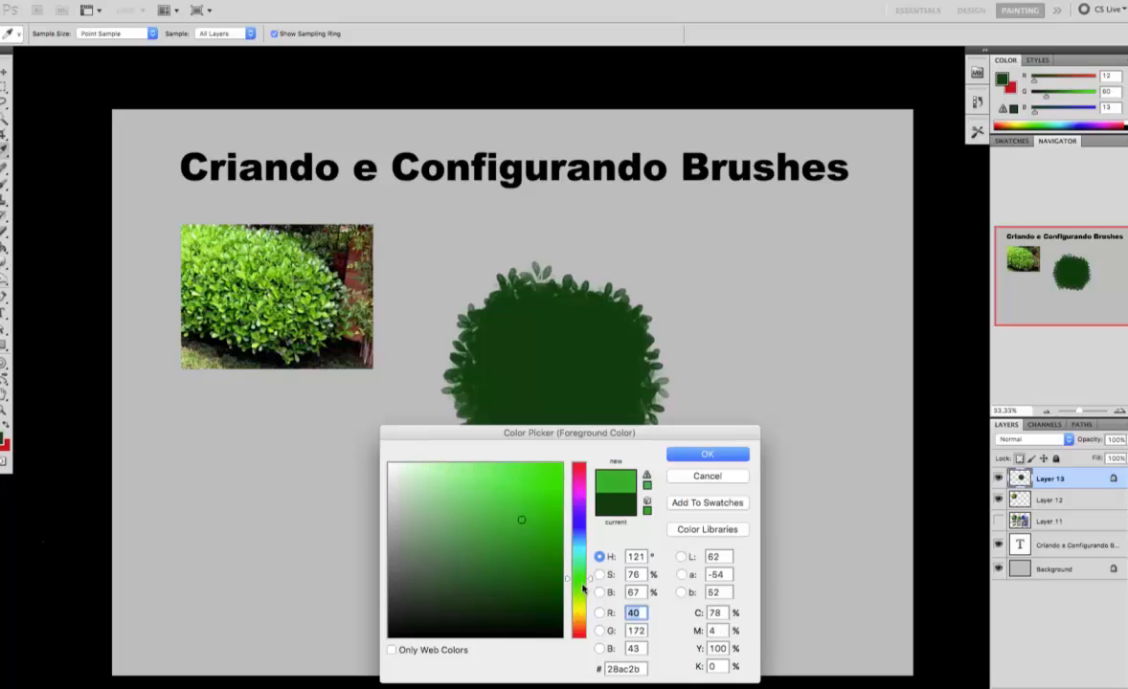
click(706, 456)
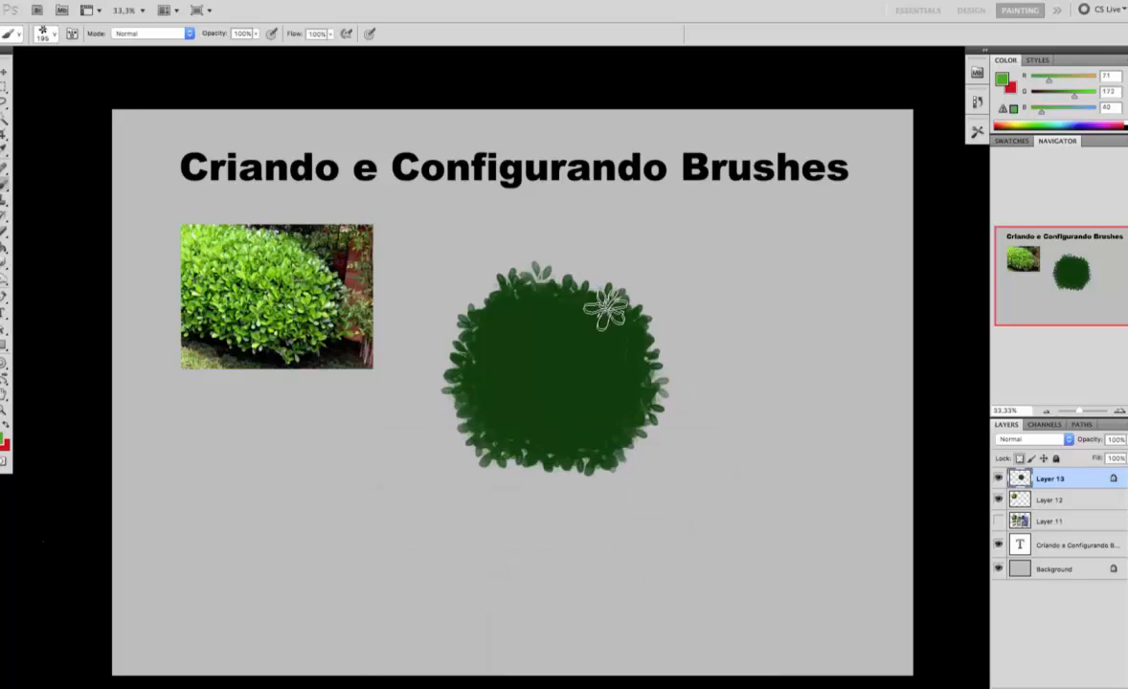
- Enlarge the leaf brush to 370 px and paint the whole bush bright green
right_click(622, 313)
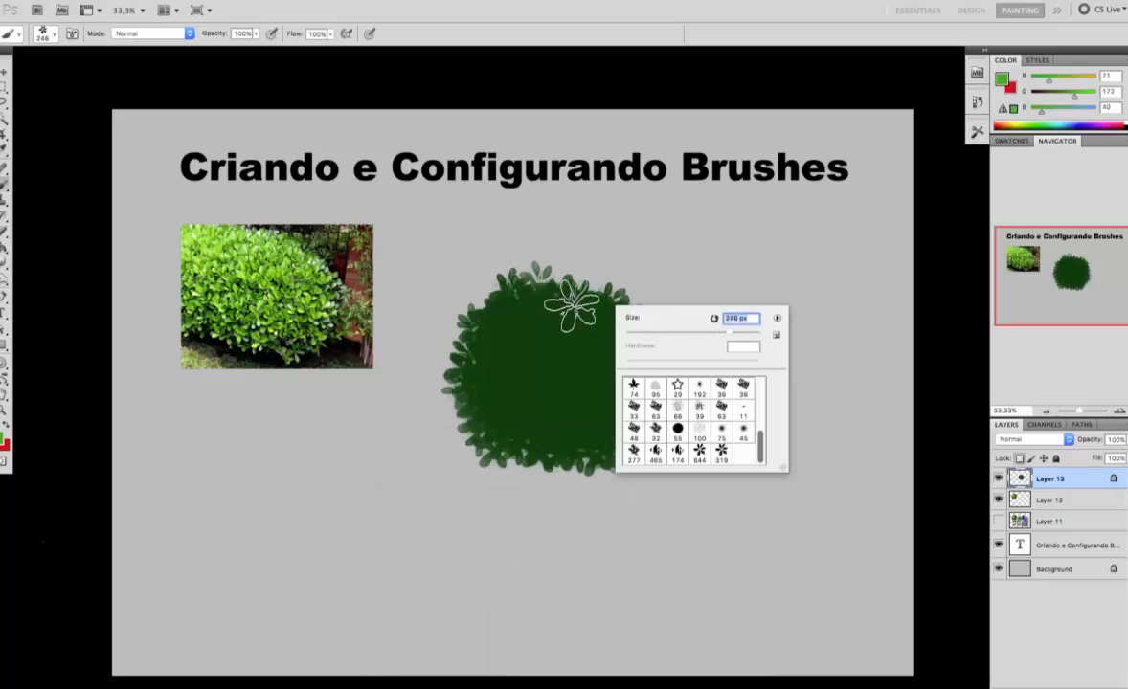
key(Return)
click(598, 332)
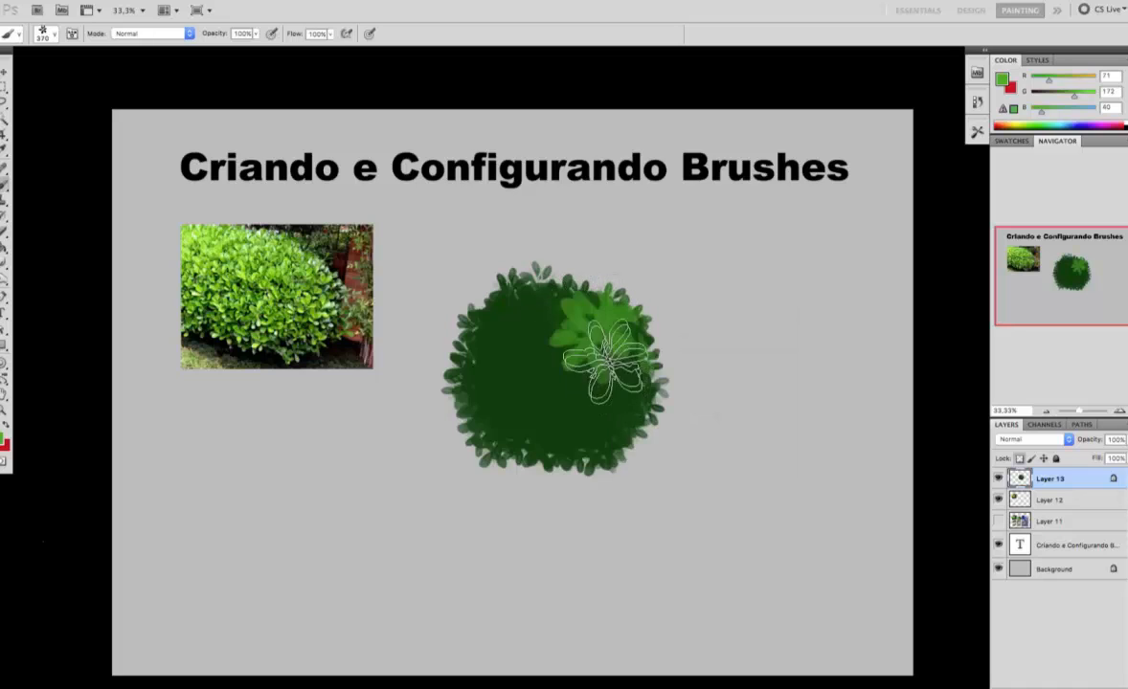
click(609, 356)
mouse_move(575, 359)
mouse_down()
mouse_move(487, 312)
mouse_move(655, 360)
mouse_move(555, 424)
mouse_up()
- Change the background colour from red to a dark green
click(5, 446)
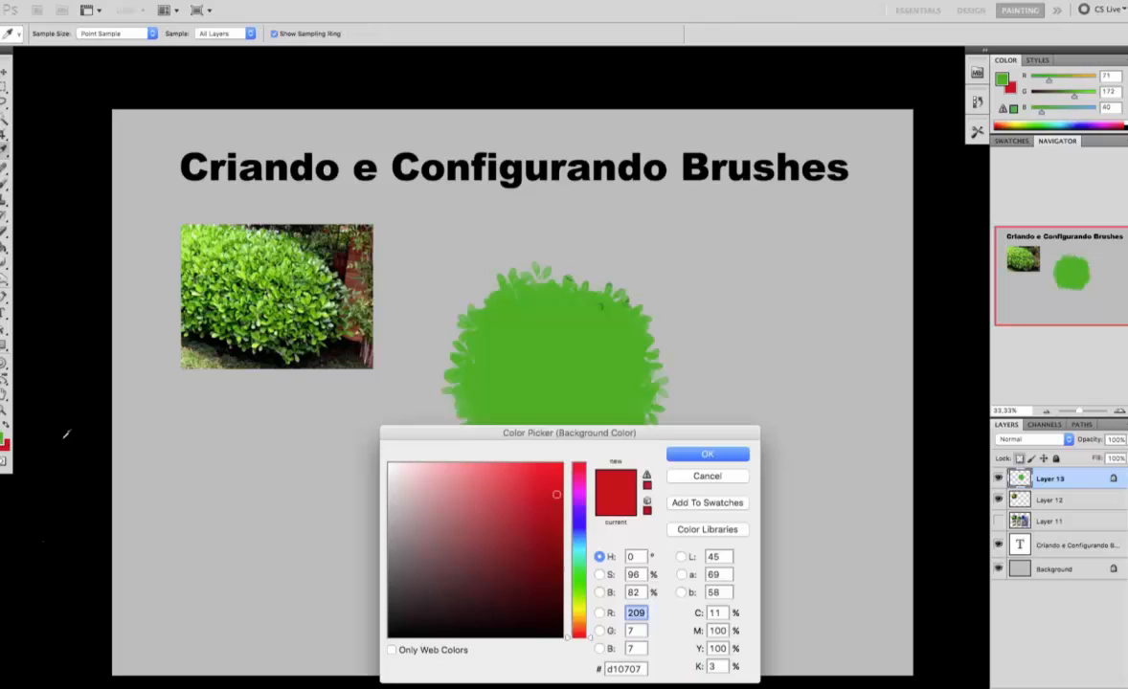
drag(513, 596, 567, 584)
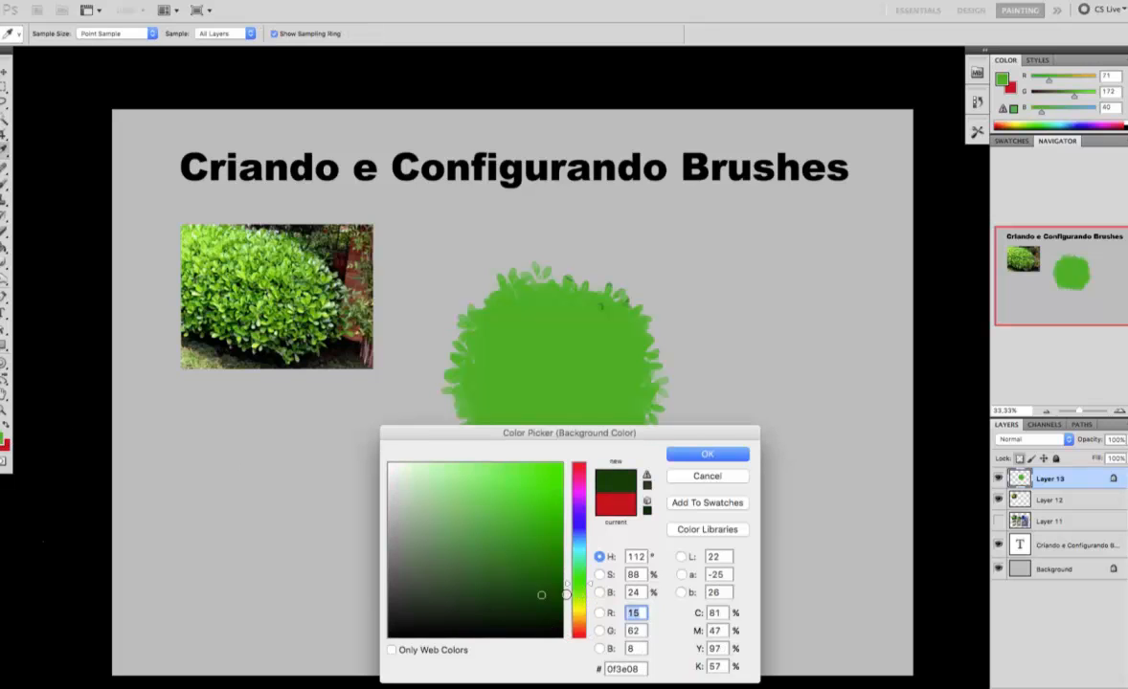
click(703, 454)
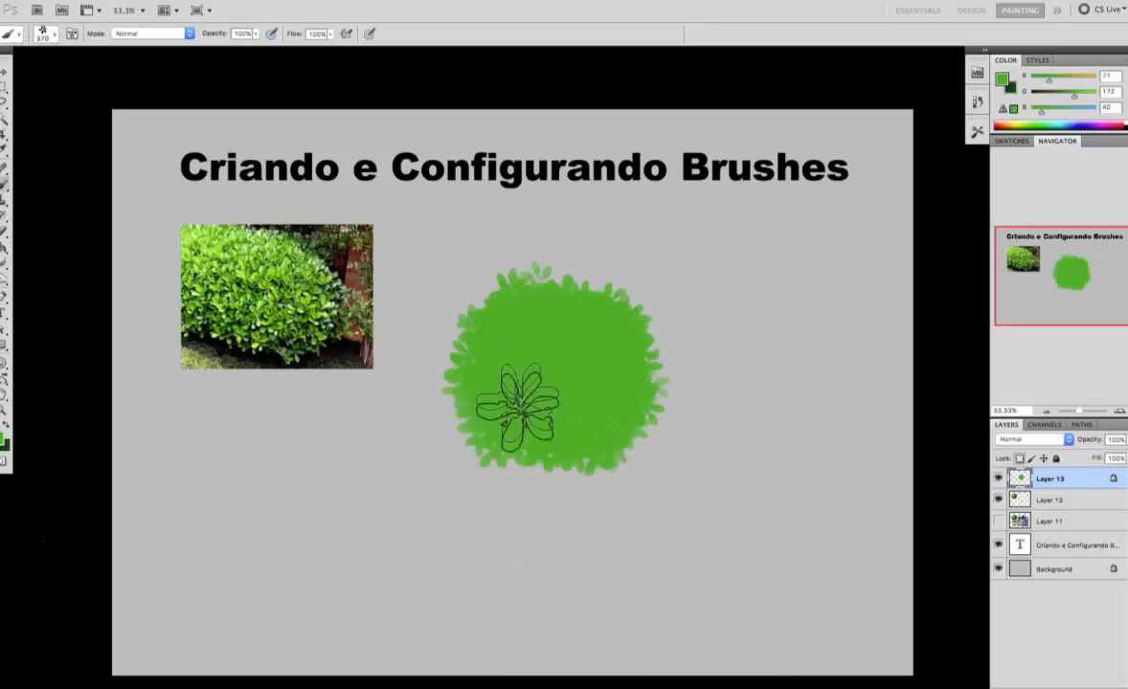
- Move the bush slightly lower and repaint it all over with the dark green background colour
key(k)
key(b)
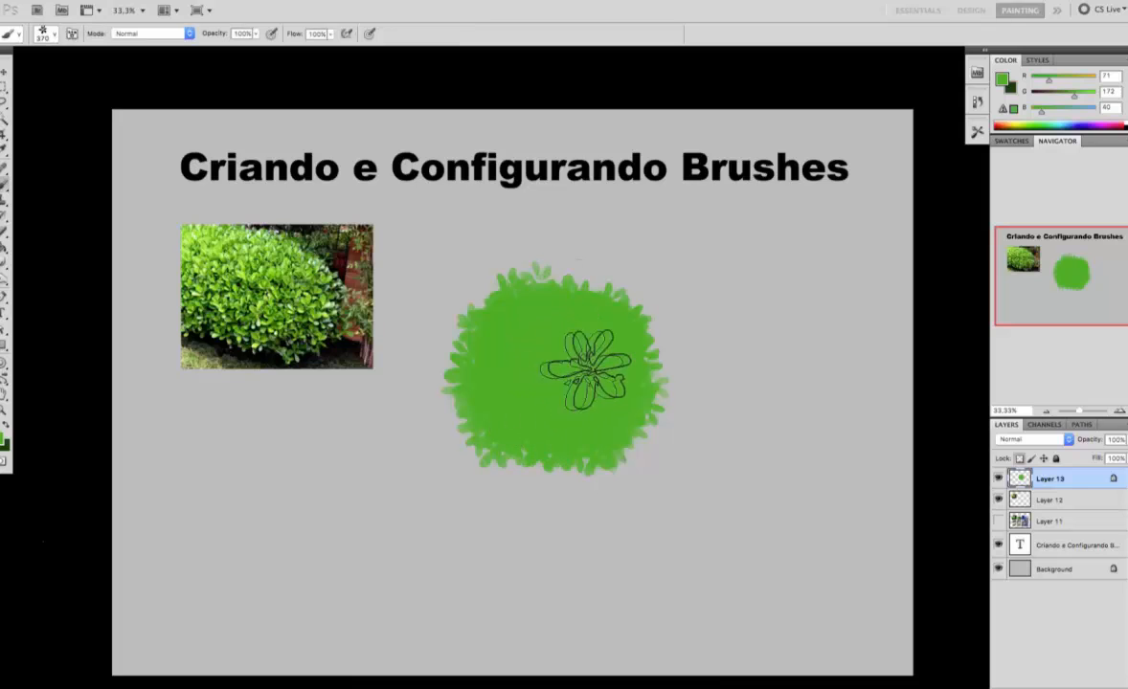
key(v)
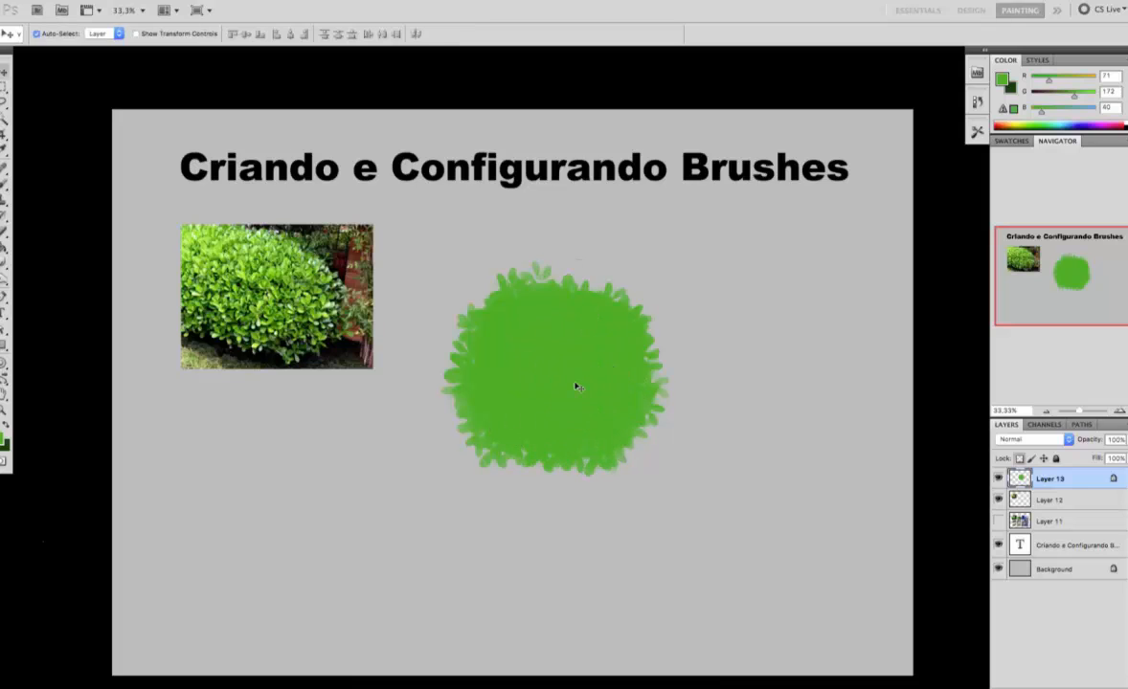
mouse_move(575, 385)
mouse_down()
mouse_move(584, 457)
mouse_move(577, 403)
mouse_up()
key(b)
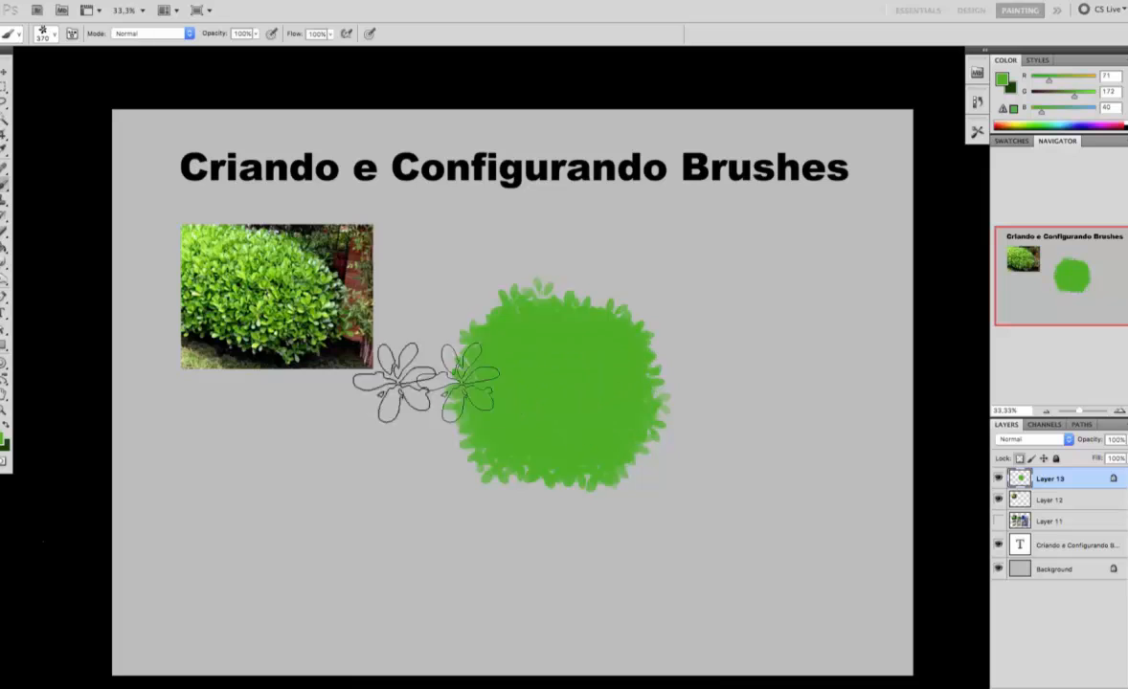
click(6, 425)
mouse_move(517, 345)
mouse_down()
mouse_move(579, 403)
mouse_move(529, 276)
mouse_move(661, 383)
mouse_move(638, 438)
mouse_up()
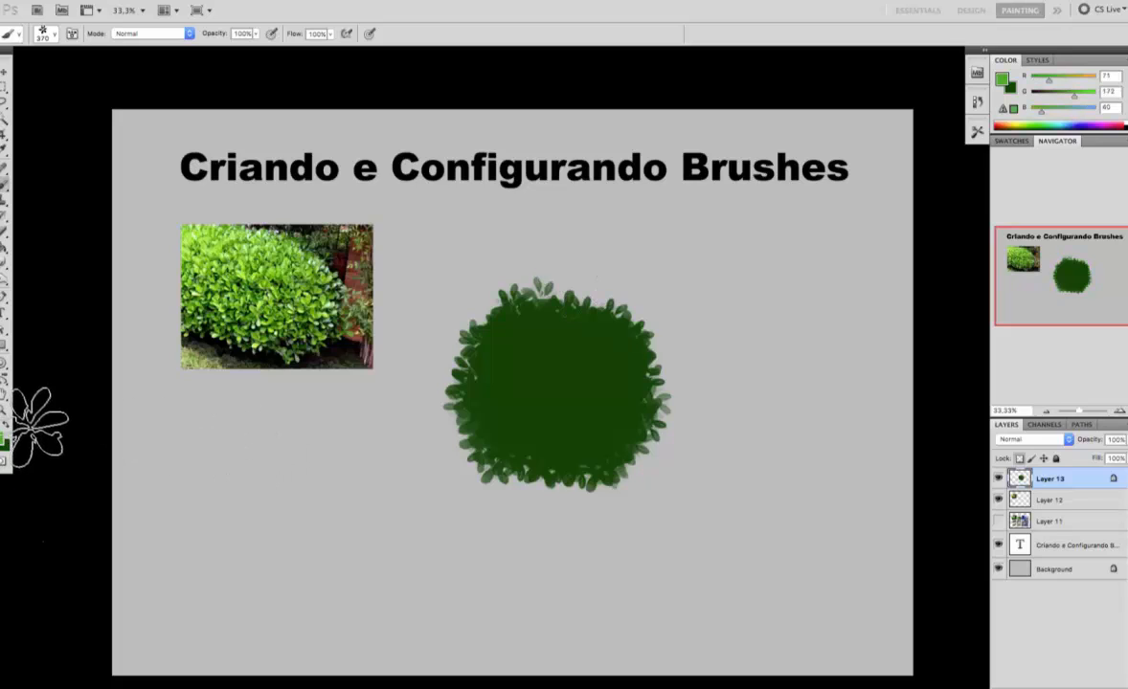
- Try bright green leaf clusters on the bush's right half with the leaf brush at 308 px, and undo them
right_click(676, 335)
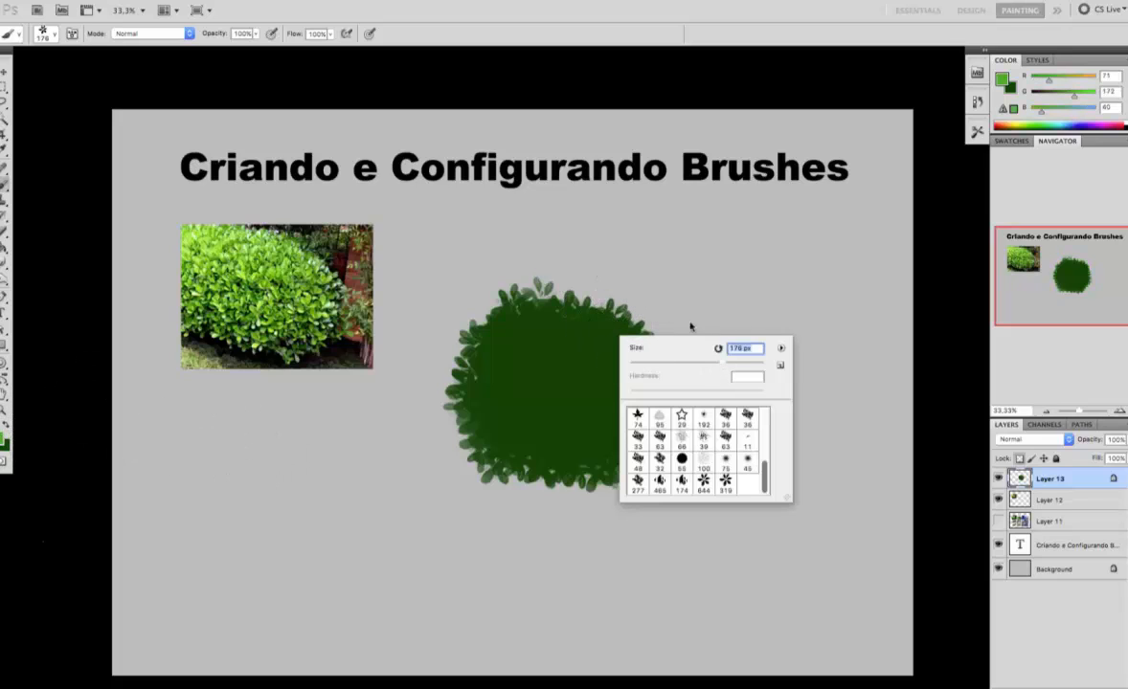
click(736, 367)
click(658, 290)
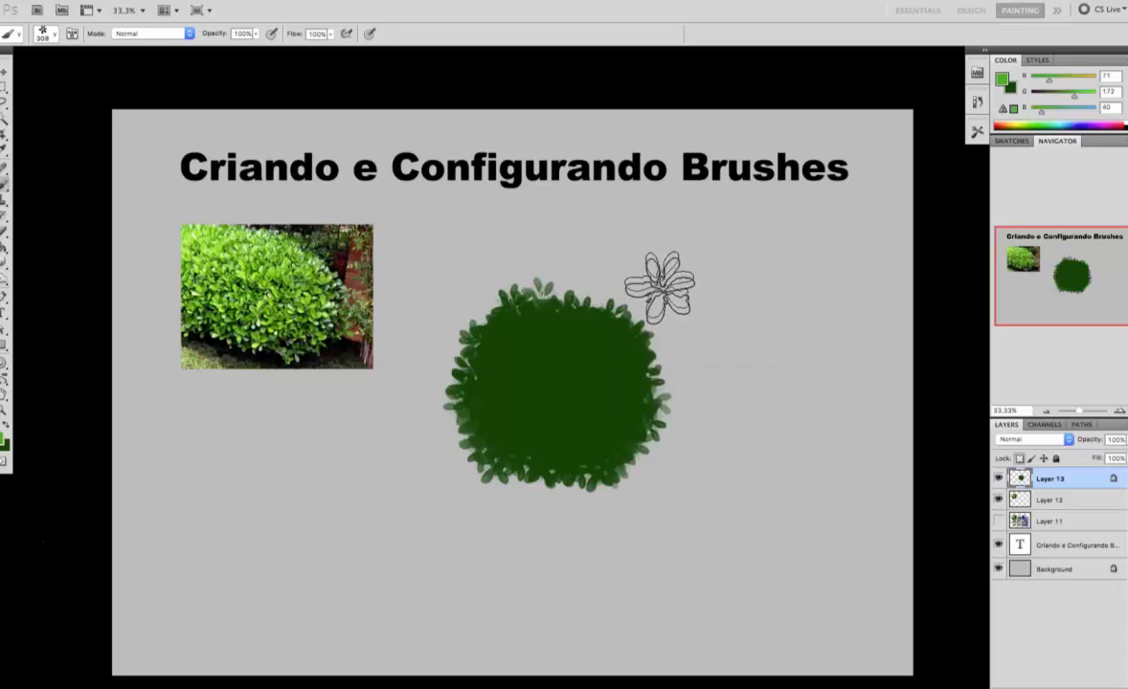
click(603, 374)
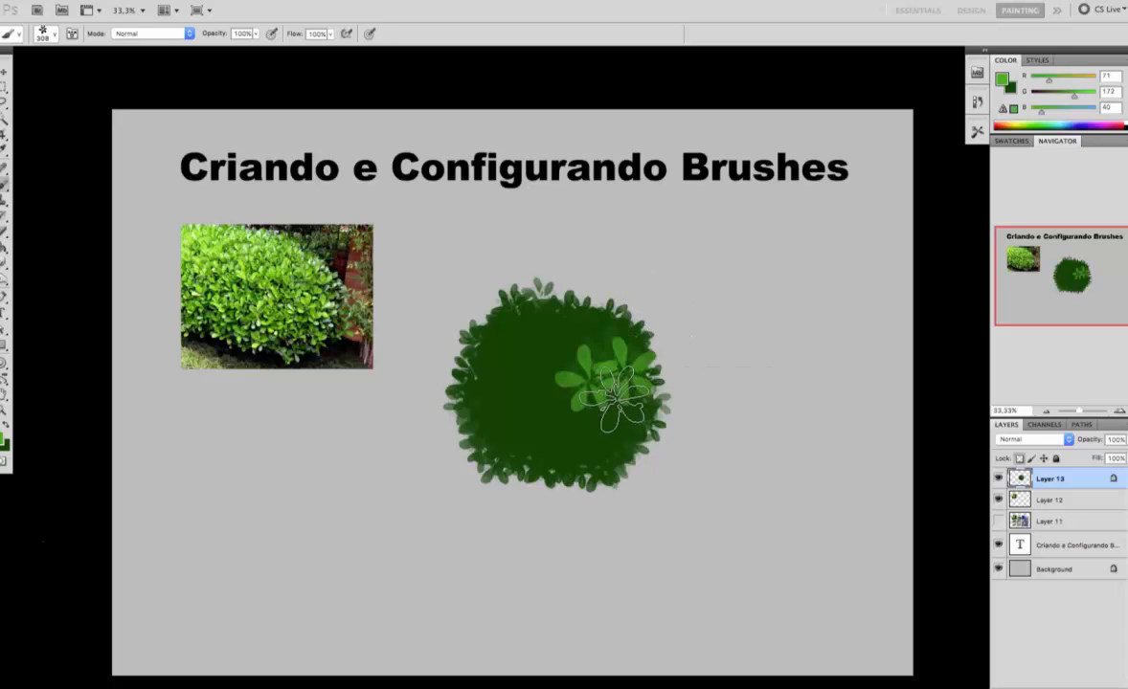
key(ctrl+z)
- Reduce the leaf brush to 267 px and paint bright green leaf clusters over the bush's crown and centre
right_click(636, 343)
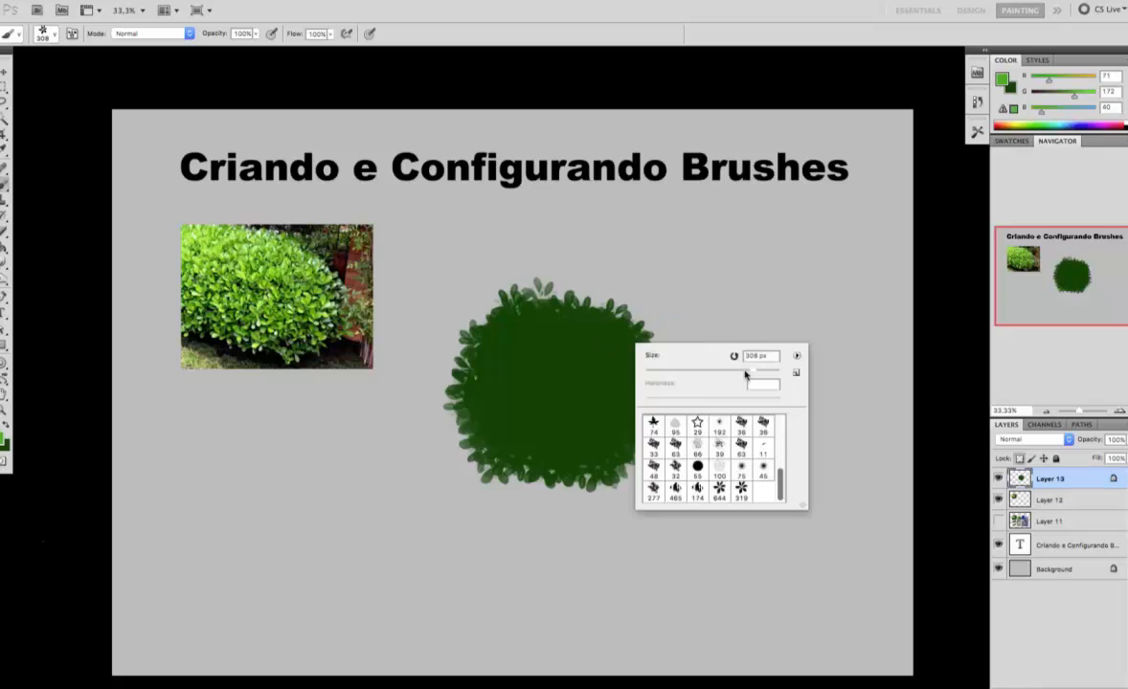
click(616, 369)
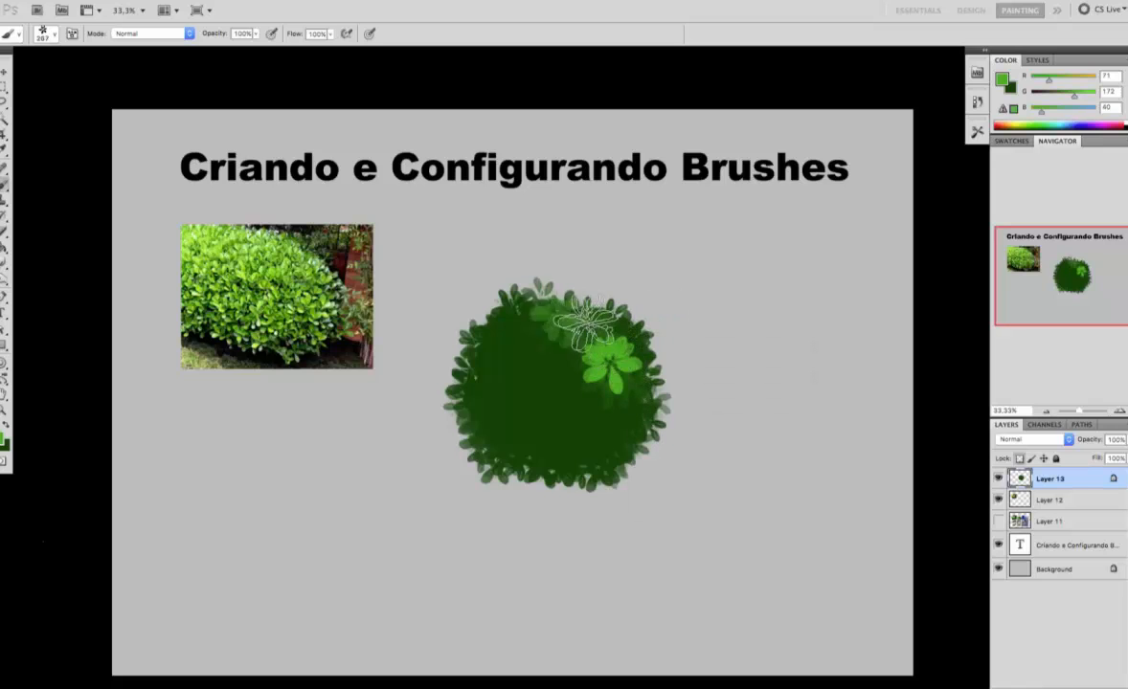
click(529, 347)
click(506, 318)
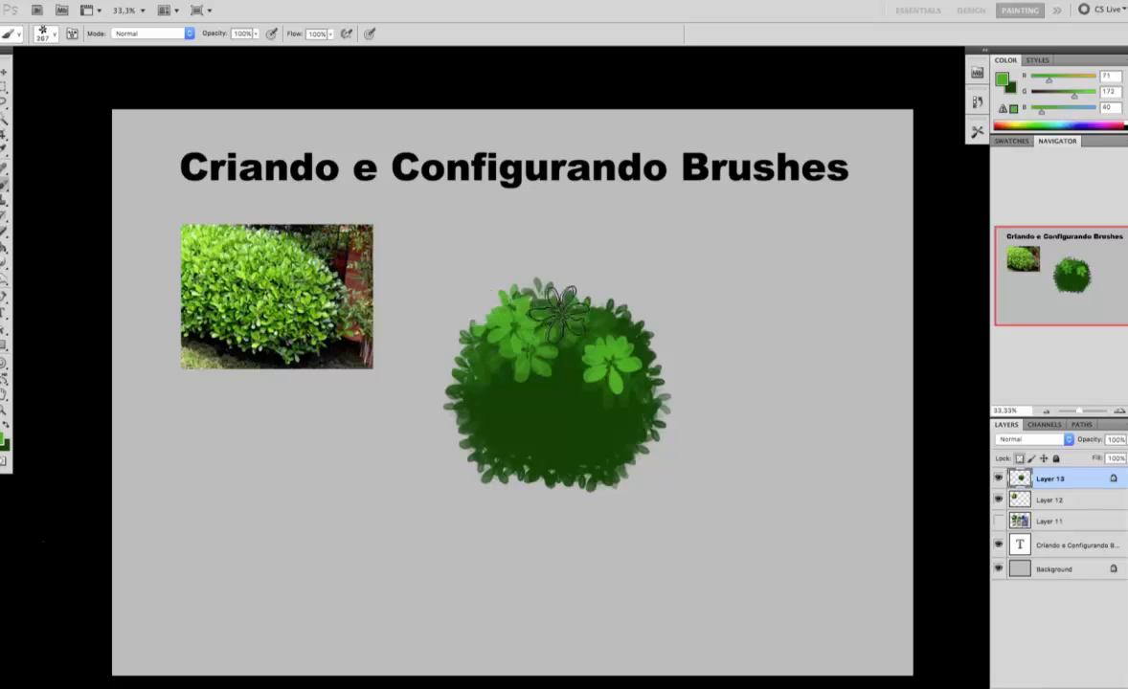
click(631, 322)
click(565, 408)
click(580, 390)
click(562, 398)
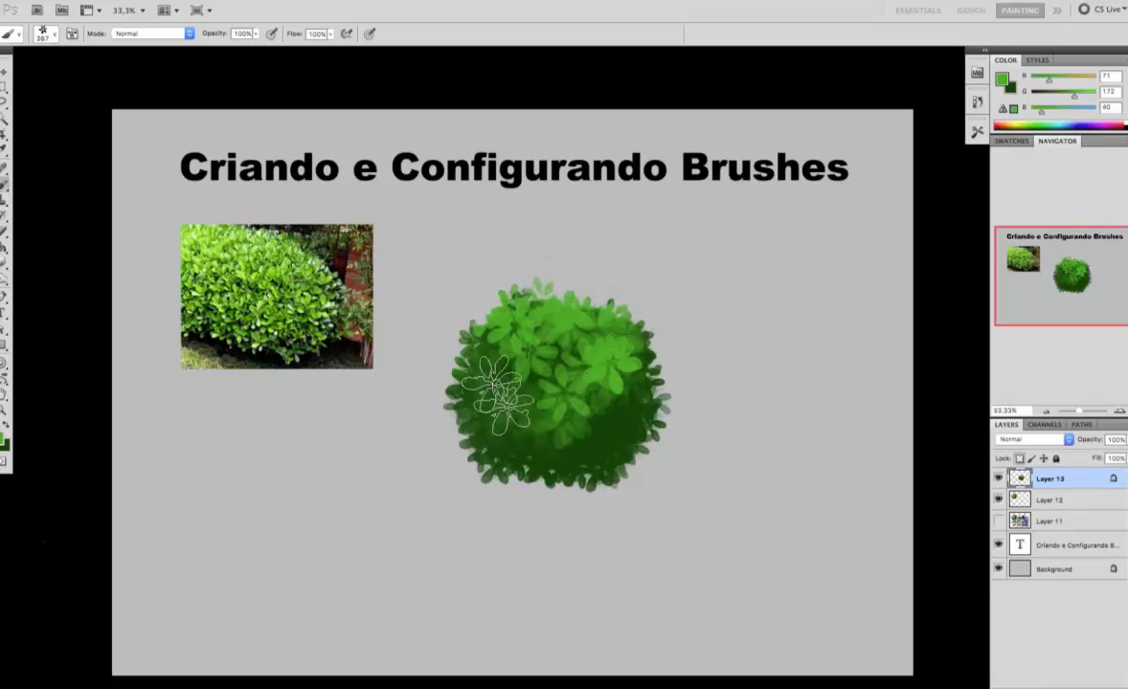
- Sample the bush's dark green, darken it to RGB 5, 34, 1, and paint shadow leaves along the bush's lower part
alt+click(611, 445)
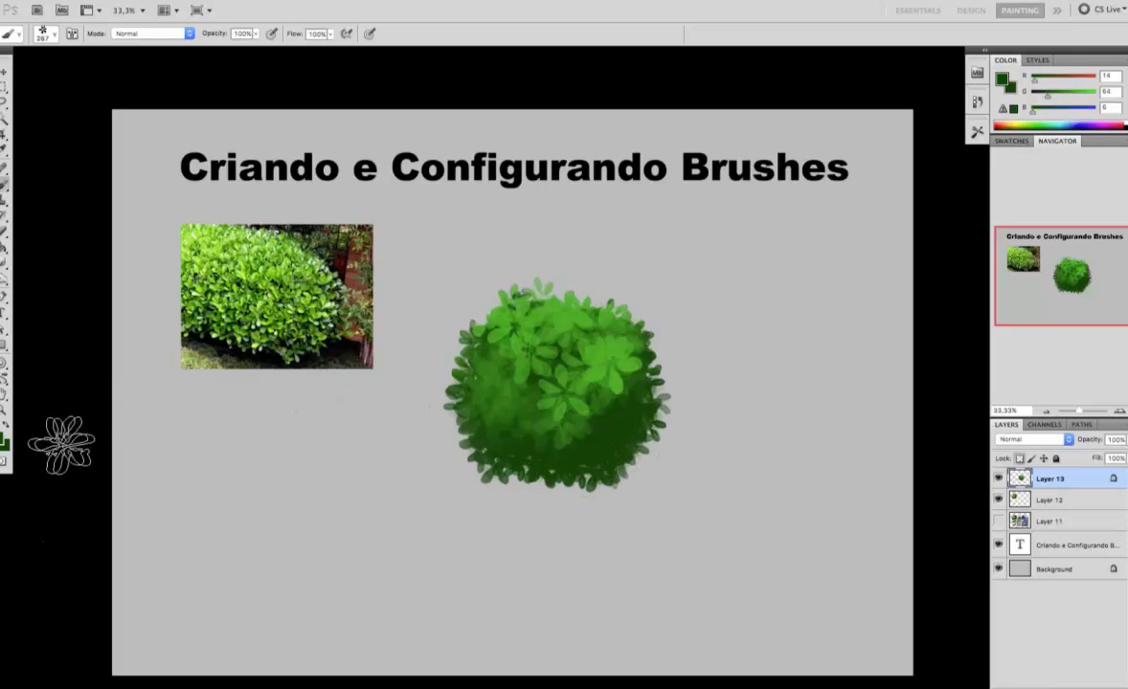
click(5, 439)
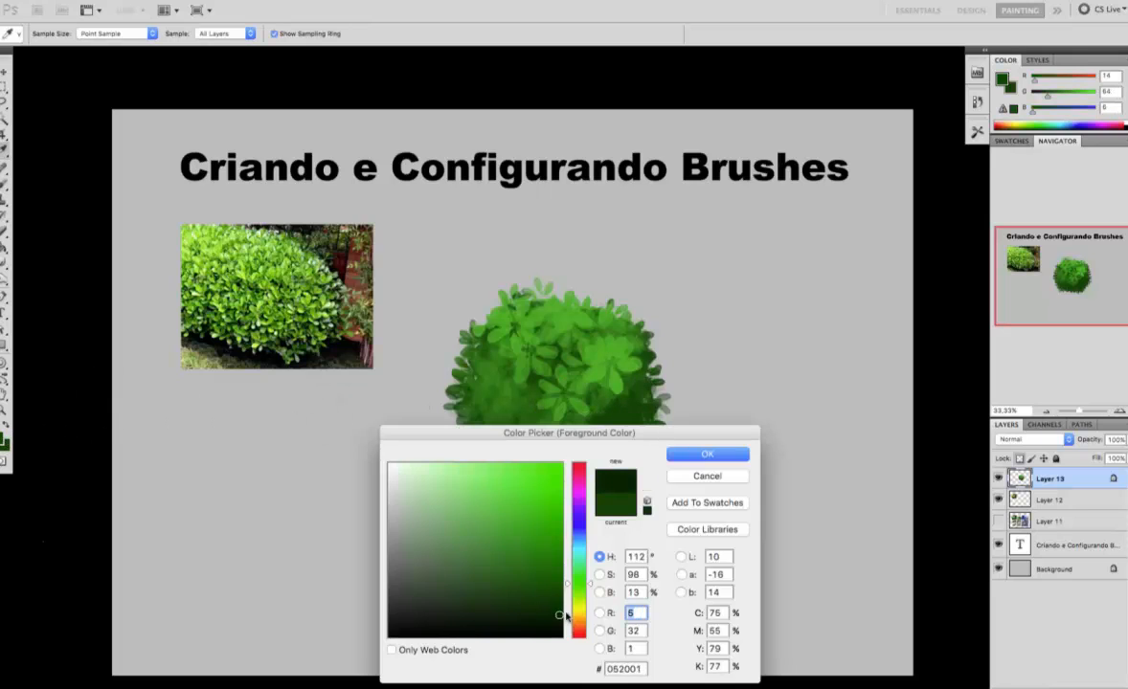
click(693, 458)
click(612, 456)
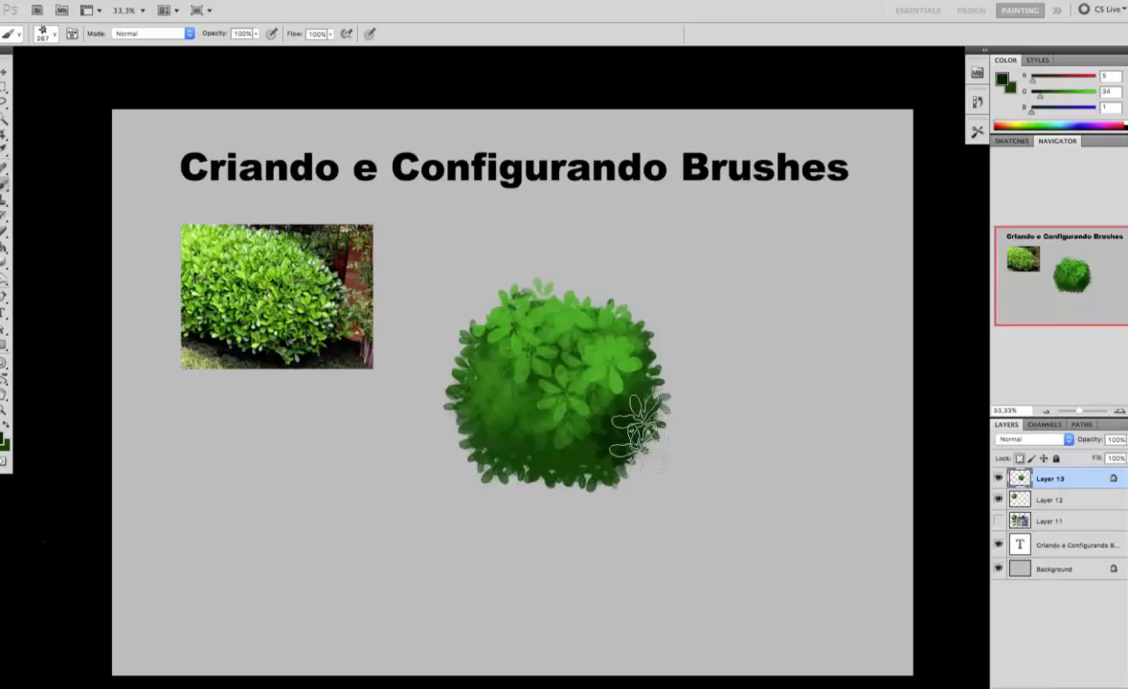
click(635, 431)
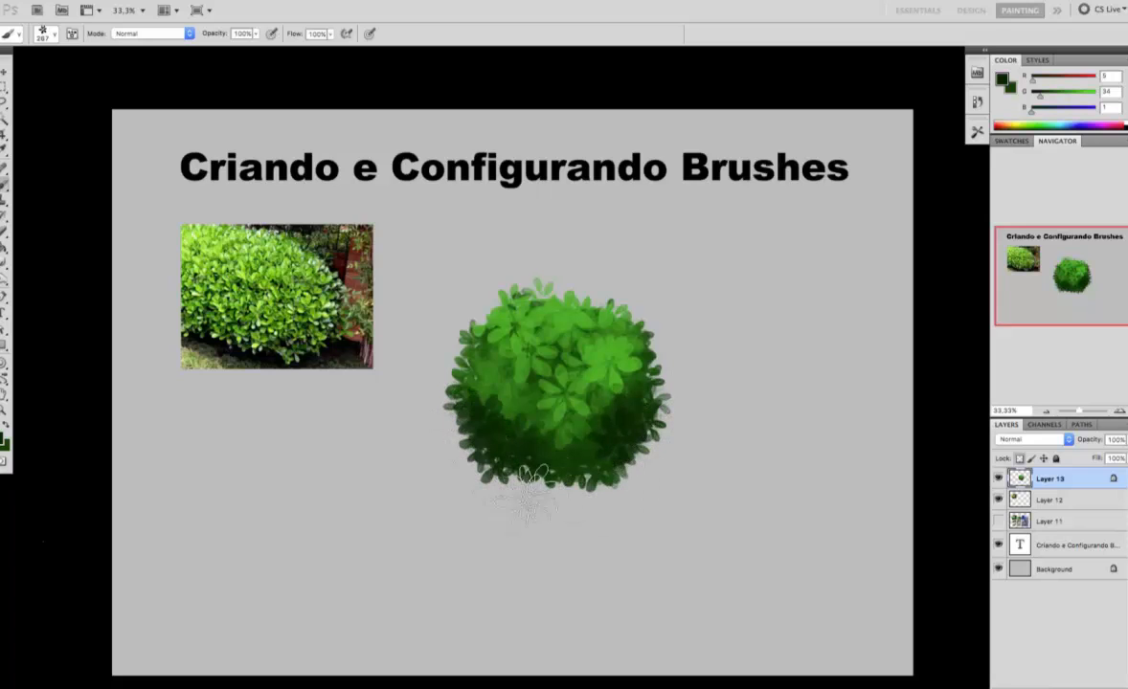
- Sample mid greens from the bush and blend its light and shadow areas with more leaf clusters
alt+click(595, 409)
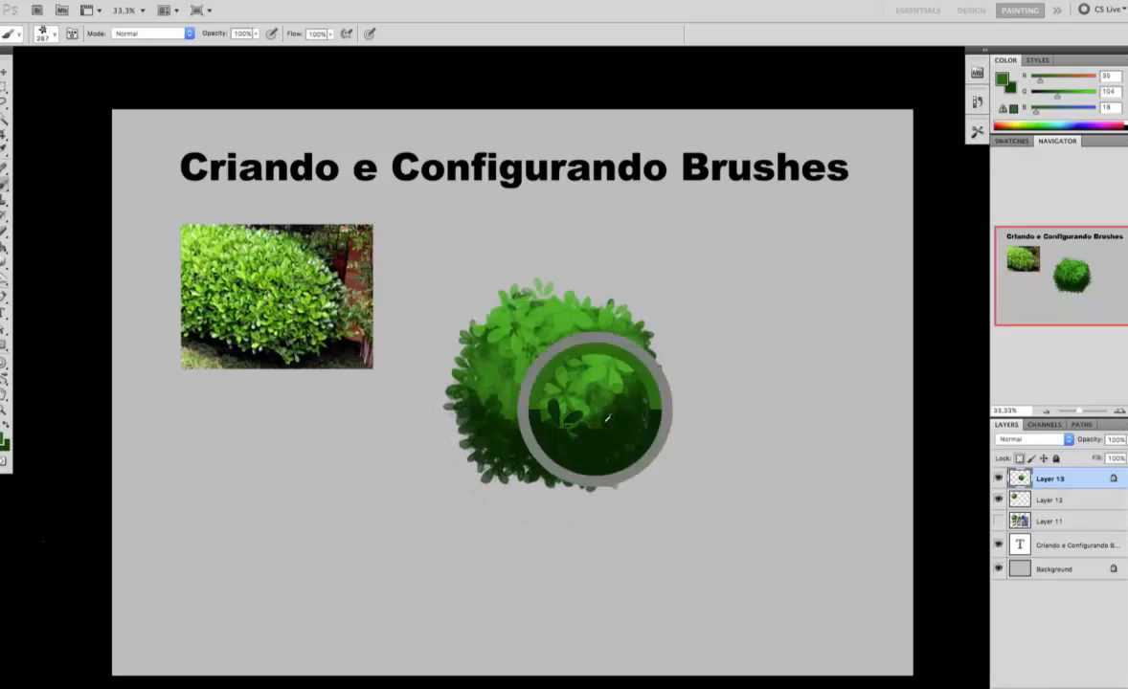
mouse_move(606, 429)
mouse_down()
mouse_move(606, 393)
mouse_move(639, 396)
mouse_move(609, 392)
mouse_move(575, 425)
mouse_move(562, 405)
mouse_move(527, 418)
mouse_move(584, 427)
mouse_up()
alt+click(519, 365)
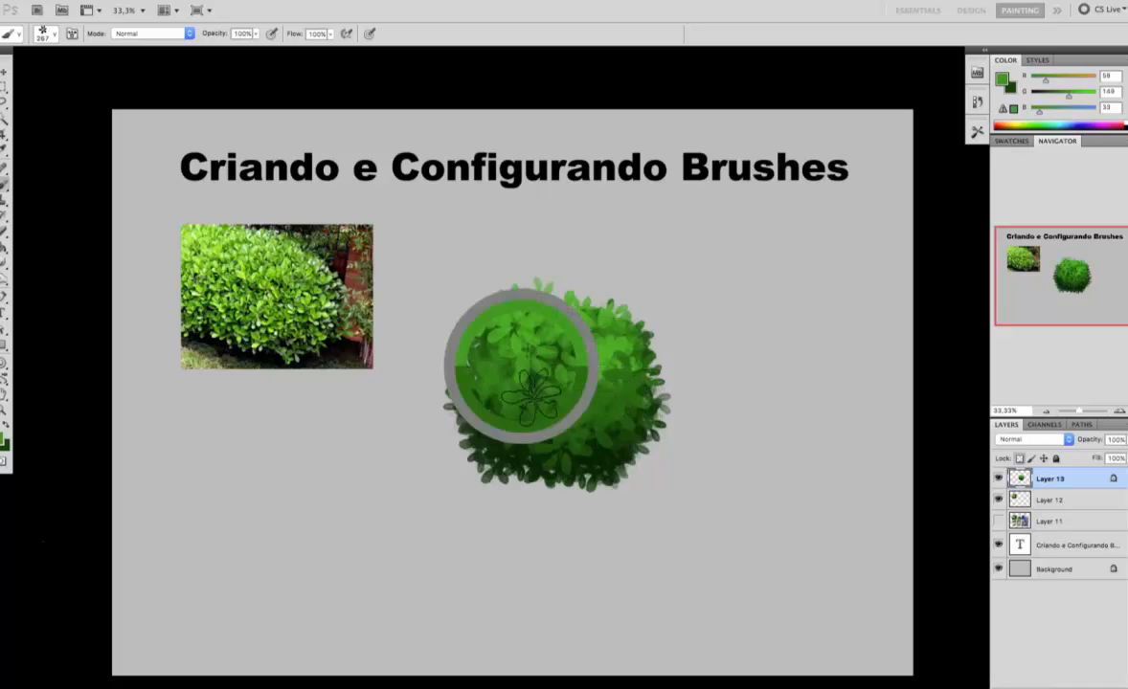
drag(526, 390, 535, 434)
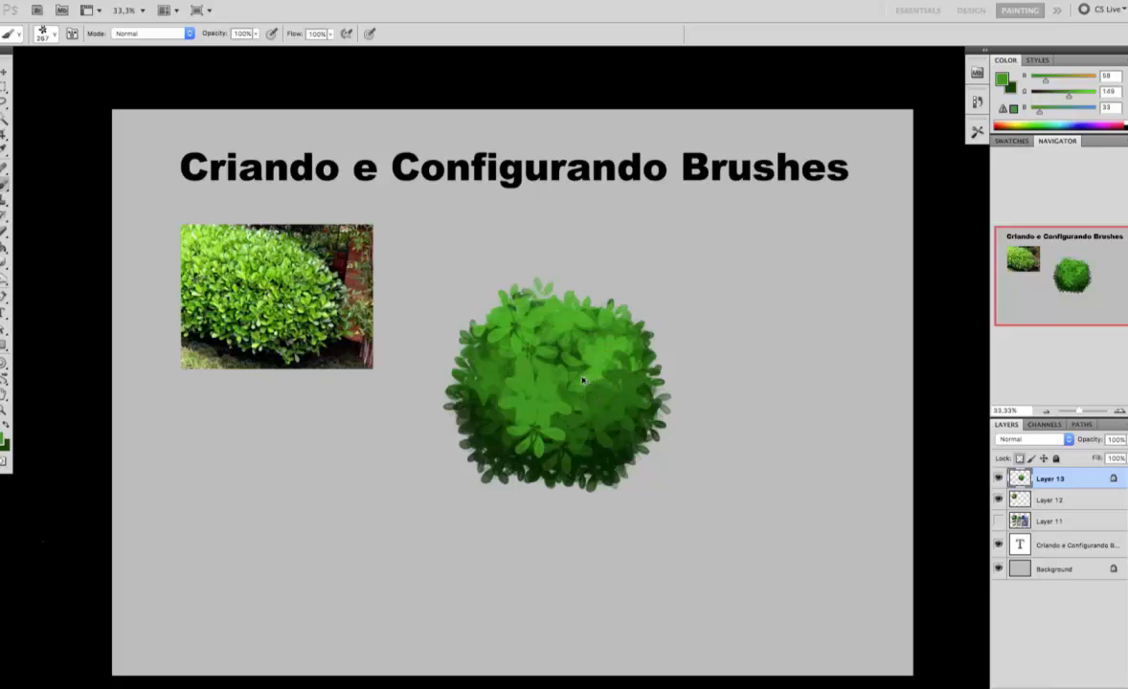
mouse_move(582, 380)
mouse_down()
mouse_move(587, 413)
mouse_move(519, 414)
mouse_move(632, 409)
mouse_move(499, 392)
mouse_move(484, 404)
mouse_move(605, 428)
mouse_up()
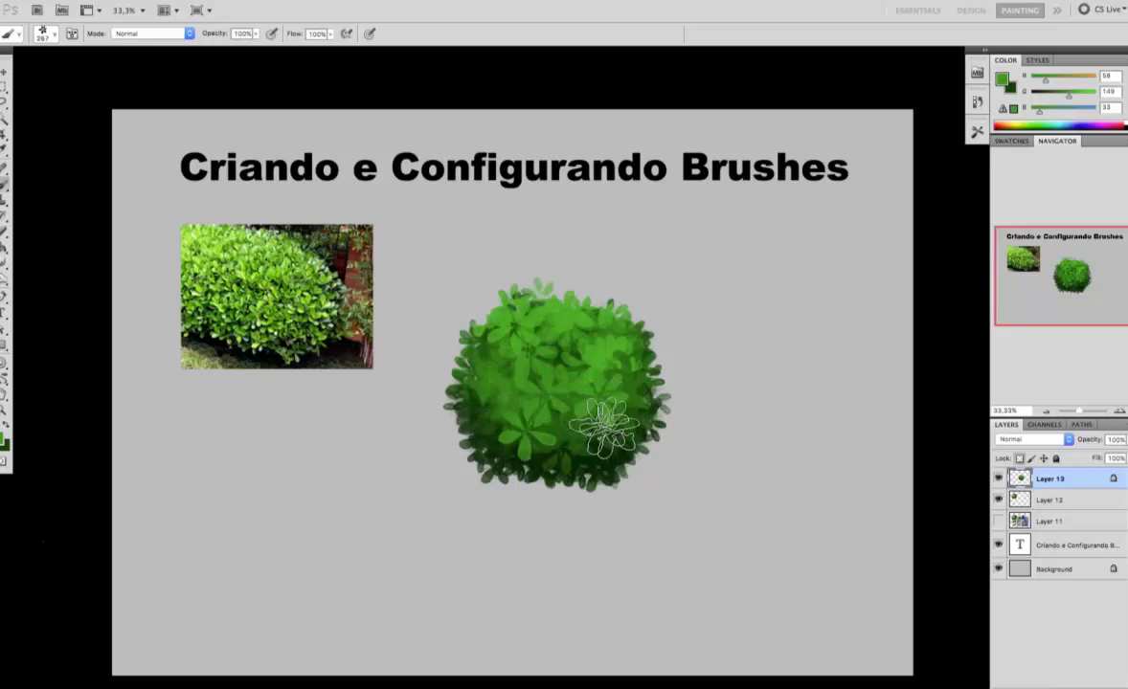
alt+click(638, 387)
drag(677, 434, 534, 416)
- Move the bush down and closer to the reference photo, and scale it to roughly 60 percent with Free Transform
key(v)
drag(463, 394, 433, 422)
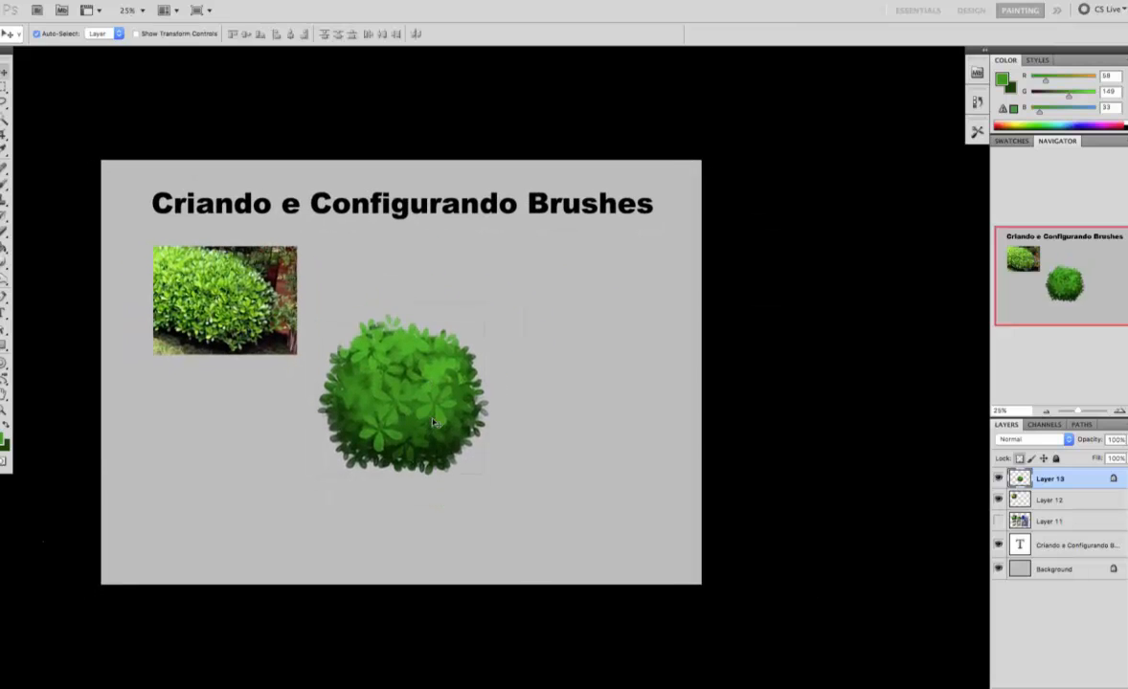
key(ctrl+t)
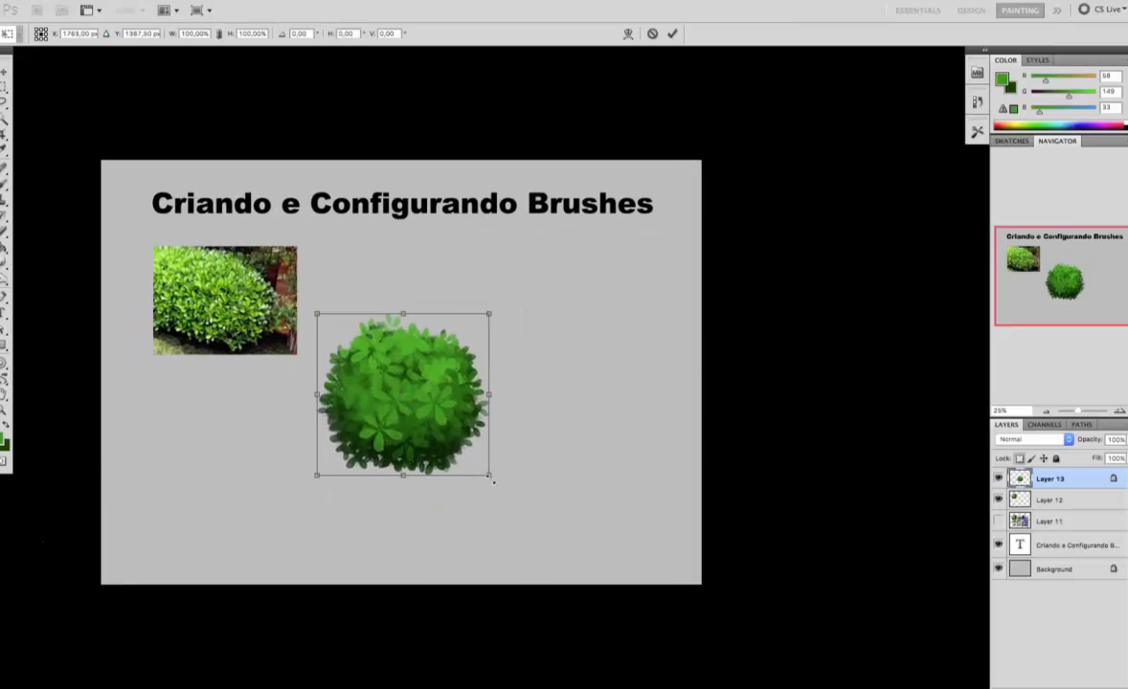
drag(489, 476, 433, 403)
key(Return)
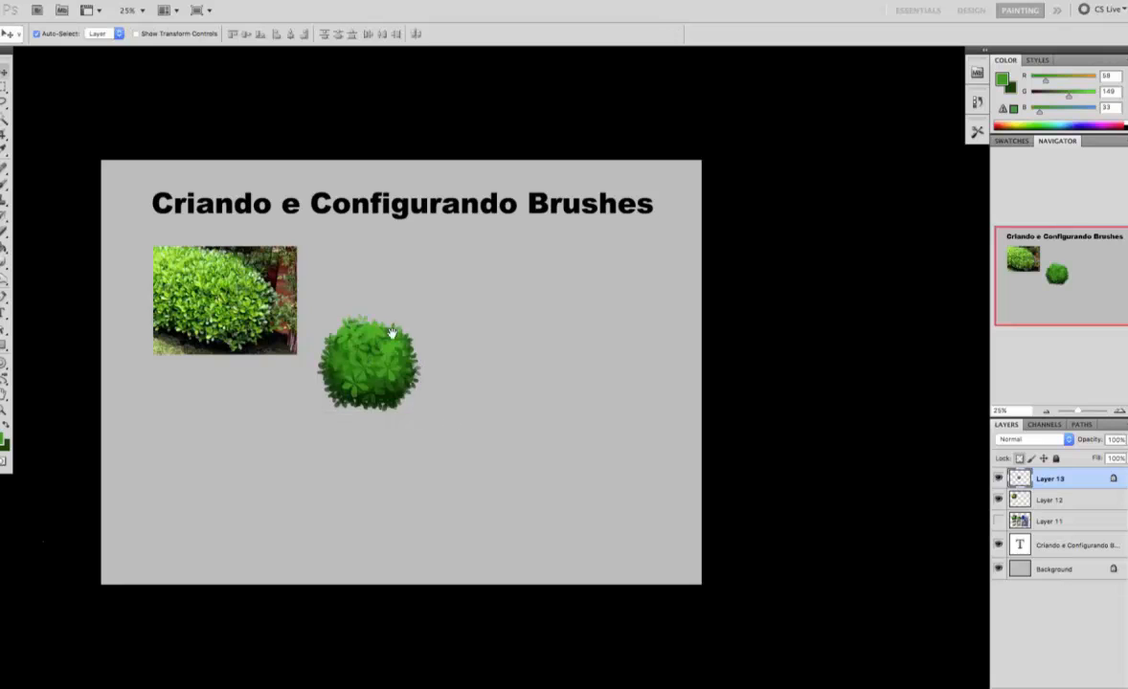
- Add a new layer beneath the bush's layer and paint shadow leaves around its base in near-black green, RGB 4, 17, 0
super+click(374, 357)
super+click(373, 357)
drag(337, 387, 419, 385)
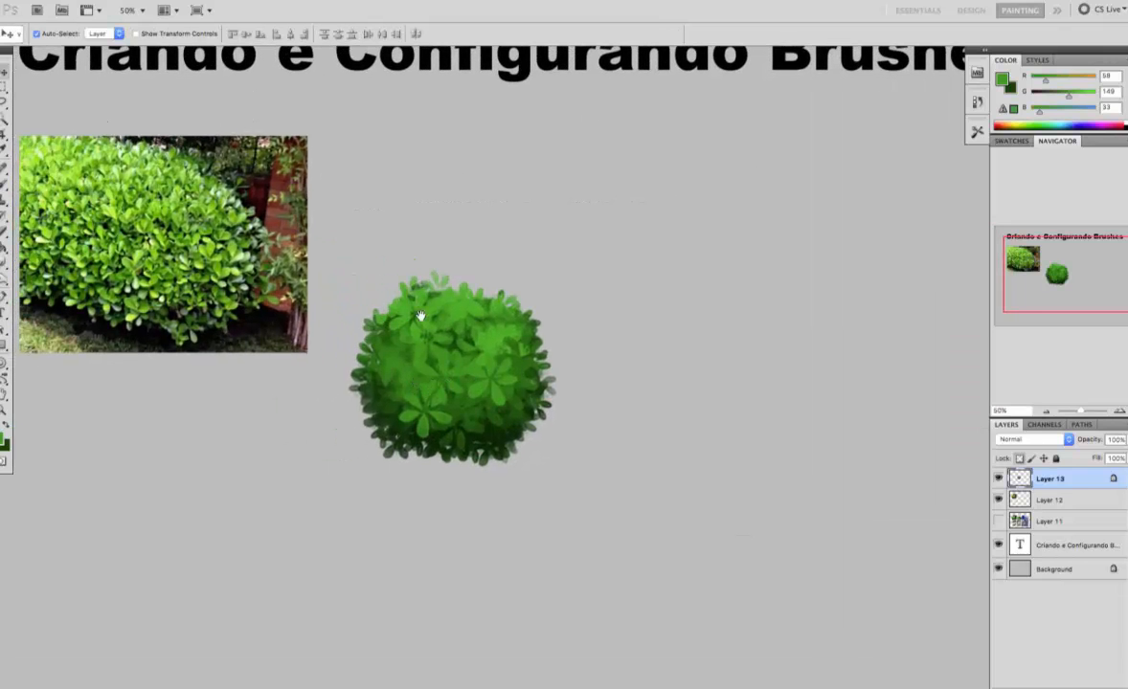
key(b)
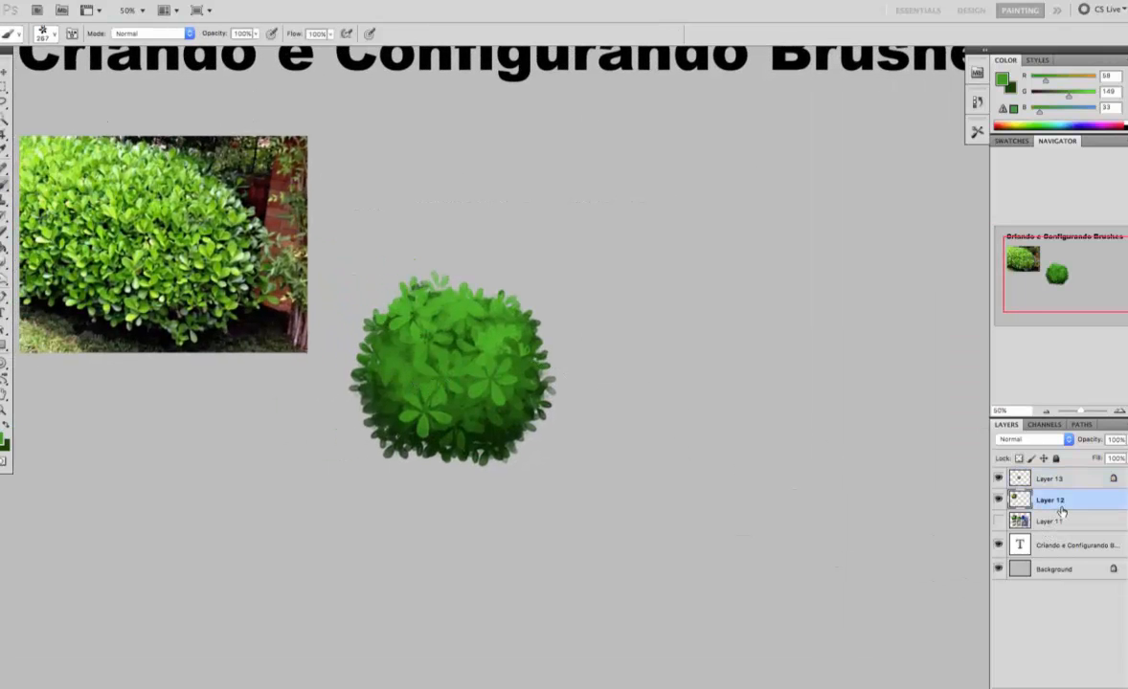
key(super+shift+n)
key(Return)
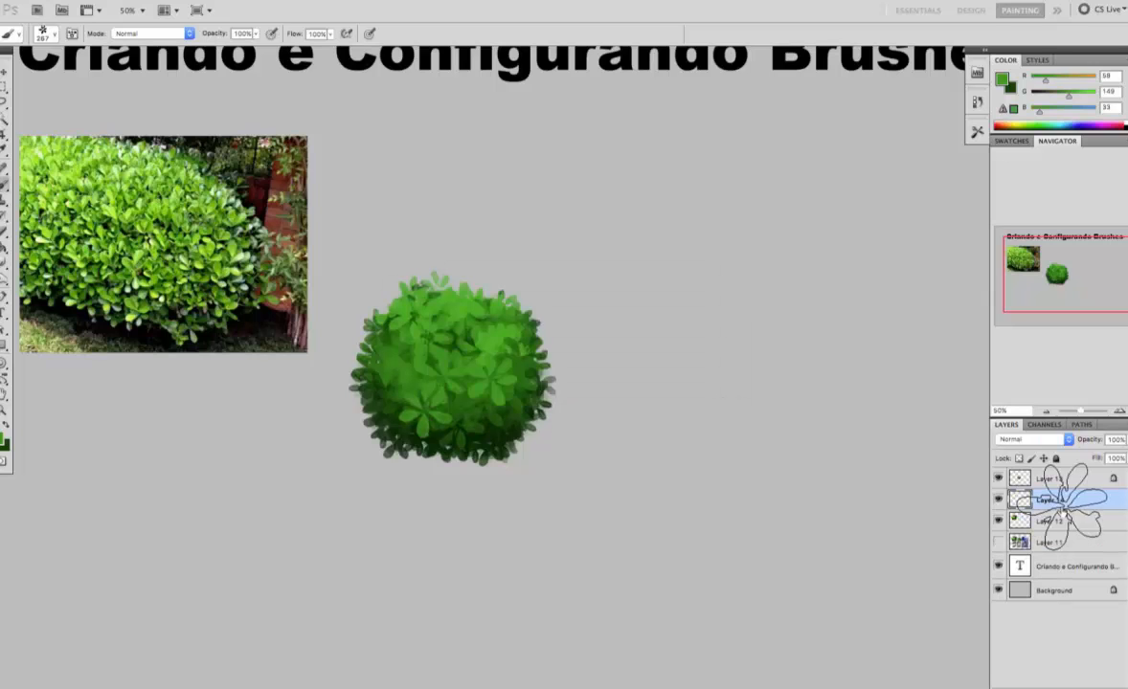
click(5, 438)
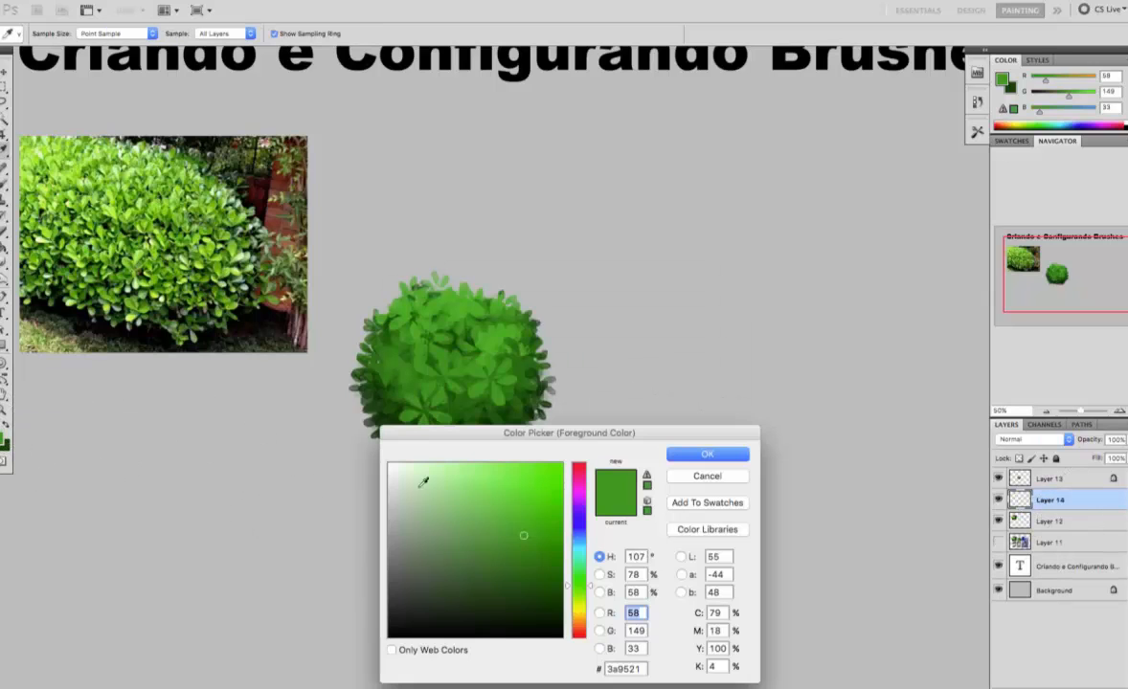
drag(544, 584, 552, 612)
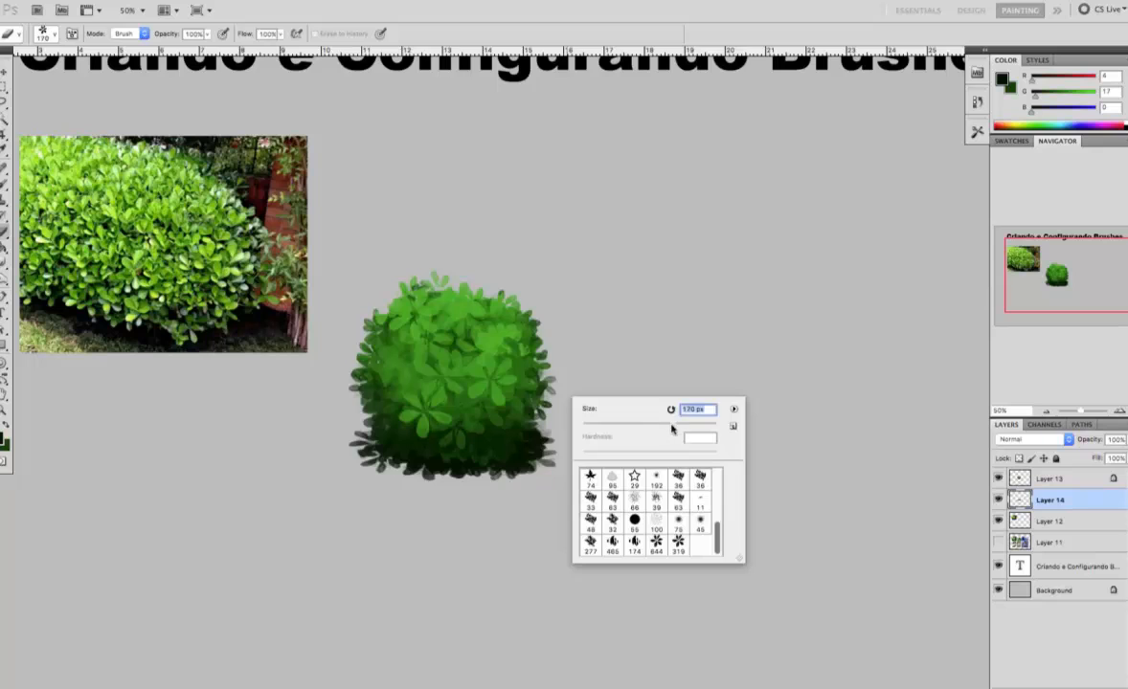
- Try erasing the shadow leaves on the bush's right side with the leaf-shaped eraser at 180 px, and undo it
drag(671, 428, 675, 428)
mouse_move(561, 340)
mouse_down()
mouse_move(576, 411)
mouse_move(526, 487)
mouse_move(578, 437)
mouse_up()
key(super+z)
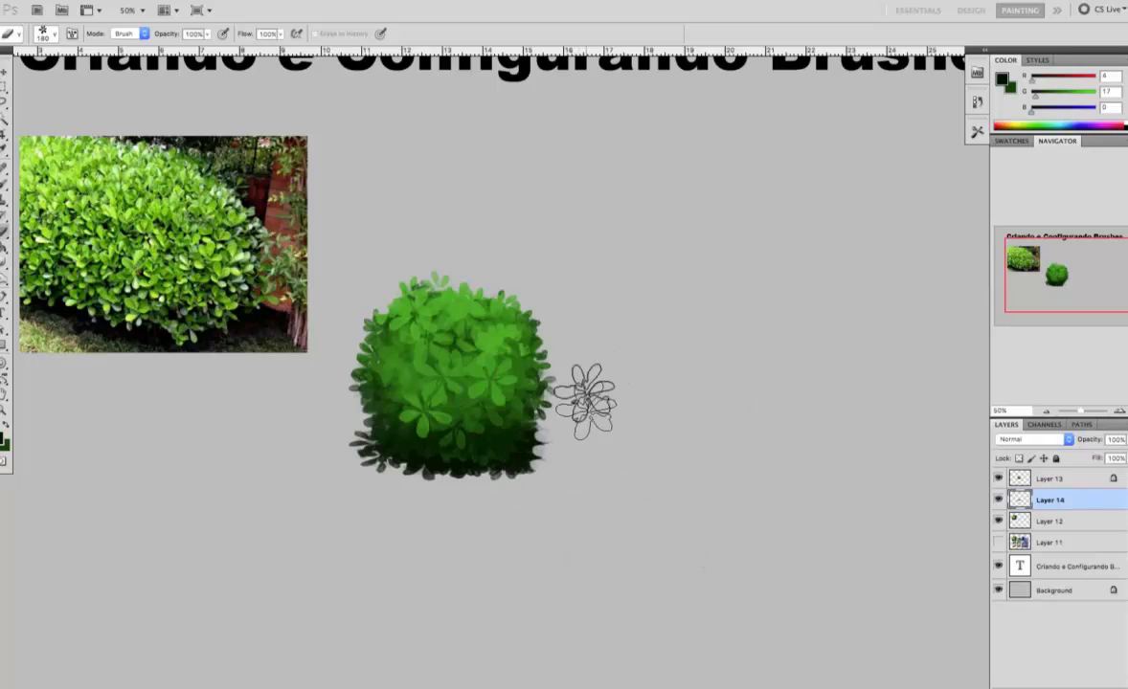
- Give the eraser a hard round tip with Transfer enabled and tighter spacing, and fade the shadow leaves along the bush's base
right_click(461, 302)
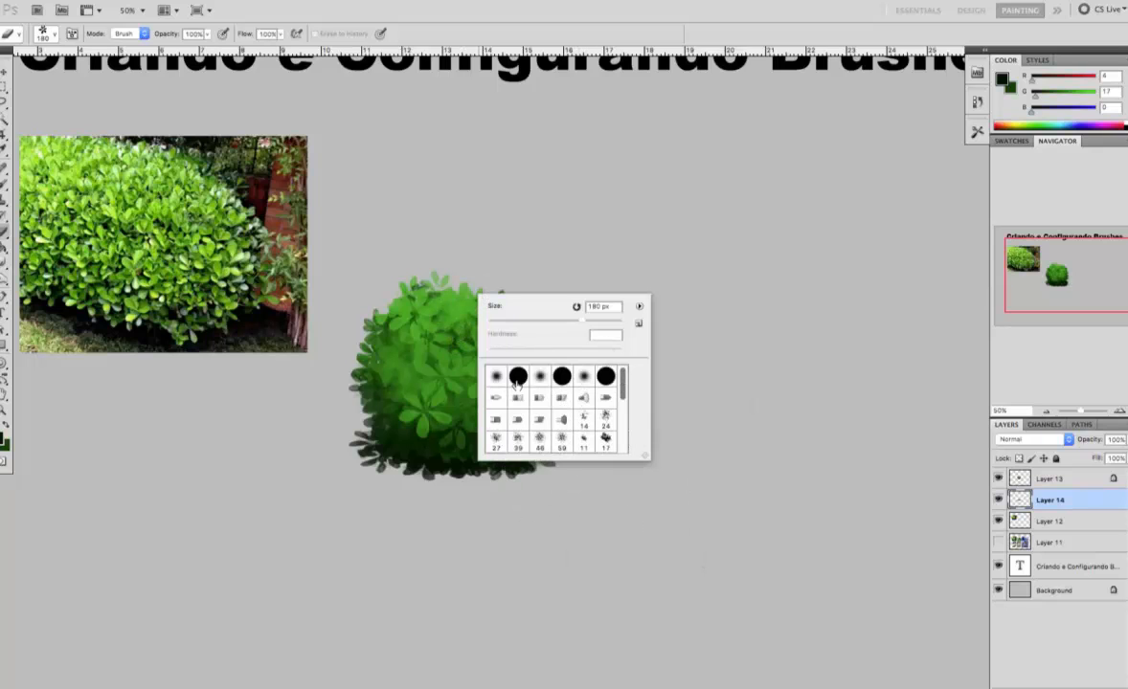
click(72, 33)
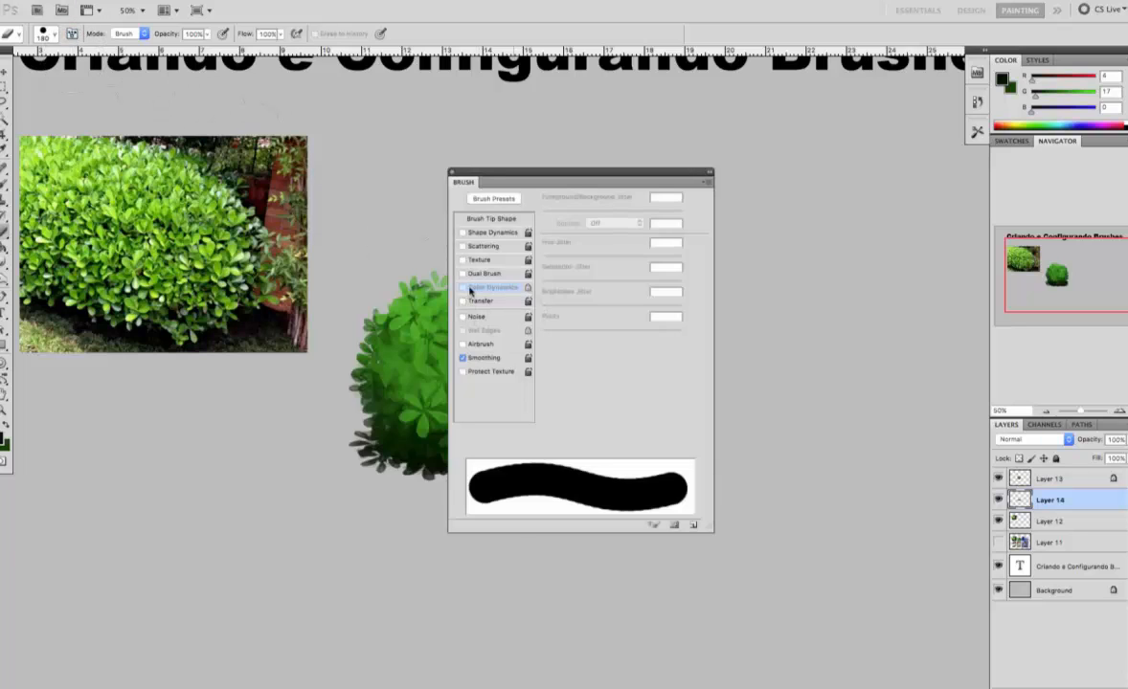
click(491, 300)
click(505, 220)
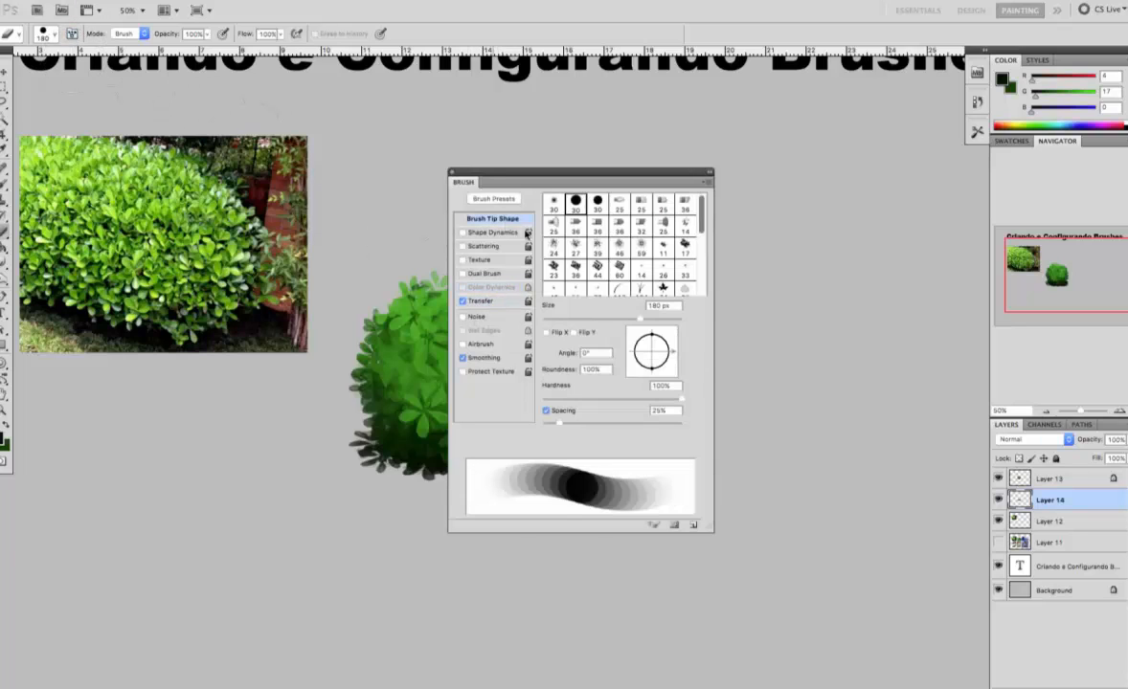
mouse_move(560, 427)
mouse_down()
mouse_move(546, 429)
mouse_move(536, 505)
mouse_move(540, 478)
mouse_up()
click(452, 177)
mouse_move(443, 463)
mouse_down()
mouse_move(443, 494)
mouse_move(525, 488)
mouse_up()
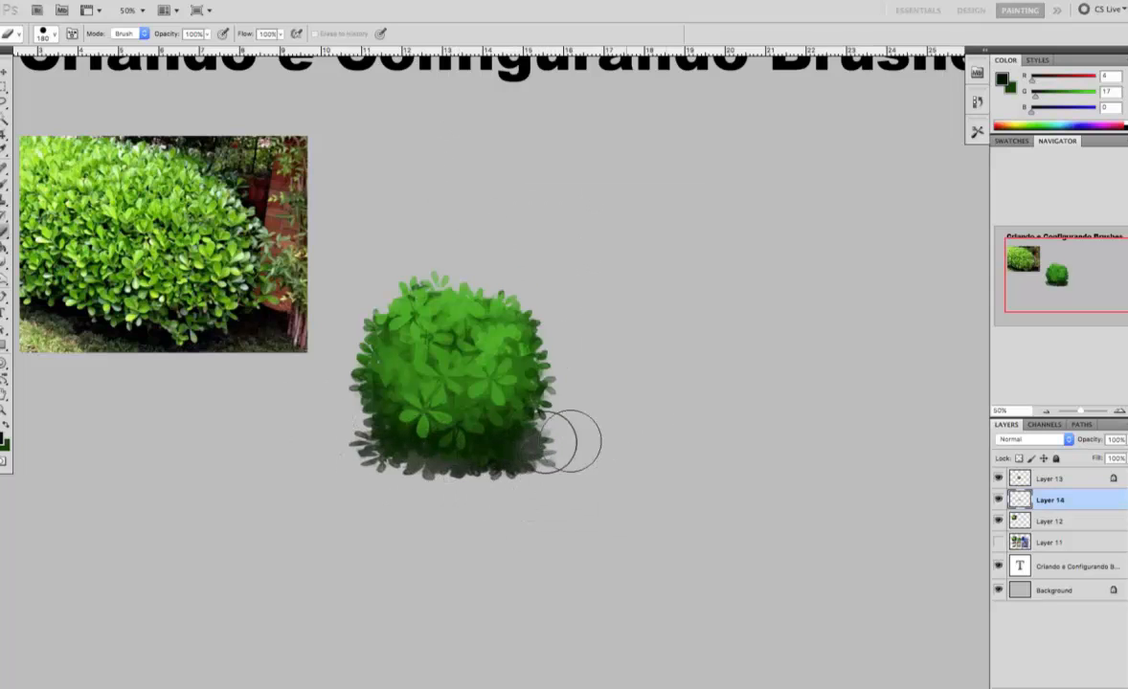